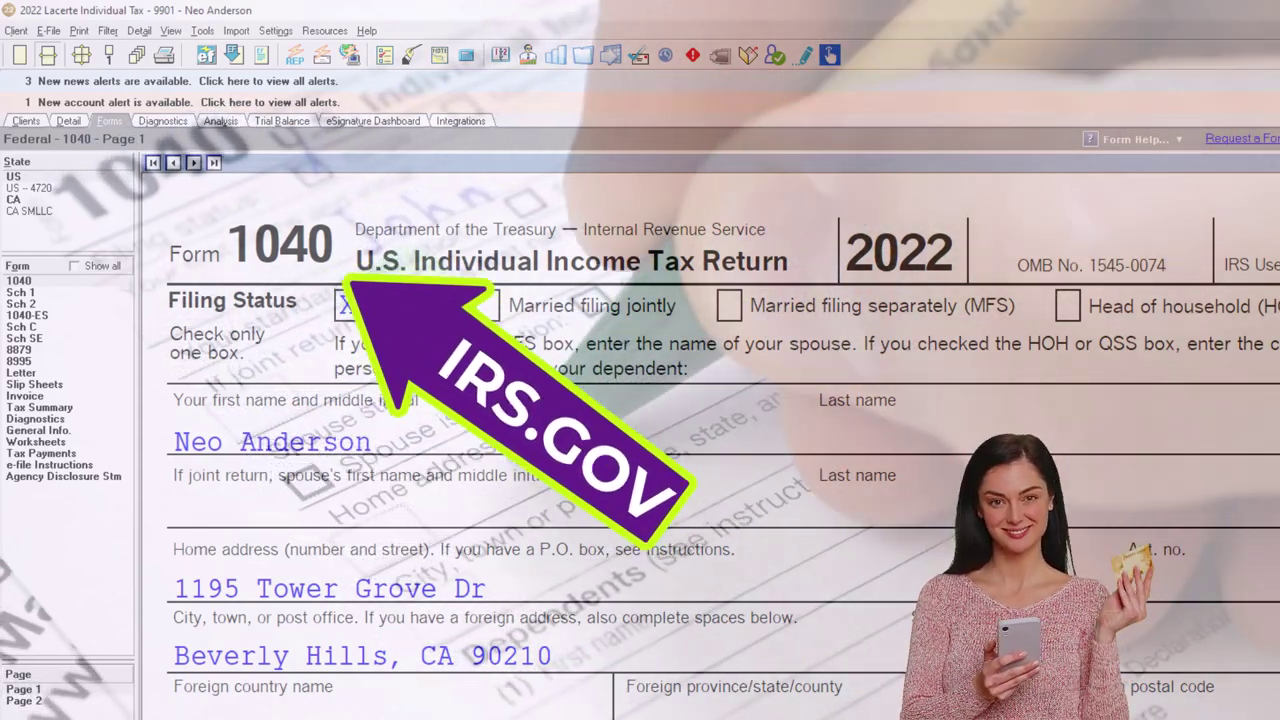
Step: Review page 1 of Form 1040 from the filing status through the income and adjustment lines
click(346, 305)
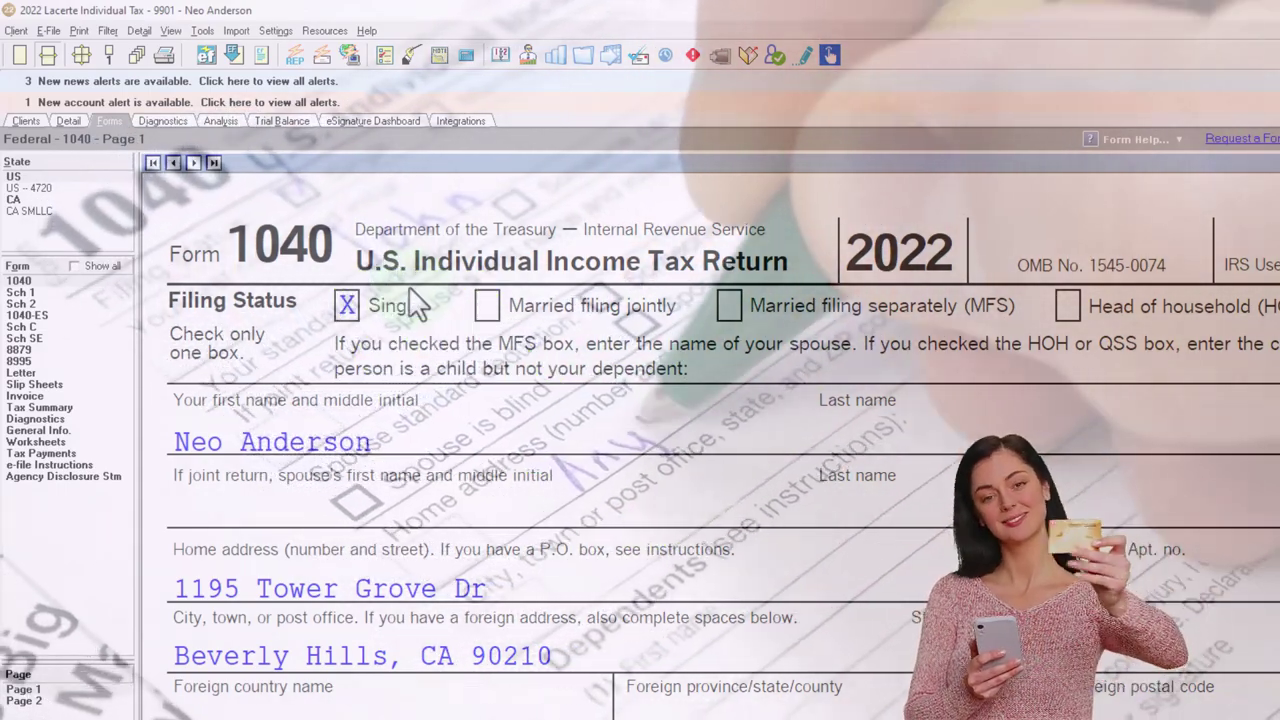
scroll(480, 445, down, 2)
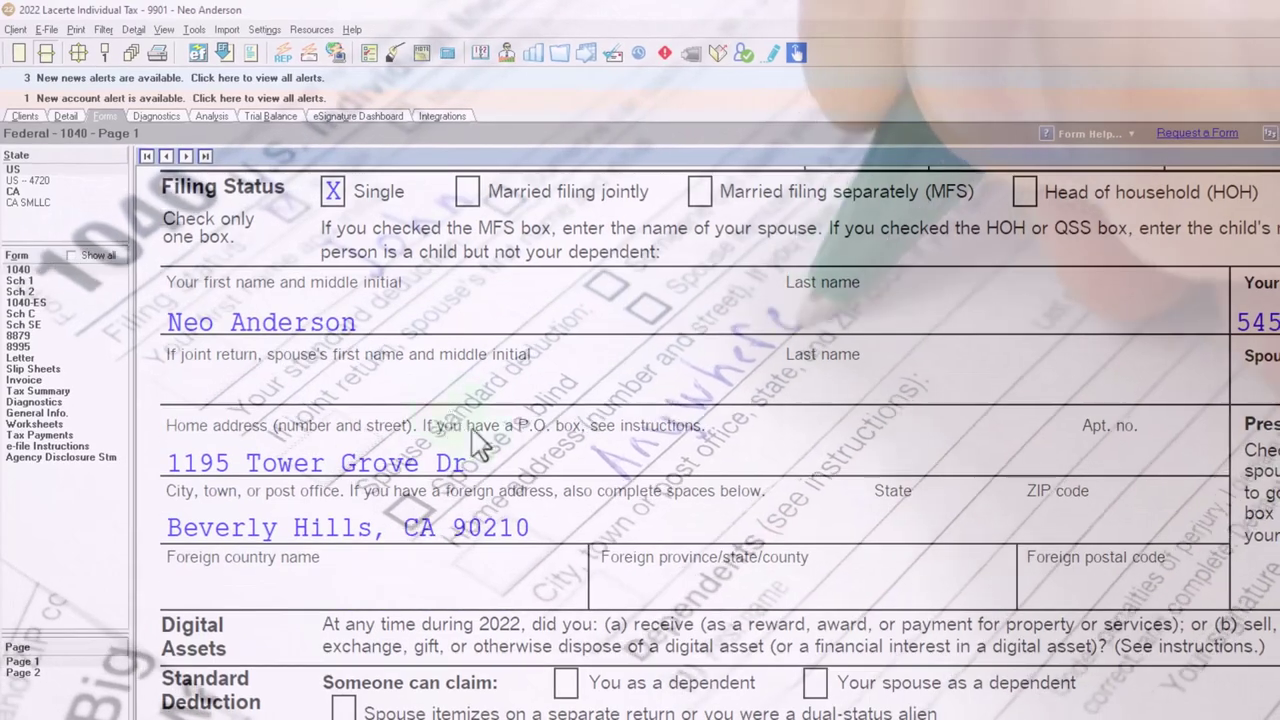
scroll(590, 500, down, 2)
scroll(590, 500, down, 5)
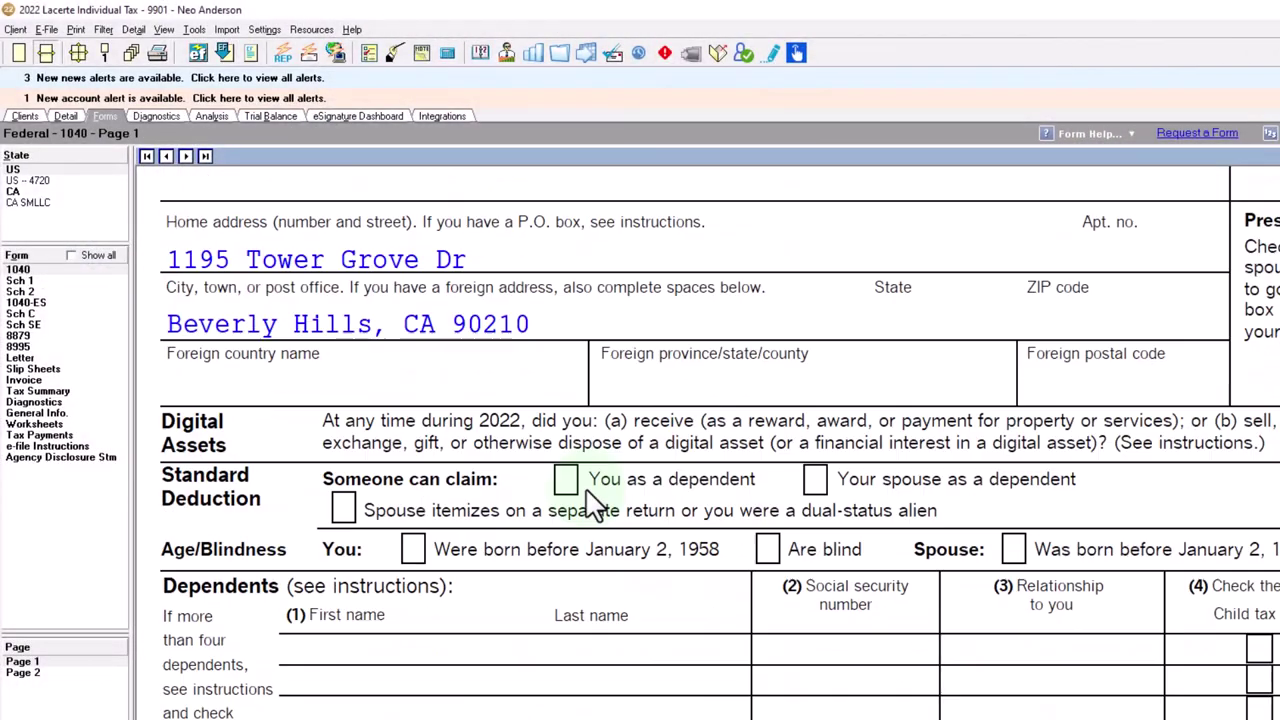
scroll(593, 505, down, 1)
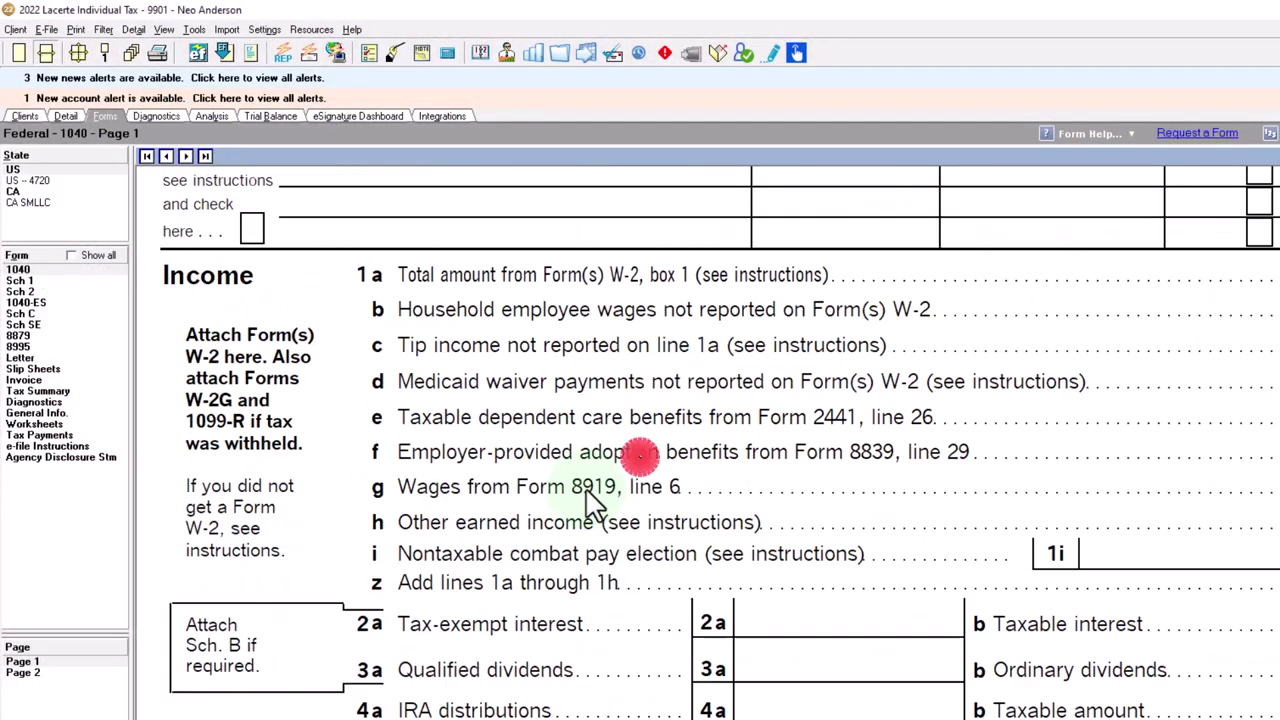
scroll(590, 505, down, 4)
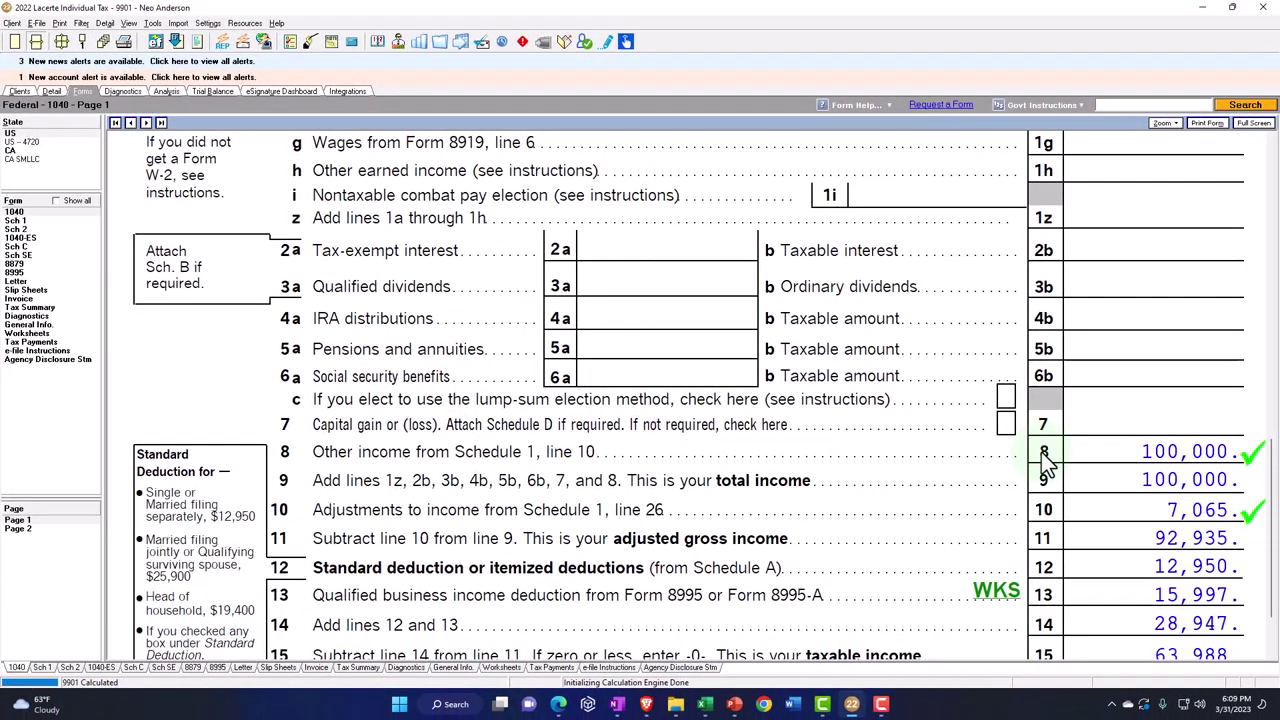
Step: Open Schedule C and examine its gross income, expenses and net profit lines
click(28, 247)
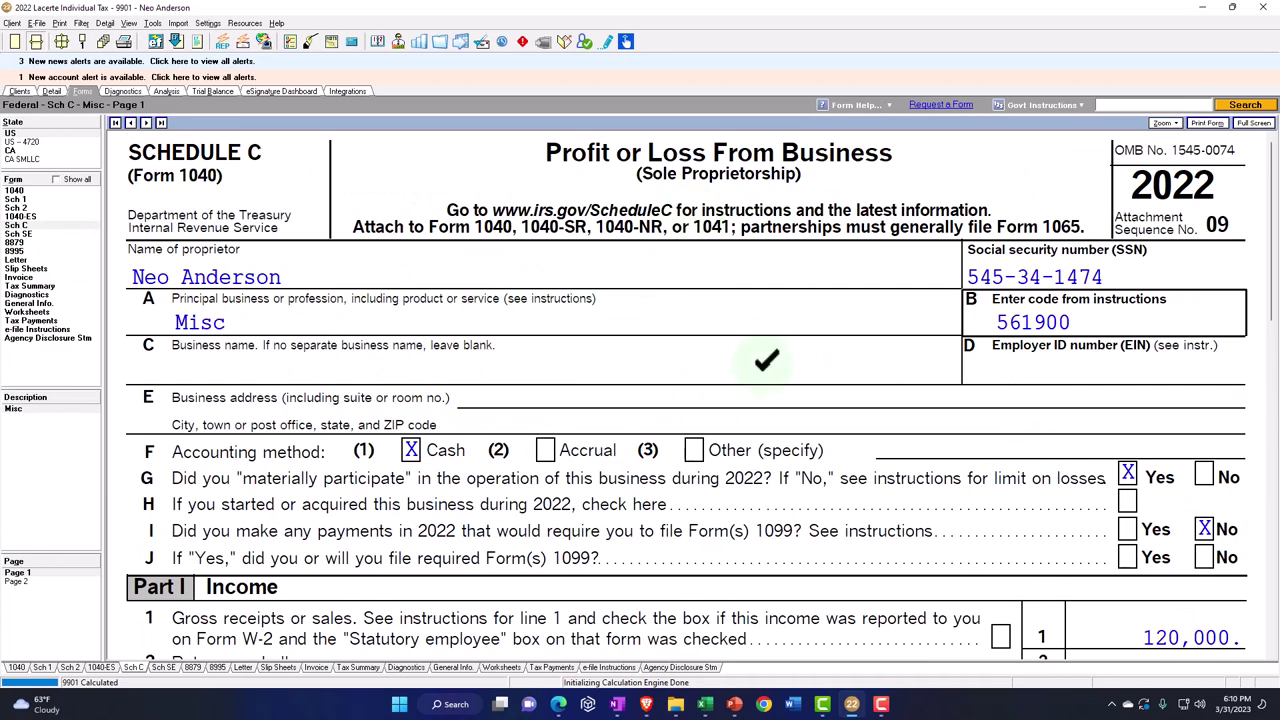
scroll(770, 380, down, 3)
scroll(1002, 385, down, 5)
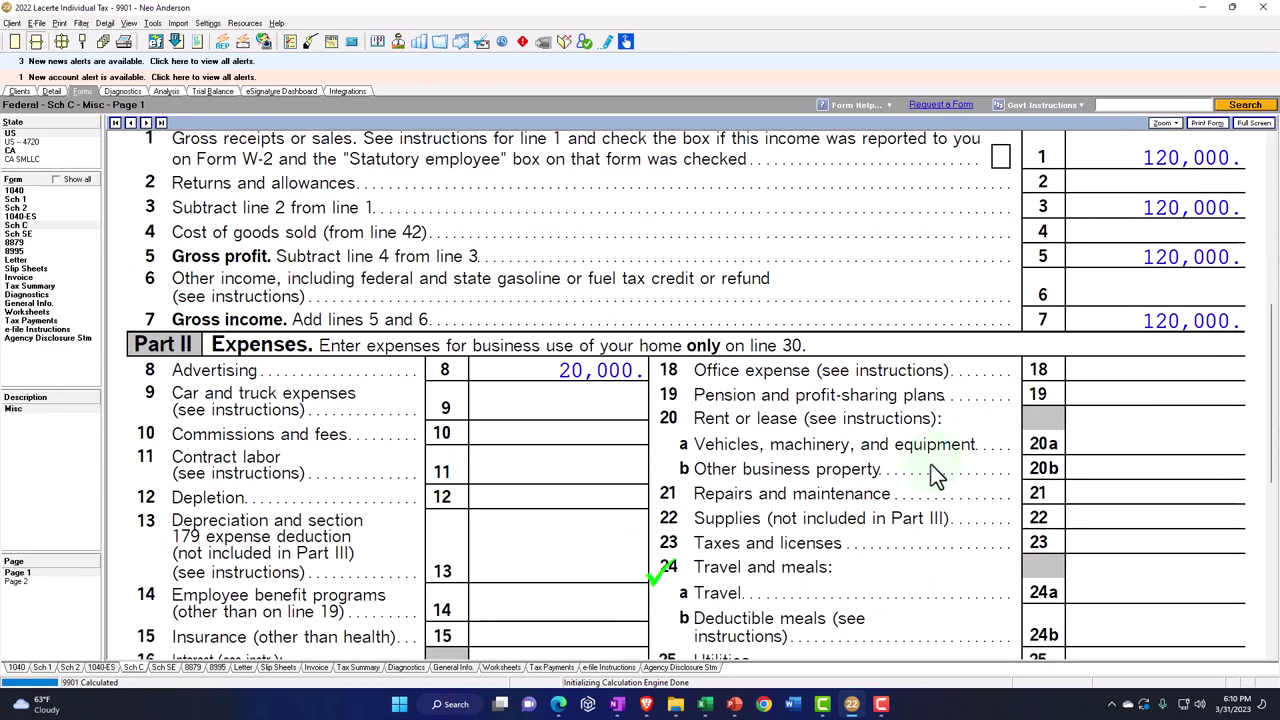
scroll(935, 476, down, 1)
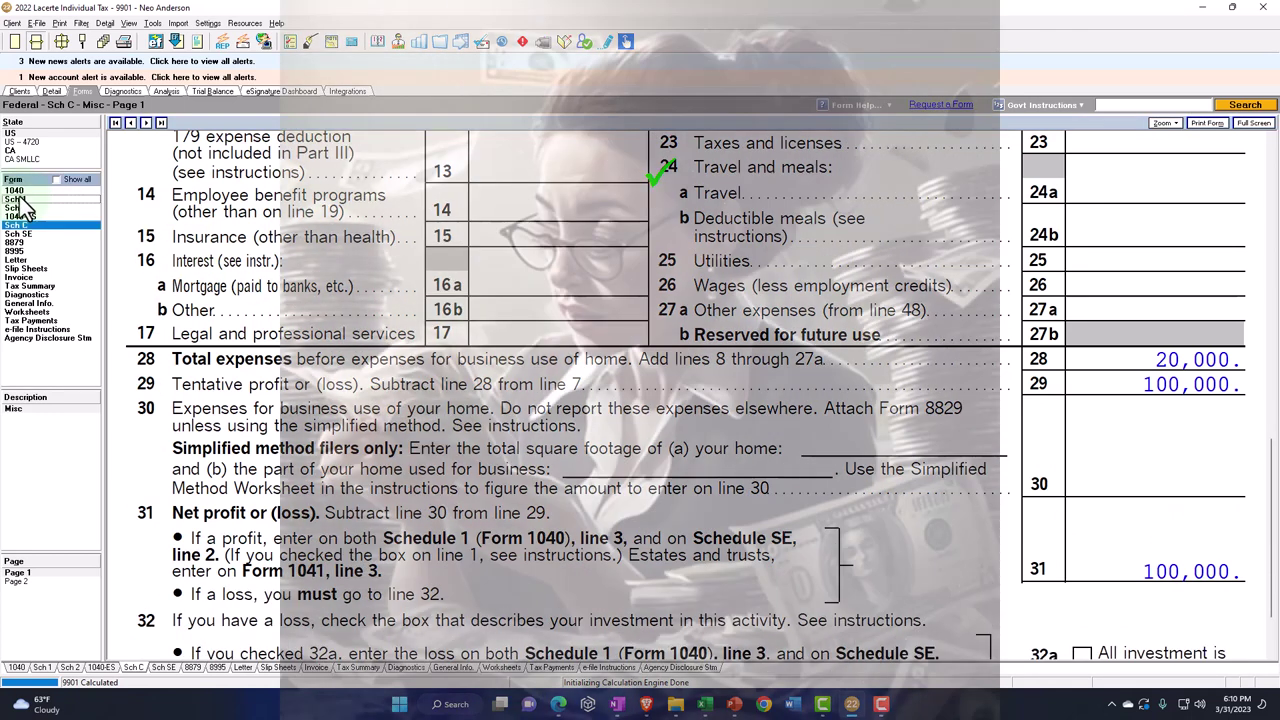
Step: Trace the Schedule C profit through Schedule 1 line 3 to line 8 of Form 1040
click(17, 199)
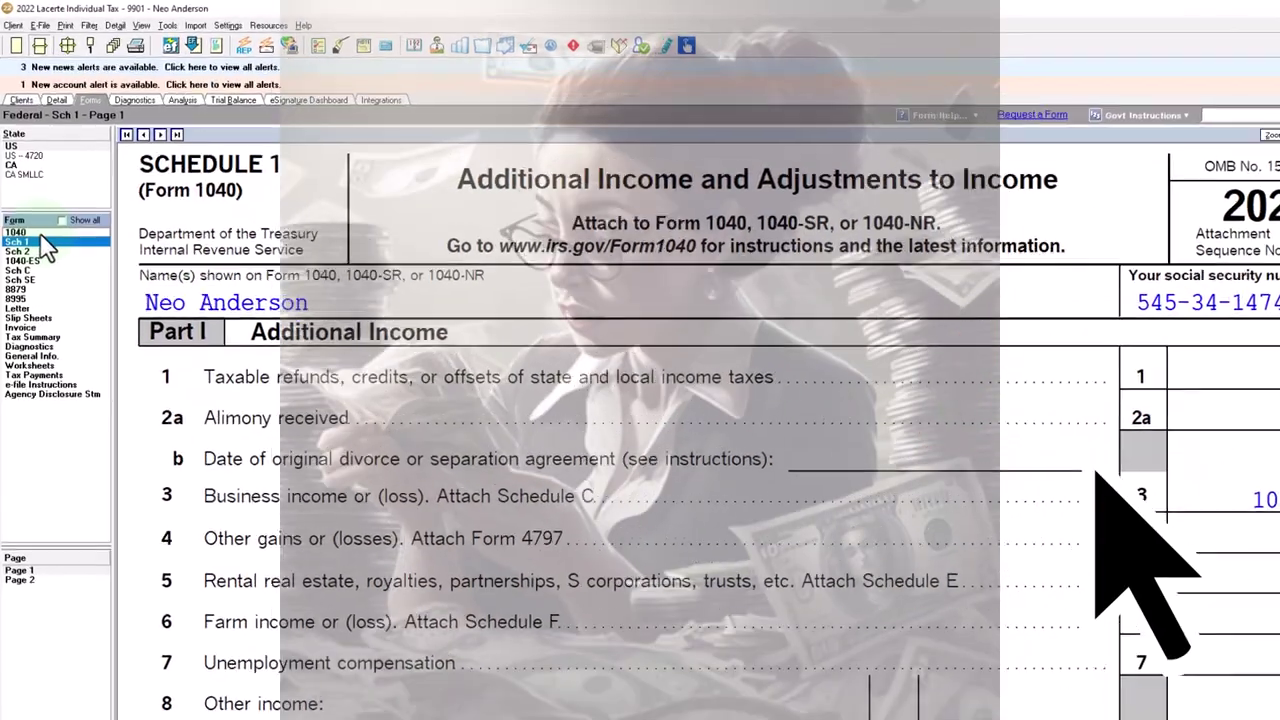
click(14, 212)
scroll(892, 478, down, 3)
scroll(1028, 540, down, 5)
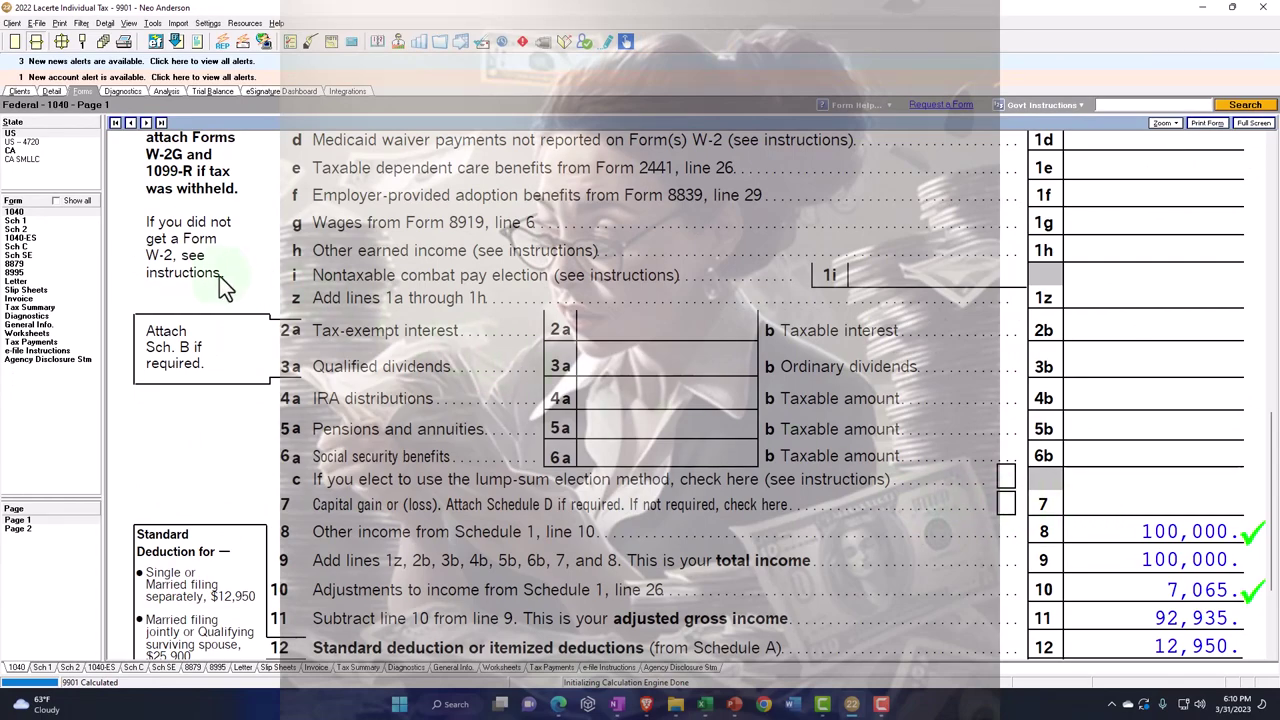
Step: Follow the Schedule C net profit into the Schedule SE self-employment tax calculation and on to Schedule 2
click(22, 248)
scroll(812, 556, down, 15)
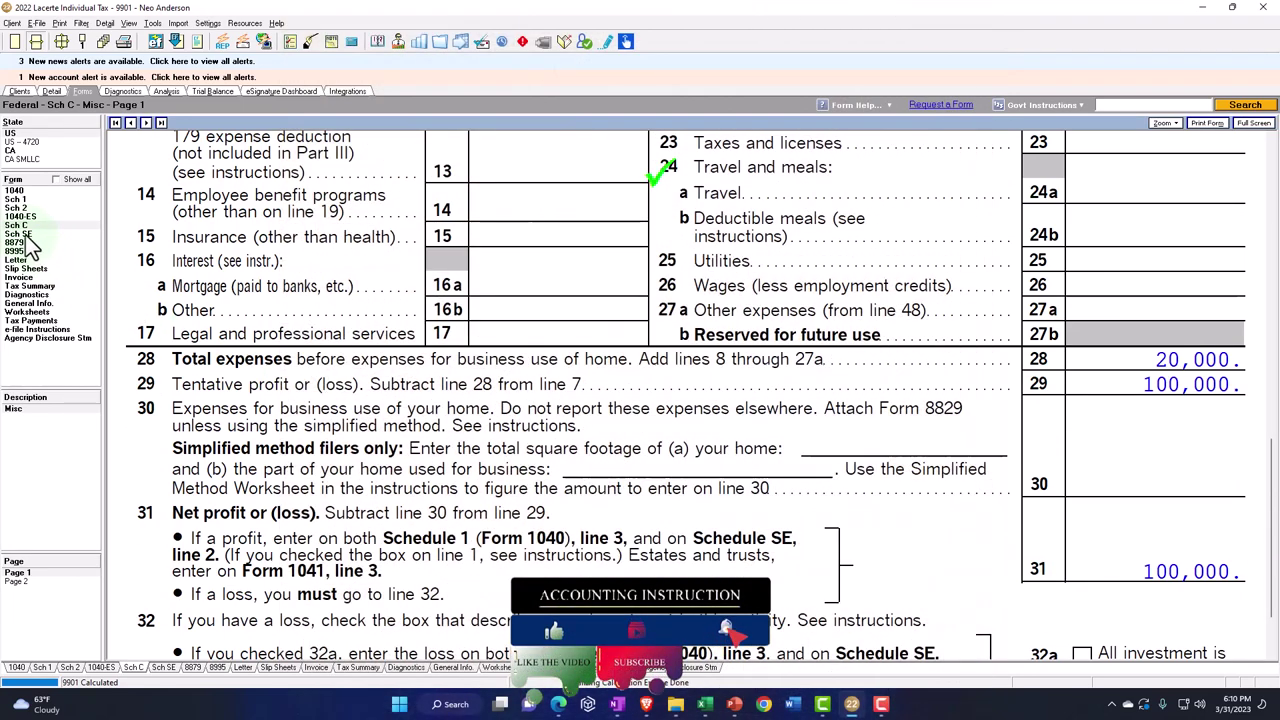
click(18, 233)
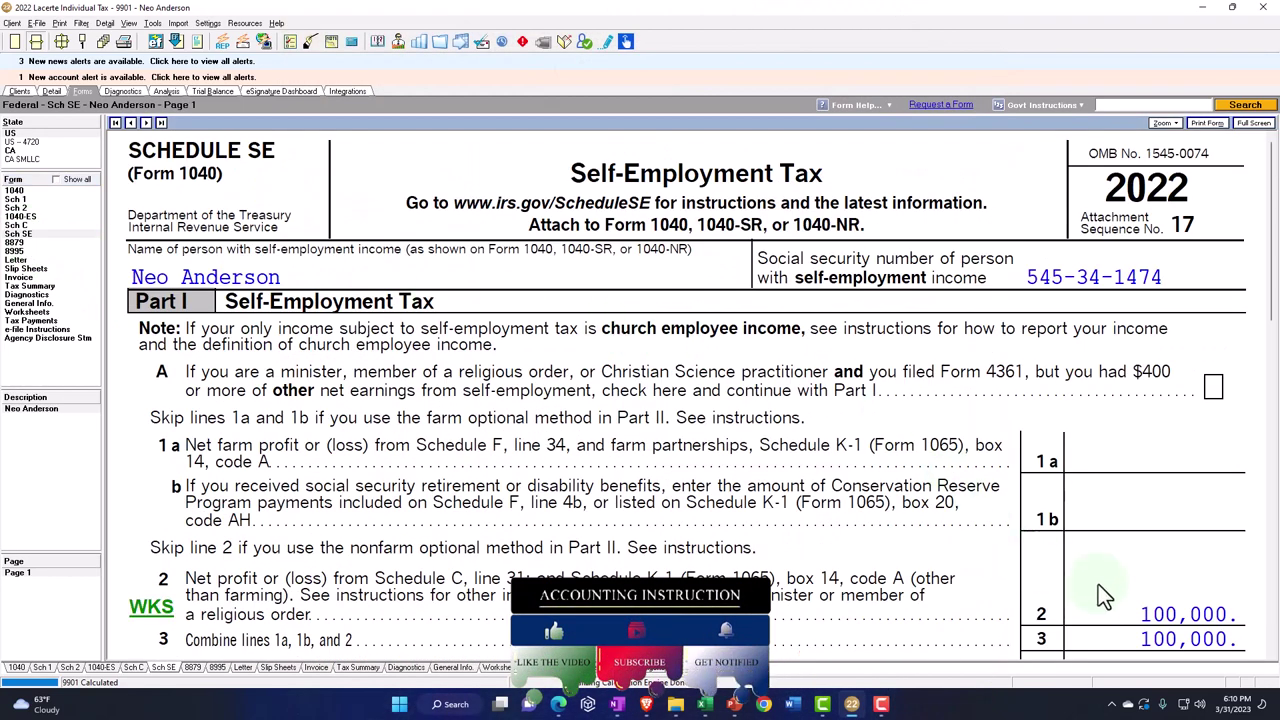
scroll(1098, 584, down, 10)
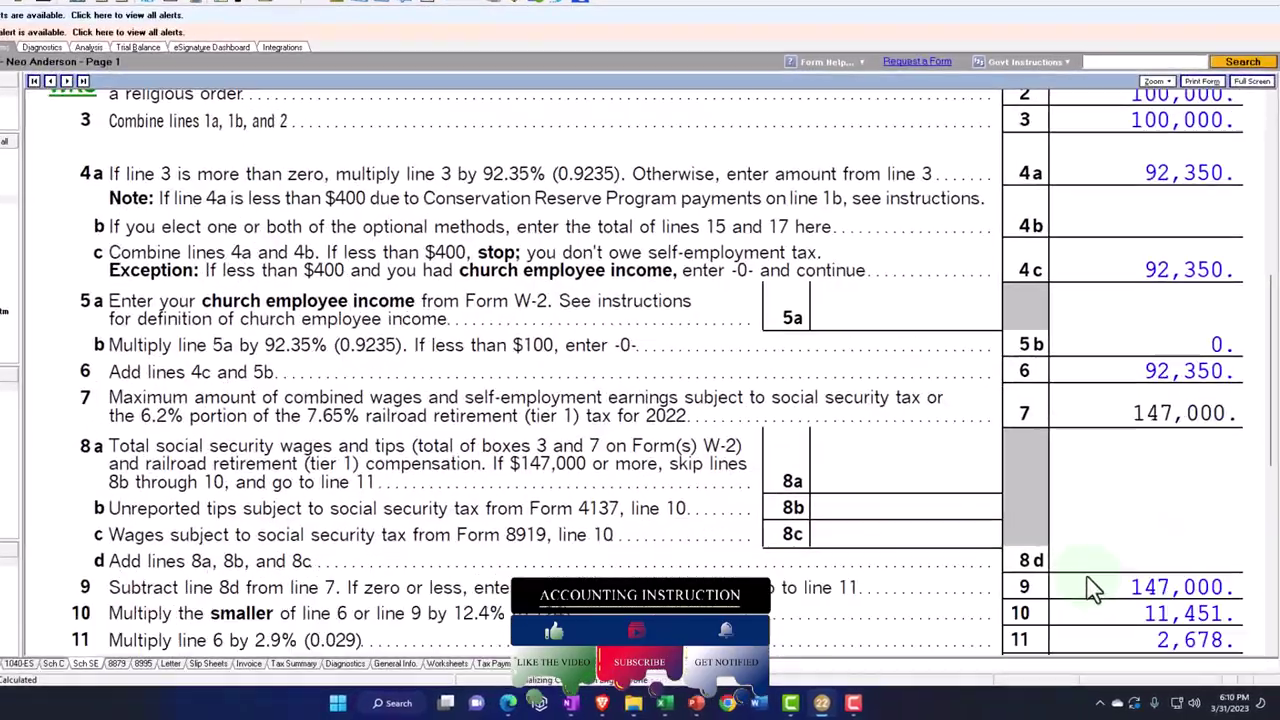
scroll(1095, 588, down, 5)
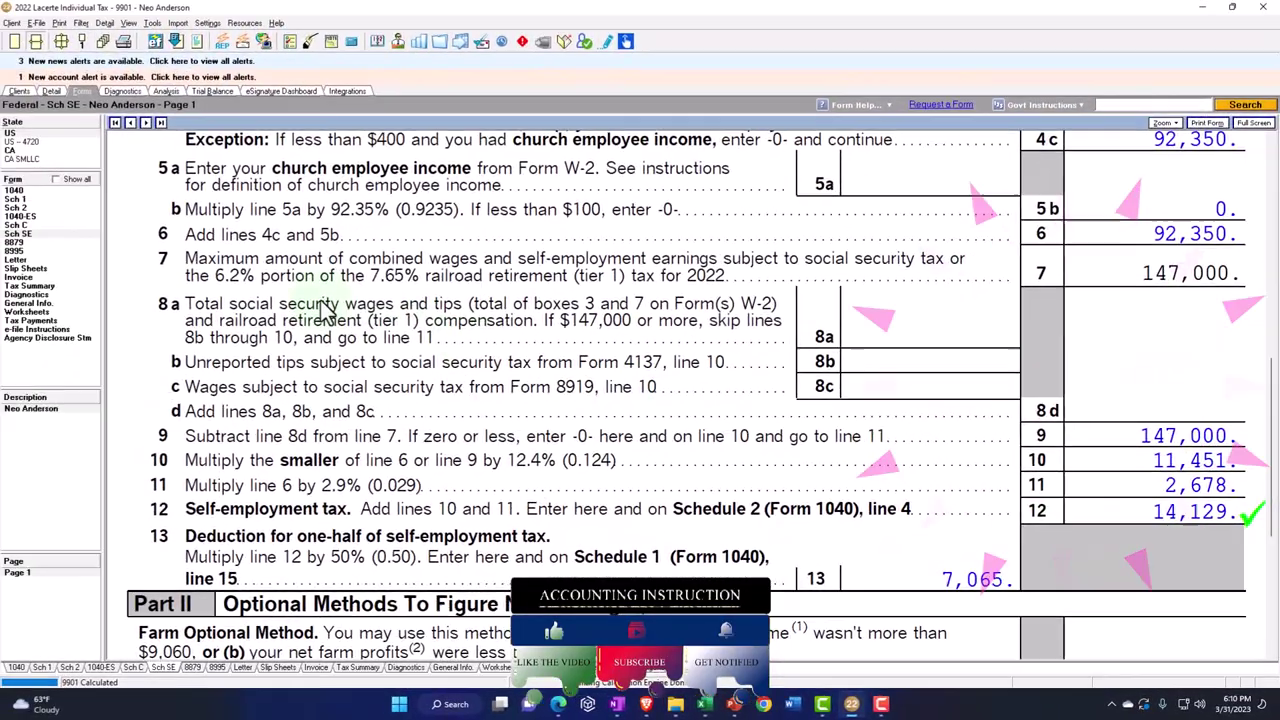
click(28, 210)
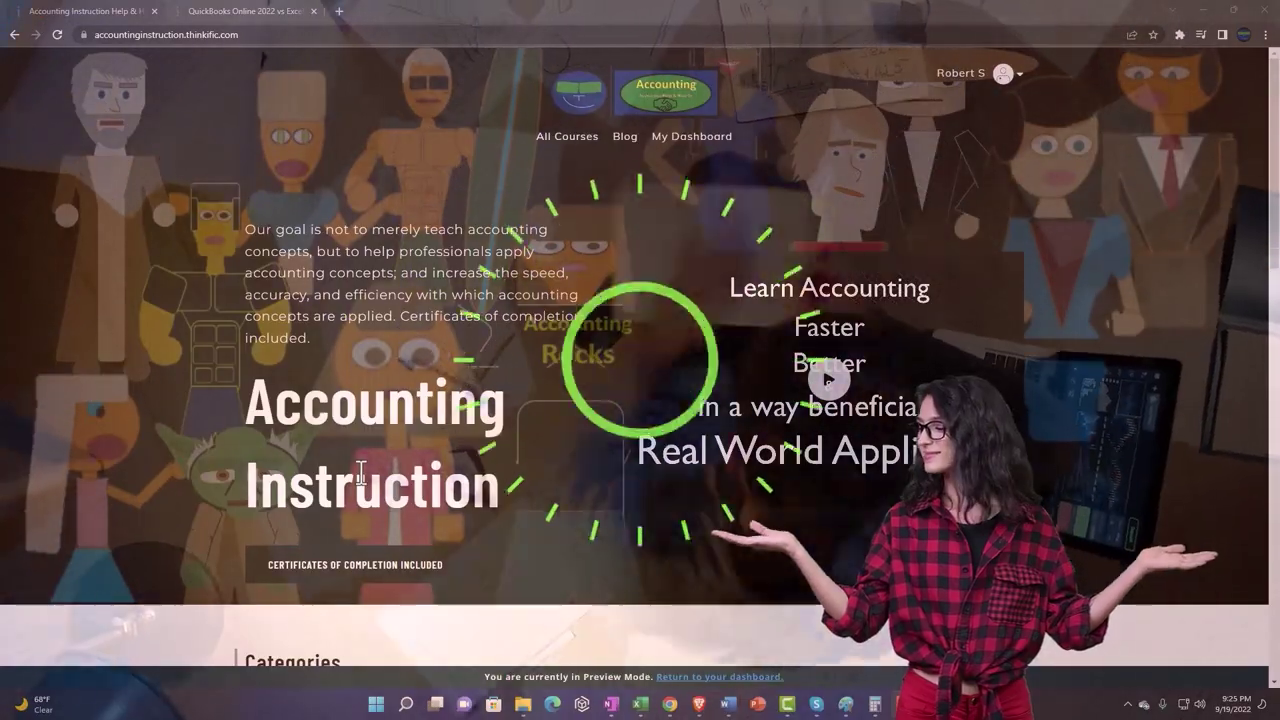
Step: On the Accounting Instruction website, browse the course categories and examine the lesson list of the QuickBooks Online 2022 course
scroll(176, 546, down, 6)
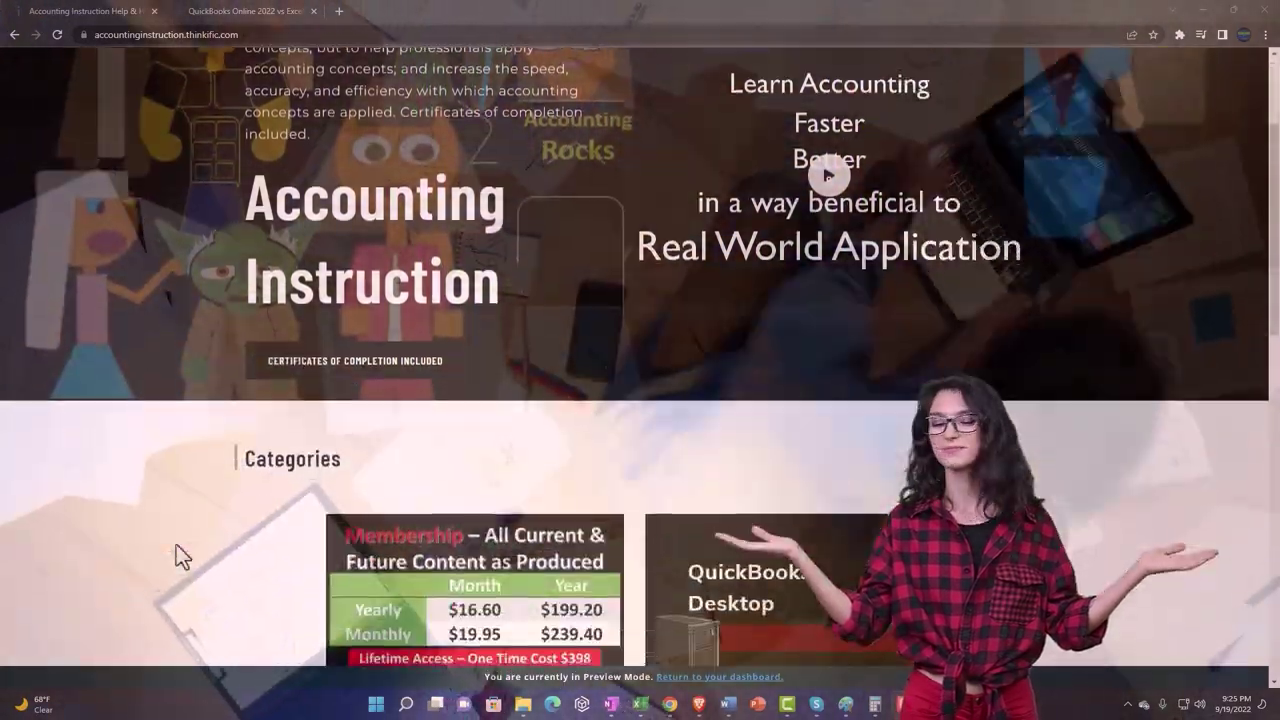
scroll(176, 556, down, 1)
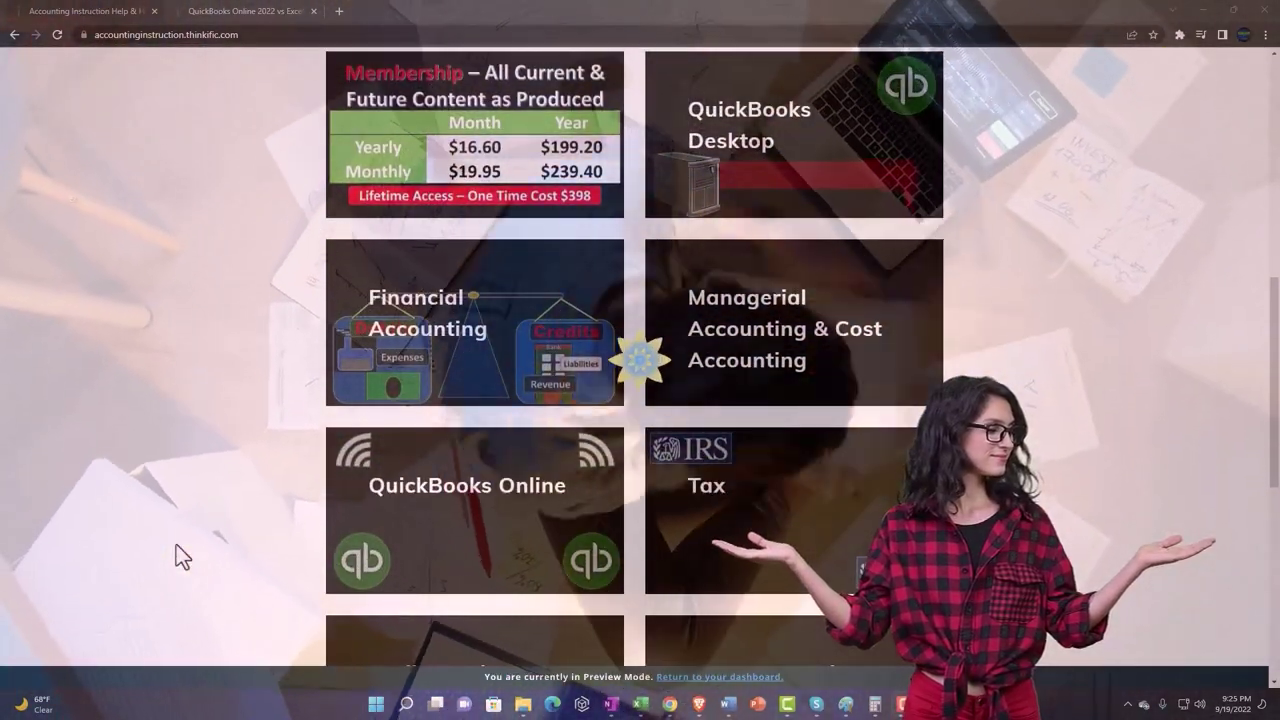
scroll(176, 556, down, 5)
scroll(176, 545, down, 2)
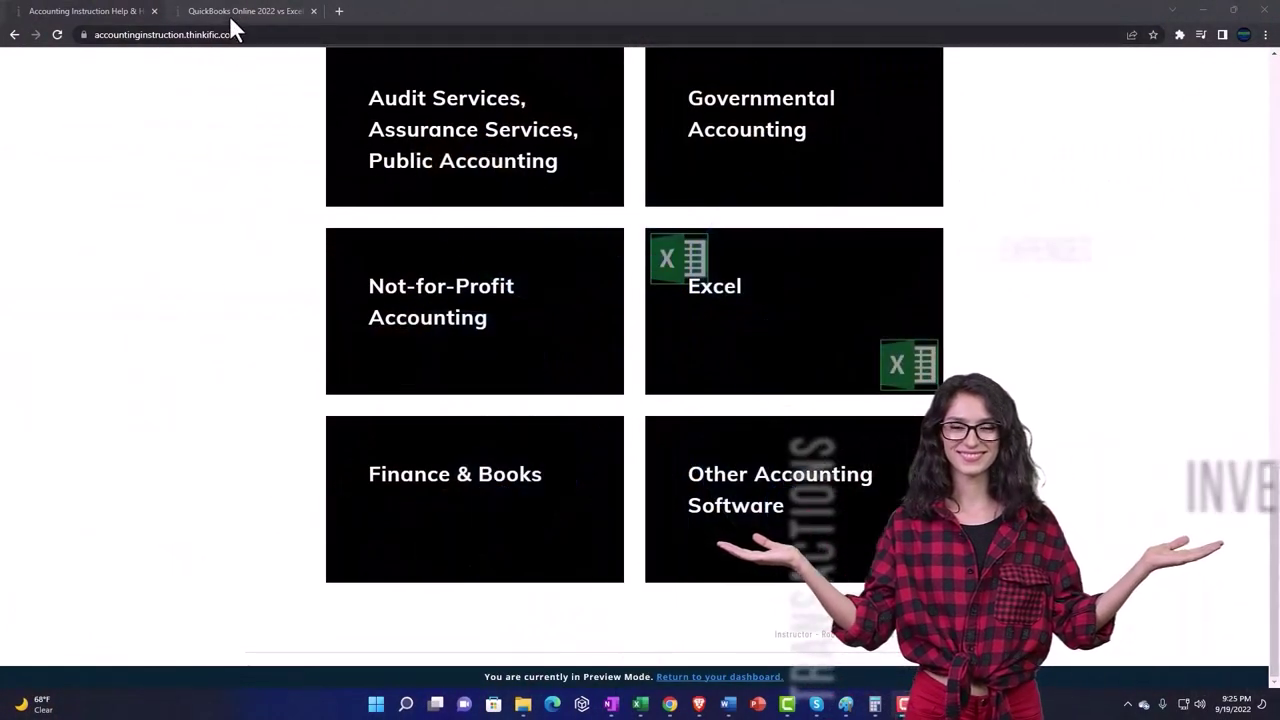
click(229, 15)
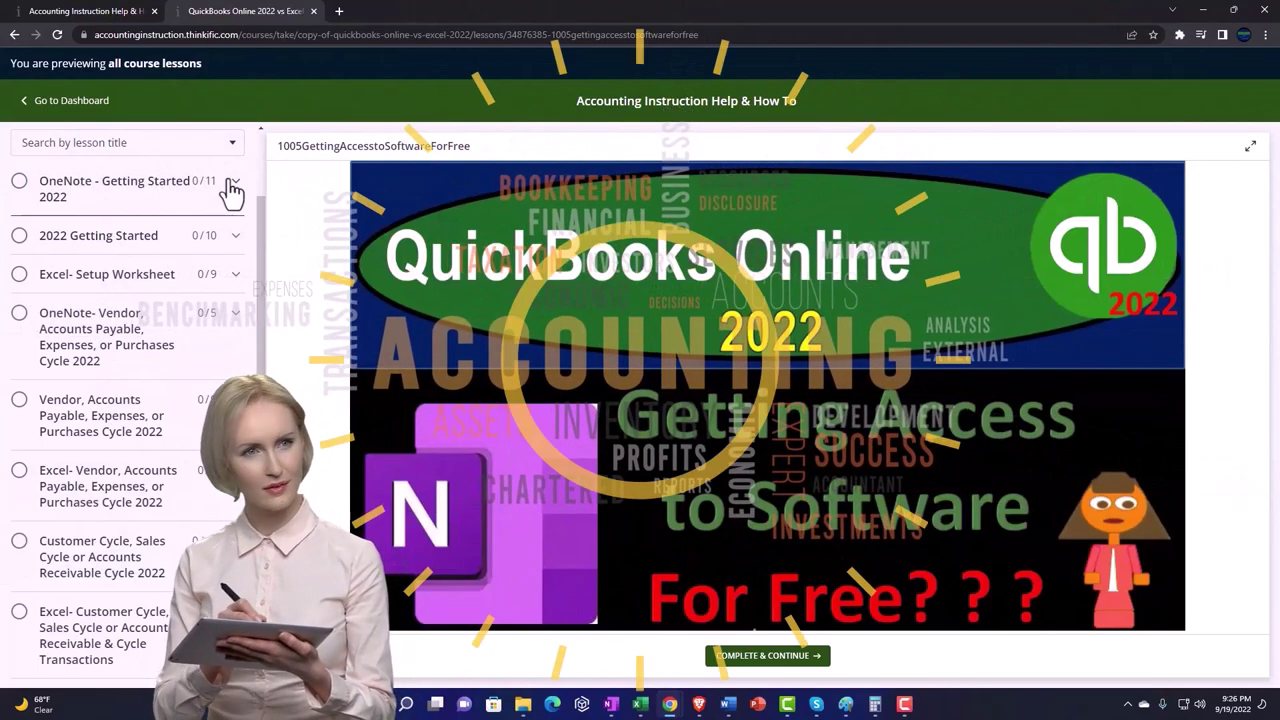
click(232, 186)
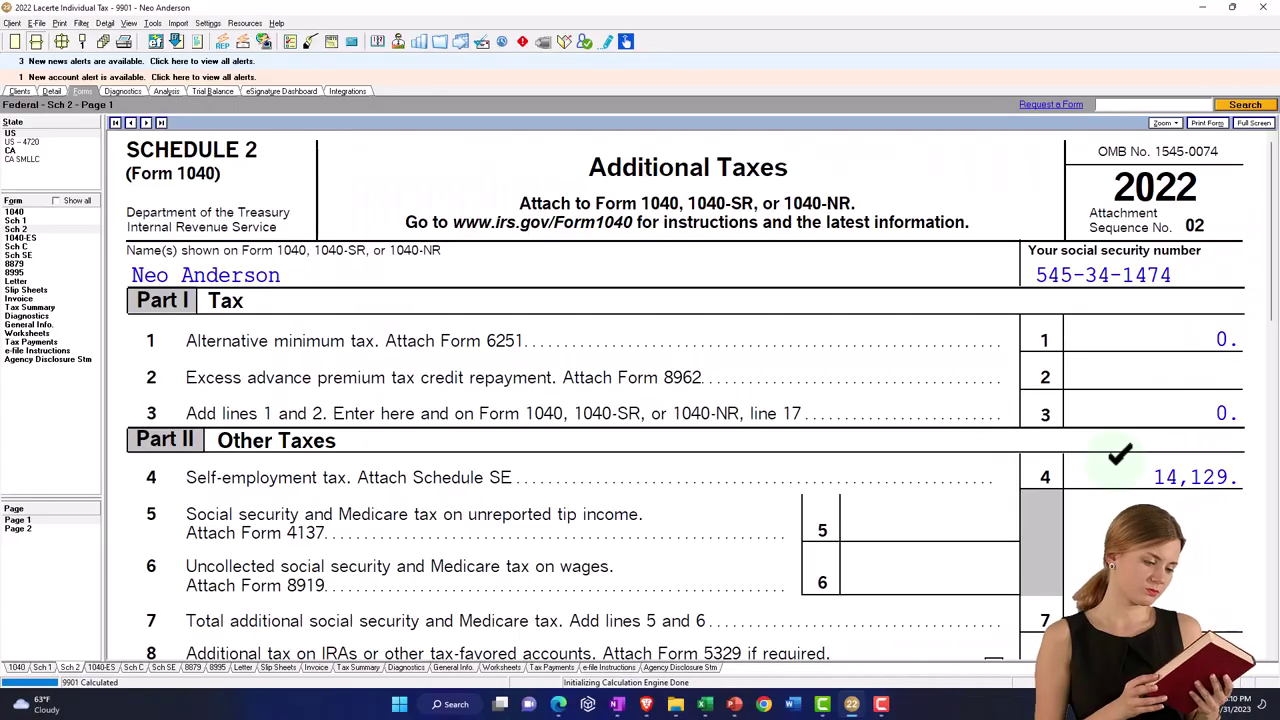
Step: Check the tax lines on Form 1040 page 2, and review Schedule C's income and expenses
click(18, 212)
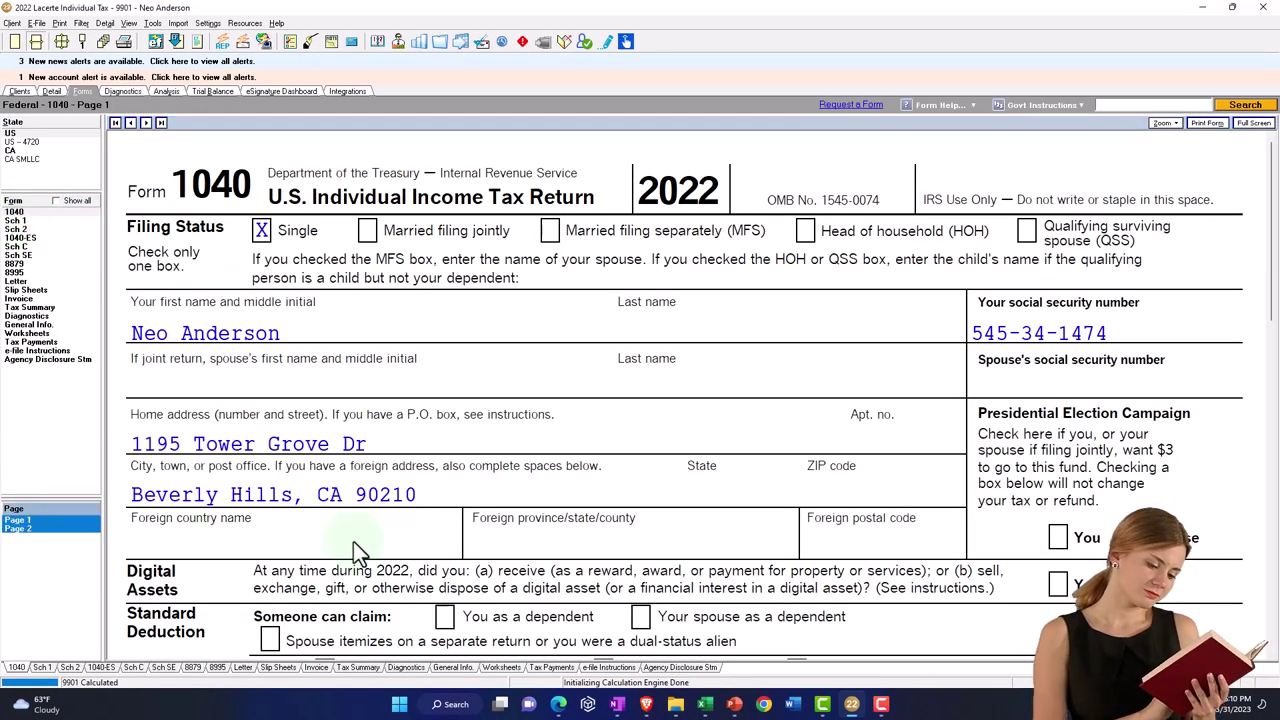
scroll(865, 535, down, 5)
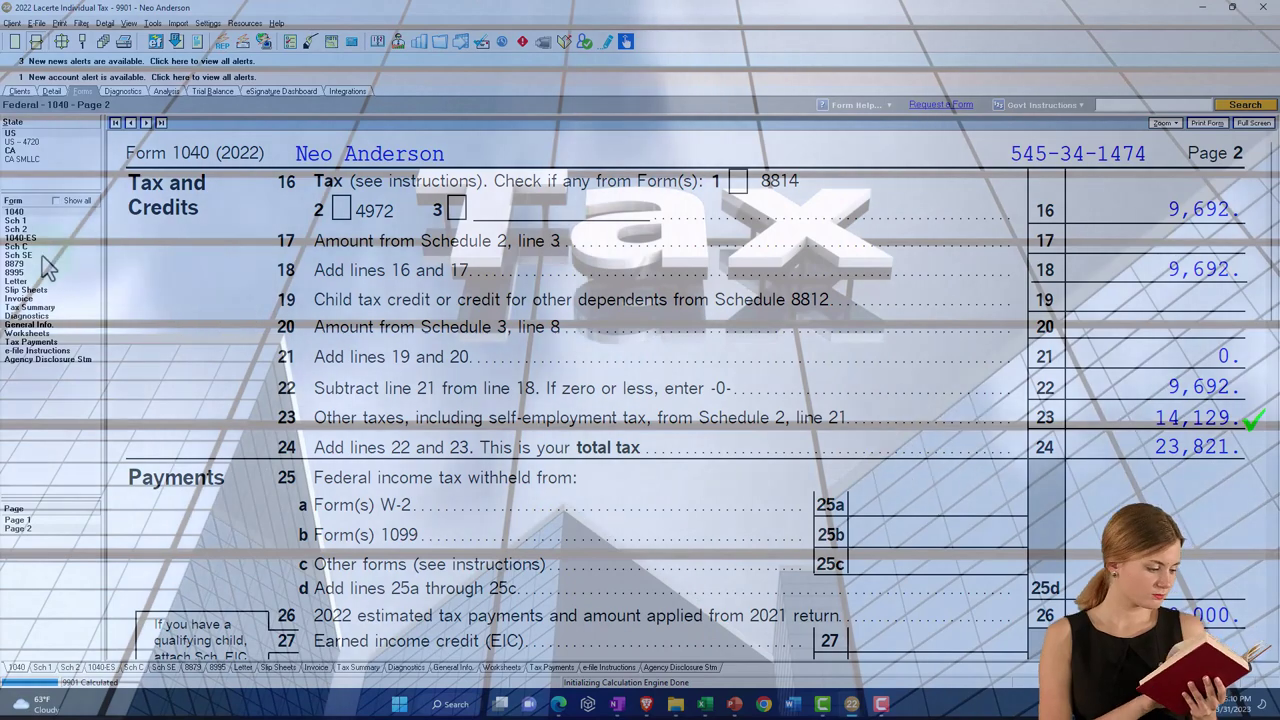
click(18, 246)
scroll(688, 472, down, 3)
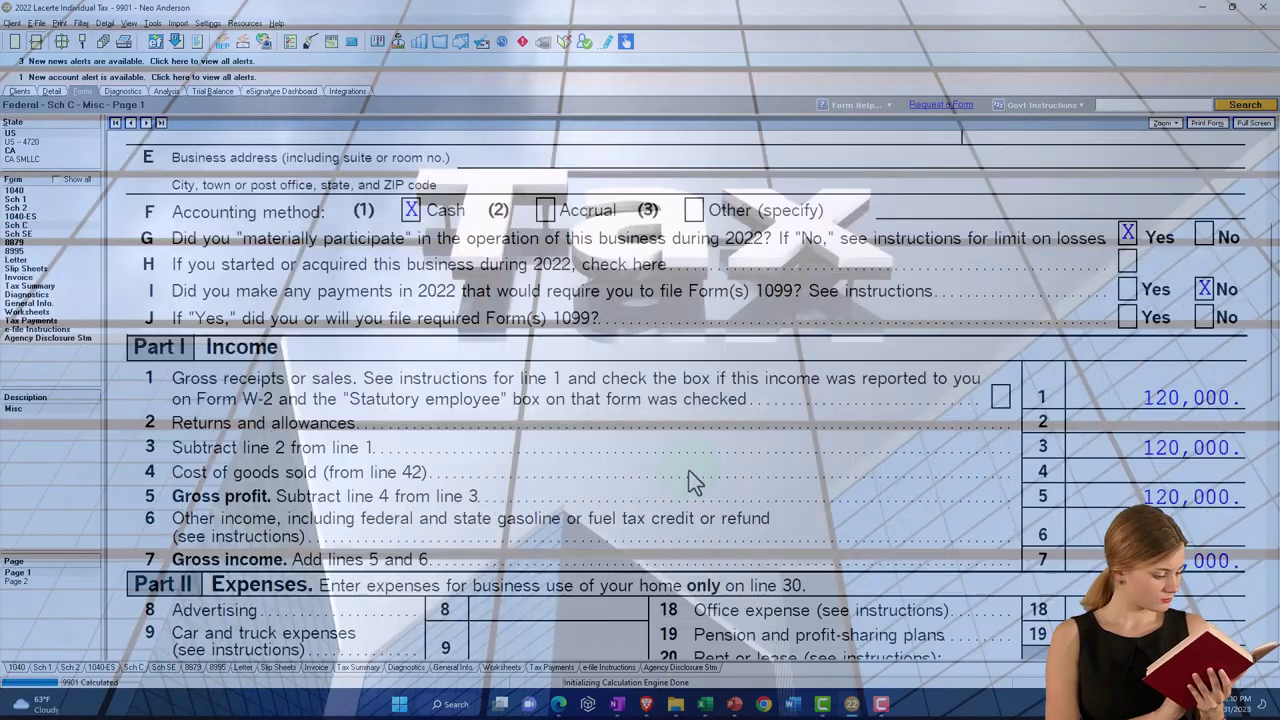
scroll(695, 480, down, 5)
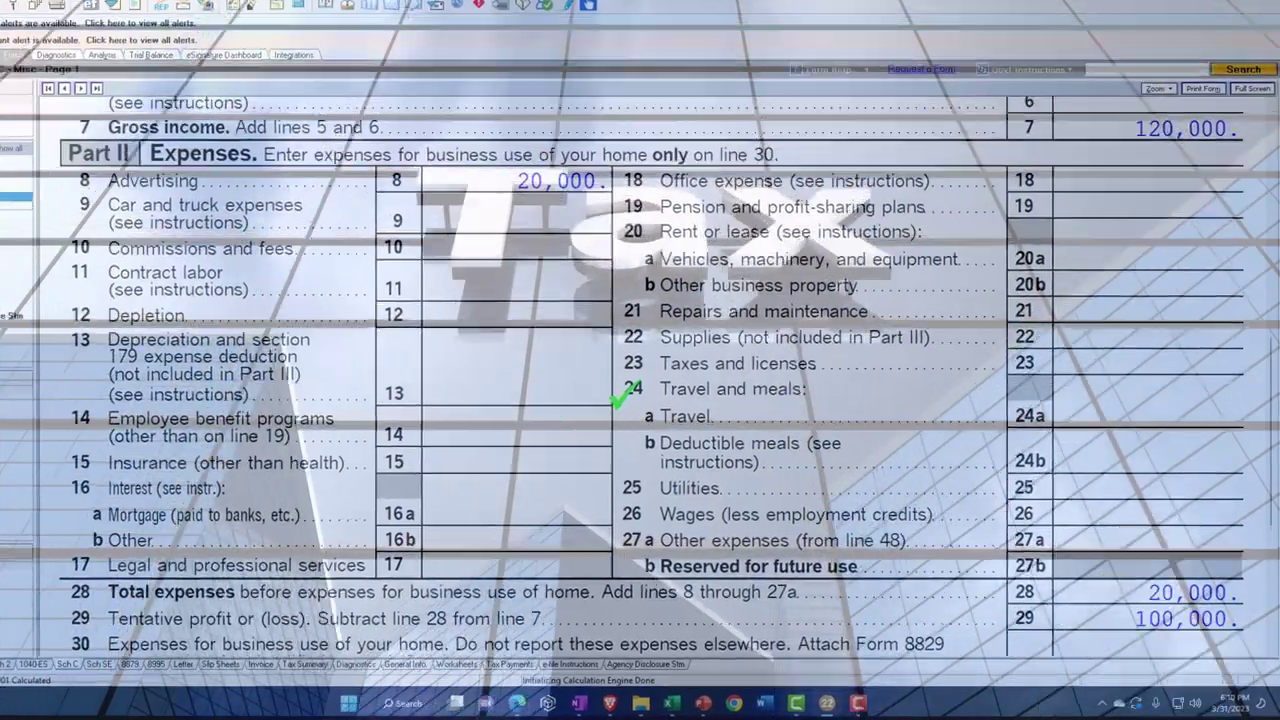
Step: Trace the one-half self-employment tax deduction from Schedule SE line 13 to line 15 on page 2 of Schedule 1
click(97, 663)
scroll(837, 371, down, 10)
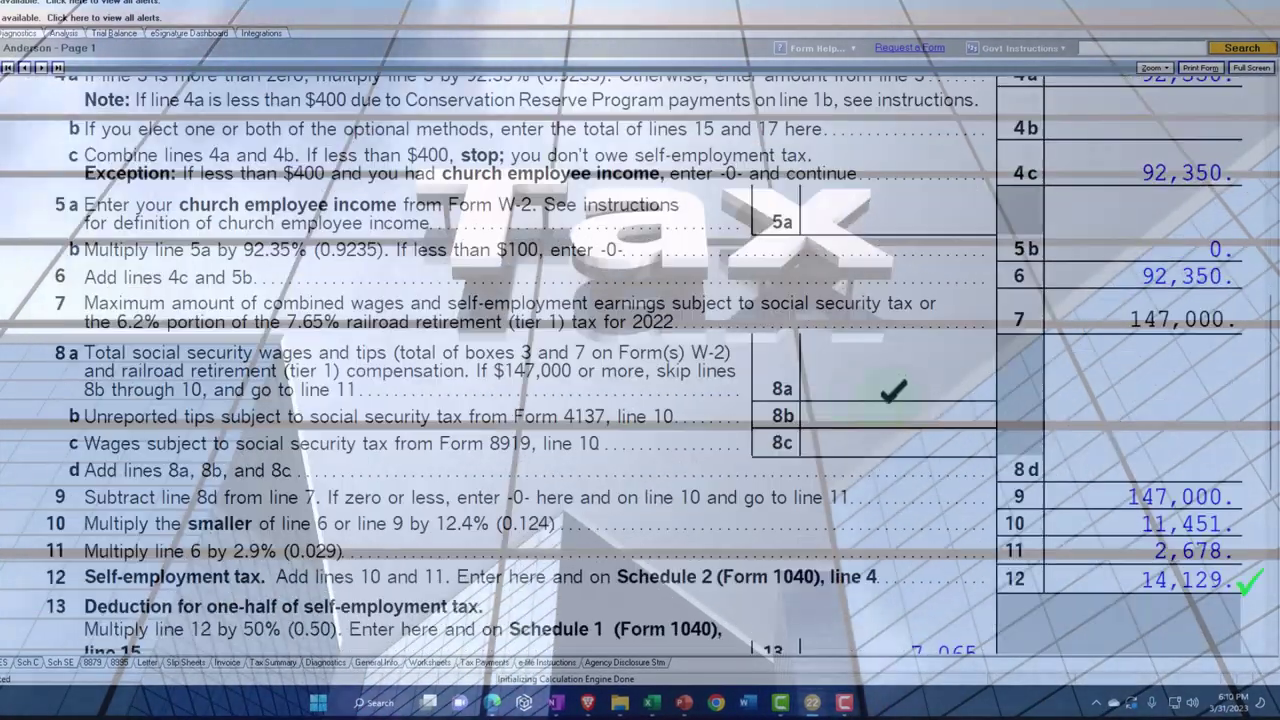
scroll(930, 555, down, 2)
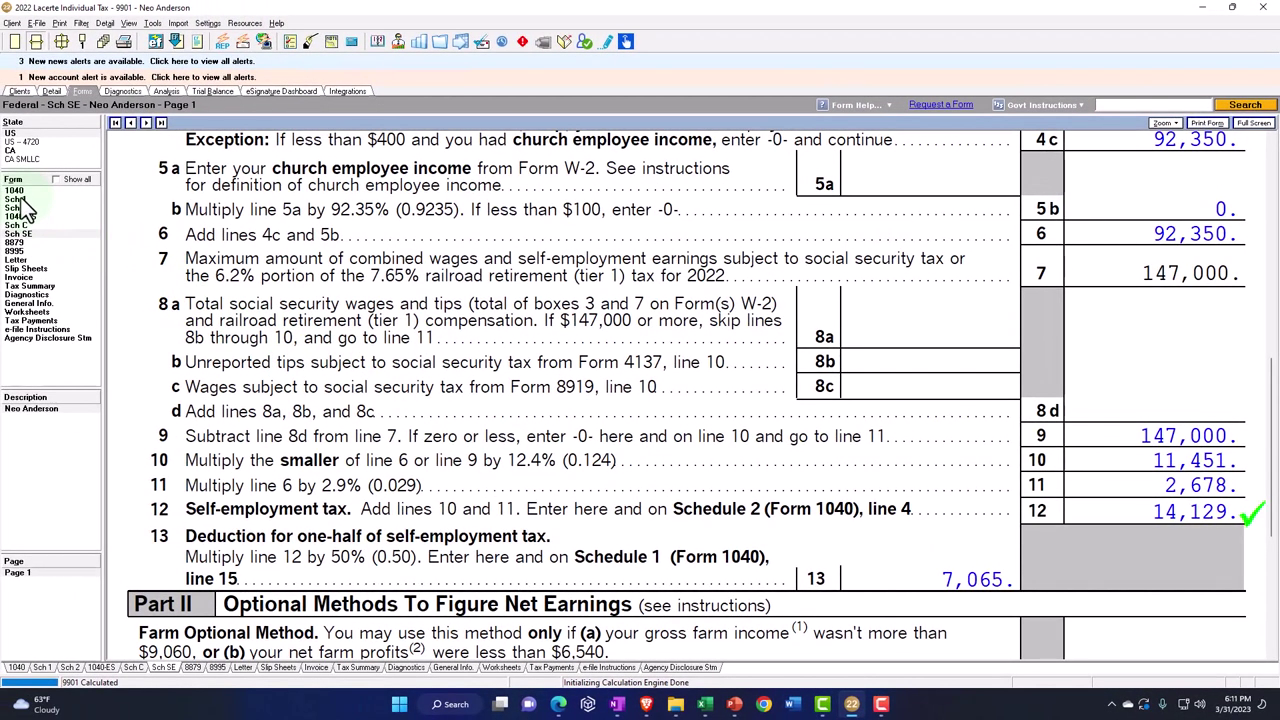
click(22, 200)
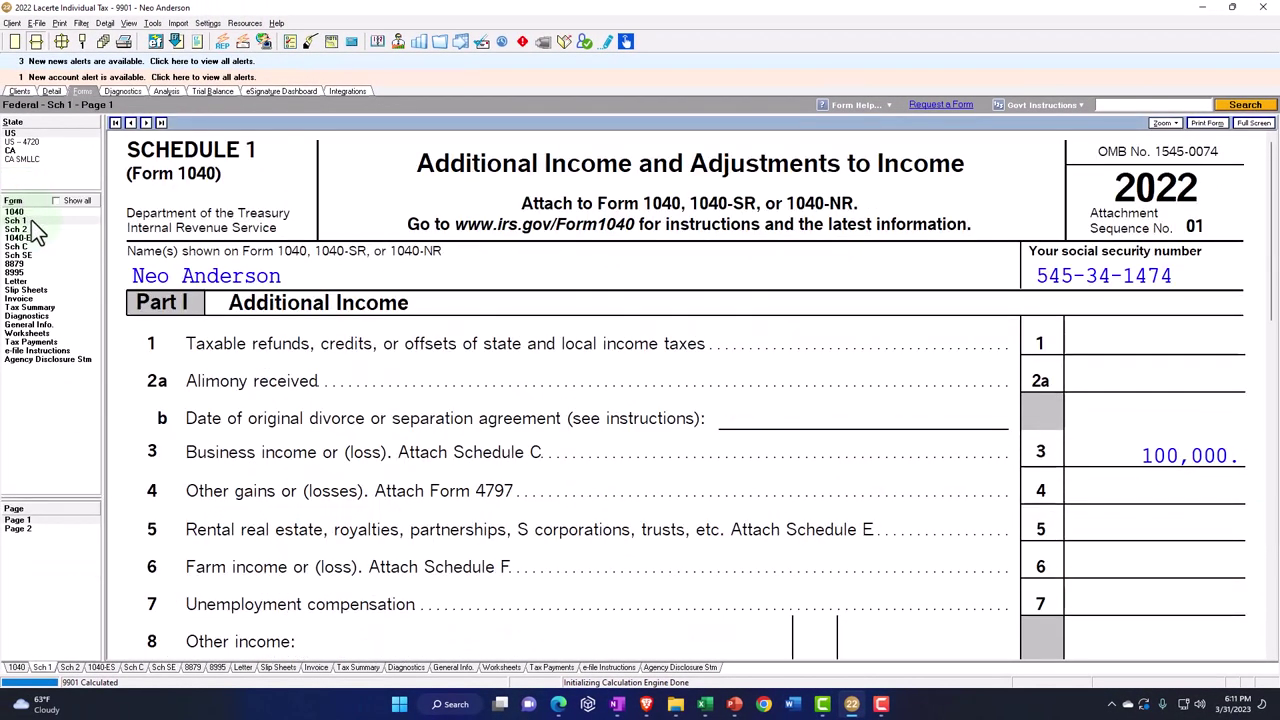
click(41, 529)
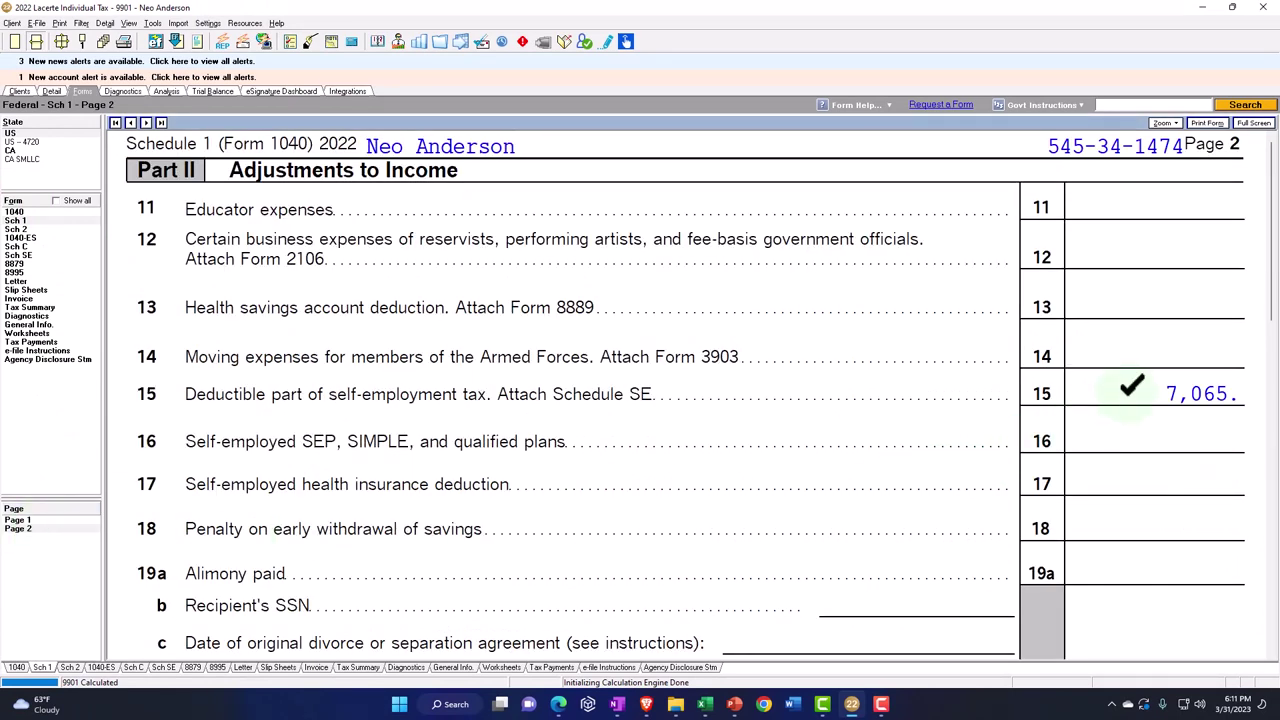
Step: Review Form 1040's taxable income on page 1 and its total tax, payments and refund on page 2
click(25, 212)
scroll(743, 456, down, 10)
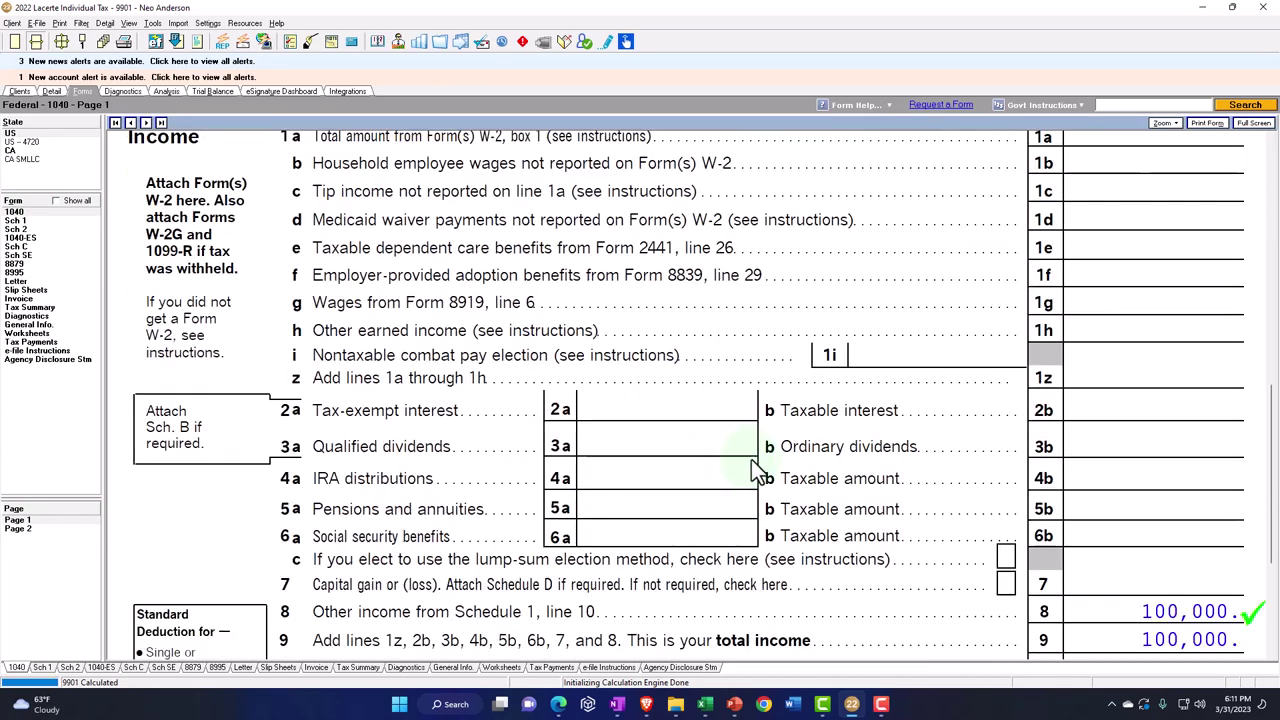
scroll(751, 467, down, 5)
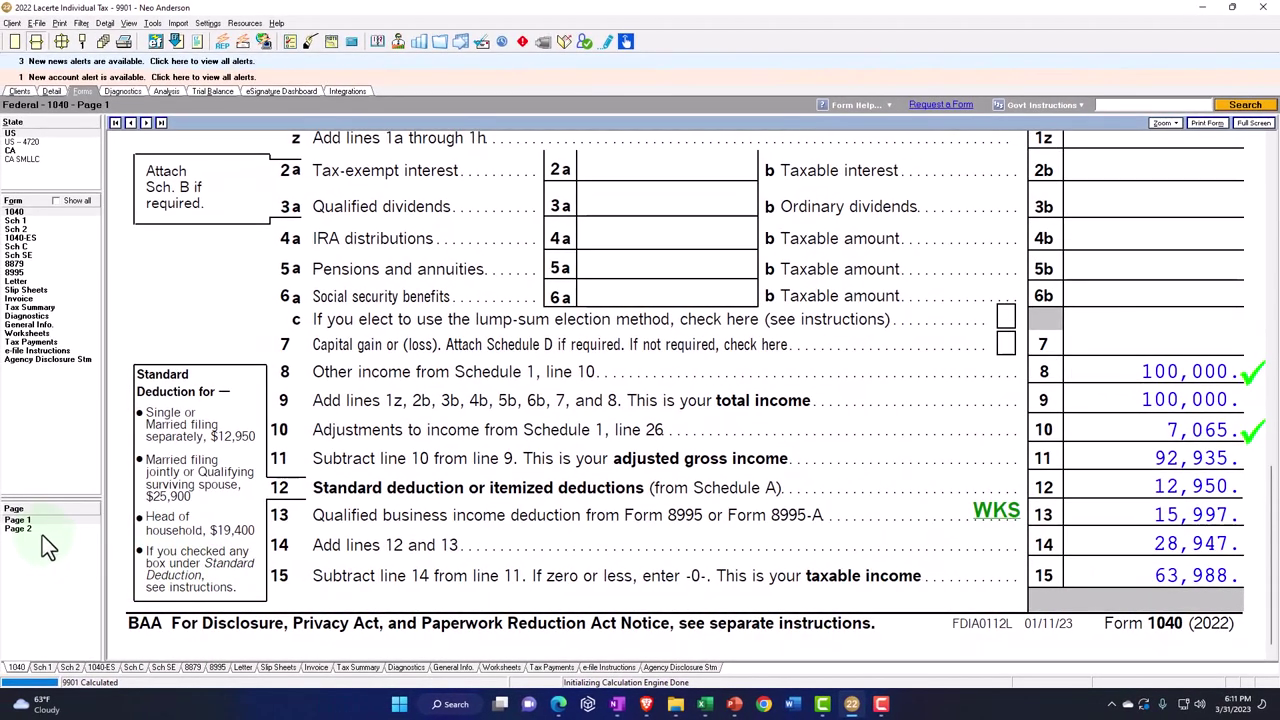
click(40, 529)
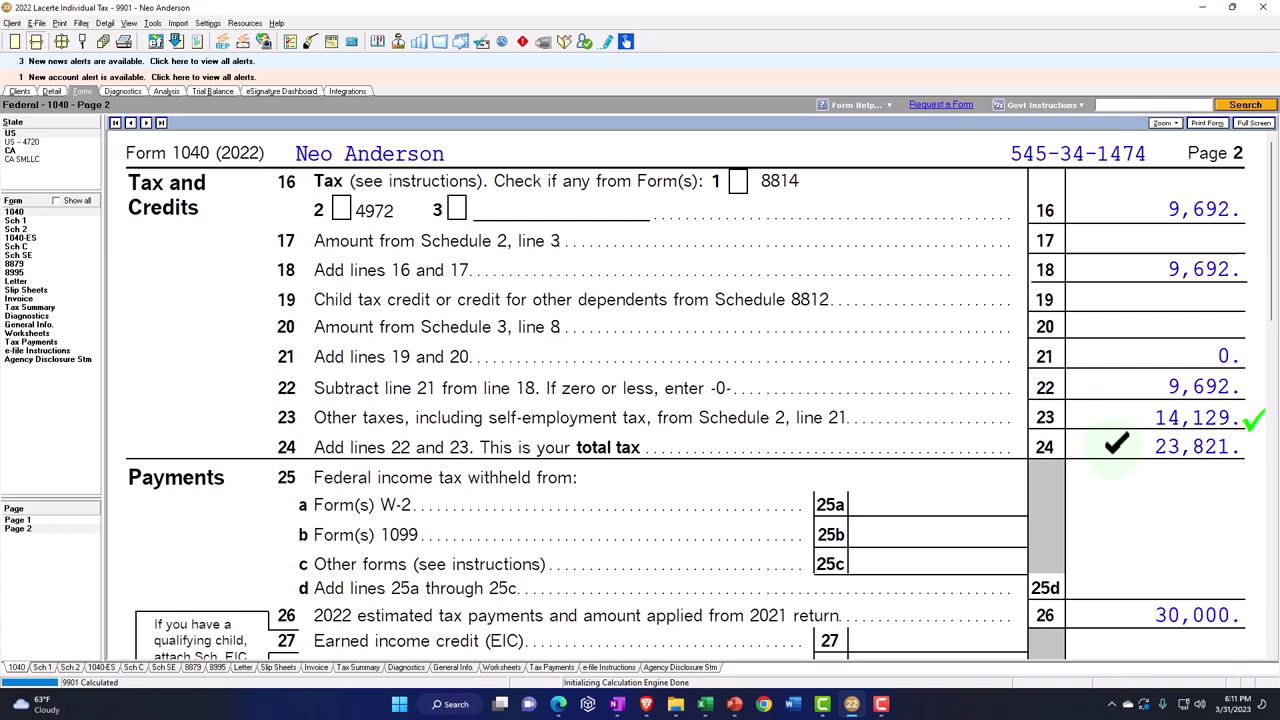
scroll(1116, 445, down, 3)
scroll(1118, 460, down, 3)
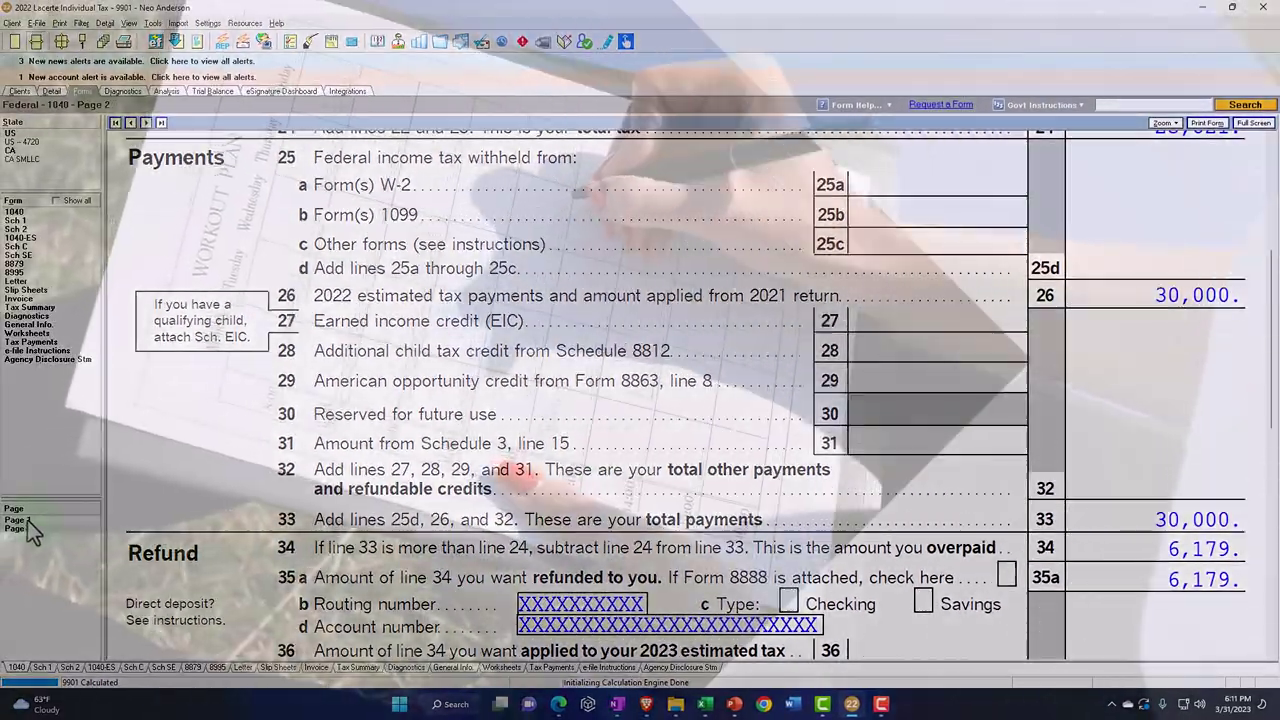
click(27, 520)
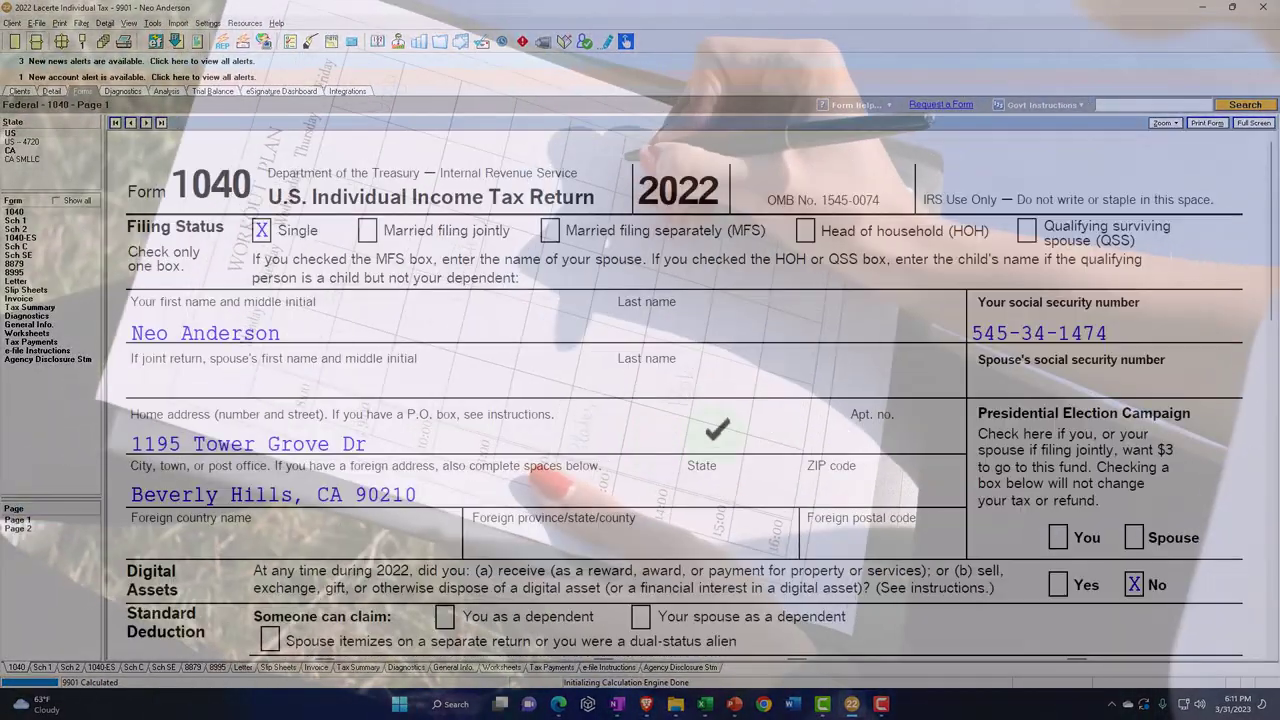
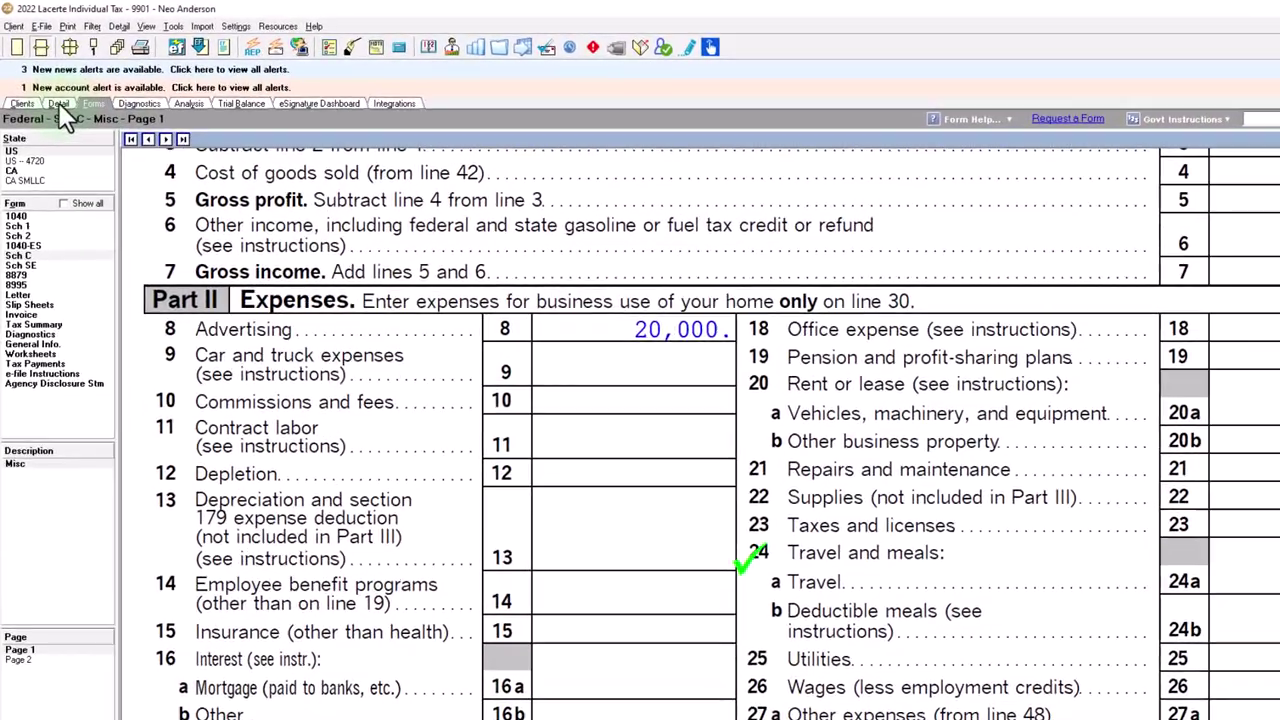
Step: In the Depreciation (4562) input, add an asset described as Machinery and assign it to Schedule C
click(51, 91)
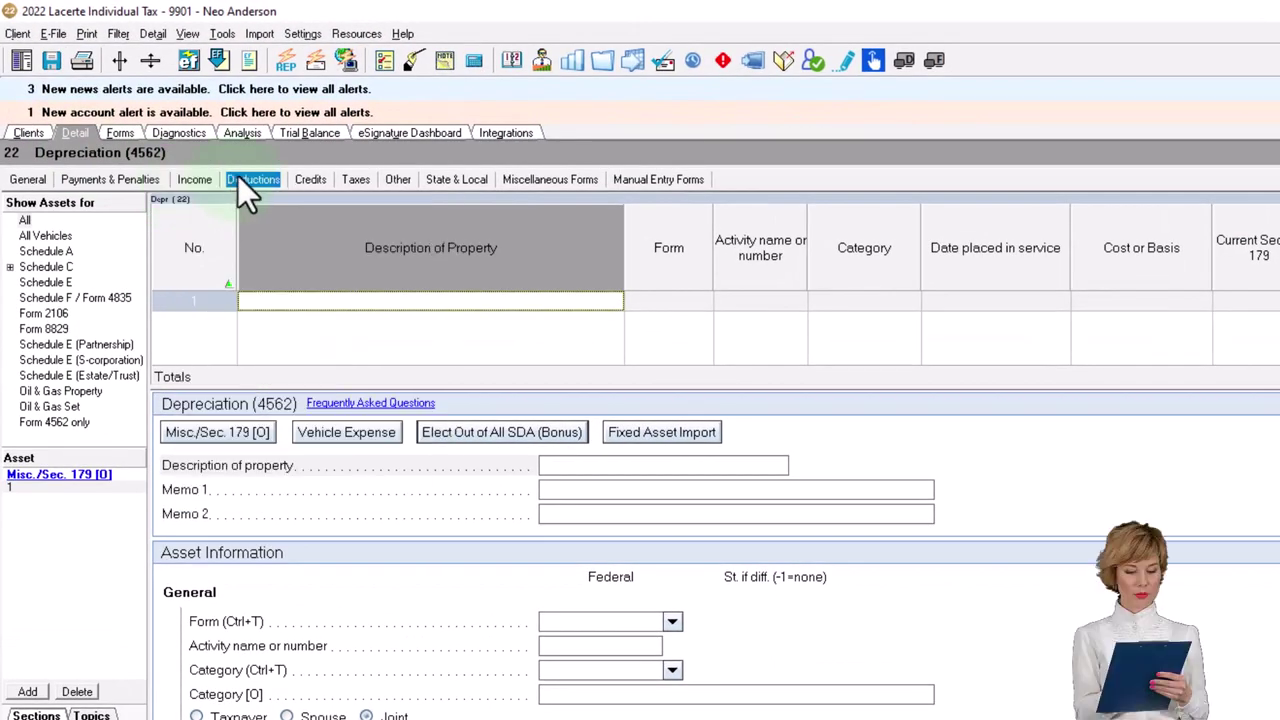
click(238, 176)
click(260, 198)
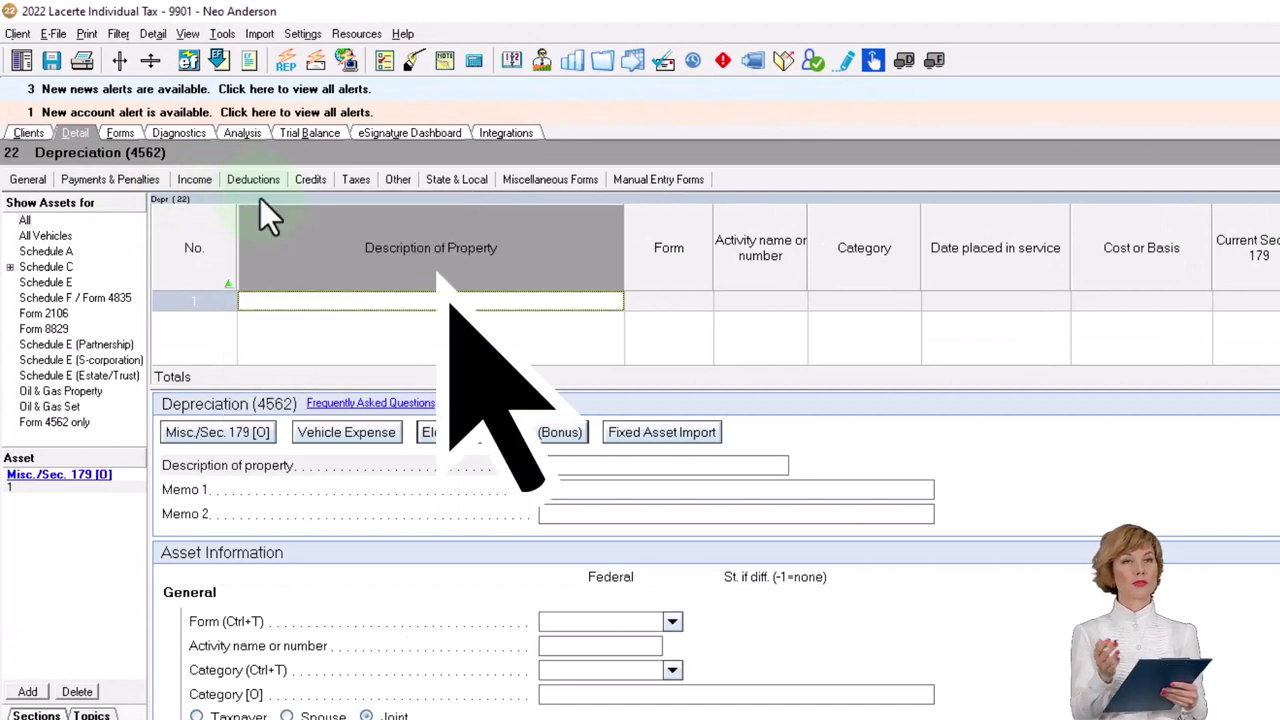
click(300, 303)
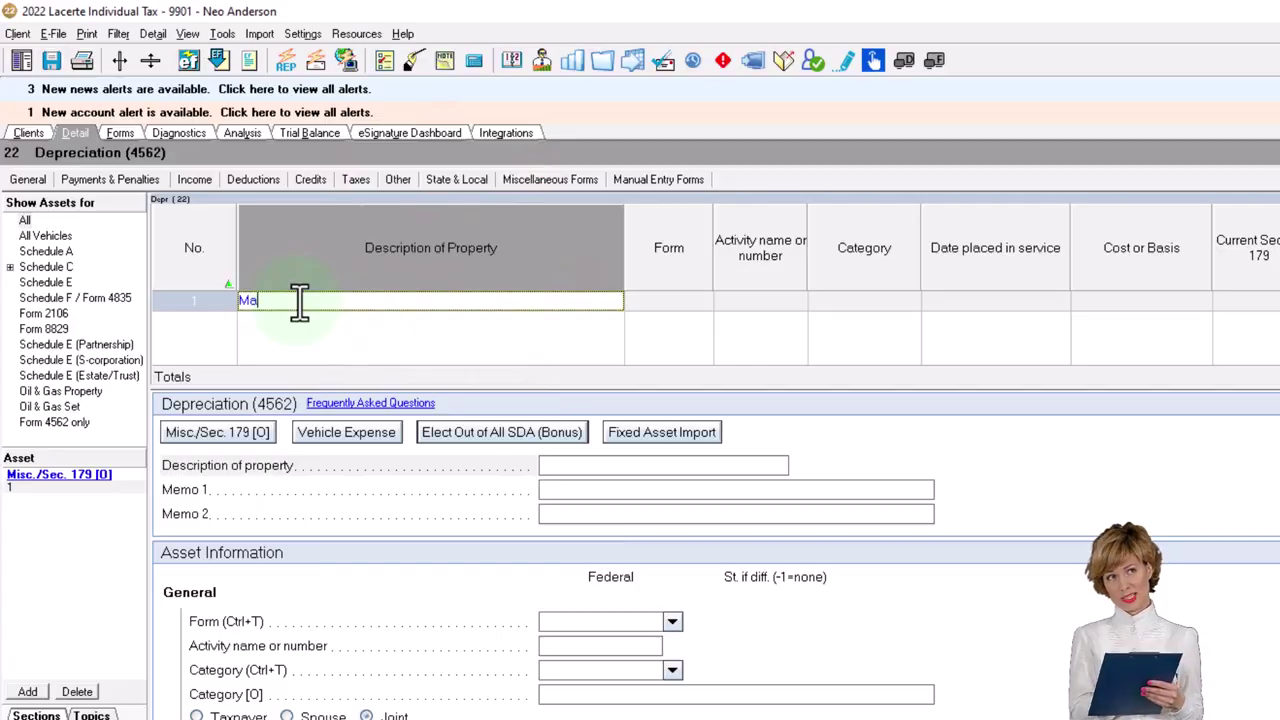
key(Tab)
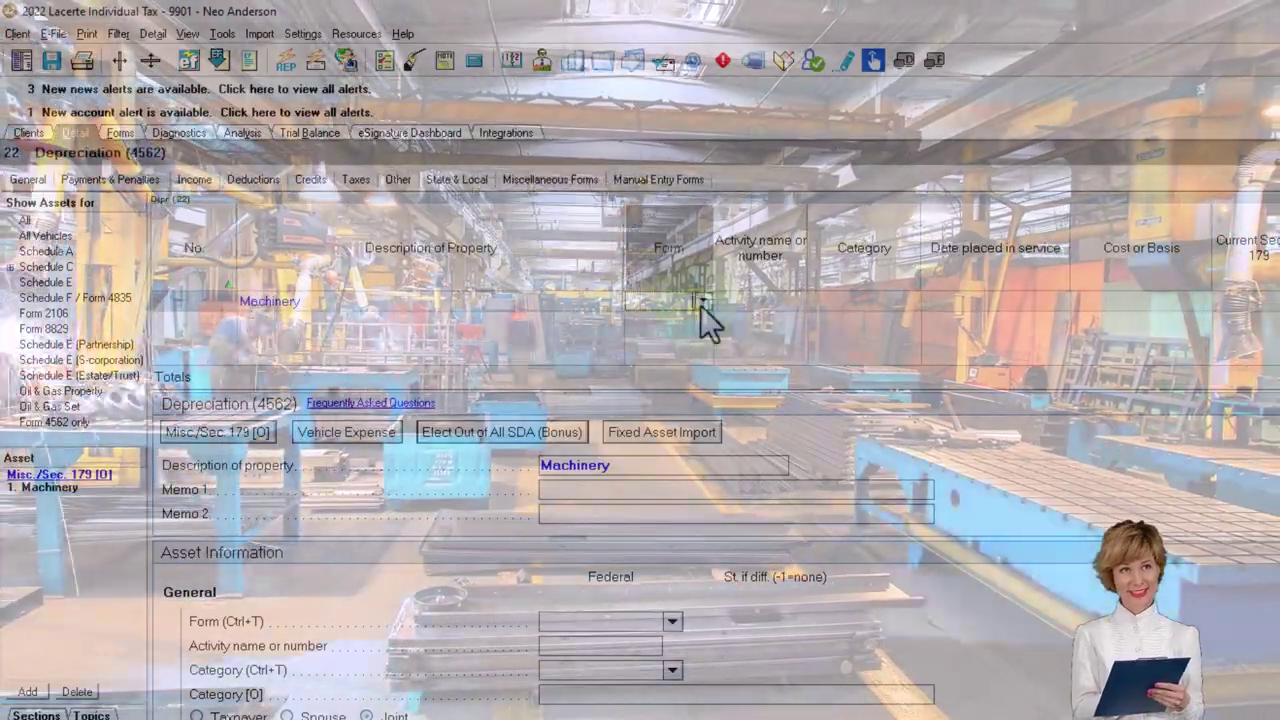
click(701, 304)
click(700, 337)
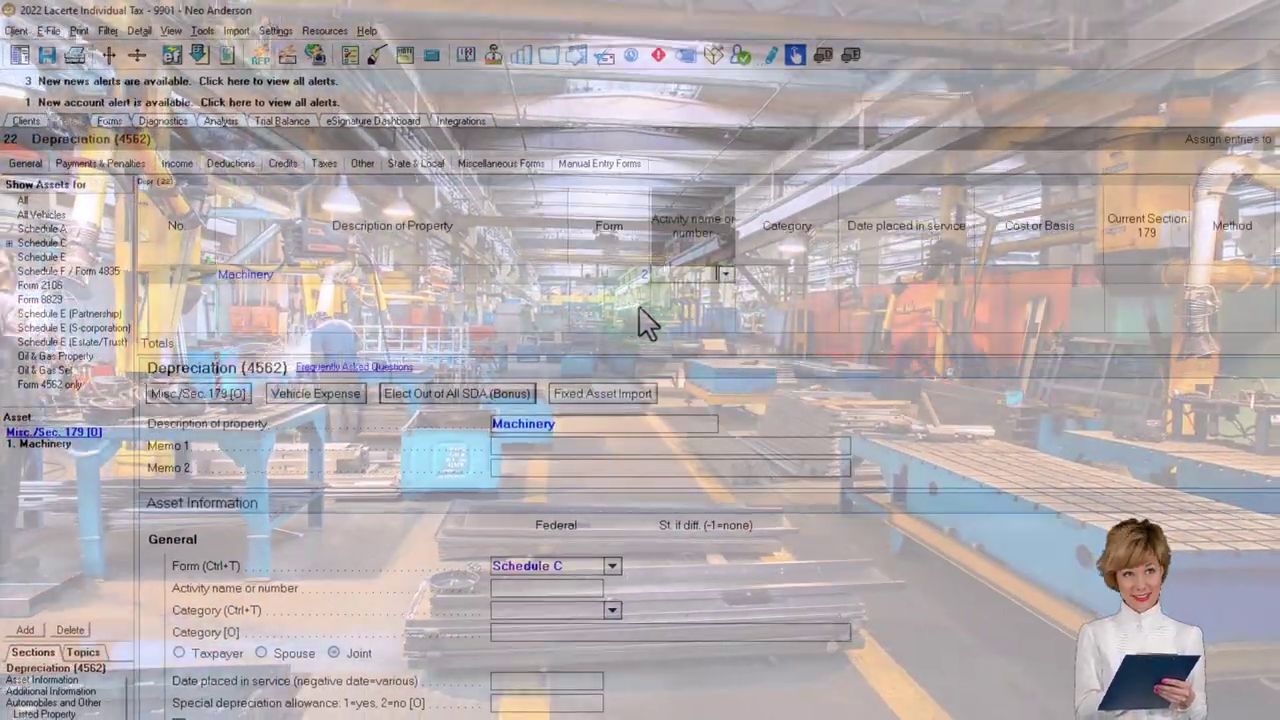
Step: Set the Machinery asset's category to Machinery and Equipment and its date placed in service to 3/1/2022
click(829, 278)
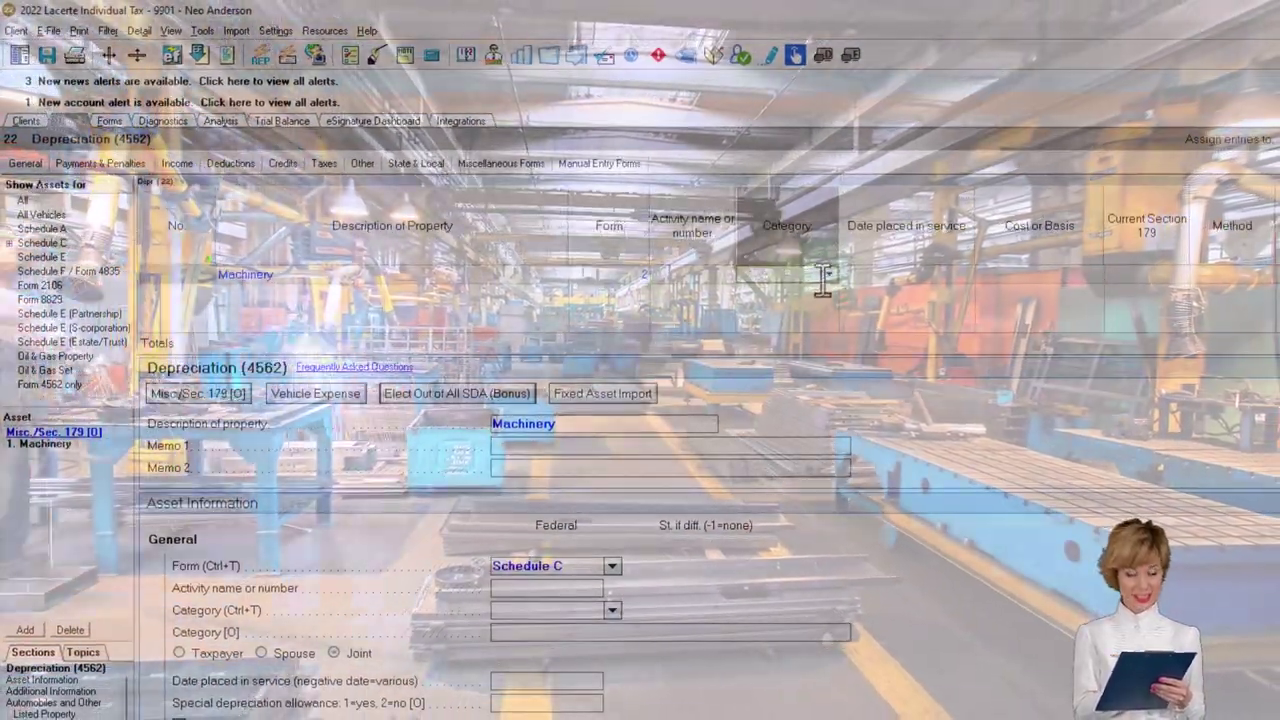
click(830, 274)
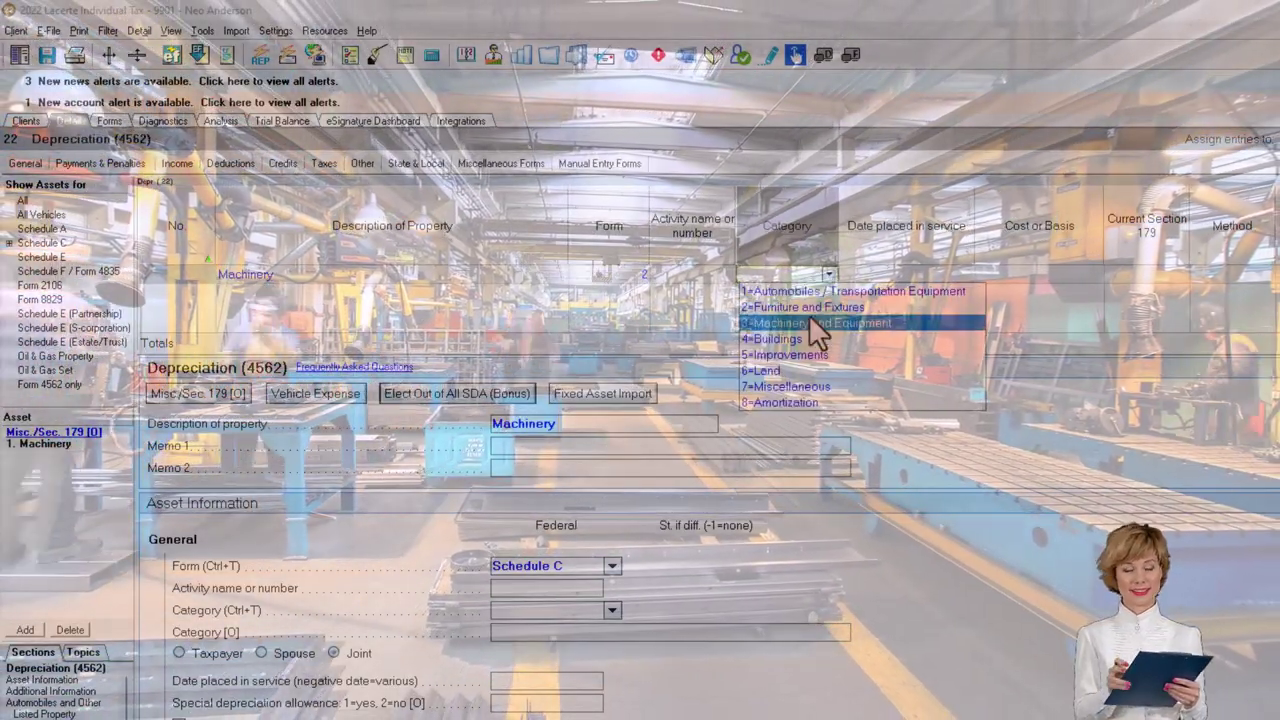
click(812, 322)
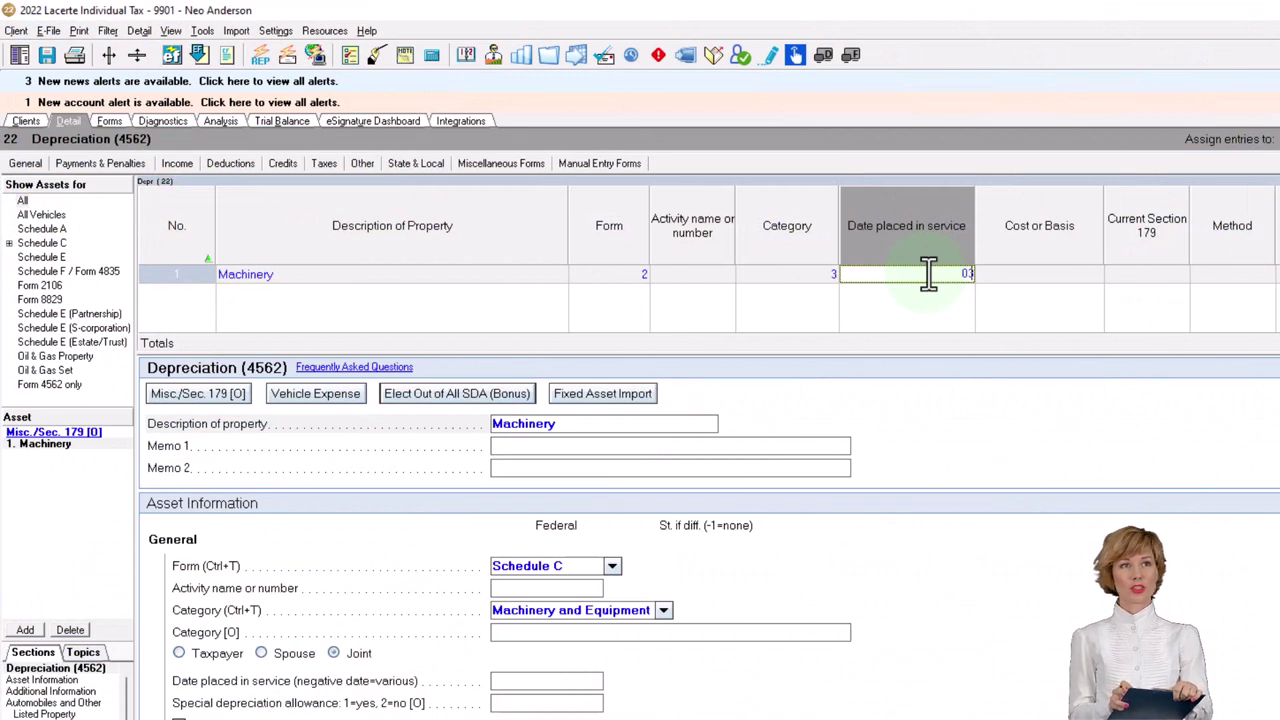
text(030122)
key(Tab)
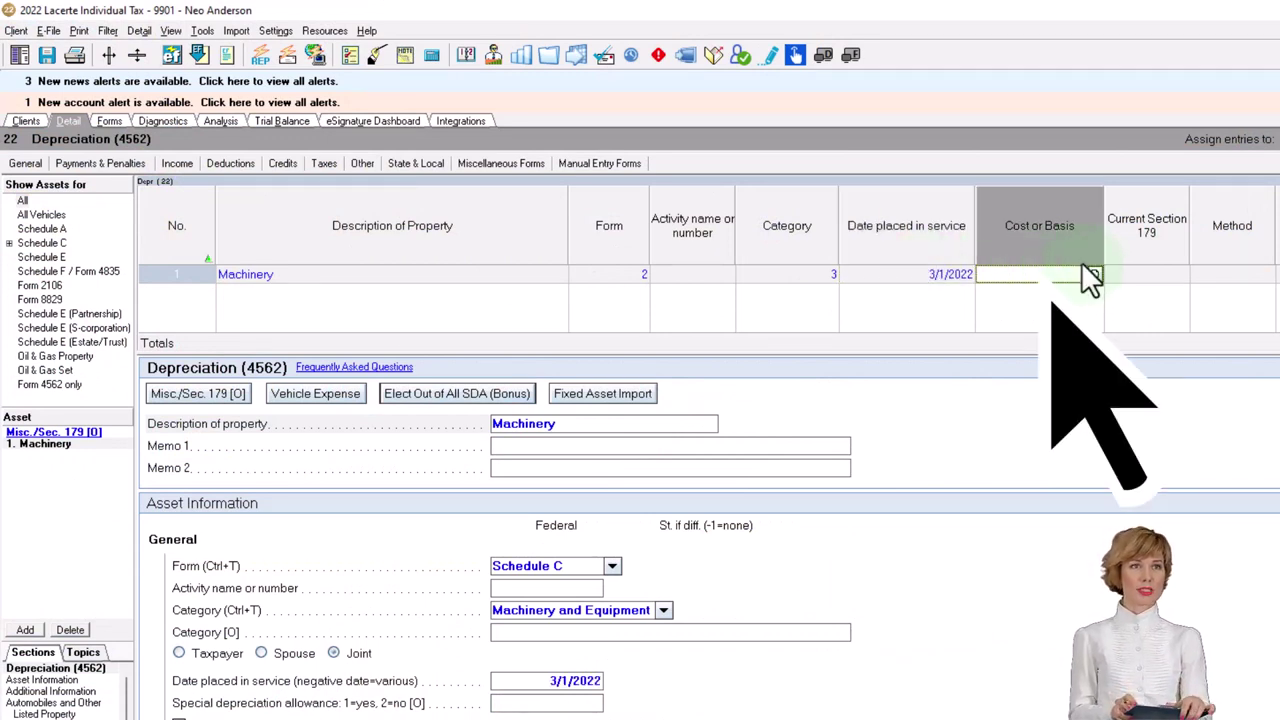
Step: Enter a cost of 10,000 for the Machinery asset and choose method 53, MACRS 5-year % Office Equip, Rental Furn. & Fixtures
text(10000)
key(Tab)
key(Tab)
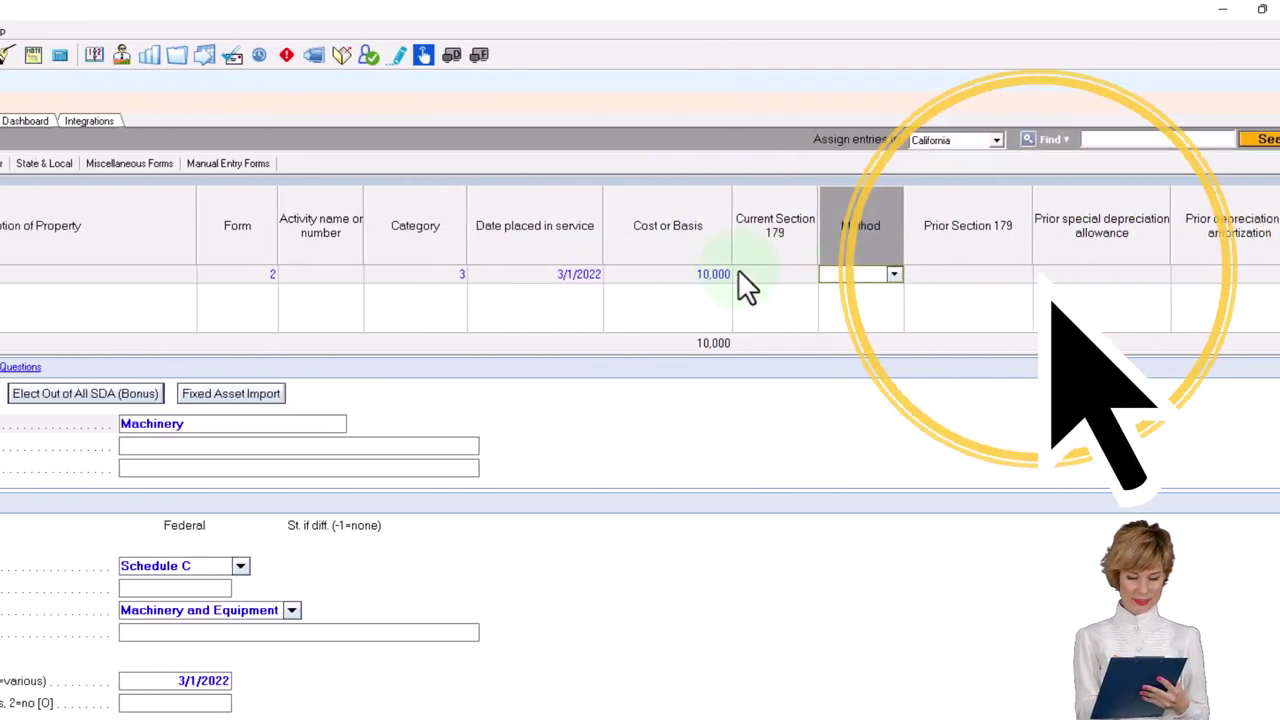
click(849, 274)
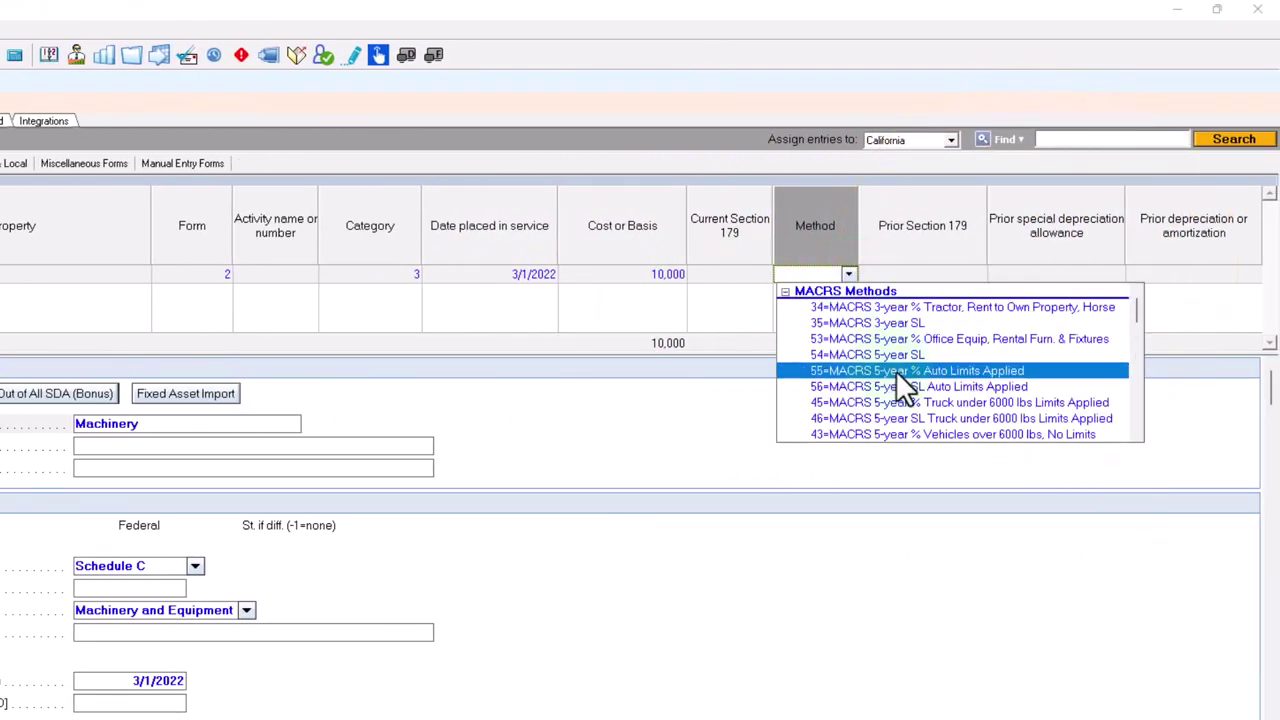
click(963, 340)
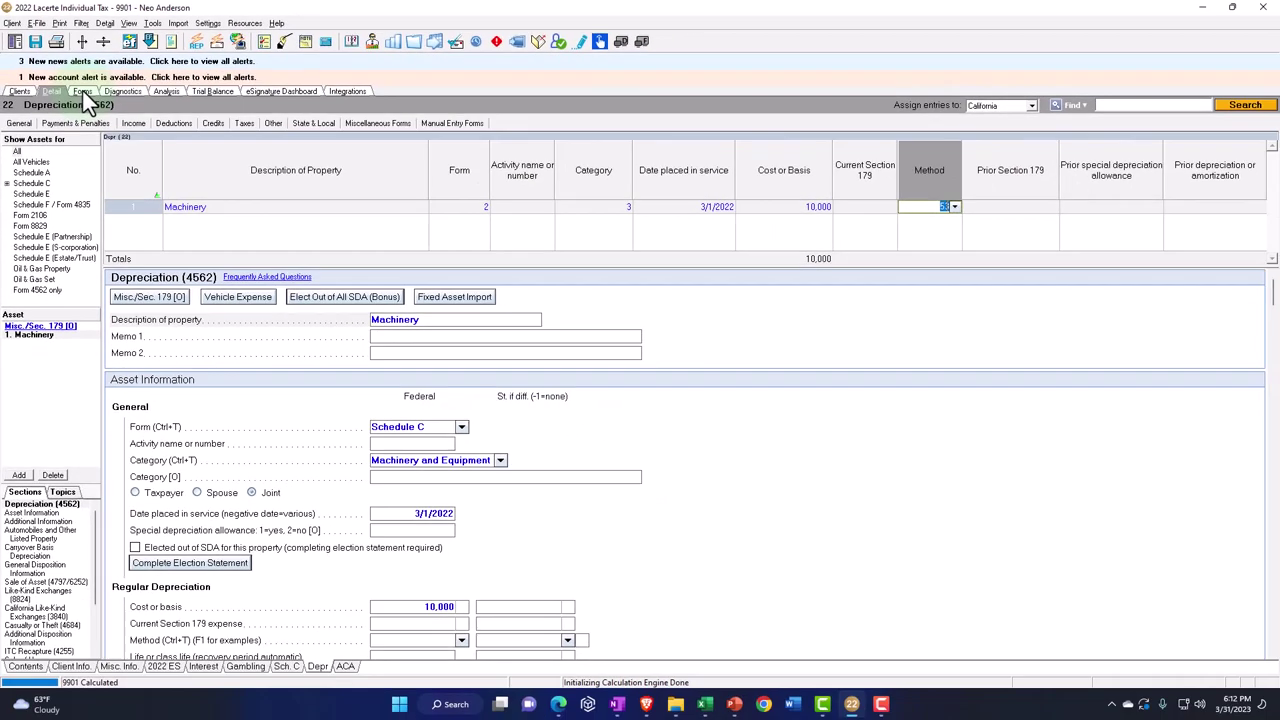
Step: Check the depreciation on Schedule C line 13, and review the regular 2022 federal depreciation schedule
click(83, 91)
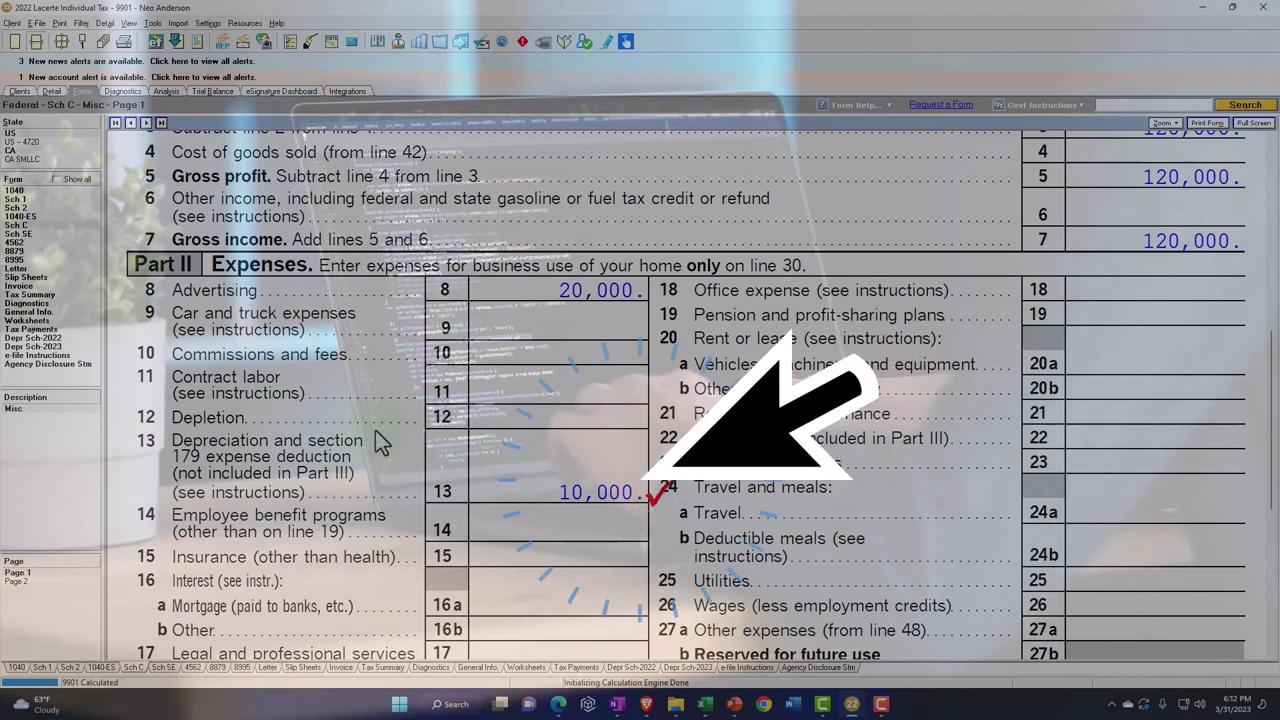
click(59, 336)
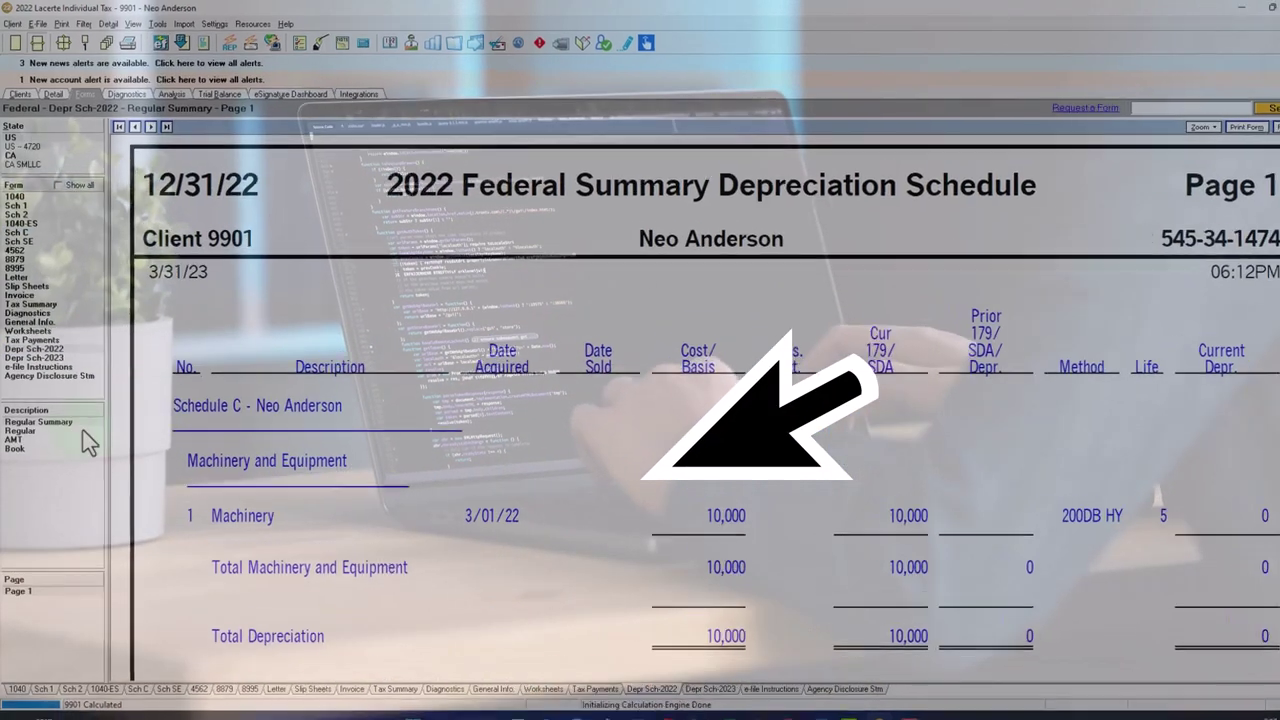
click(84, 431)
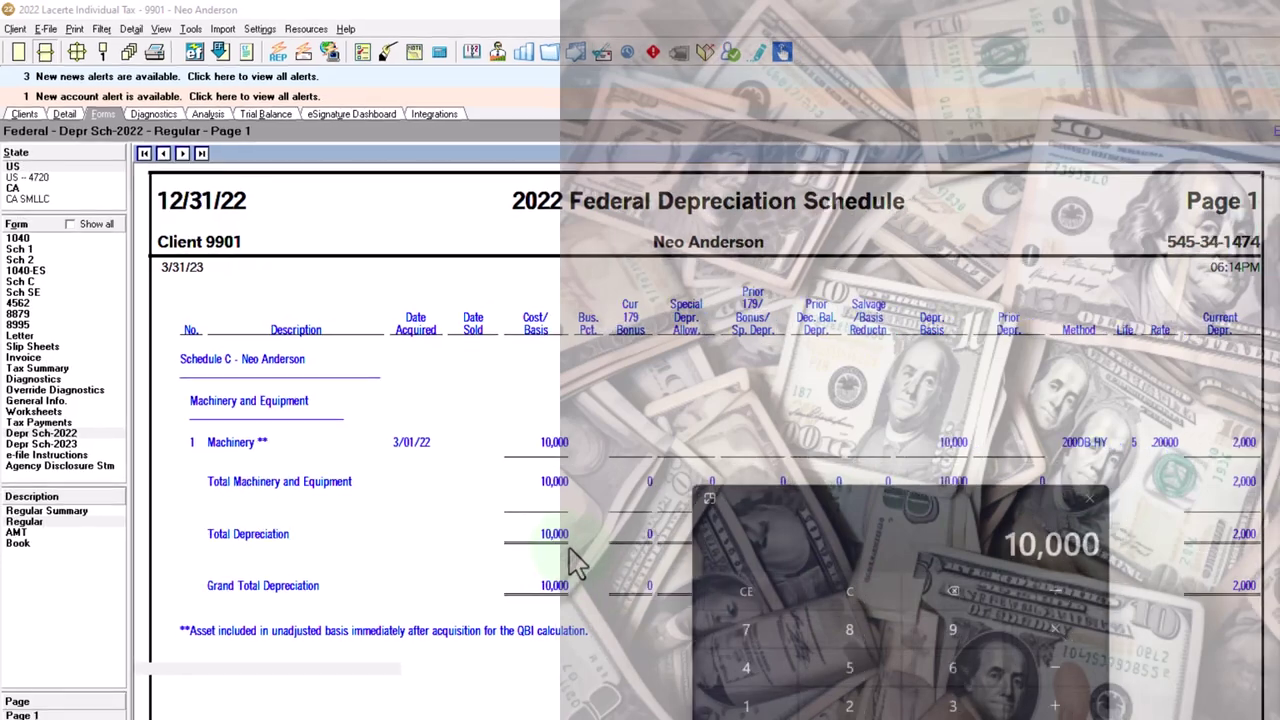
Step: Calculate the double-declining rate for a 5-year life in the calculator as 1/5 times 2
key(Return)
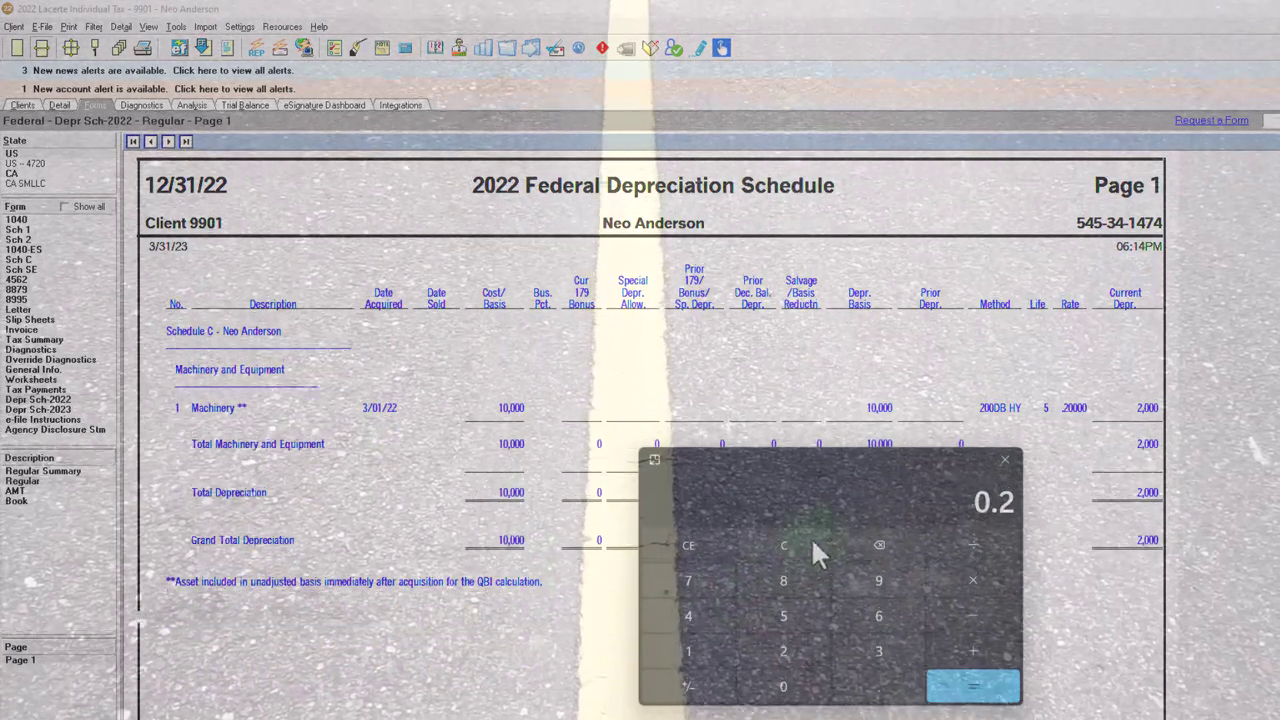
click(803, 545)
text(1/5)
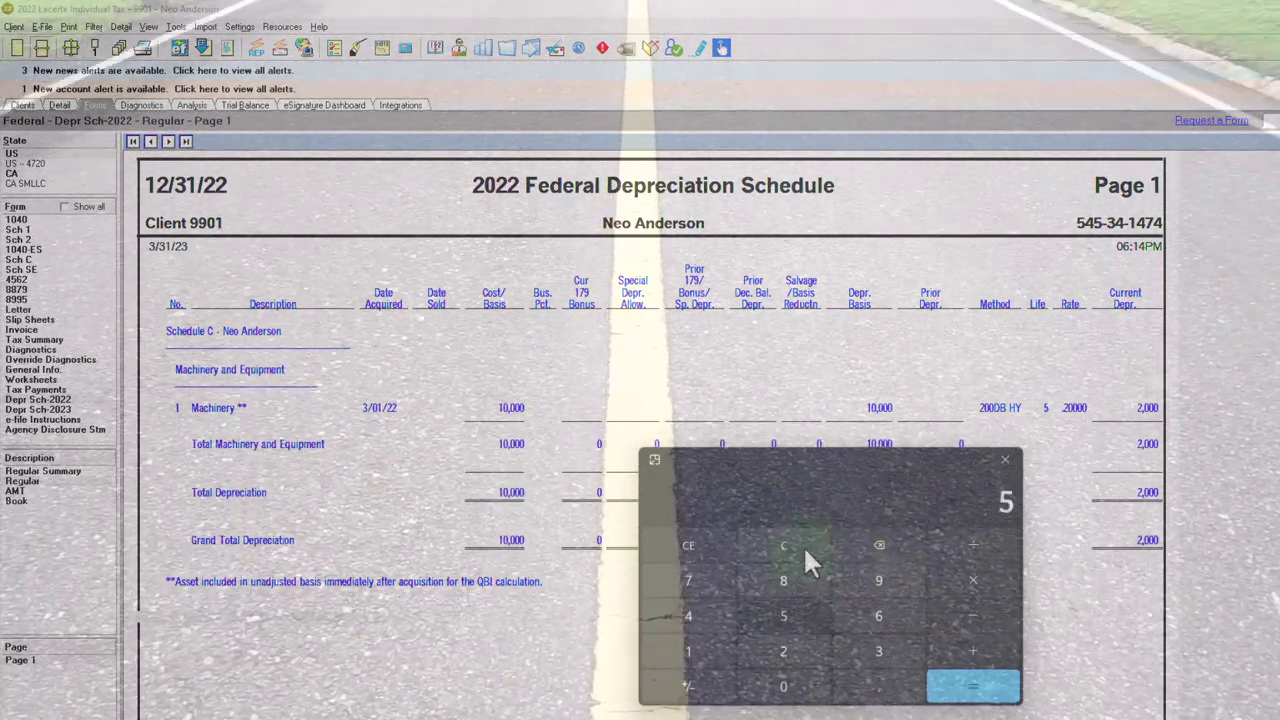
key(Return)
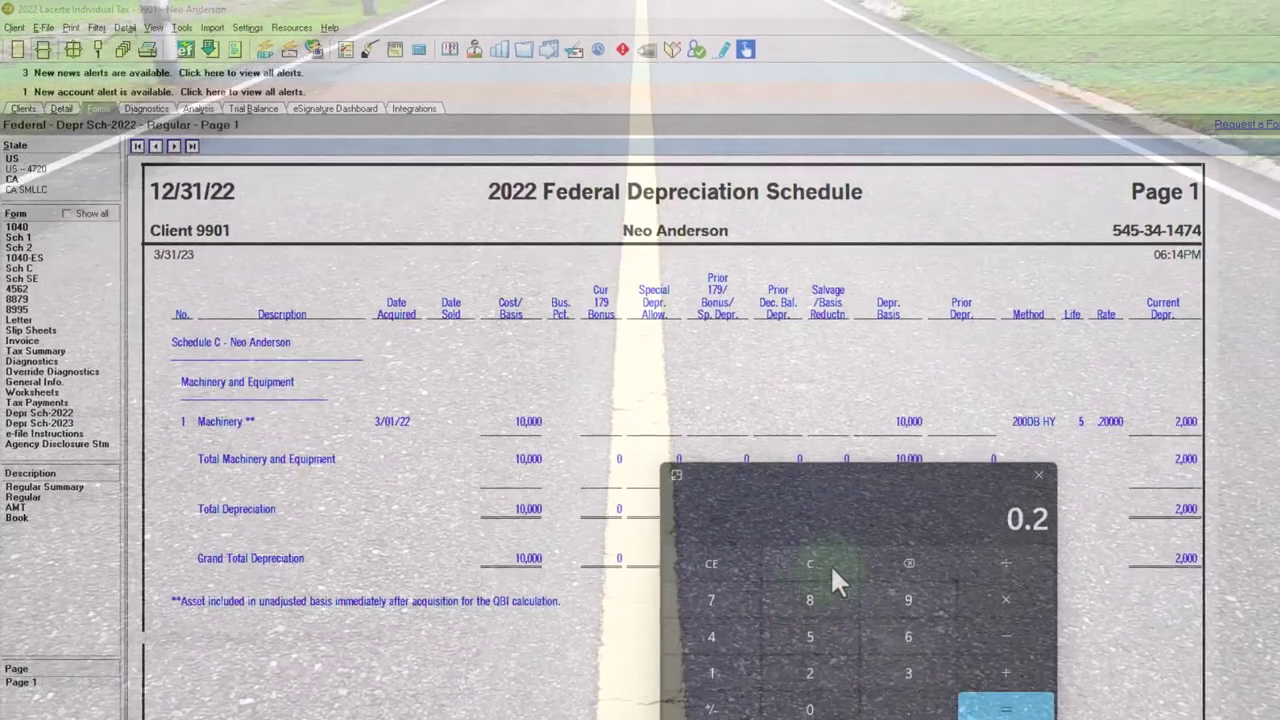
text(*2)
key(Return)
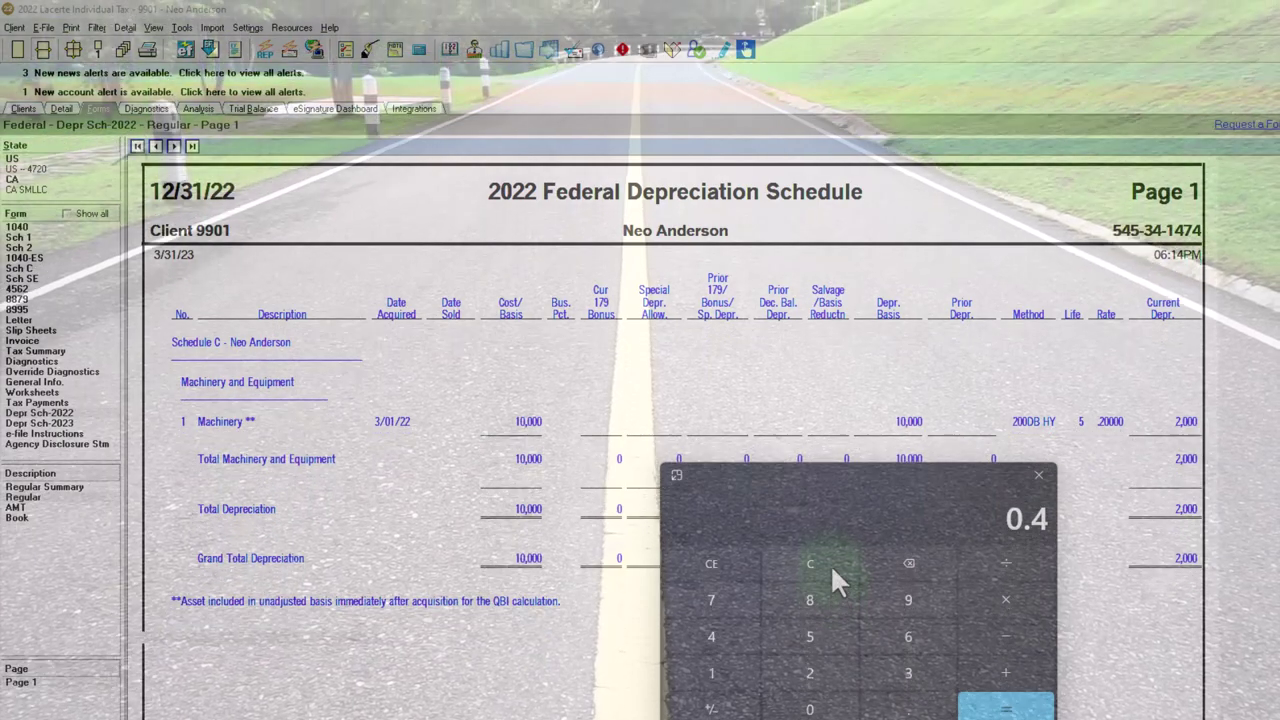
Step: Multiply the 10,000 basis by 0.4, halve the result for the half-year convention, and close the calculator
text(100000)
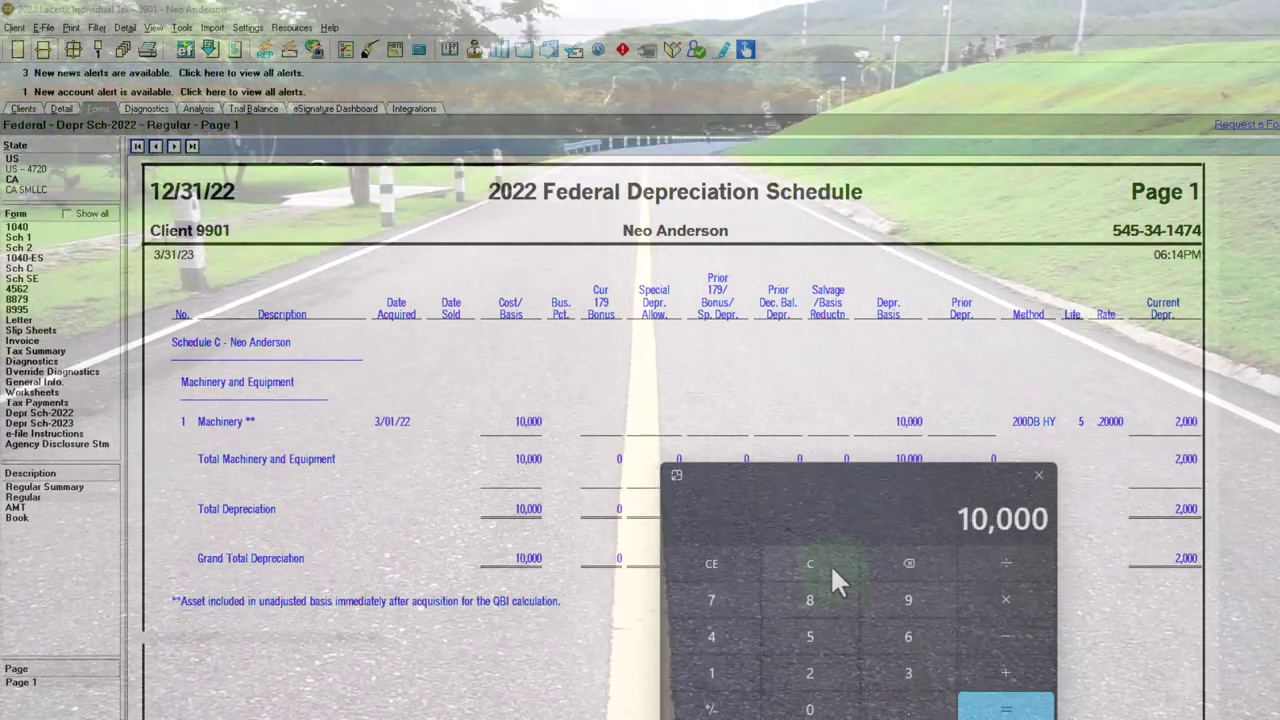
text(*0.4)
key(Return)
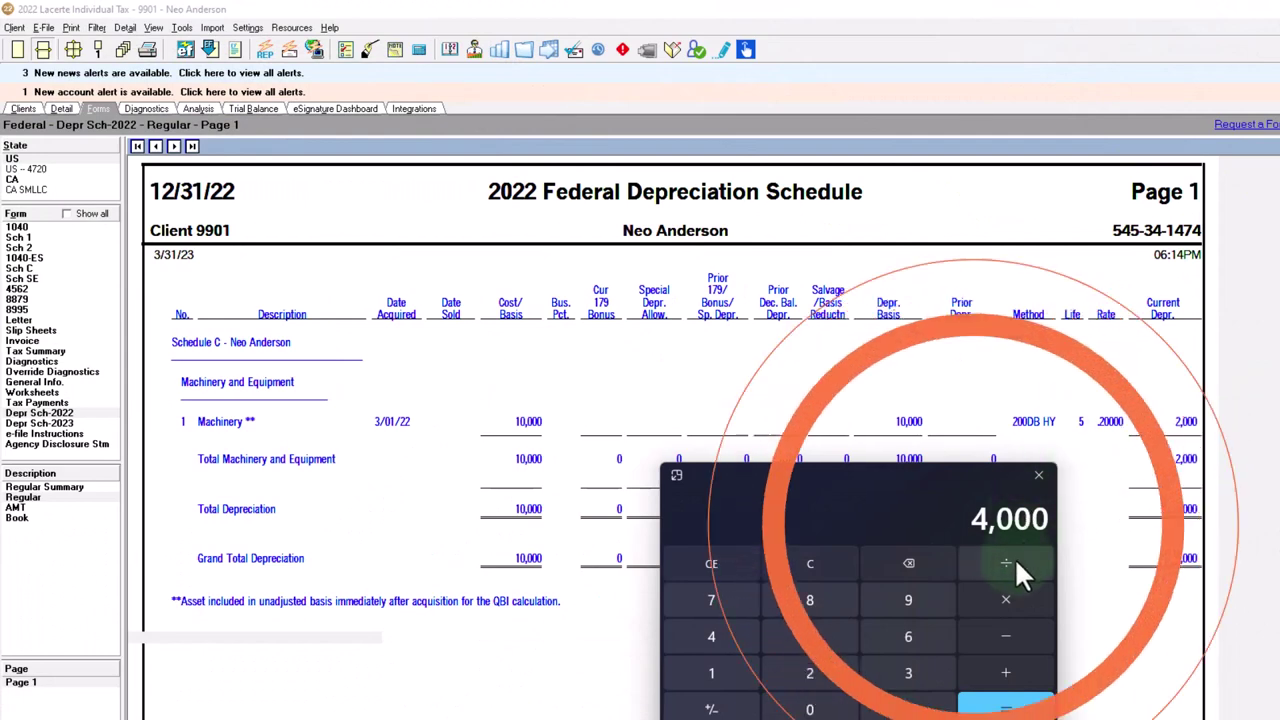
text(/2)
key(Return)
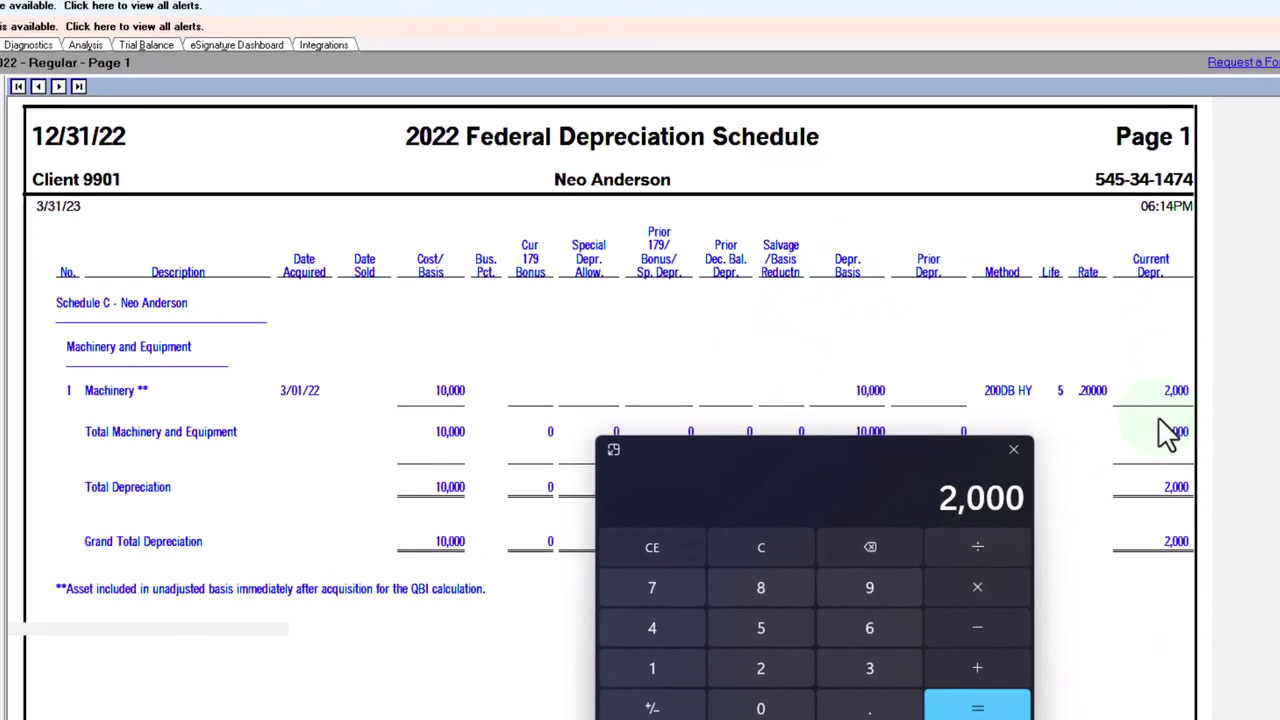
click(1013, 449)
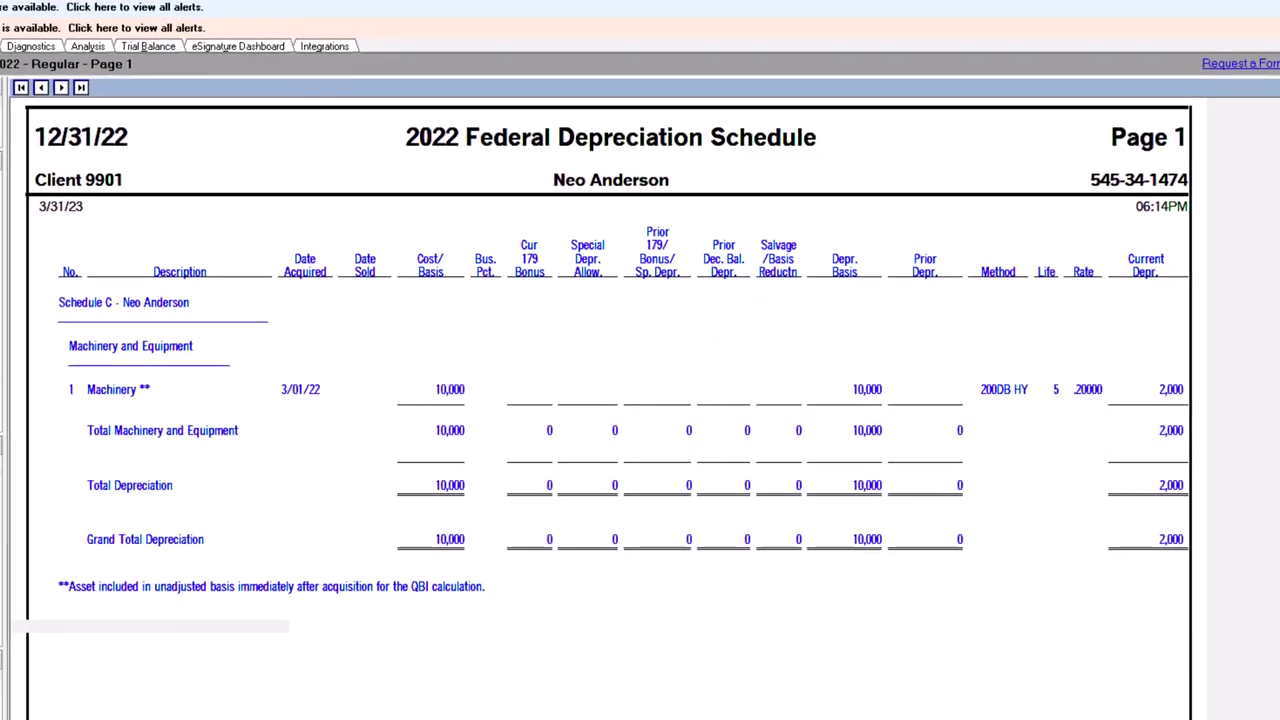
Step: Switch to PowerPoint, read the Example 2 slide on the mid-quarter convention, and put the presentation window away
click(719, 704)
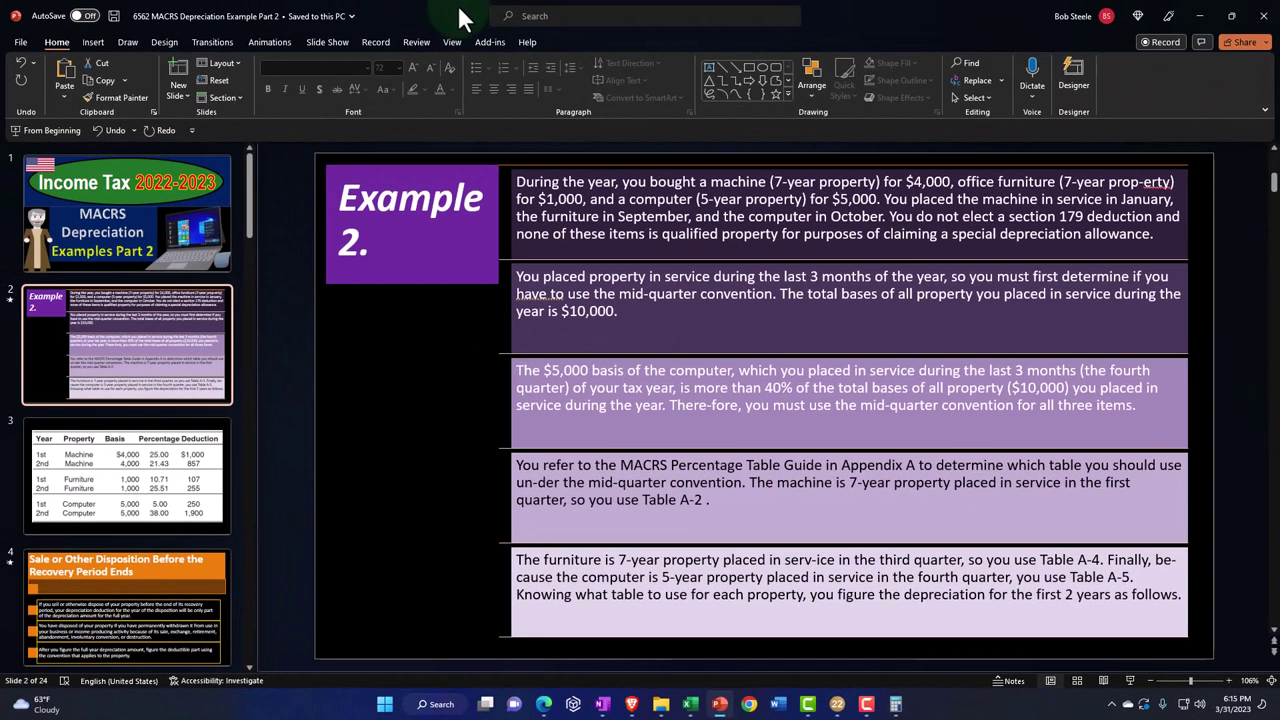
drag(458, 5, 1260, 477)
key(super+Down)
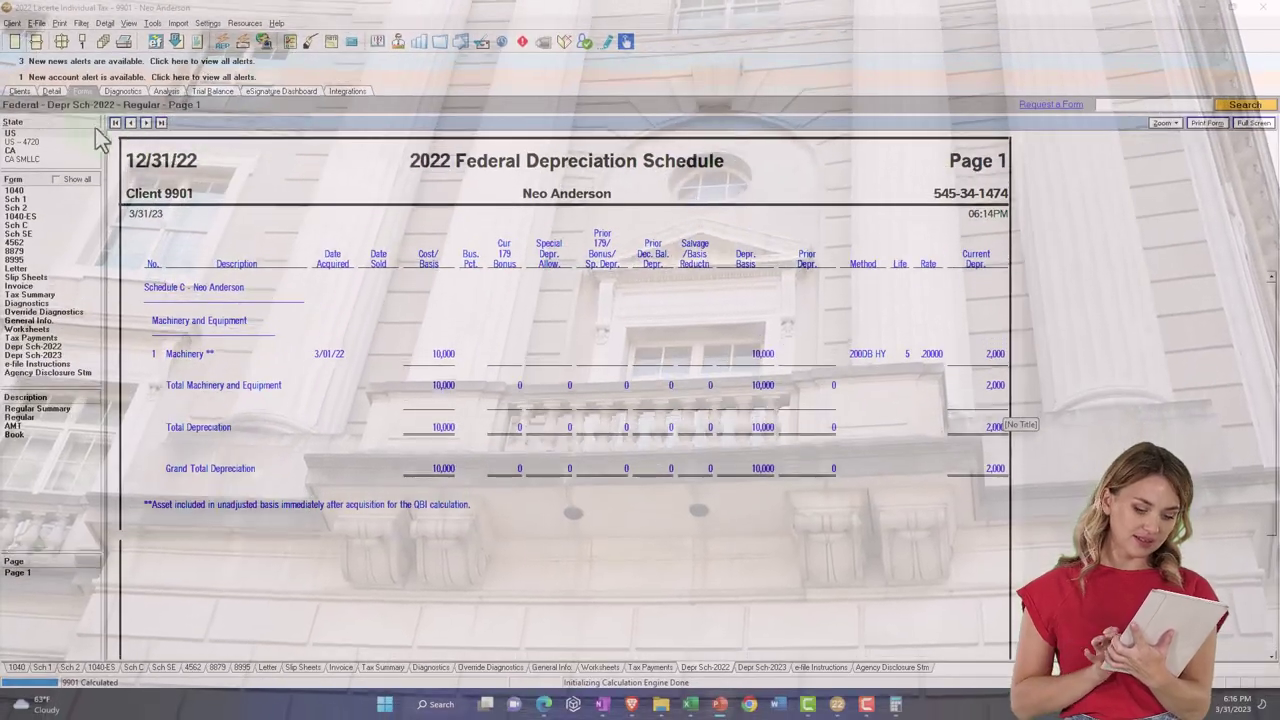
Step: Return to the depreciation input and check the Machinery asset's form assignment and category options
click(51, 91)
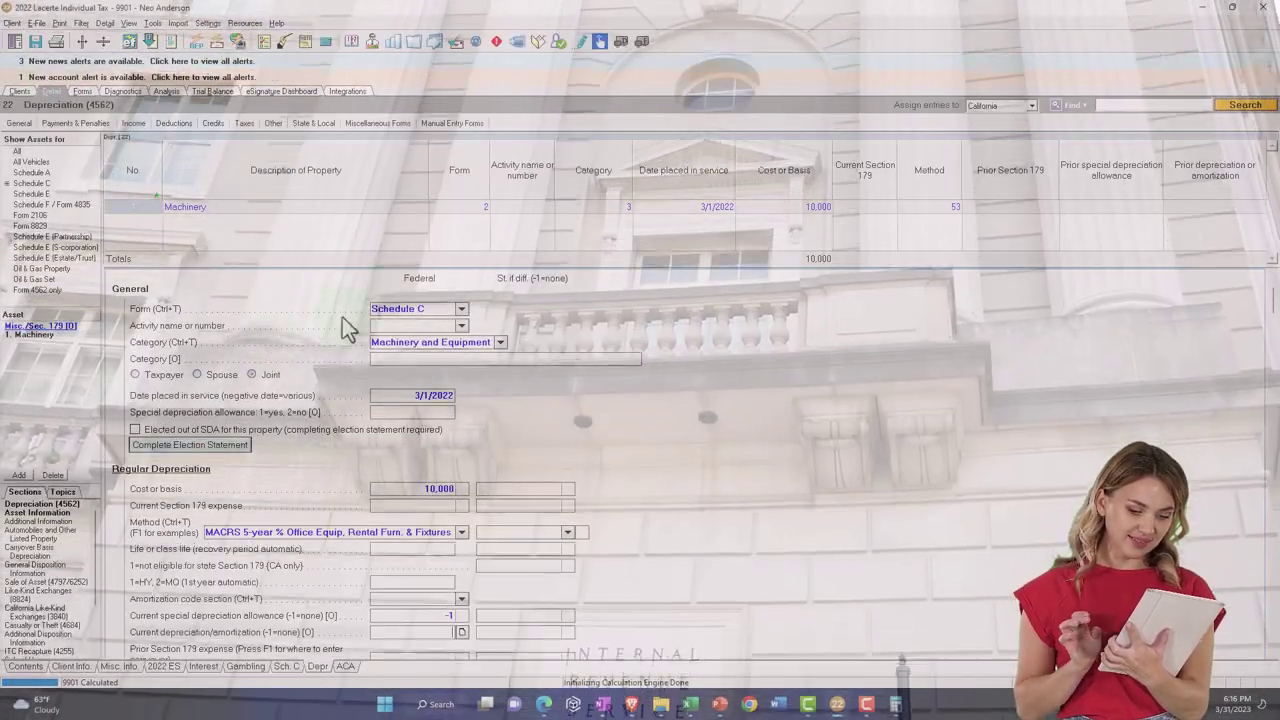
click(451, 207)
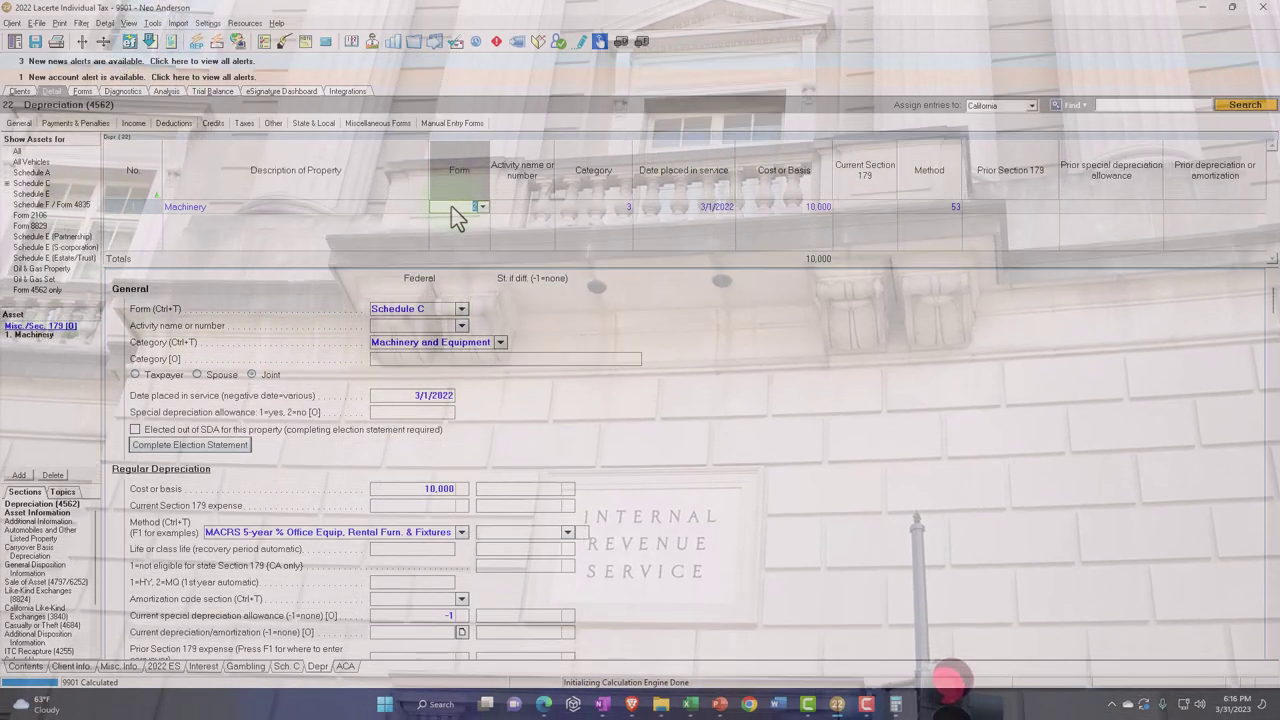
click(252, 210)
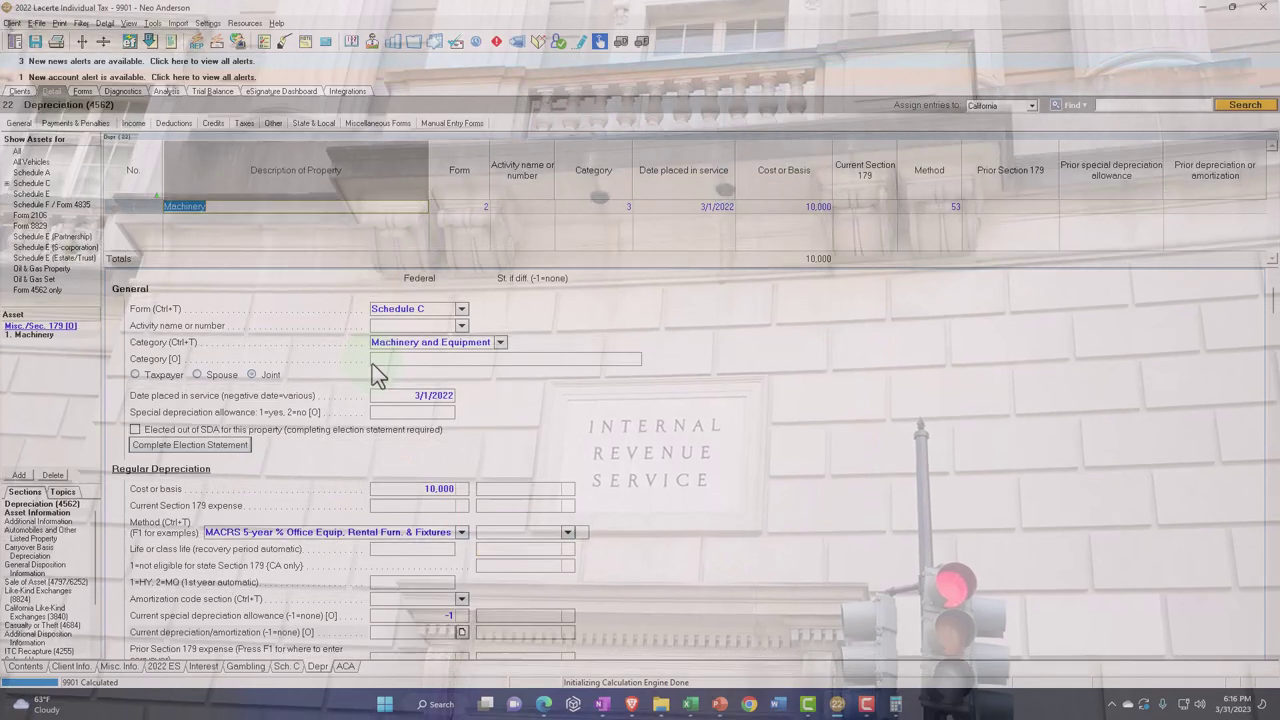
key(Tab)
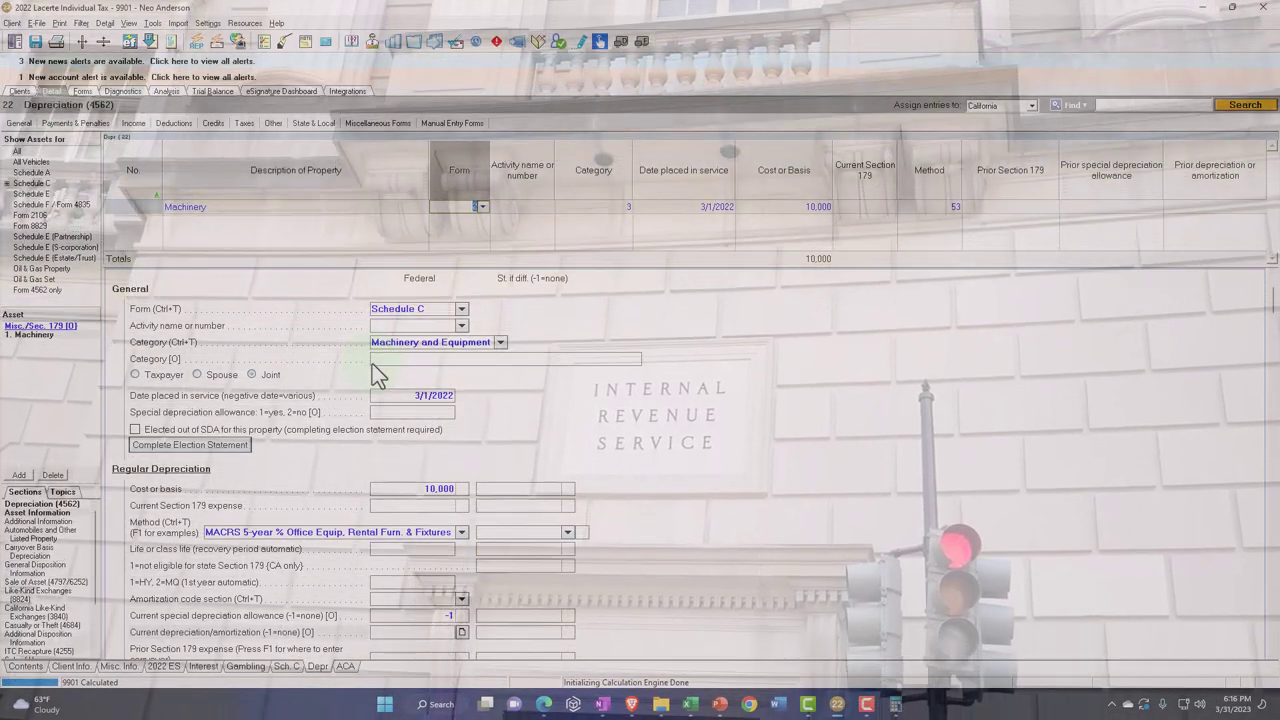
key(Tab)
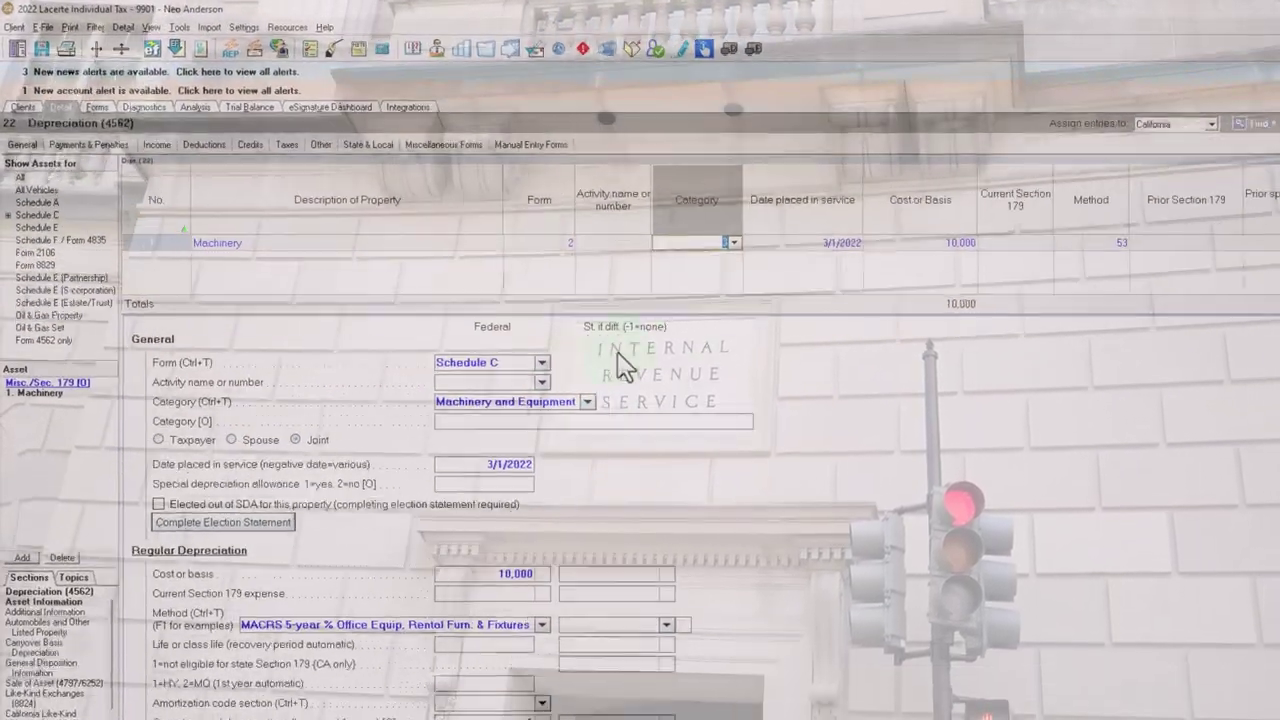
click(734, 242)
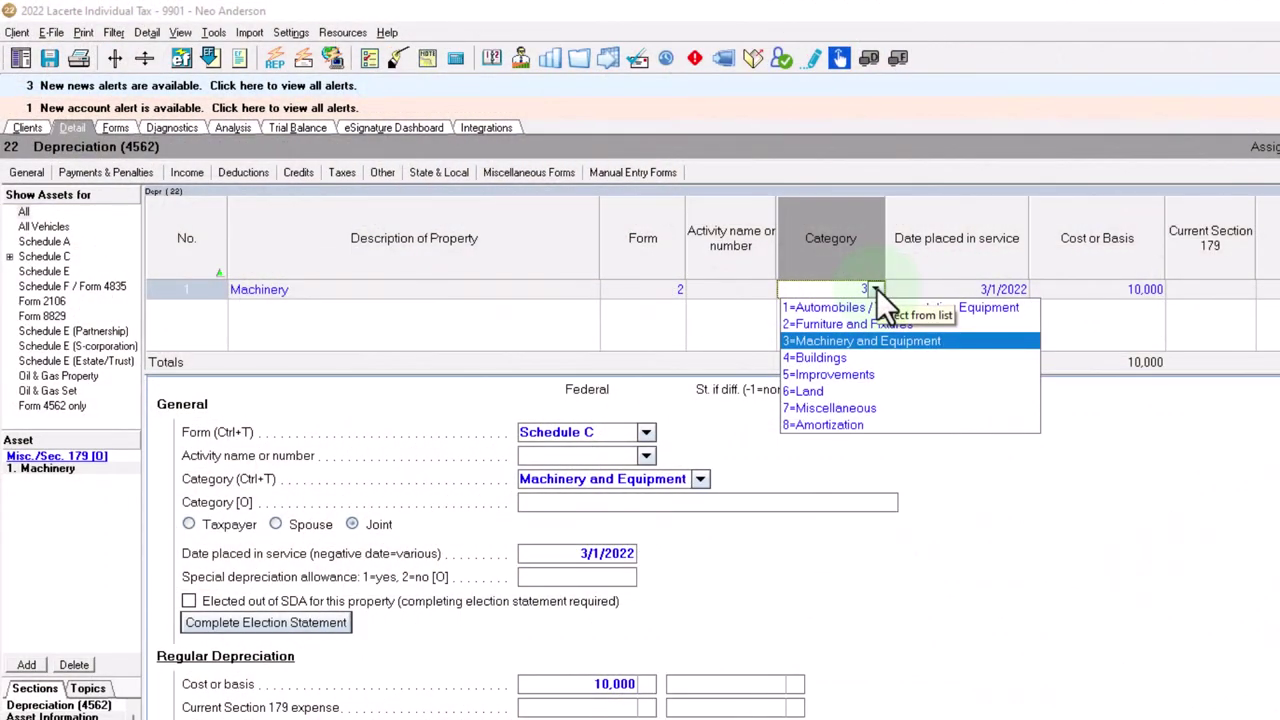
click(876, 288)
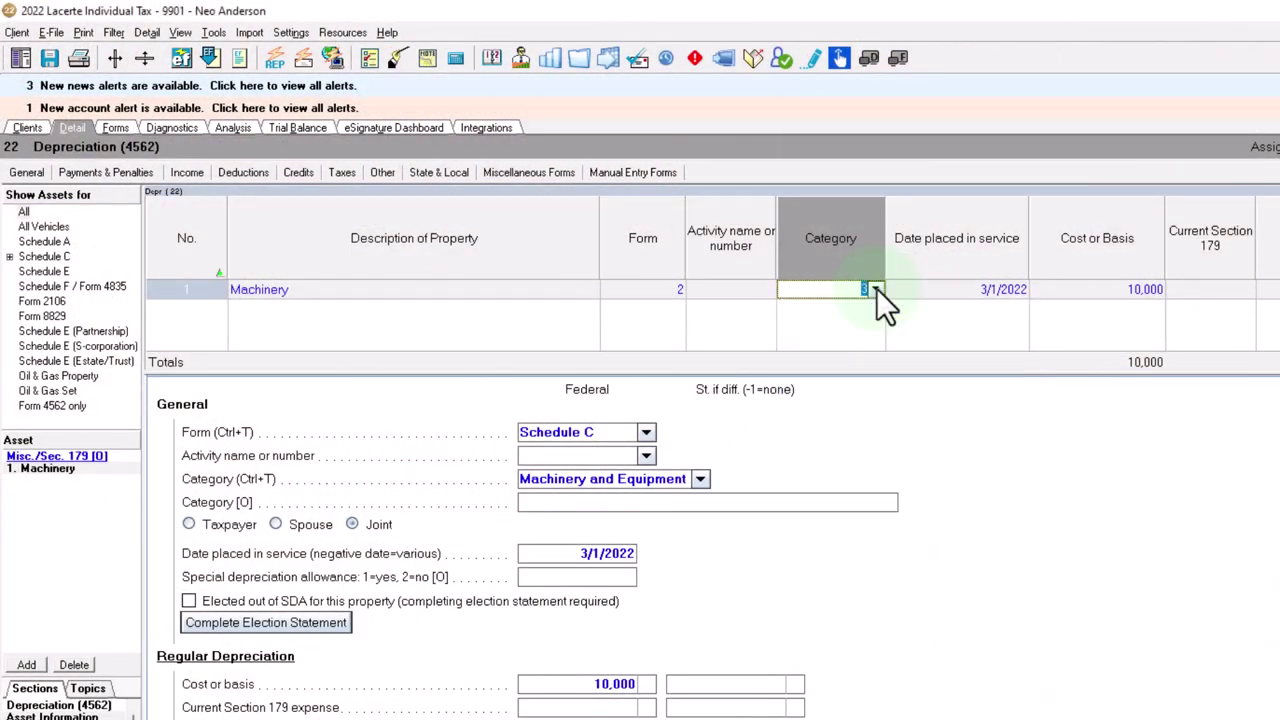
Step: Set the Machinery asset's cost or basis to 4,000 and its method to 57, MACRS 7-year % Office Furniture & Fixtures
click(1100, 290)
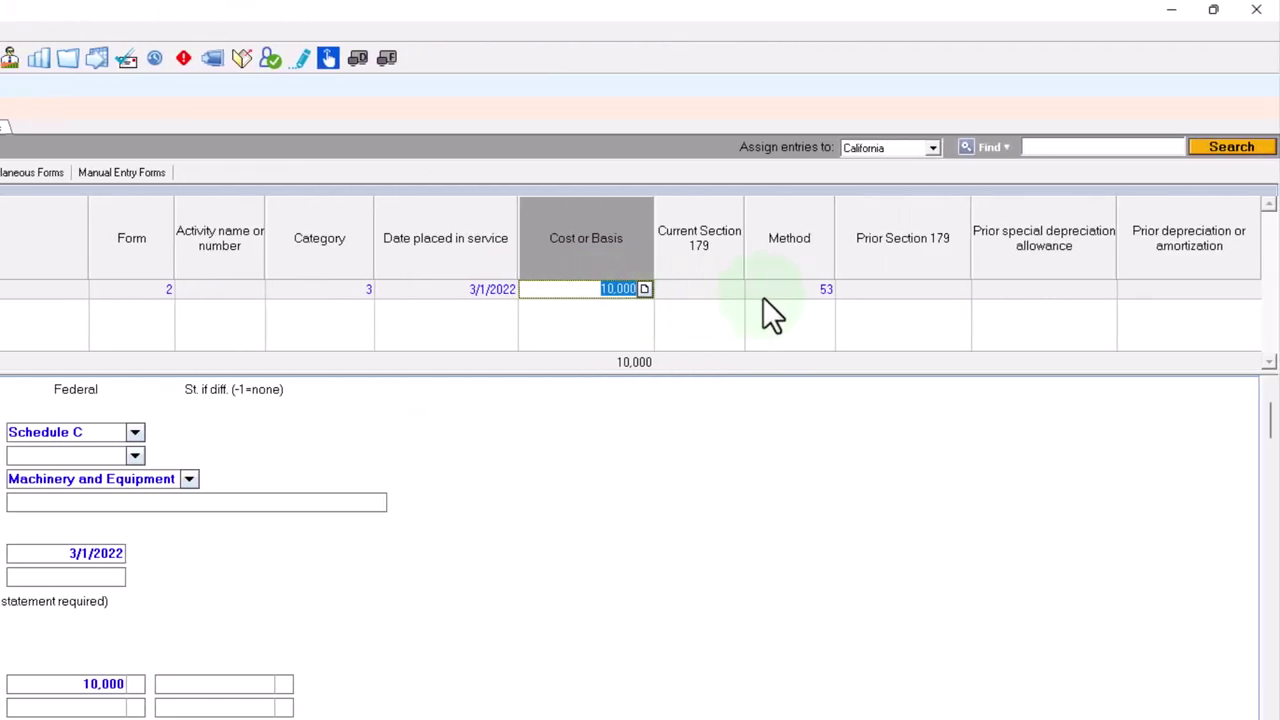
text(4000)
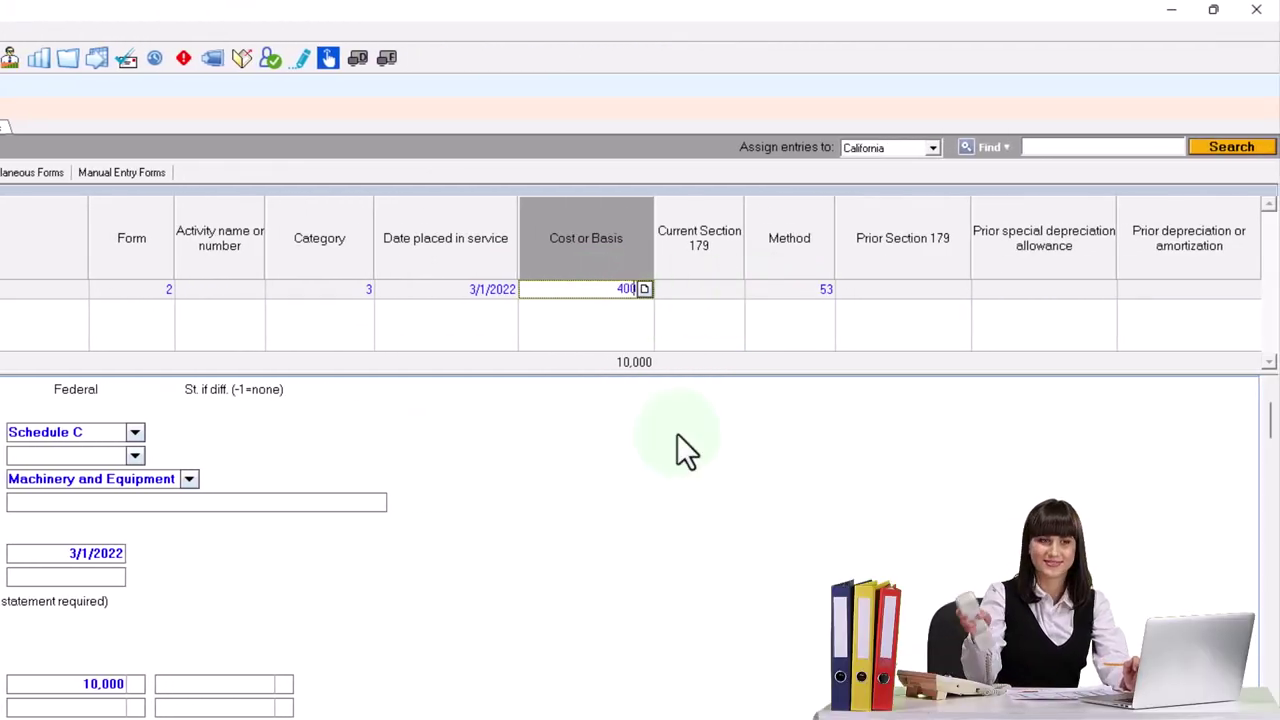
click(809, 291)
click(822, 291)
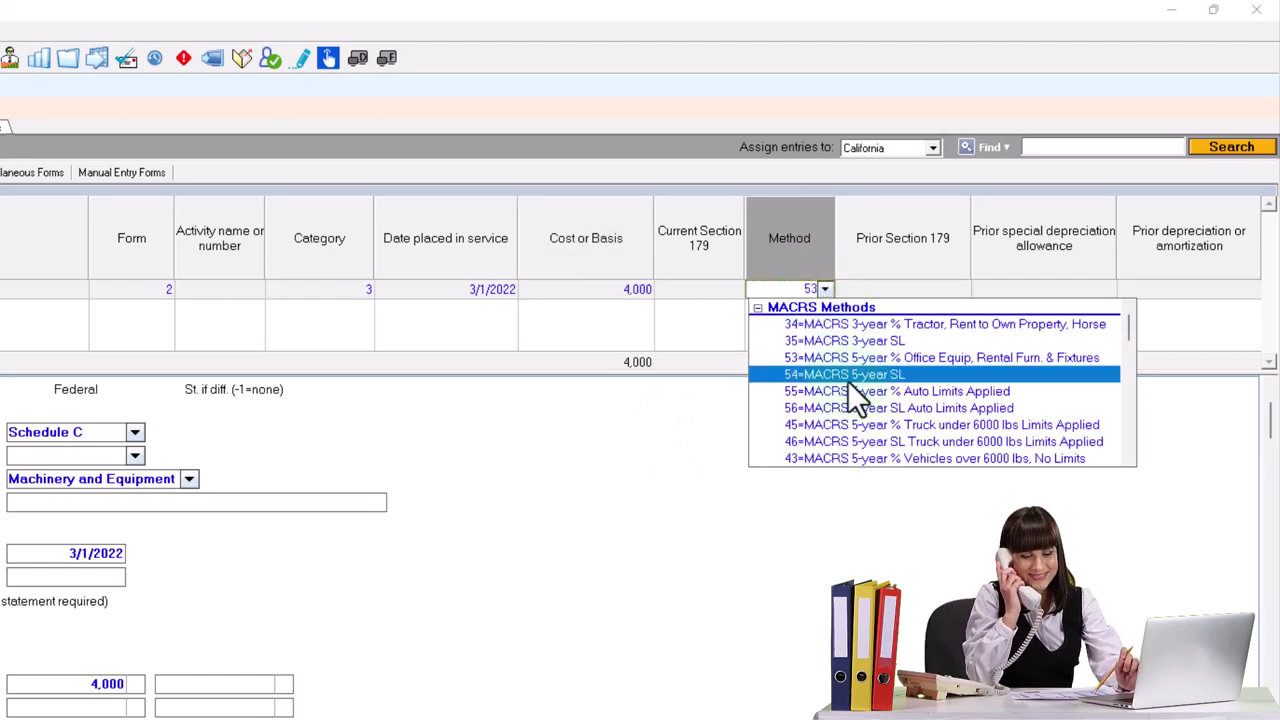
scroll(852, 400, down, 1)
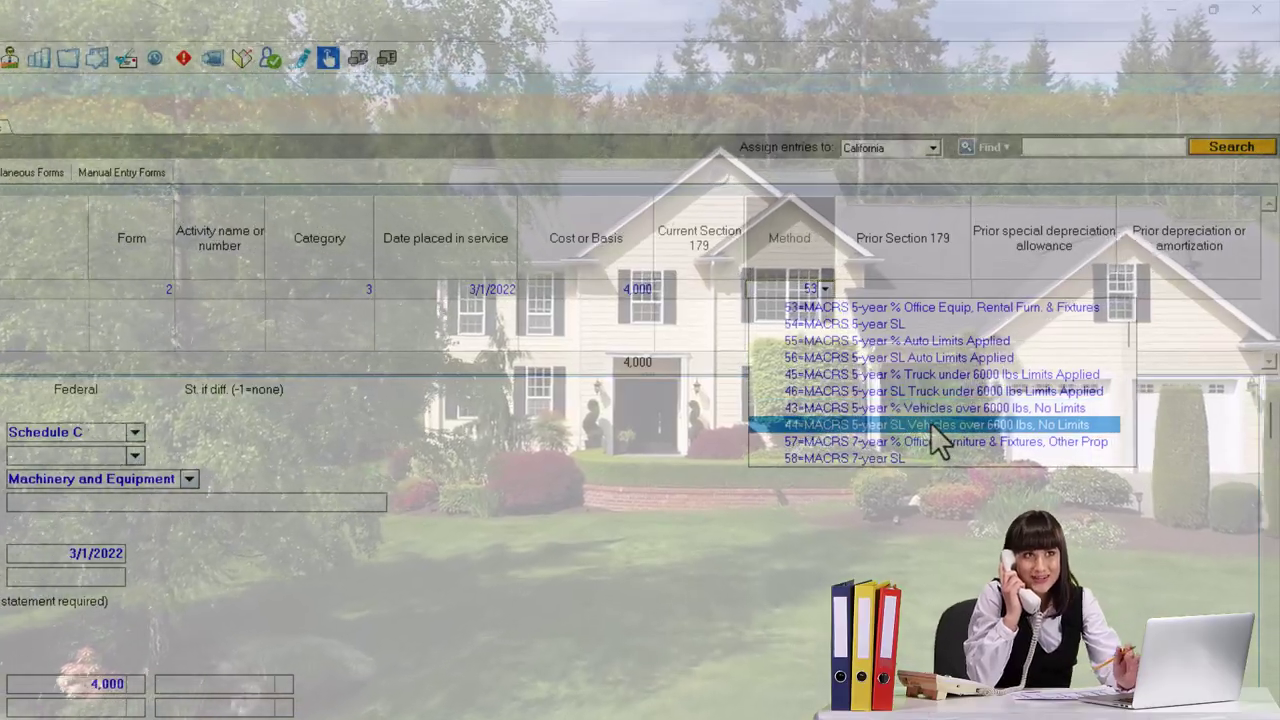
click(996, 427)
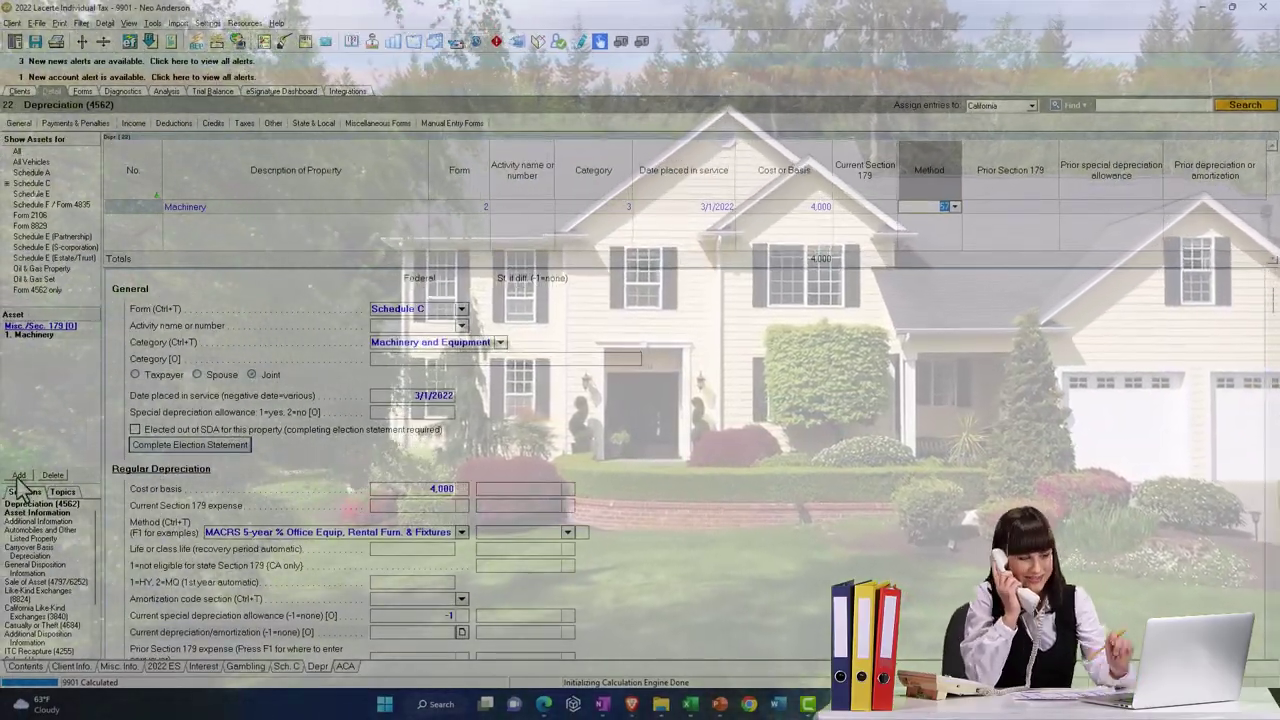
Step: Add a second depreciation asset and describe it as Office furniture
click(19, 476)
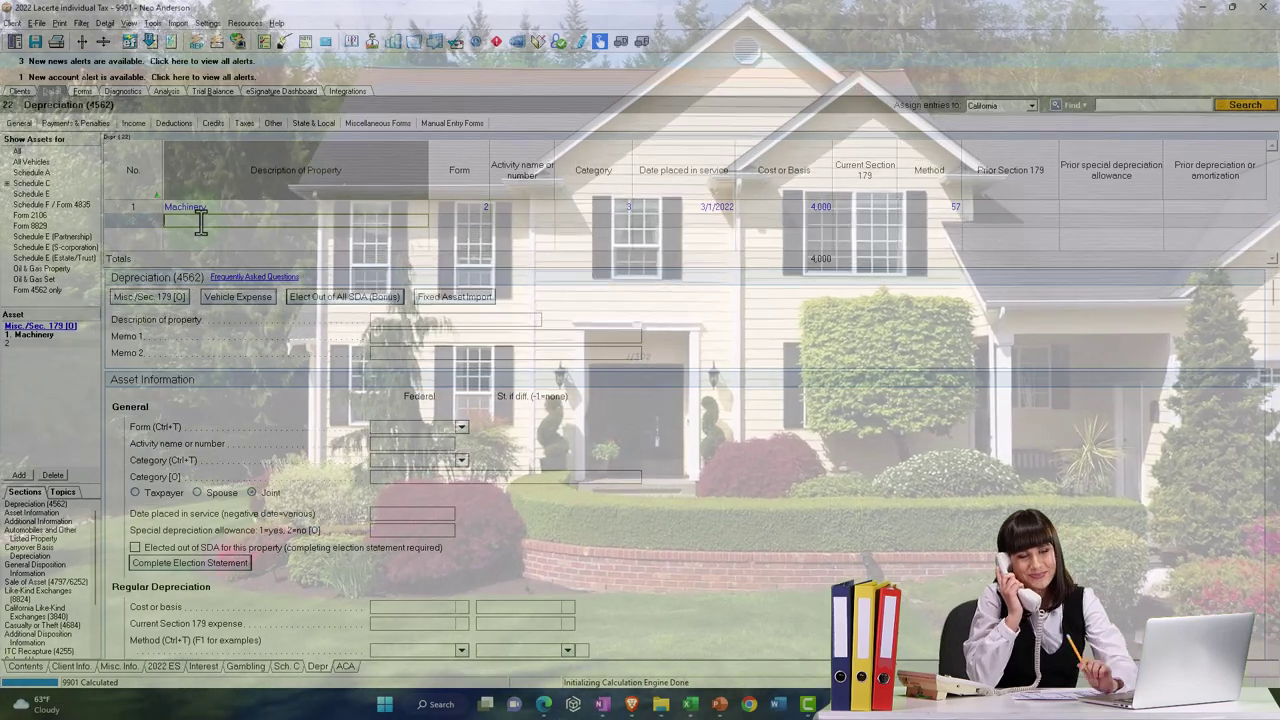
text(Office)
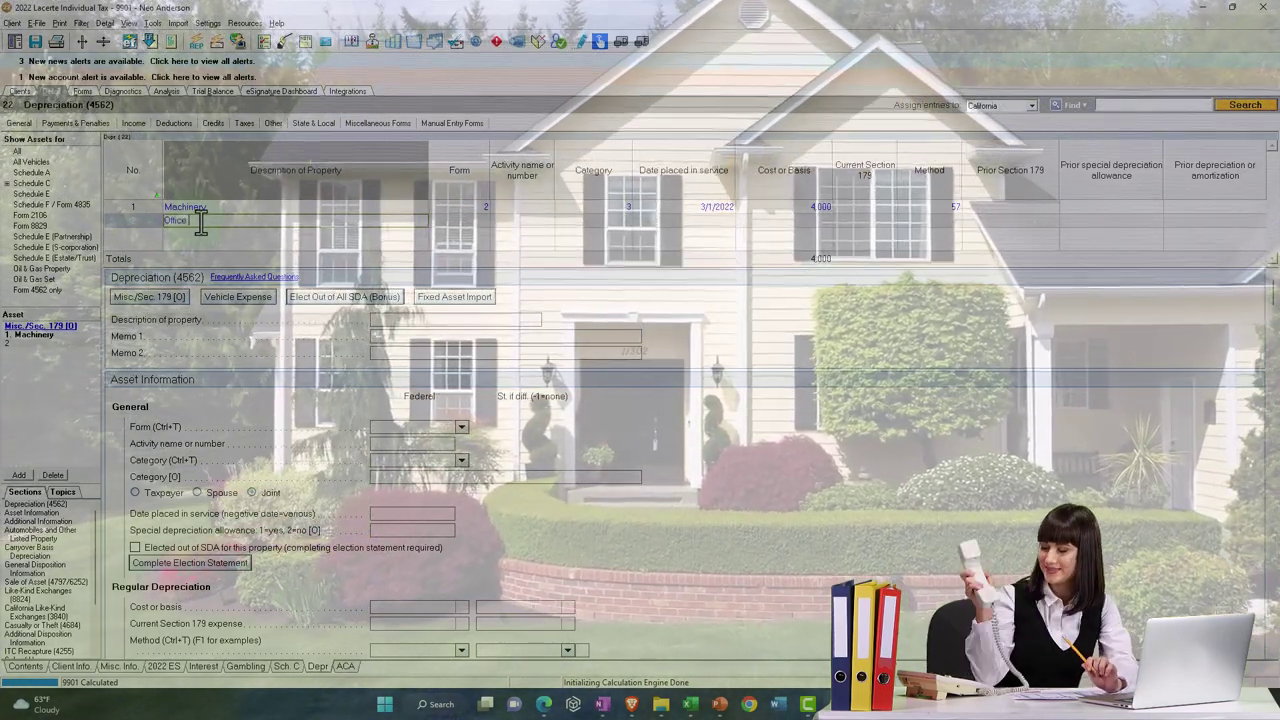
text( fur)
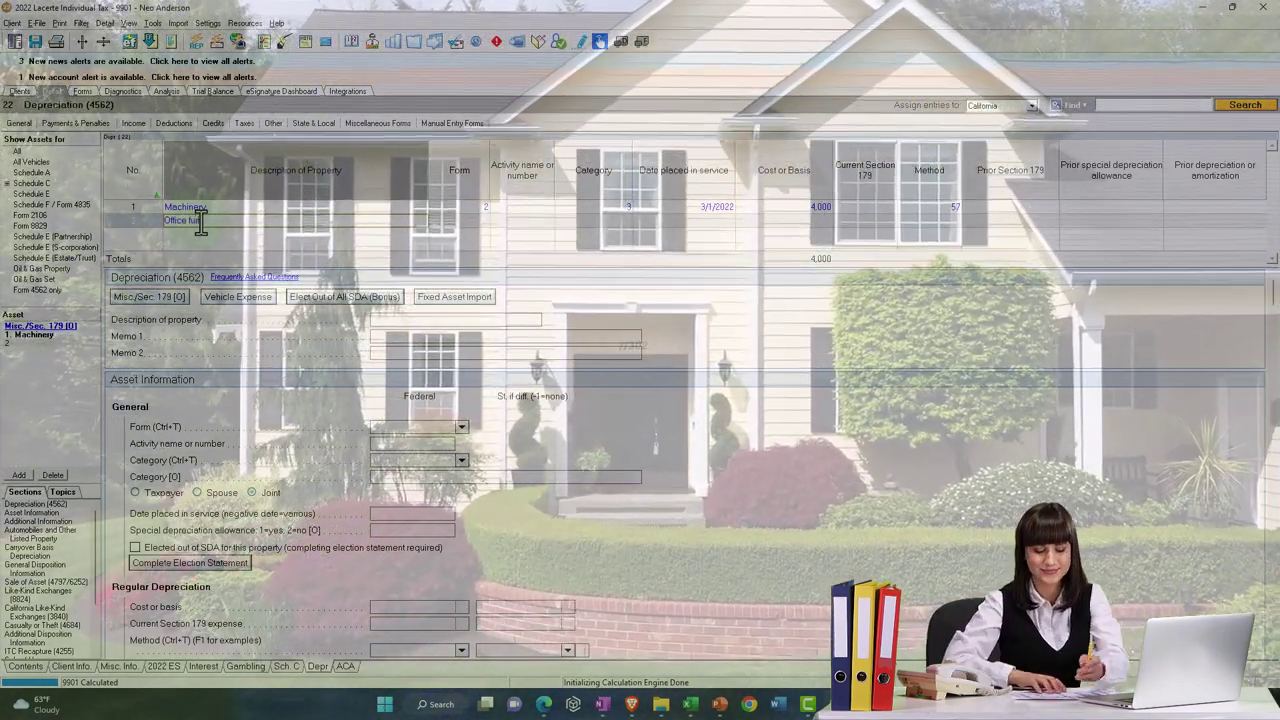
text(niture)
key(Tab)
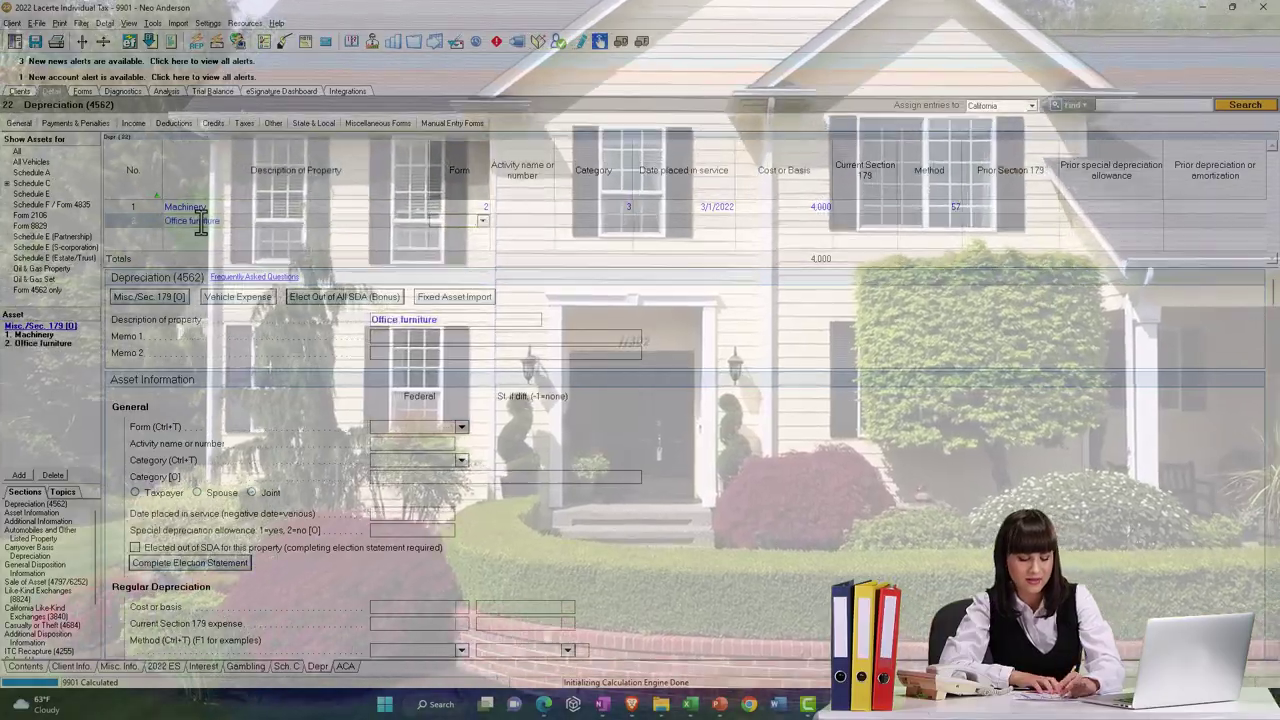
Step: Assign the Office furniture asset to form 2, Schedule C, and set its category to 2, Furniture and Fixtures
text(2)
key(Tab)
text(3)
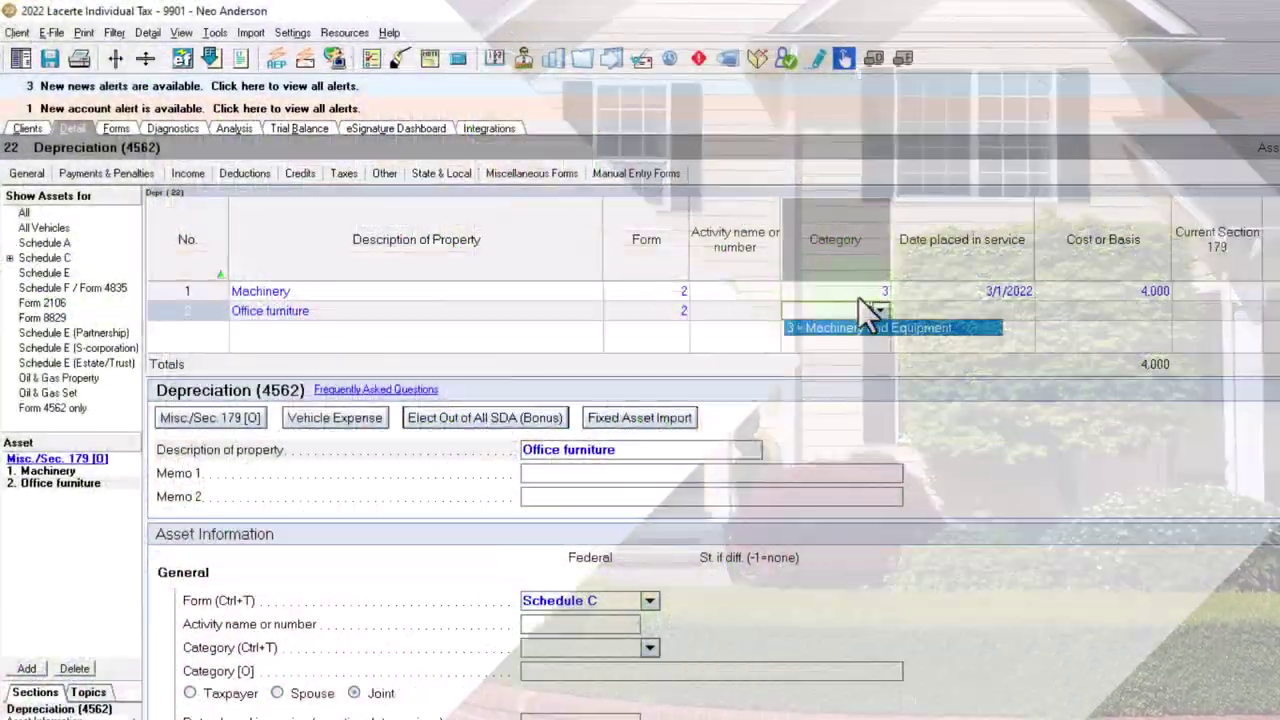
click(880, 311)
key(Return)
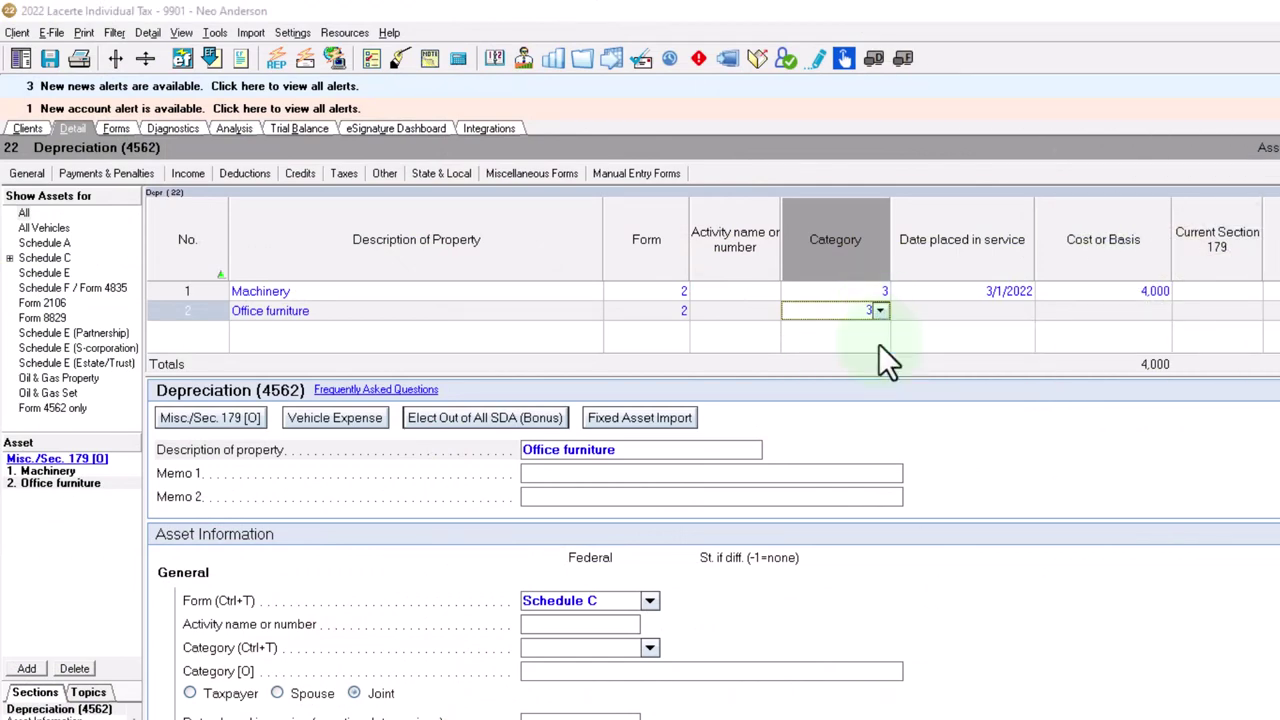
text(2)
key(Tab)
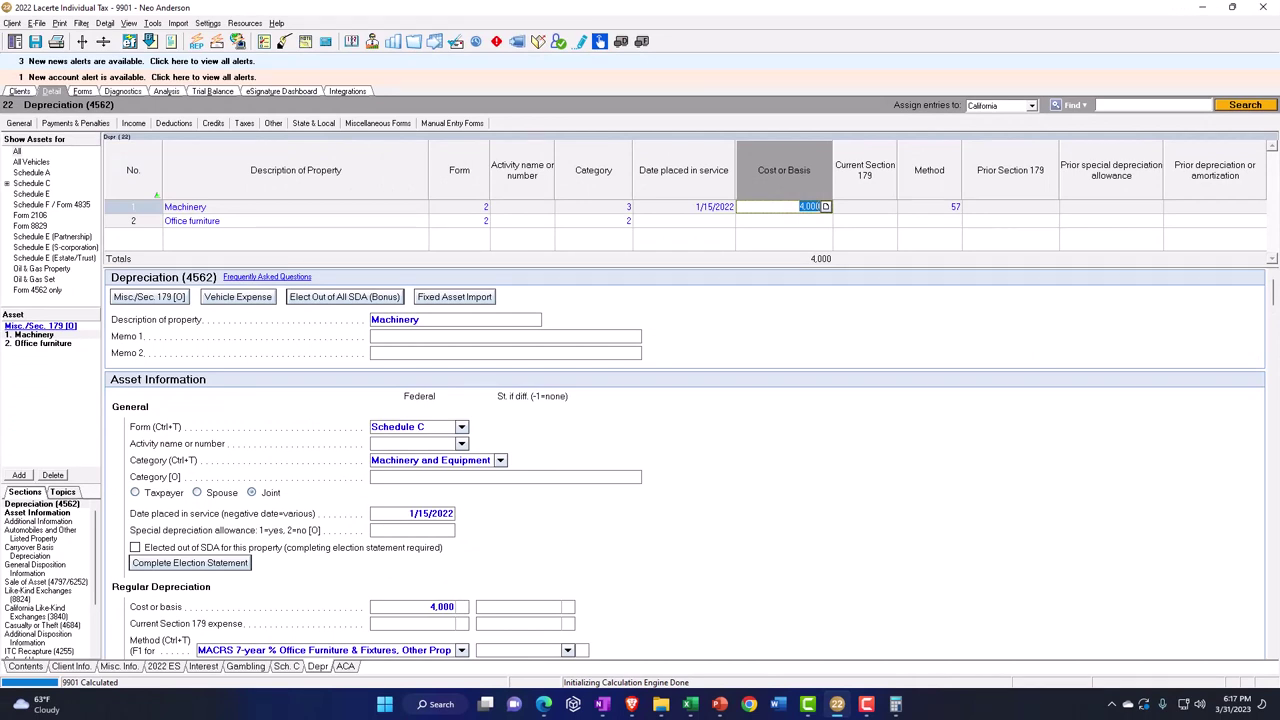
Step: Give Office furniture a placed-in-service date of 9/15/2022, a 1,000 basis and method 57, MACRS 7-year %
click(699, 221)
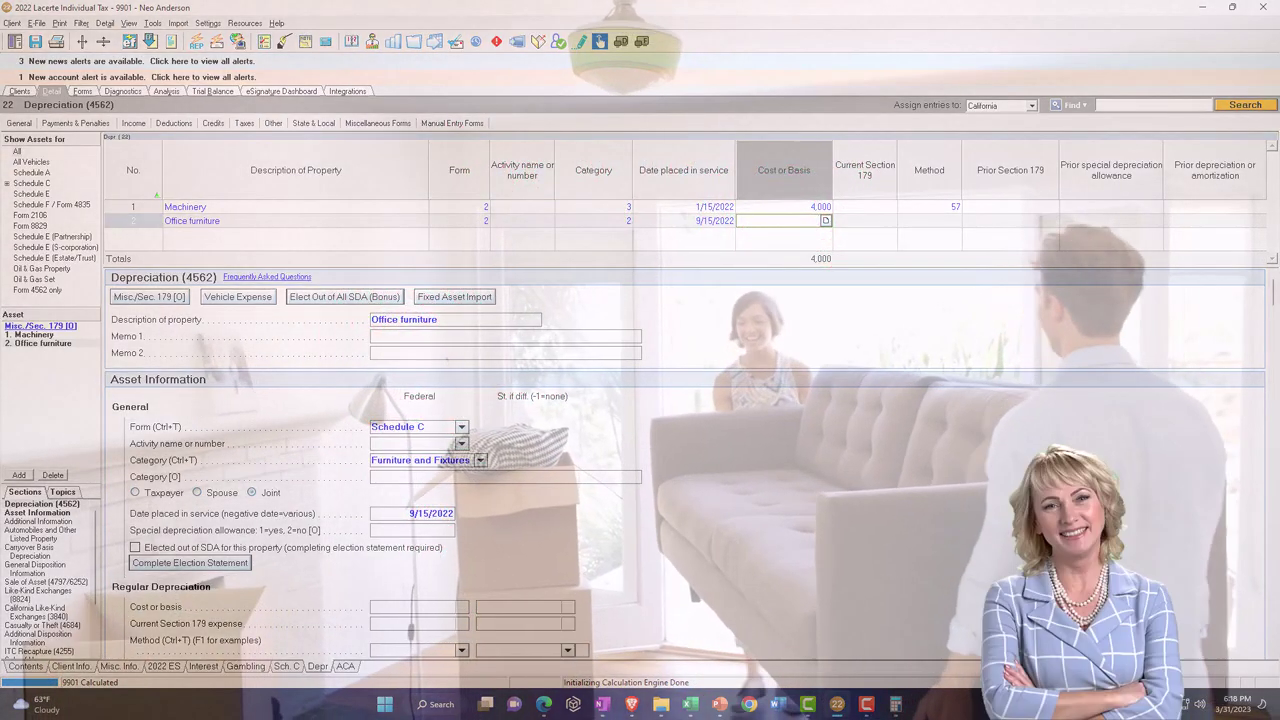
text(1,00)
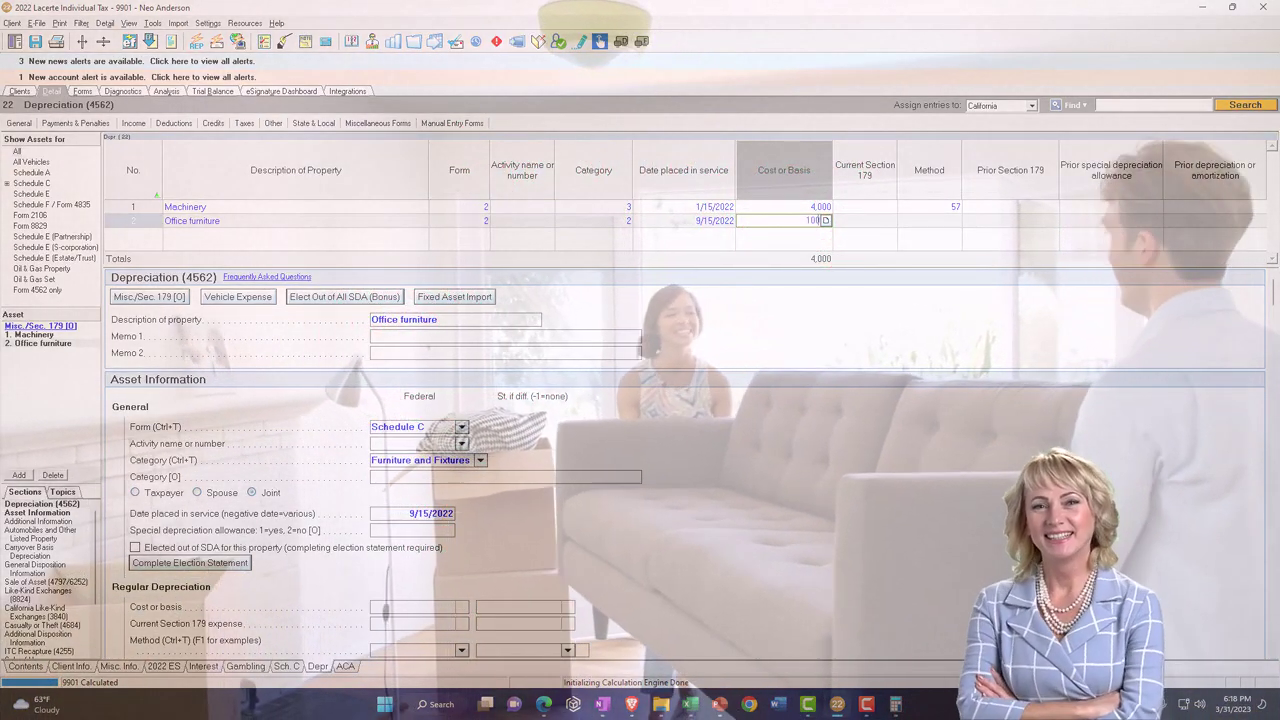
text(0)
key(Tab)
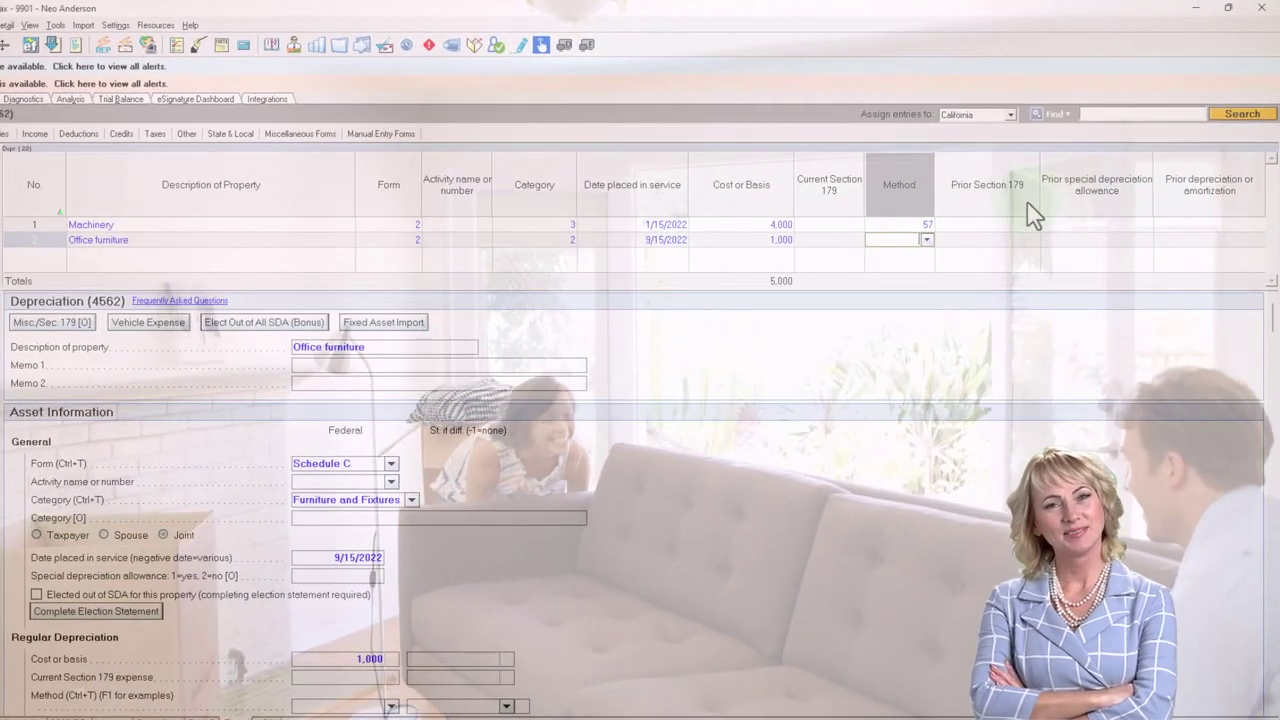
text(57)
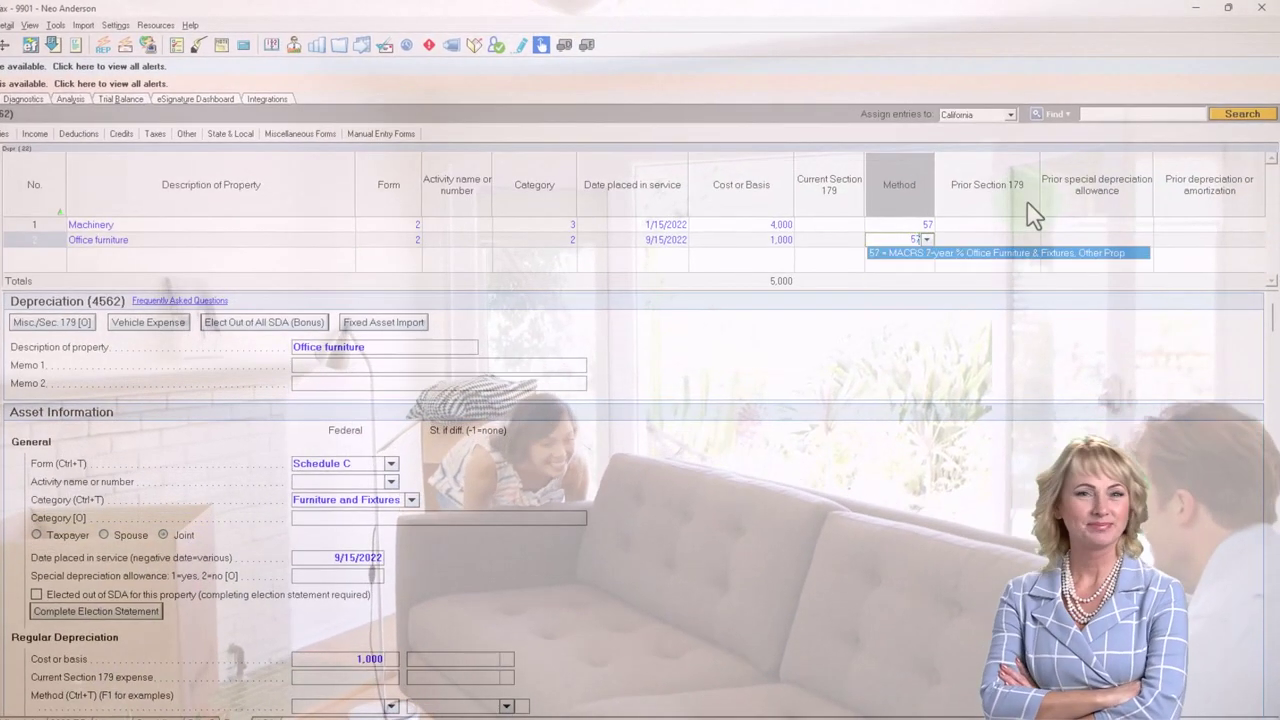
key(Tab)
key(Tab)
key(Tab)
key(Tab)
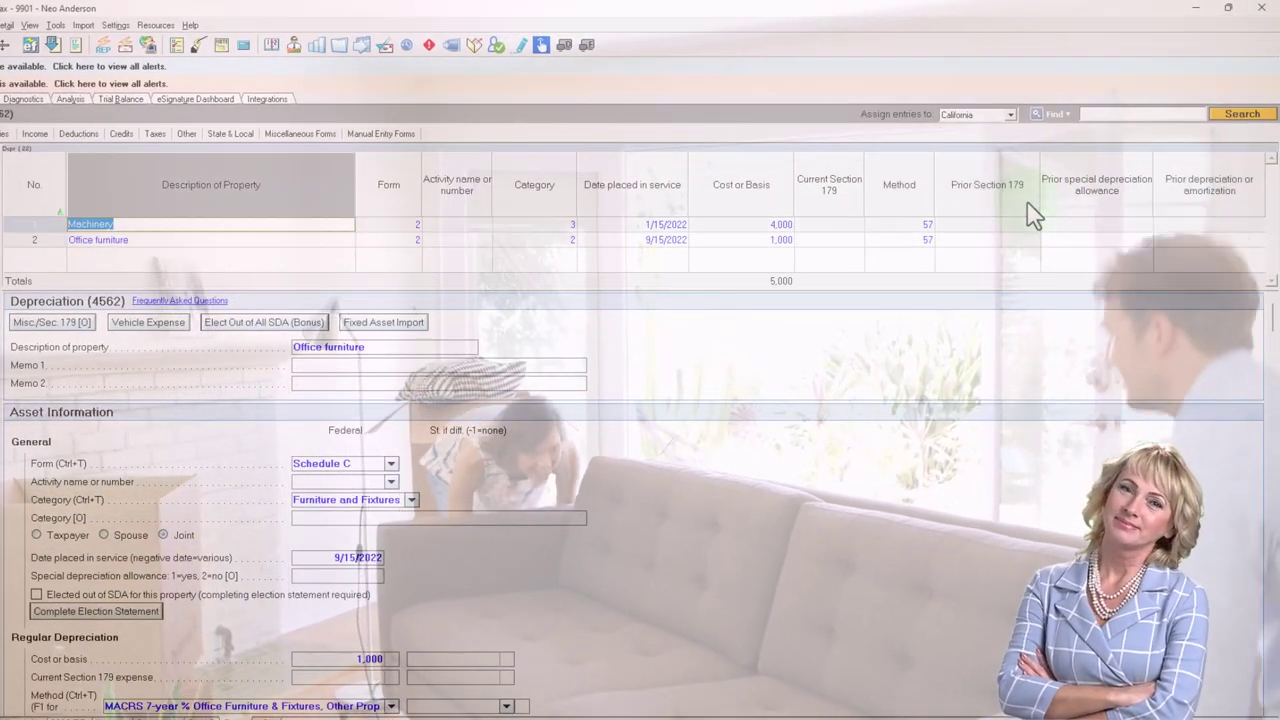
key(Tab)
key(Tab)
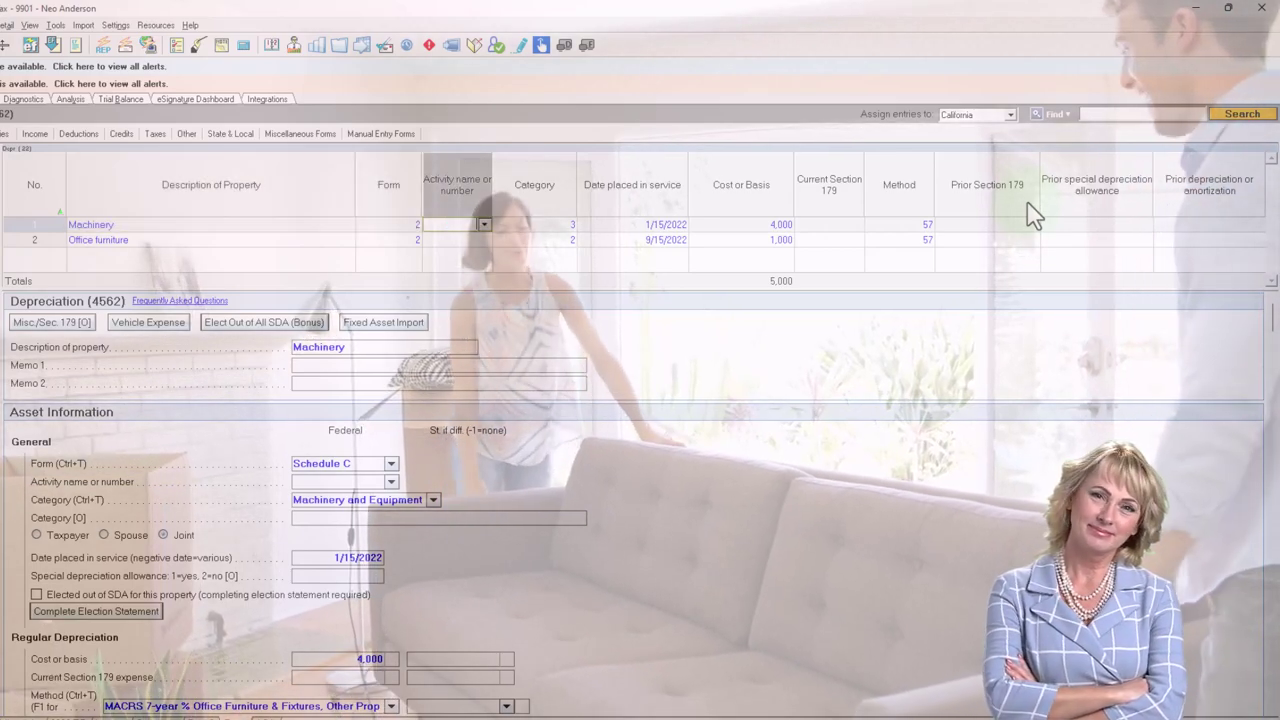
key(Tab)
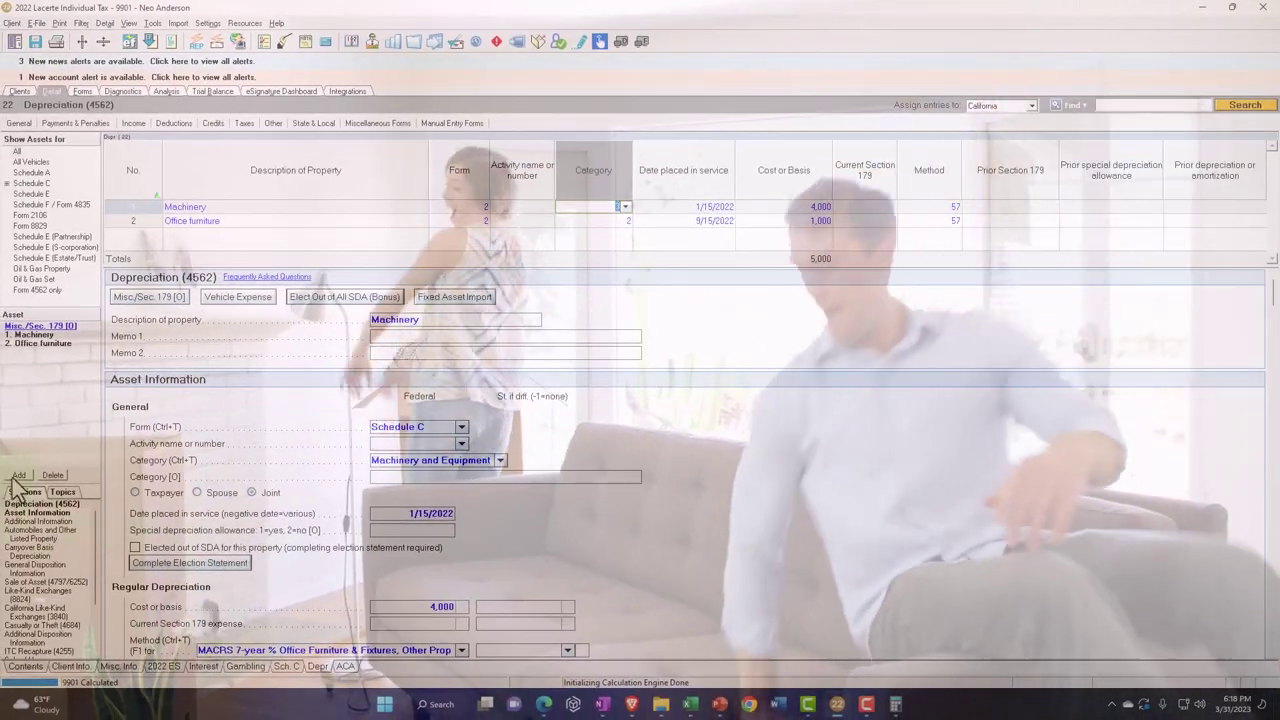
Step: Add a third asset described as "Compuer" on form 2, Schedule C, with category 3, Machinery and Equipment
text(3)
click(200, 235)
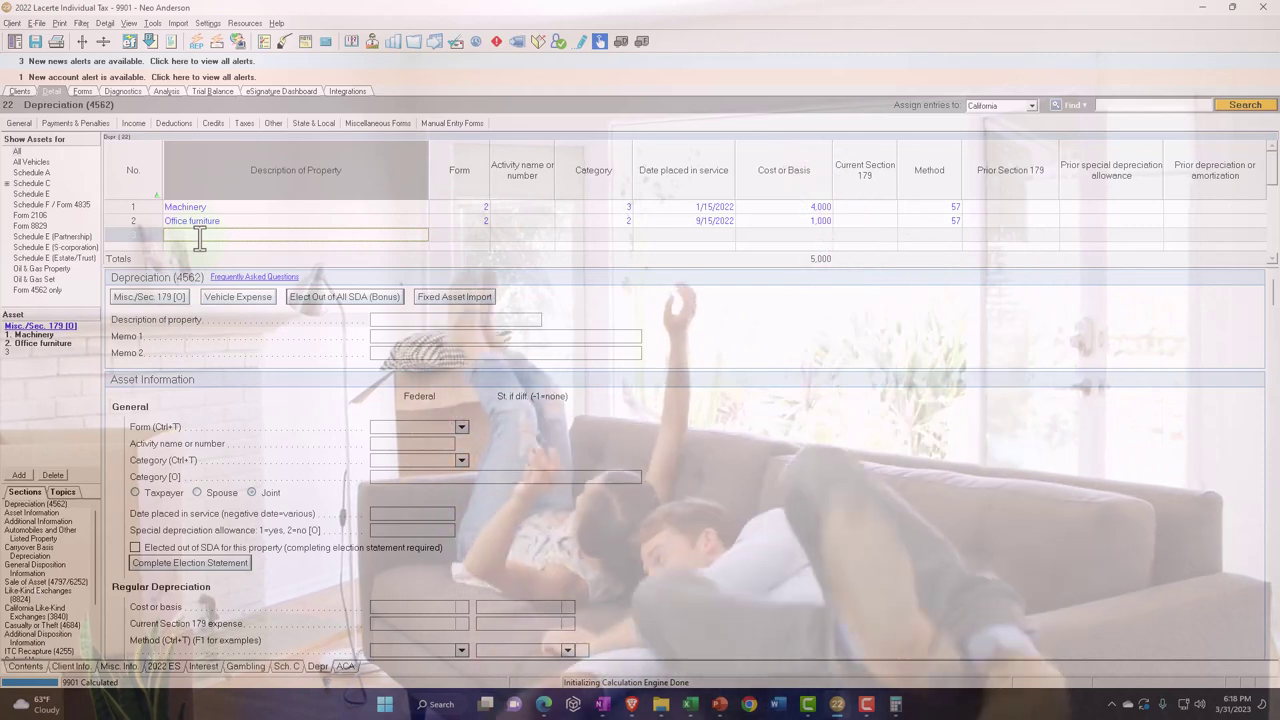
text(Compue)
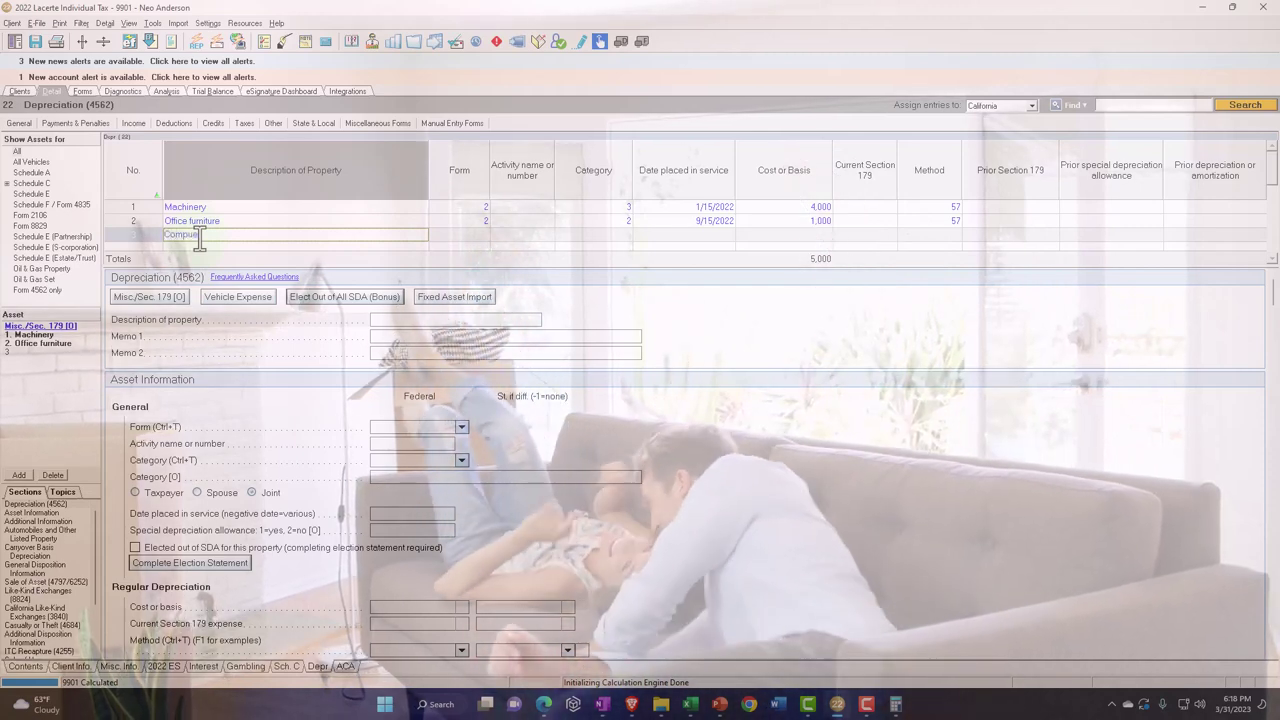
text(r)
key(Tab)
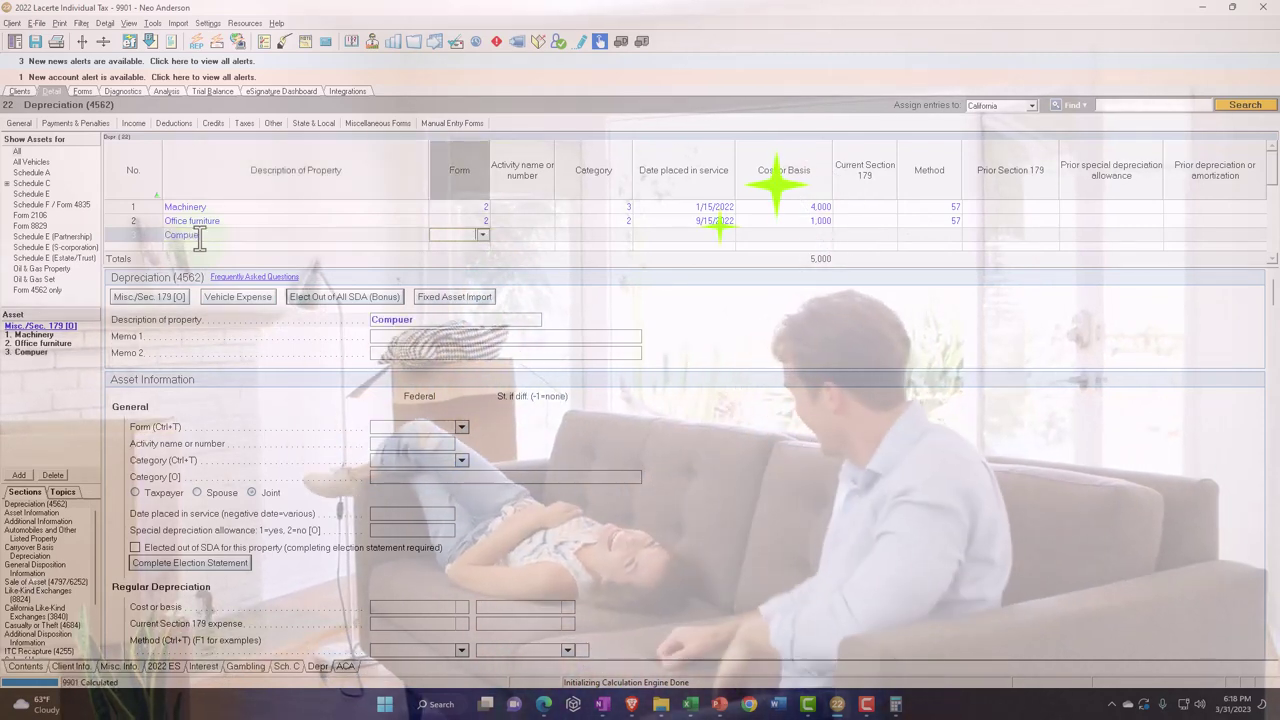
text(2)
key(Tab)
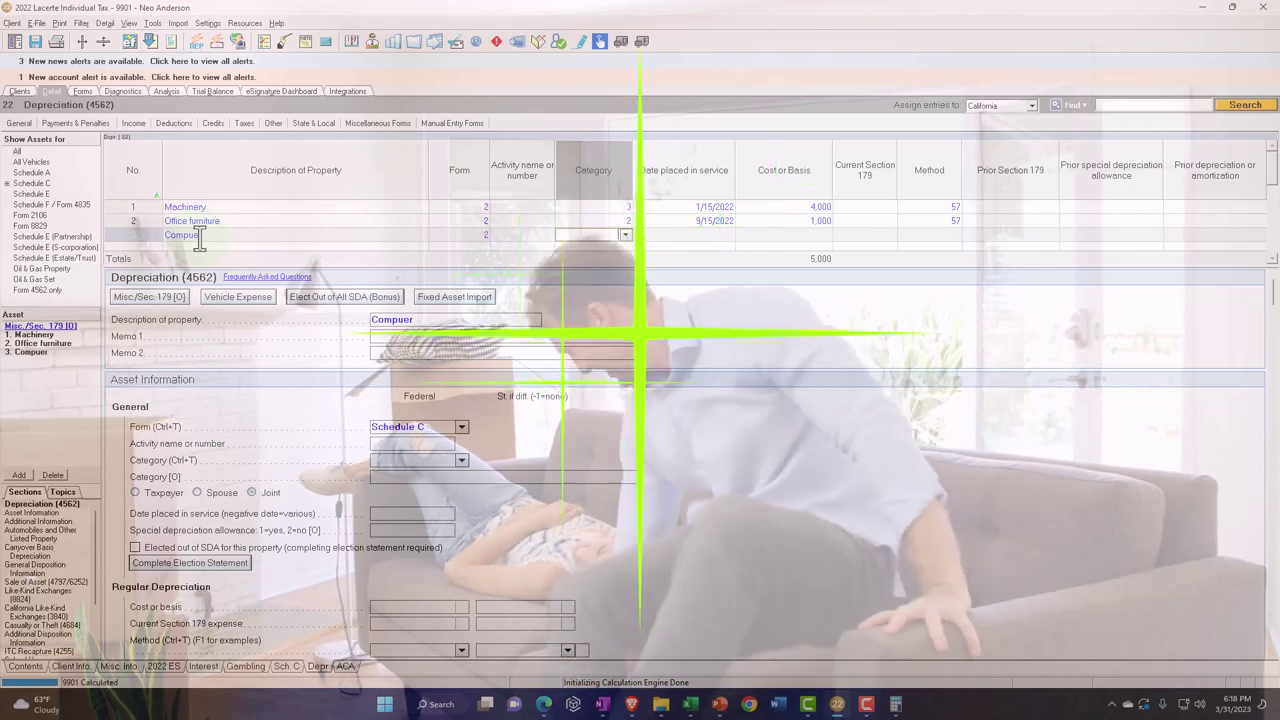
click(625, 234)
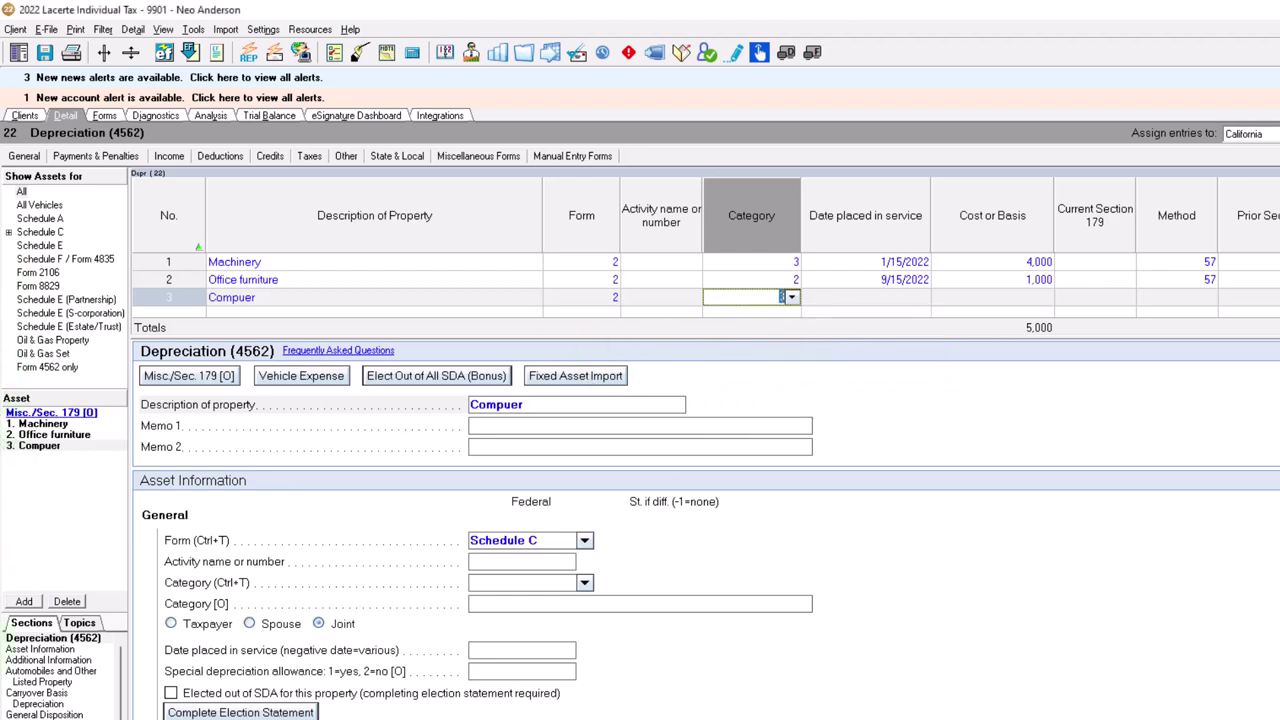
Step: Give the third asset a placed-in-service date of 10/15/2022, a 5,000 basis and method 53, MACRS 5-year % Office Equip
click(859, 299)
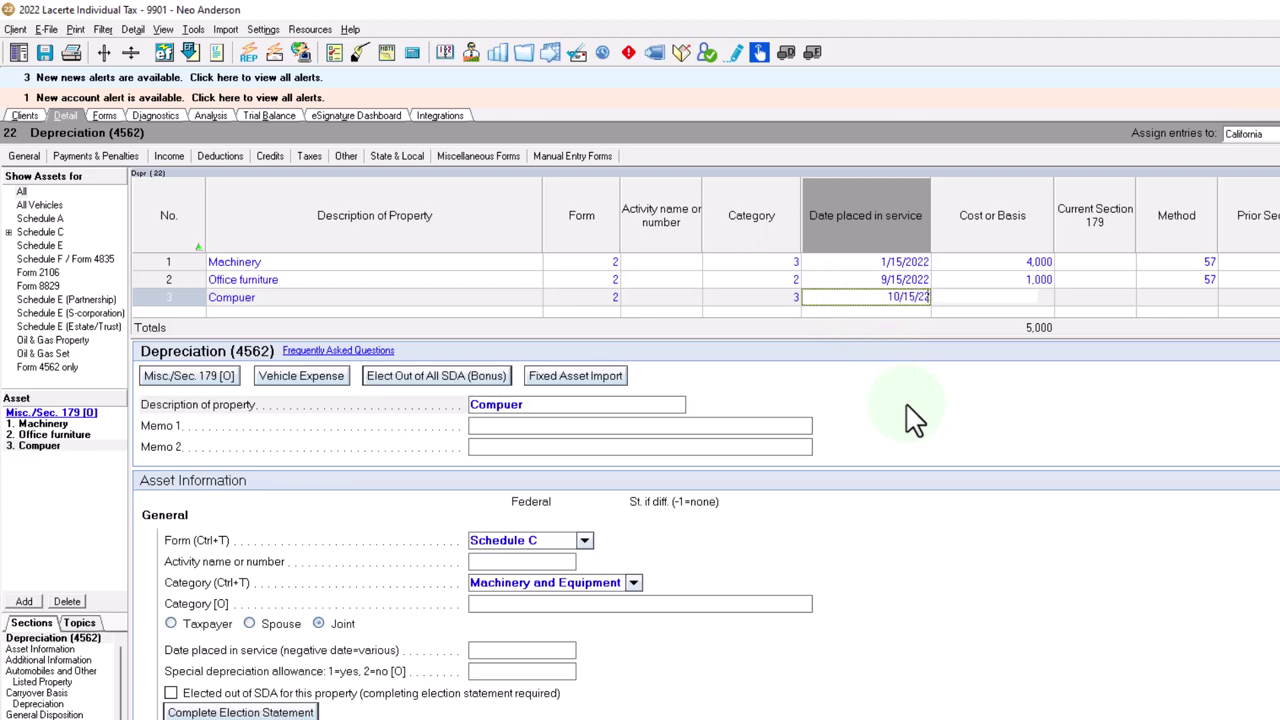
key(Tab)
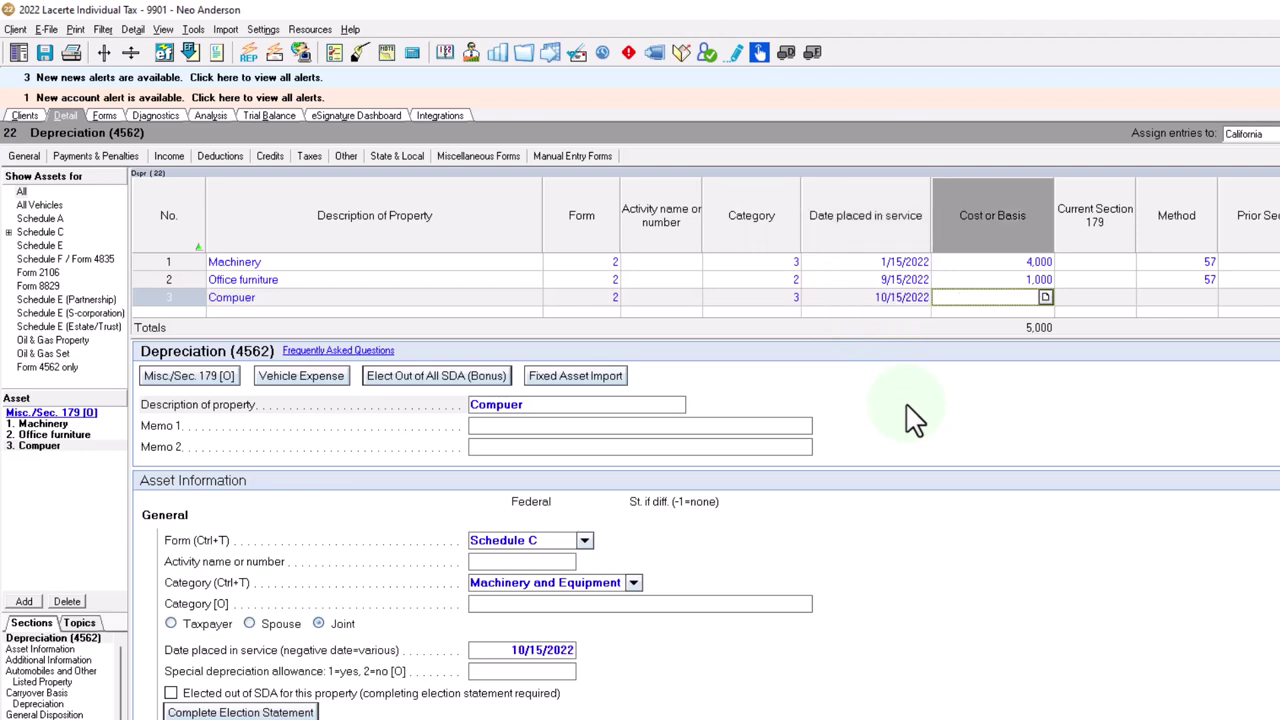
text(5000)
key(Tab)
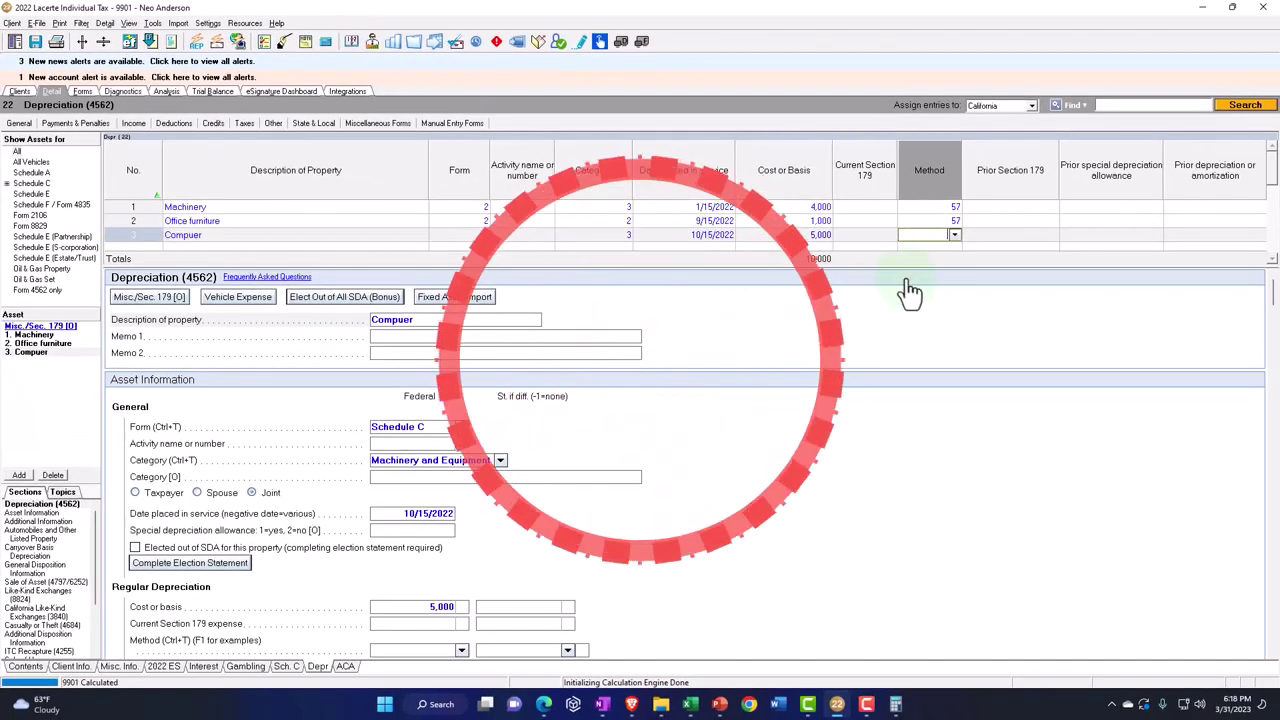
click(955, 236)
click(957, 233)
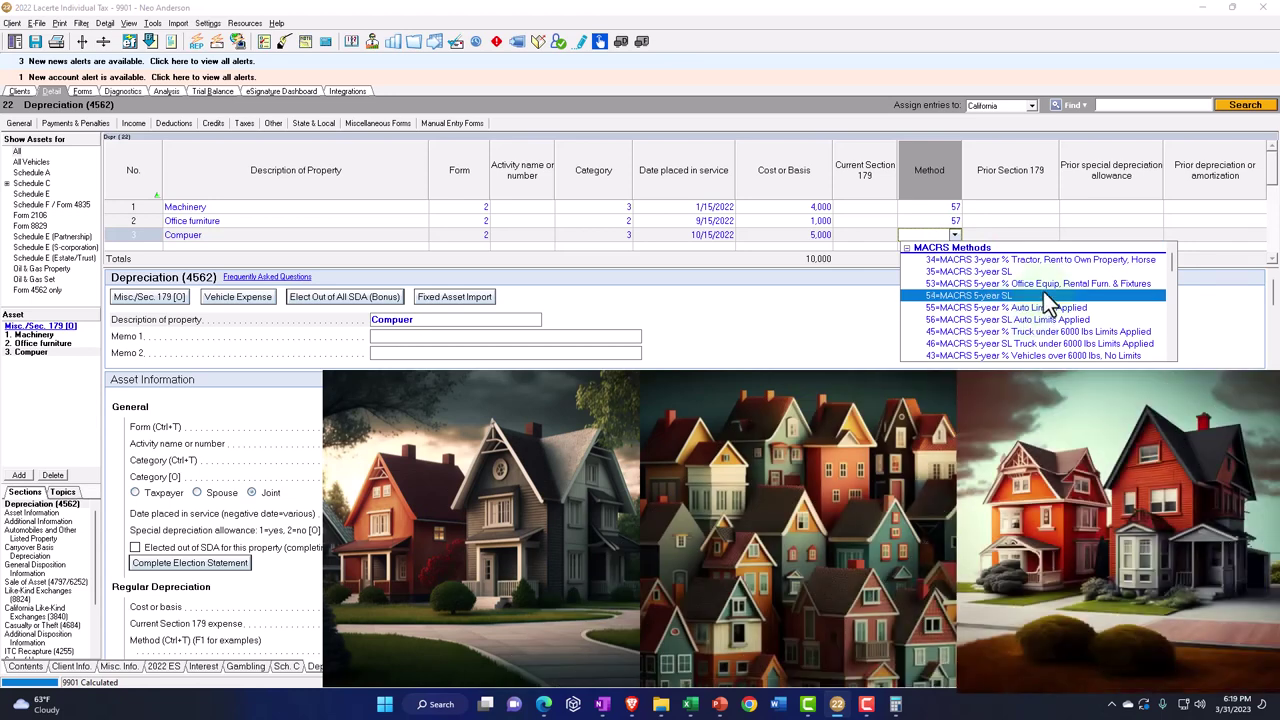
click(1046, 283)
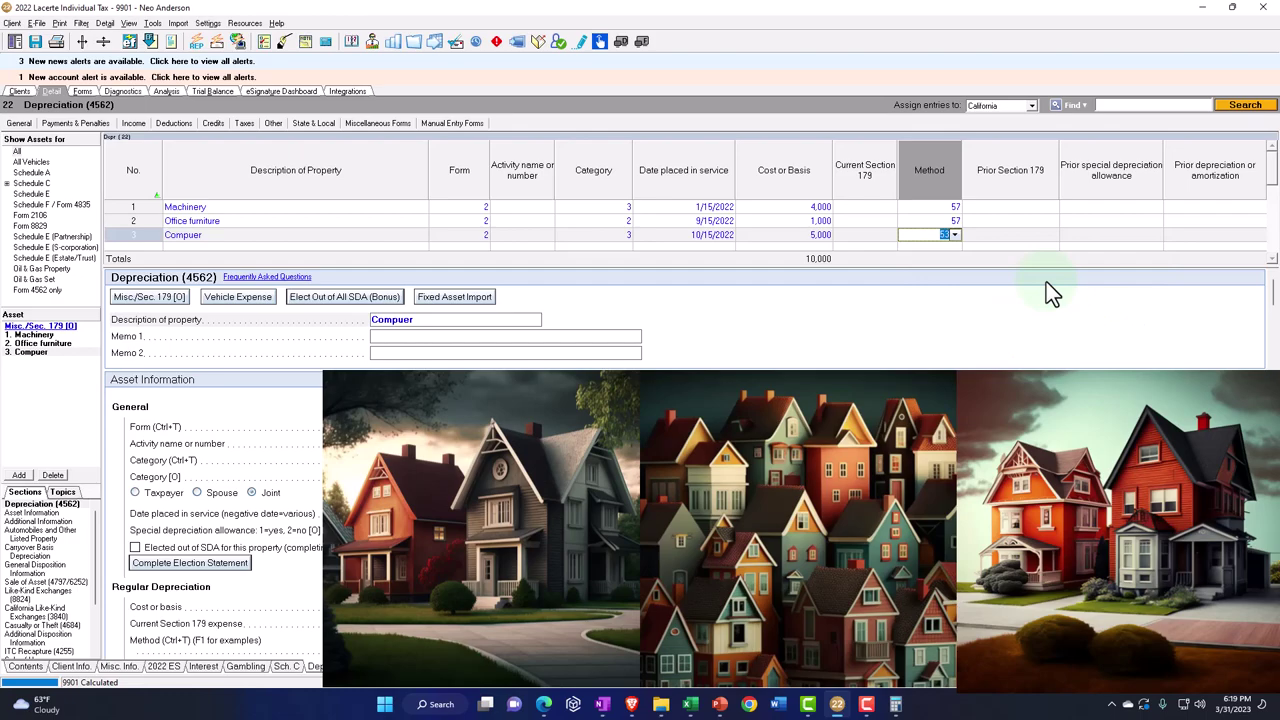
Step: Check the three assets' methods, rates and current depreciation on the 2022 Federal Depreciation Schedule and return to the depreciation input
key(ctrl+f)
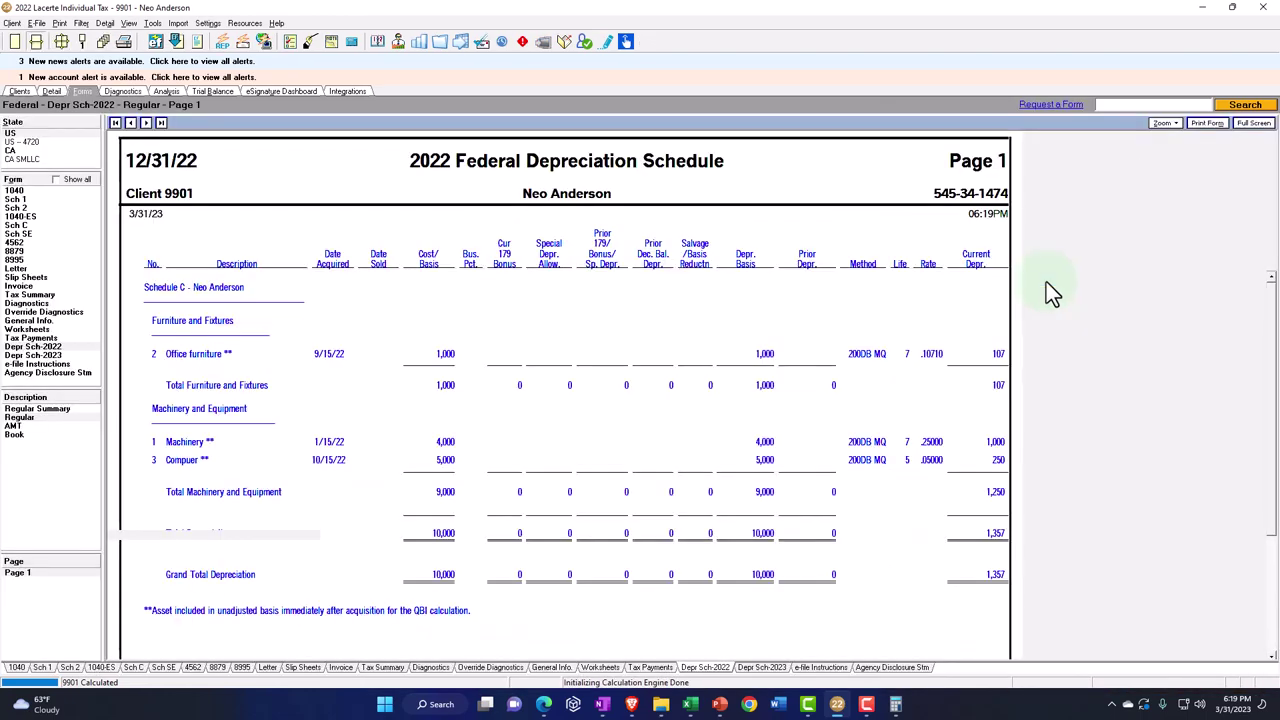
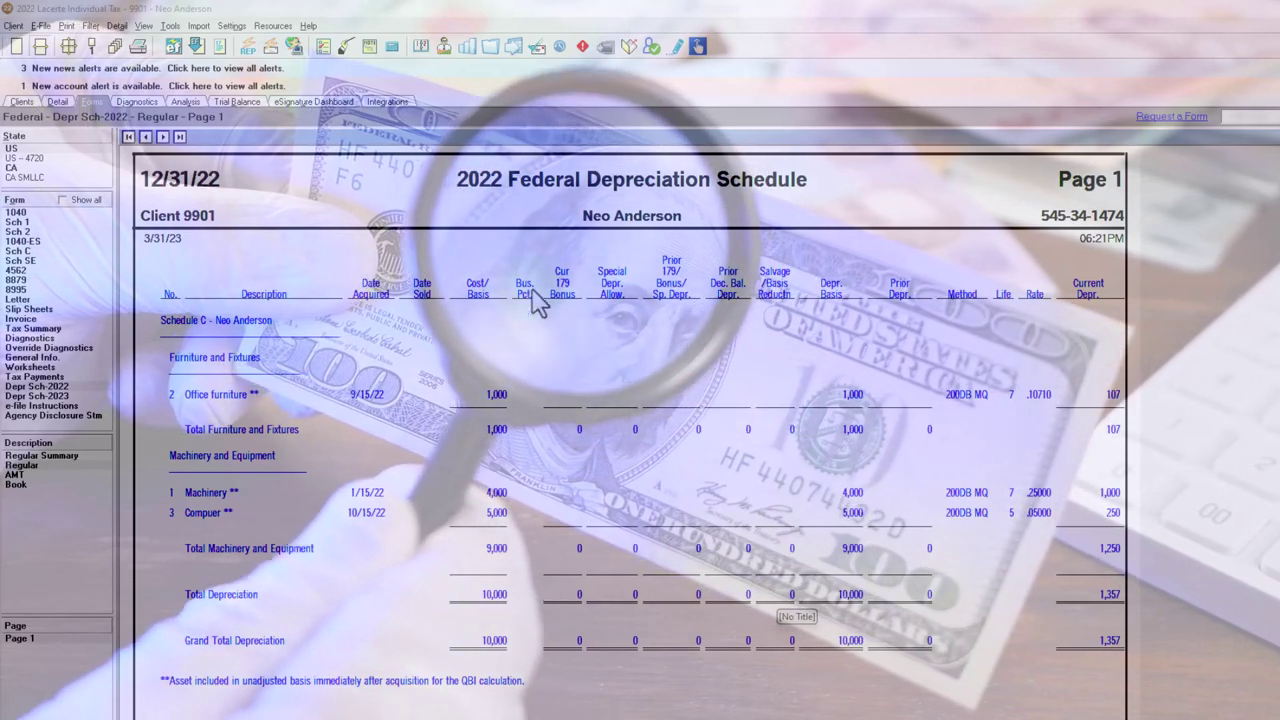
click(57, 101)
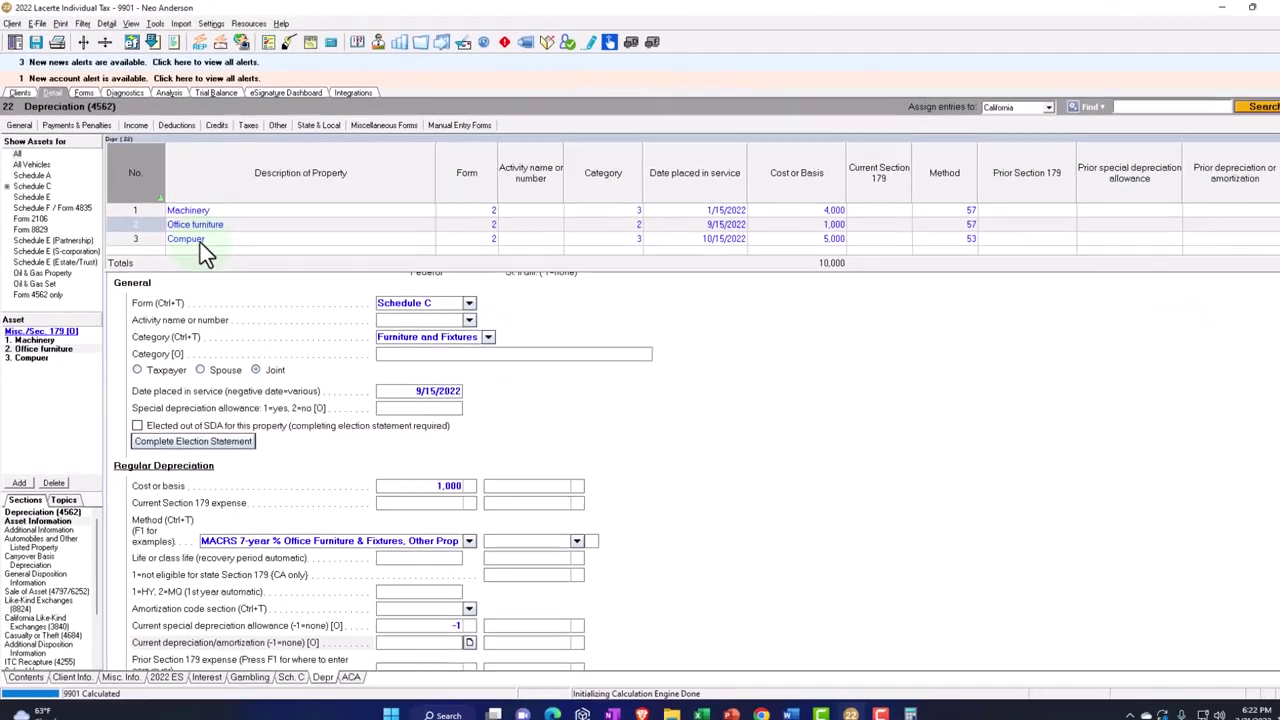
Step: Delete the Compuer and Office furniture assets, confirming each deletion
click(196, 238)
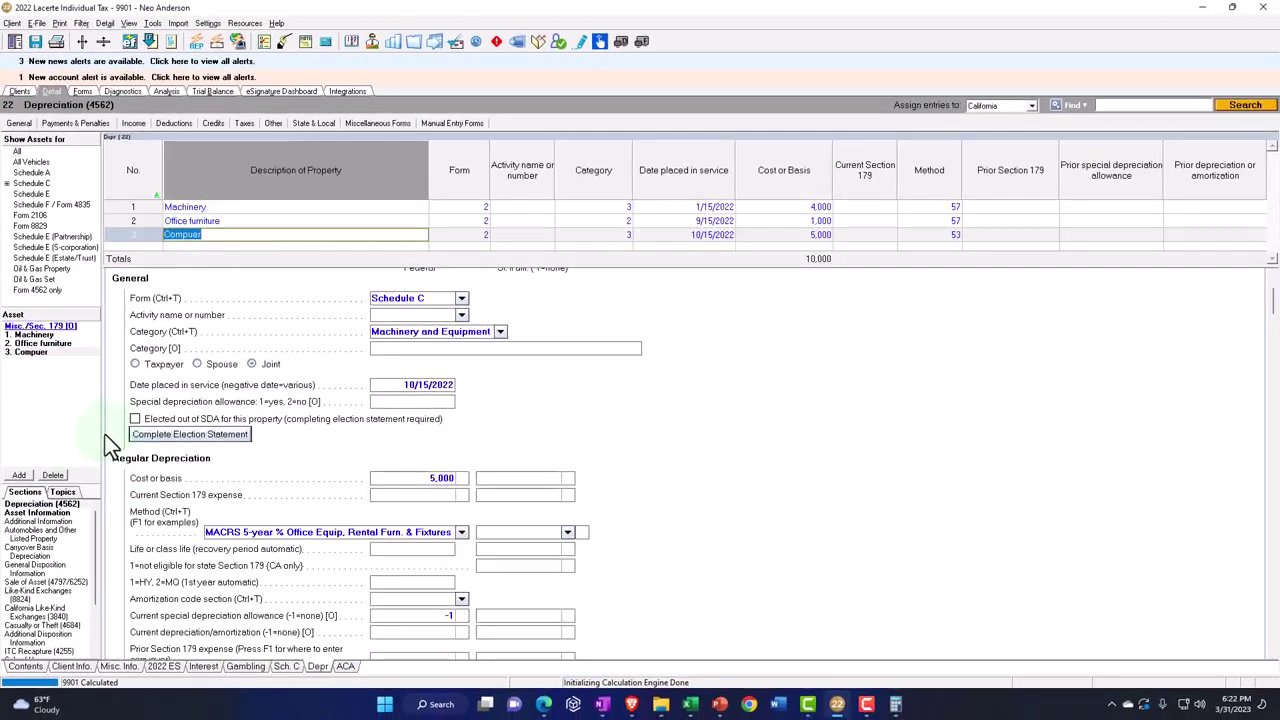
click(52, 475)
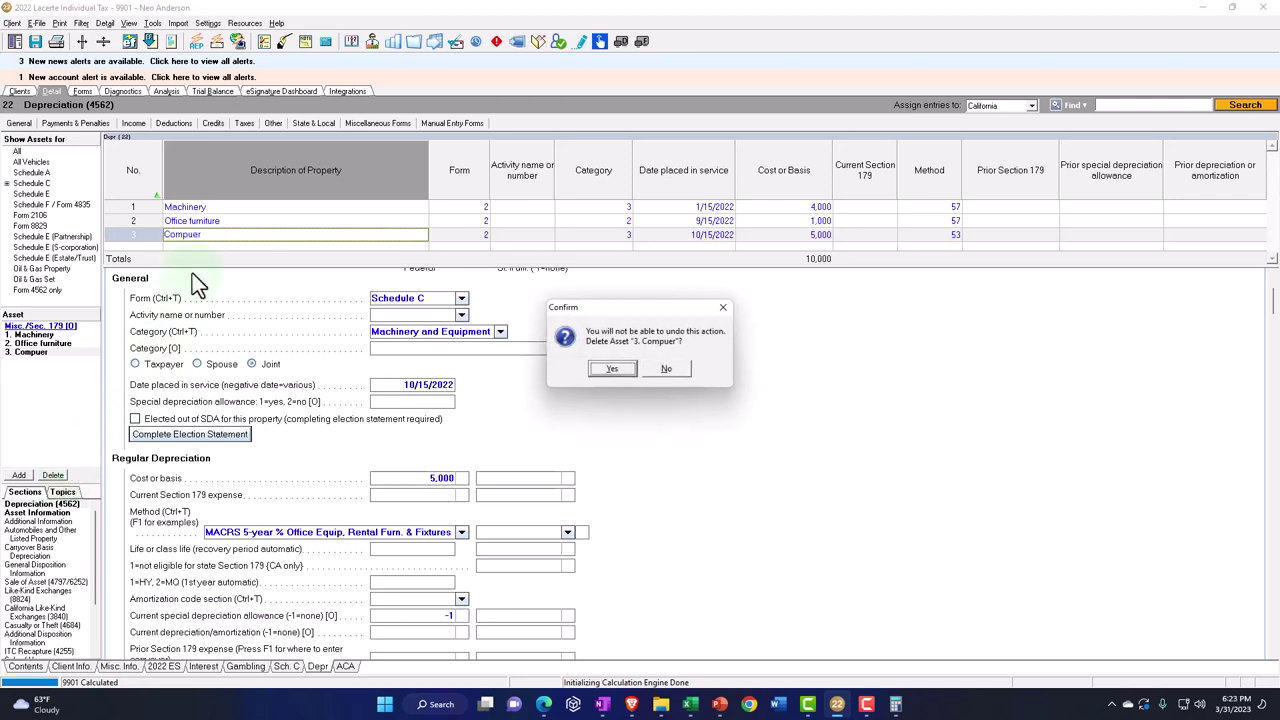
click(610, 368)
click(55, 476)
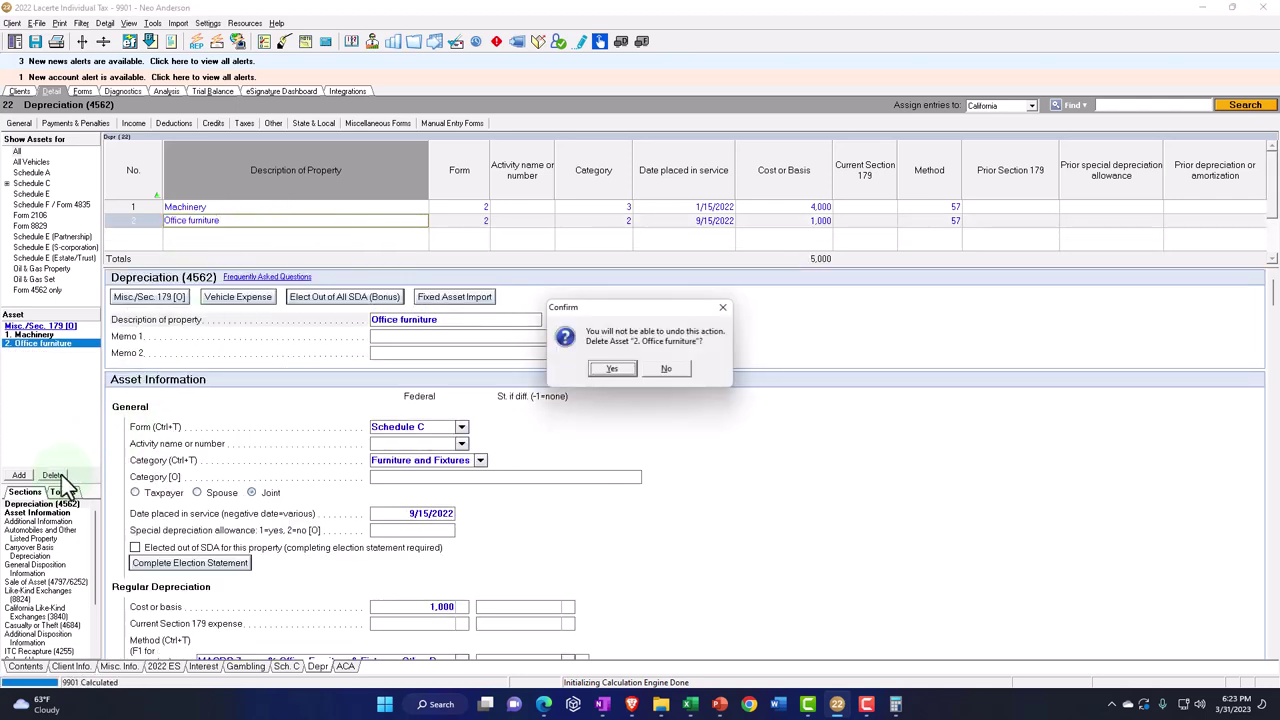
click(612, 370)
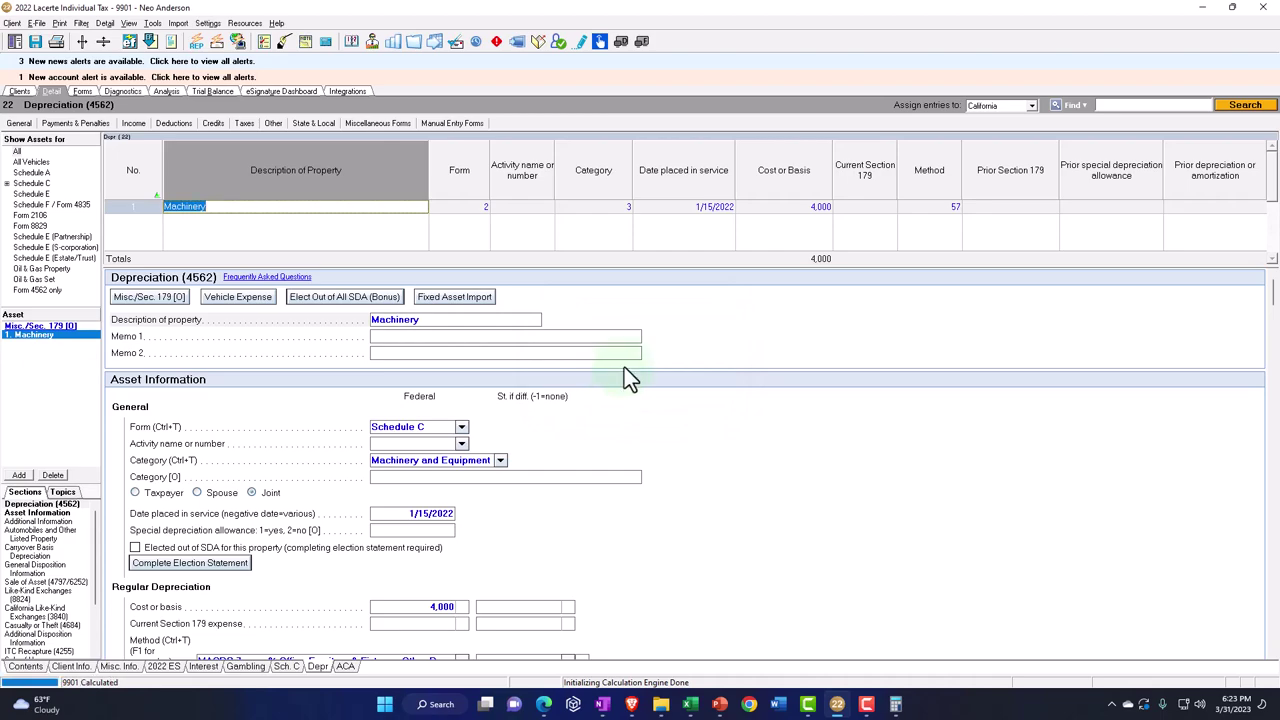
Step: Set Machinery's placed-in-service date to 1/15/2020 and review the available MACRS methods, keeping method 57
click(711, 208)
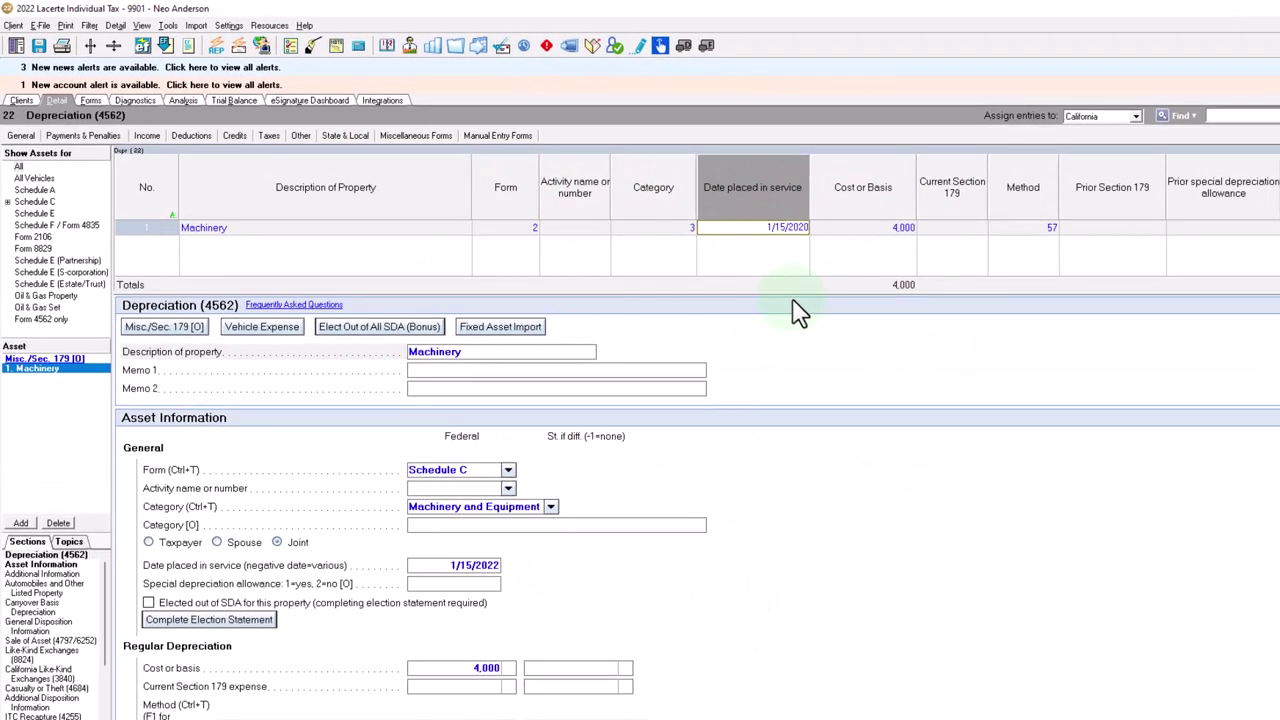
key(Tab)
key(Tab)
key(Tab)
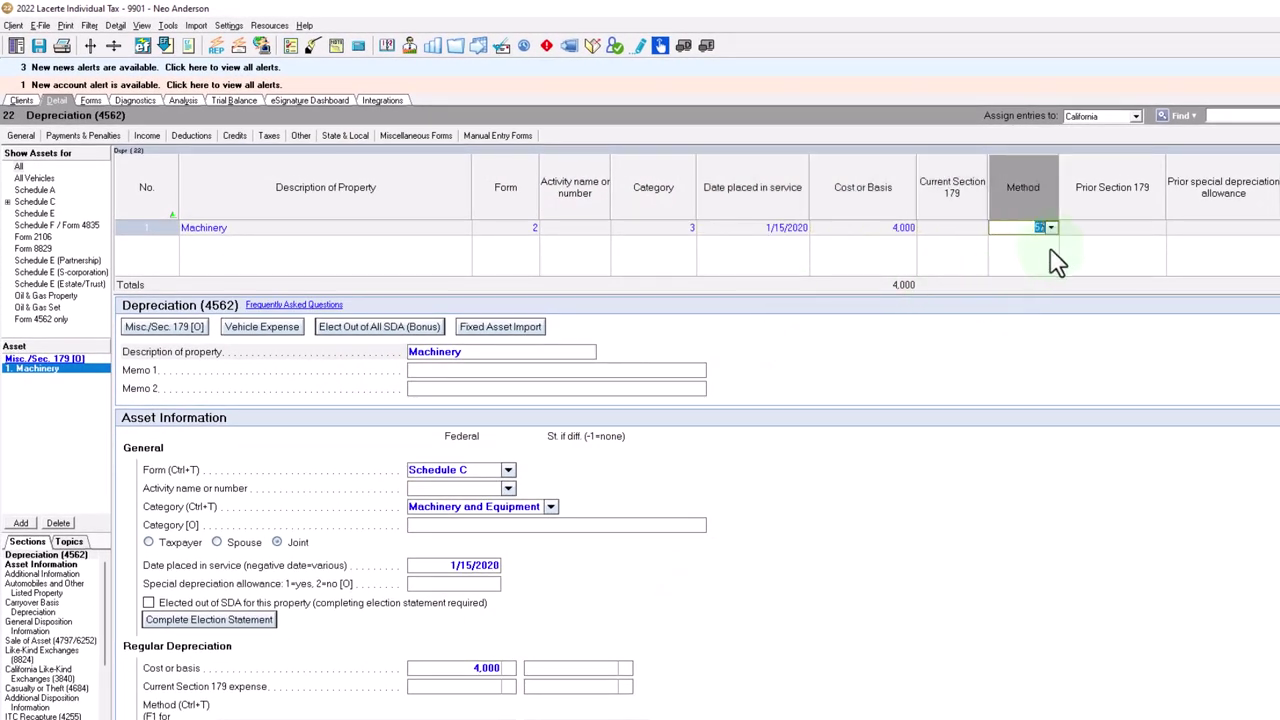
click(1052, 230)
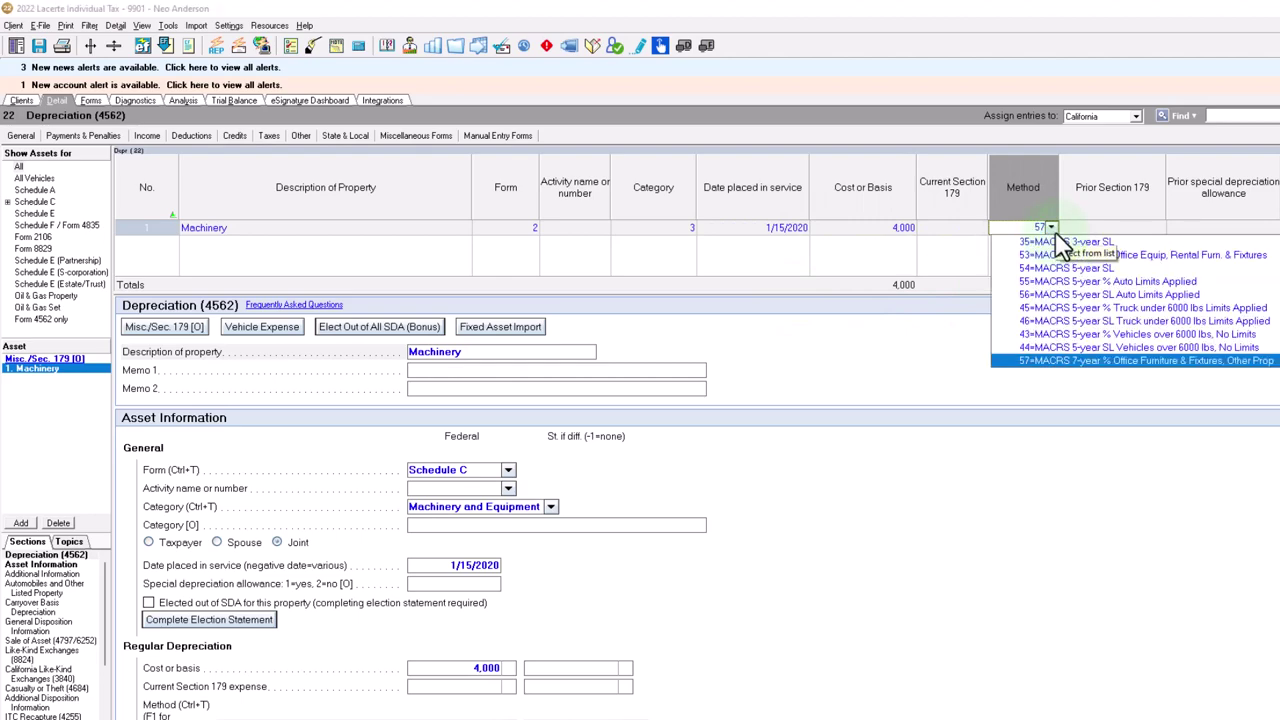
click(1053, 229)
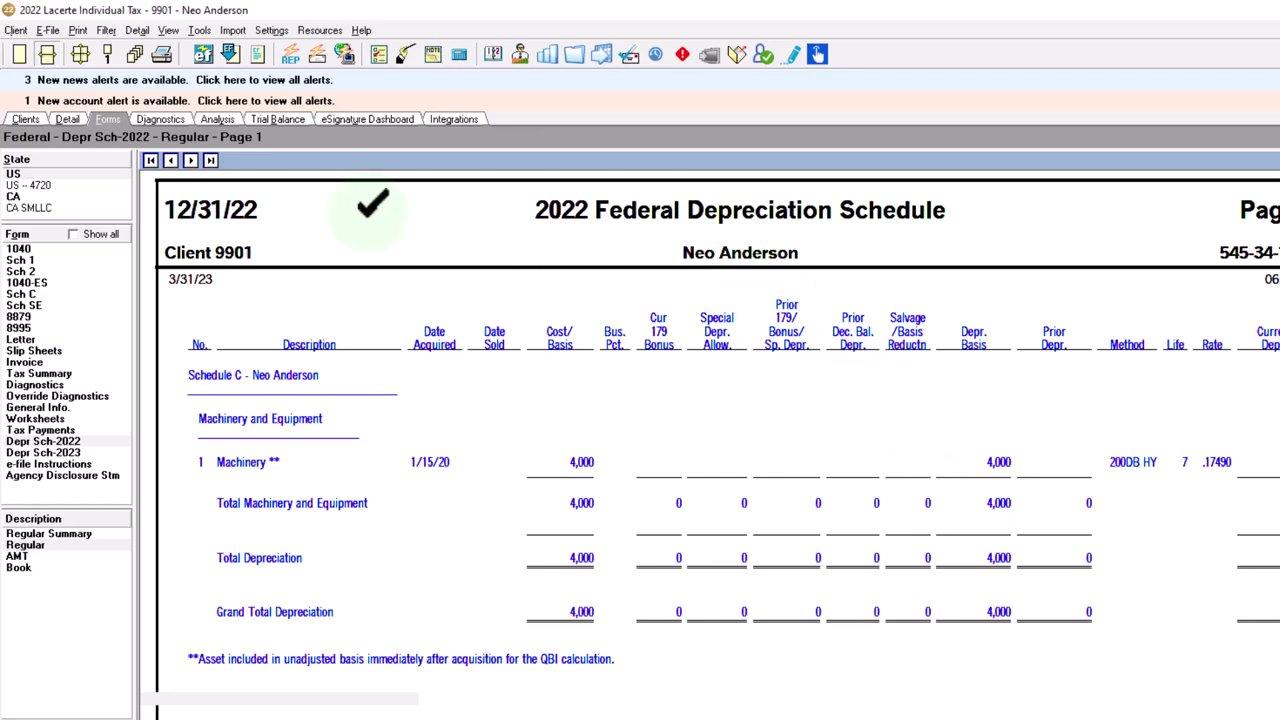
Step: Set Machinery's cost or basis to 10,000 and its prior depreciation to 4,200, and view the 2022 Federal Depreciation Schedule
click(67, 118)
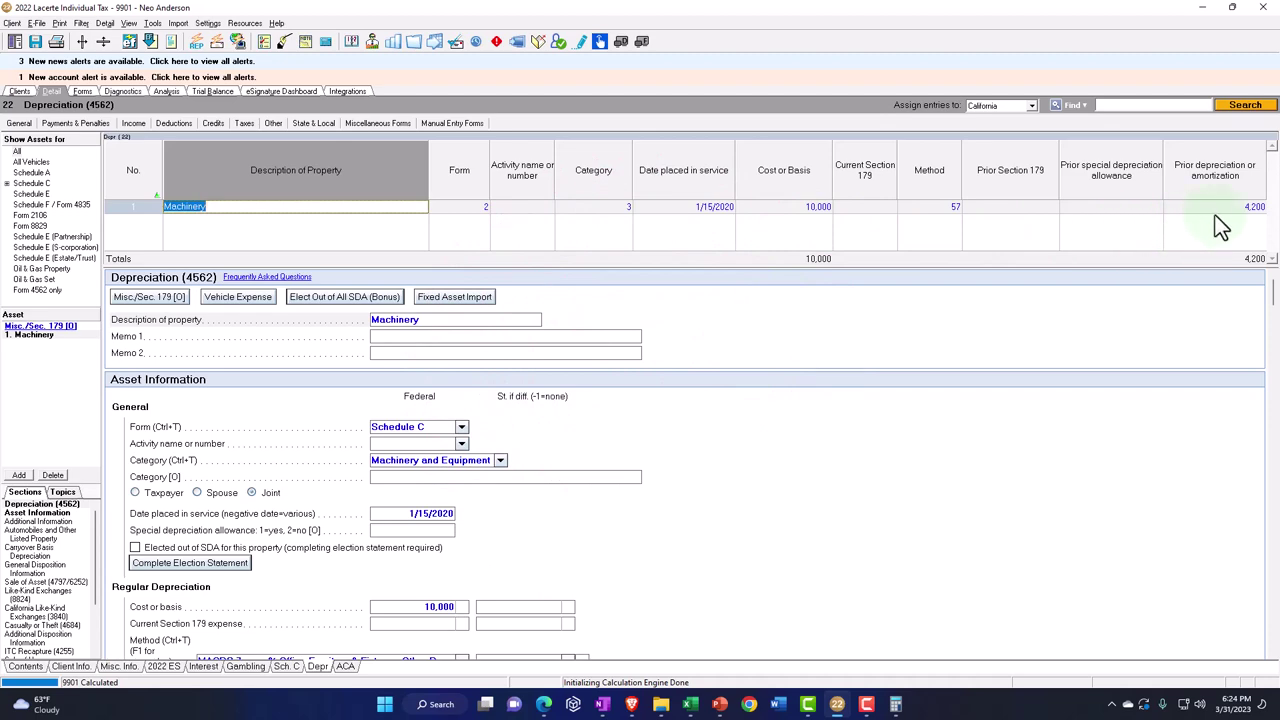
click(84, 90)
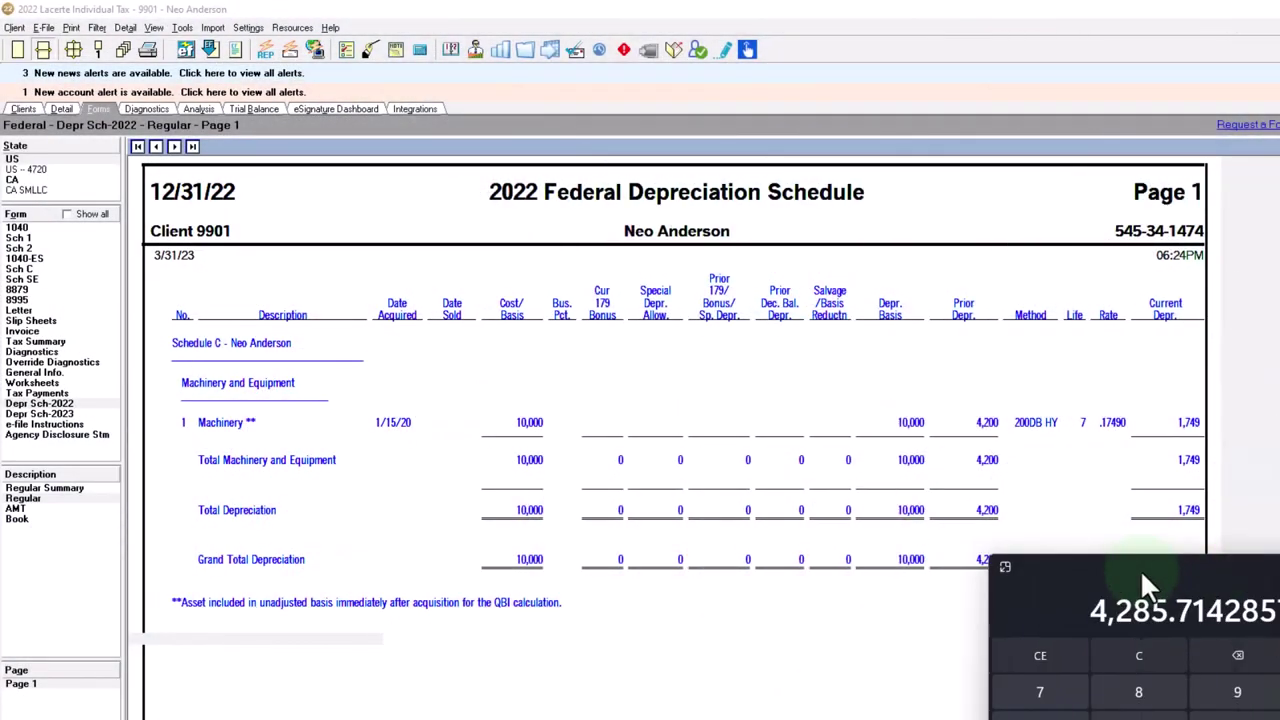
Step: Calculate Machinery's remaining basis by subtracting the 4,200 prior and 1,749 current depreciation from 10,000 on the calculator
drag(1140, 569, 905, 507)
click(908, 595)
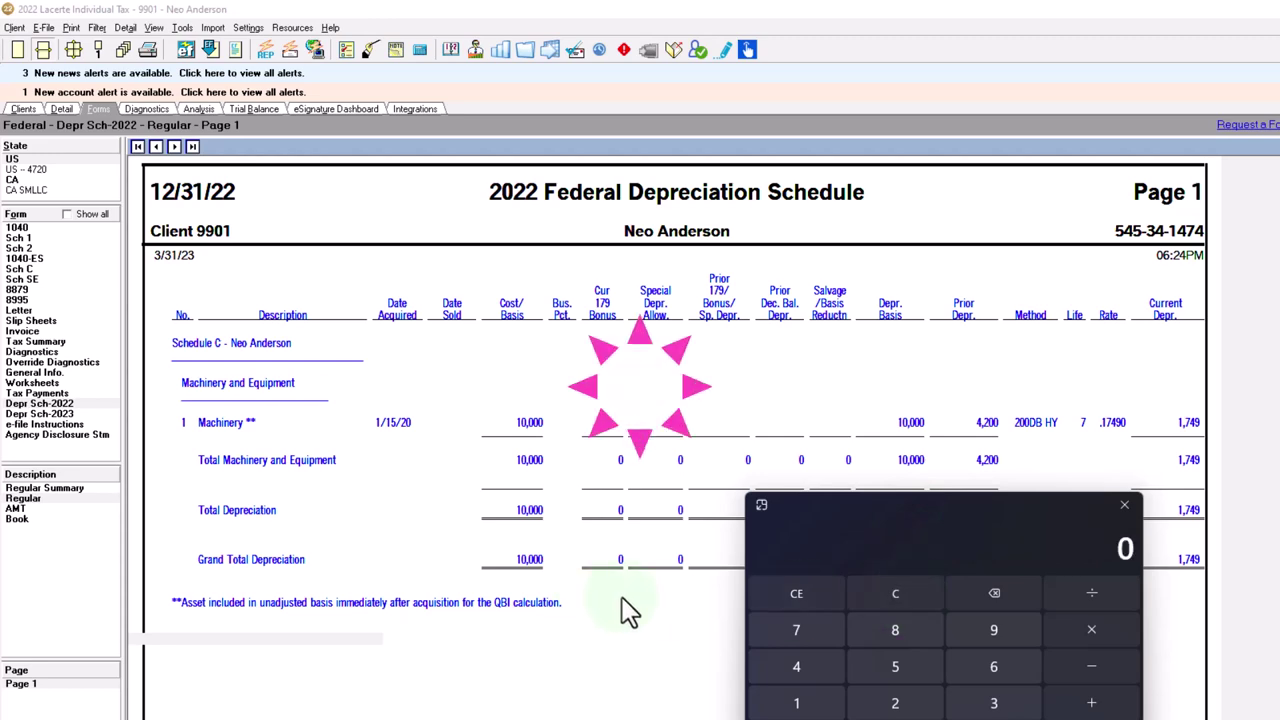
text(100000)
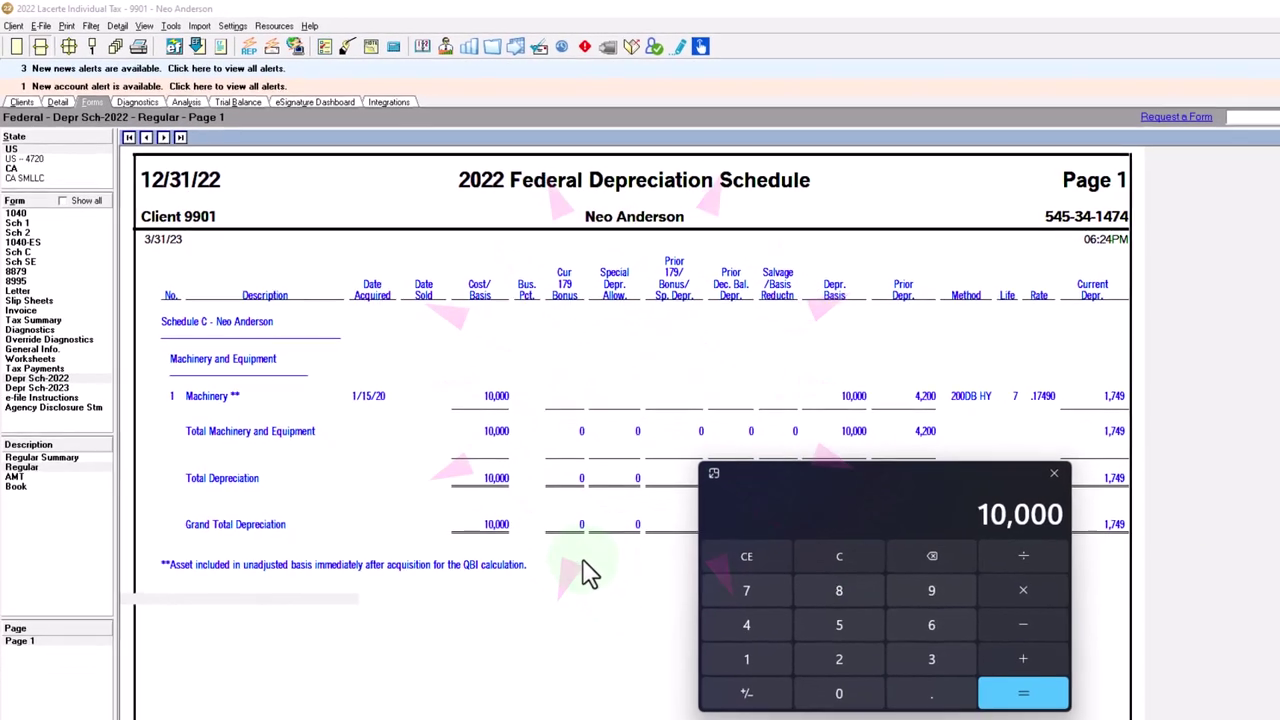
text(4200)
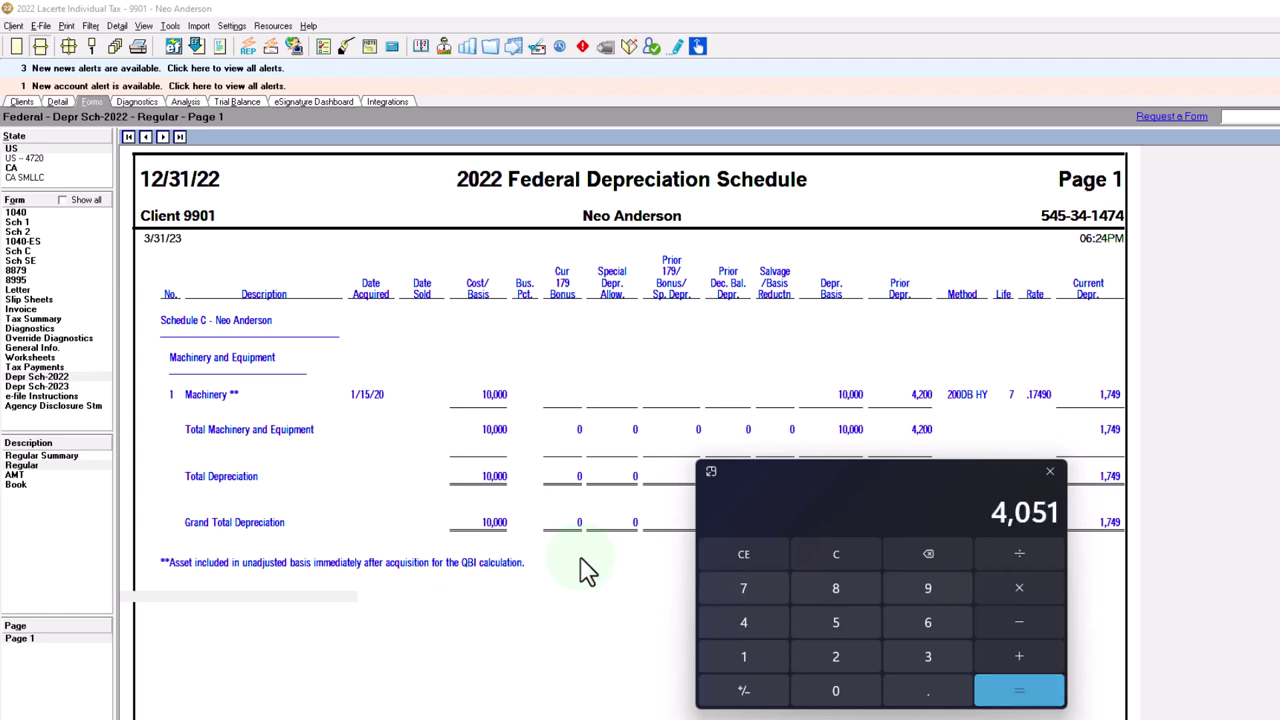
drag(826, 485, 1279, 486)
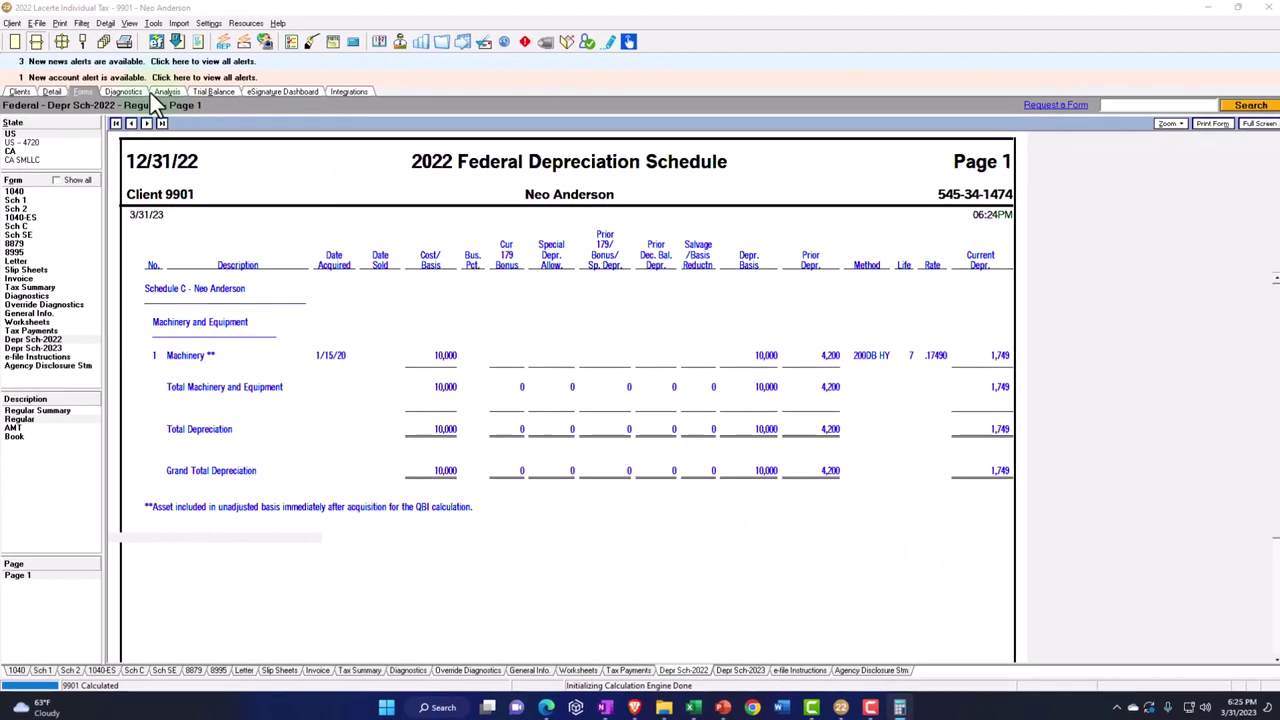
Step: Change Machinery's depreciation method to 54, MACRS 5-year SL, and check the result on the depreciation schedule
click(51, 91)
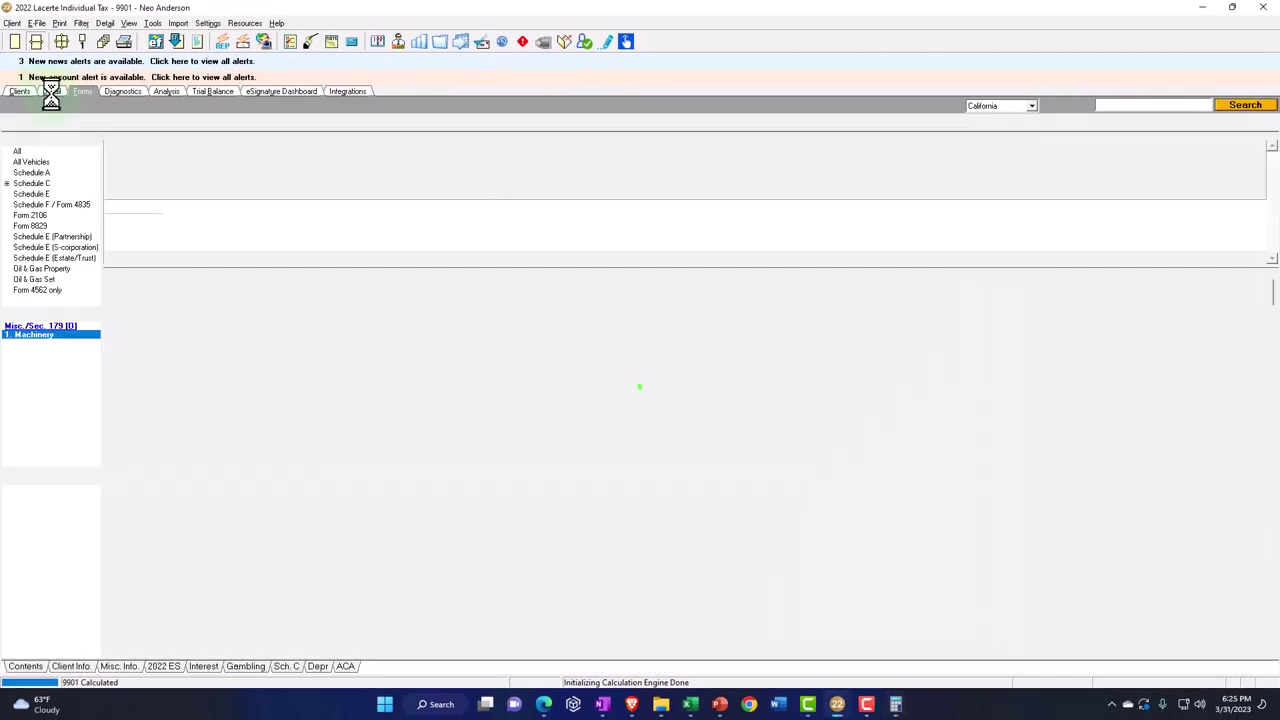
click(957, 204)
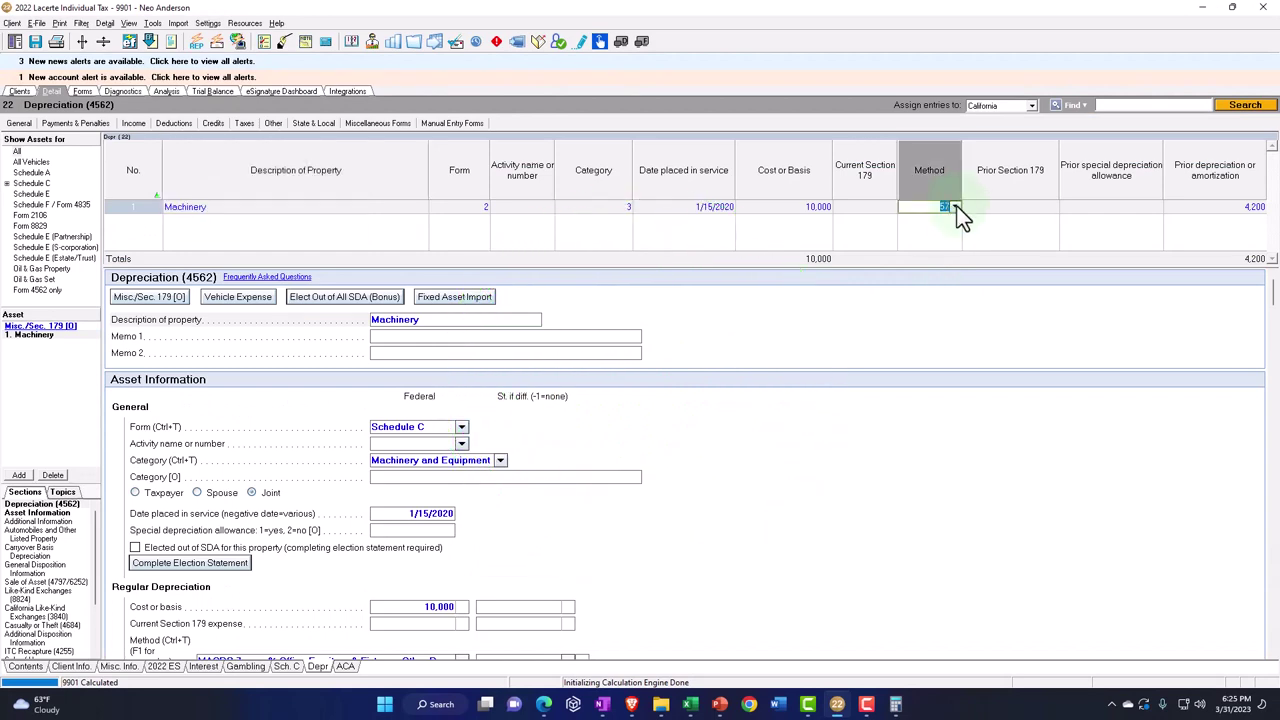
click(955, 206)
scroll(979, 254, up, 1)
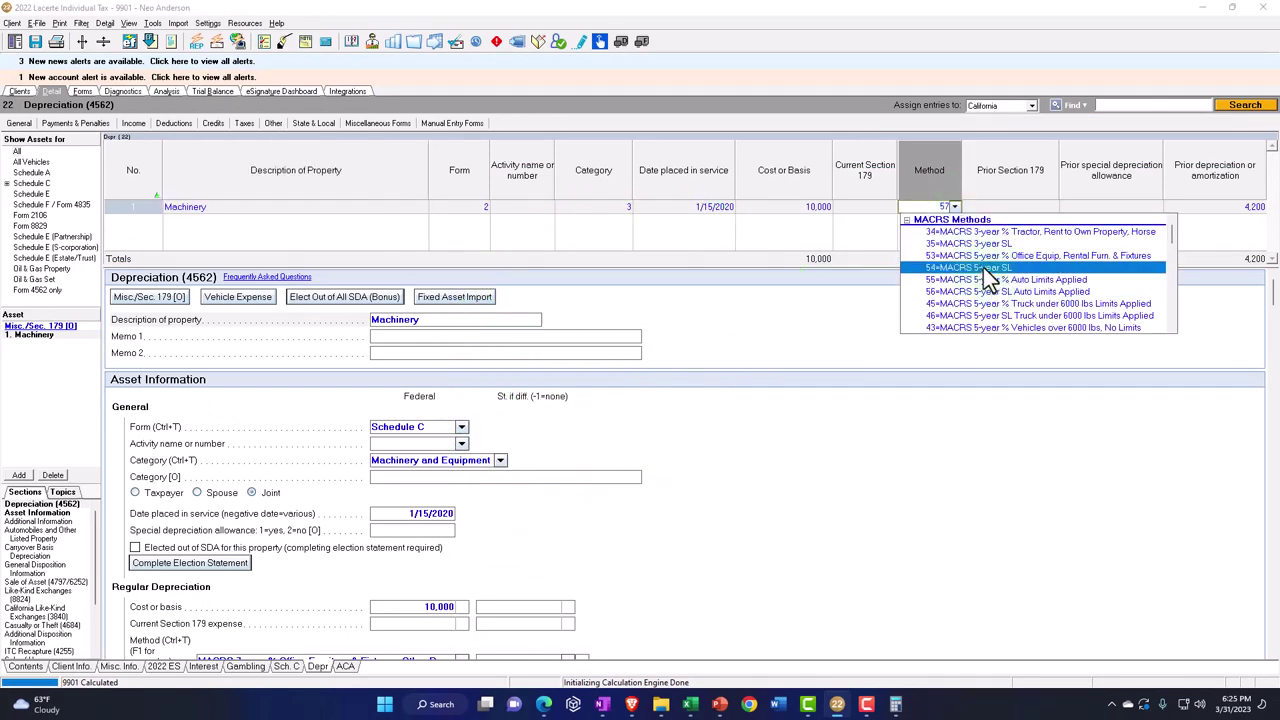
click(984, 268)
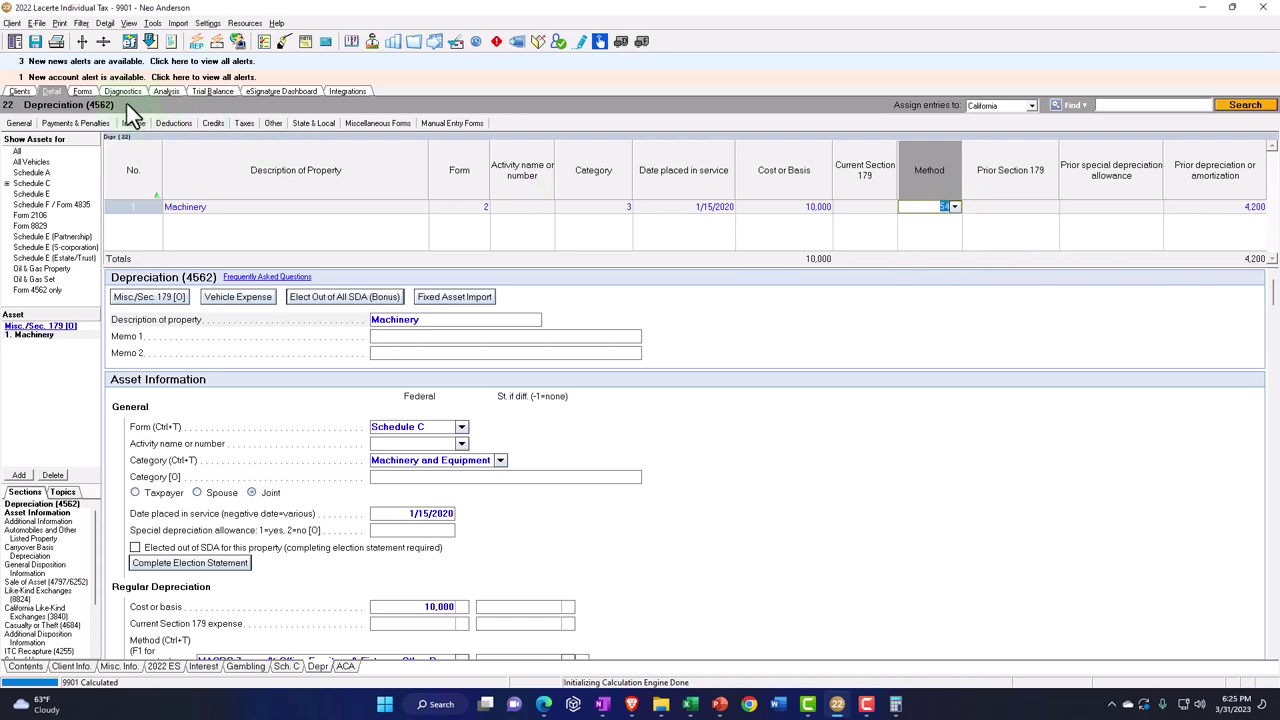
click(82, 92)
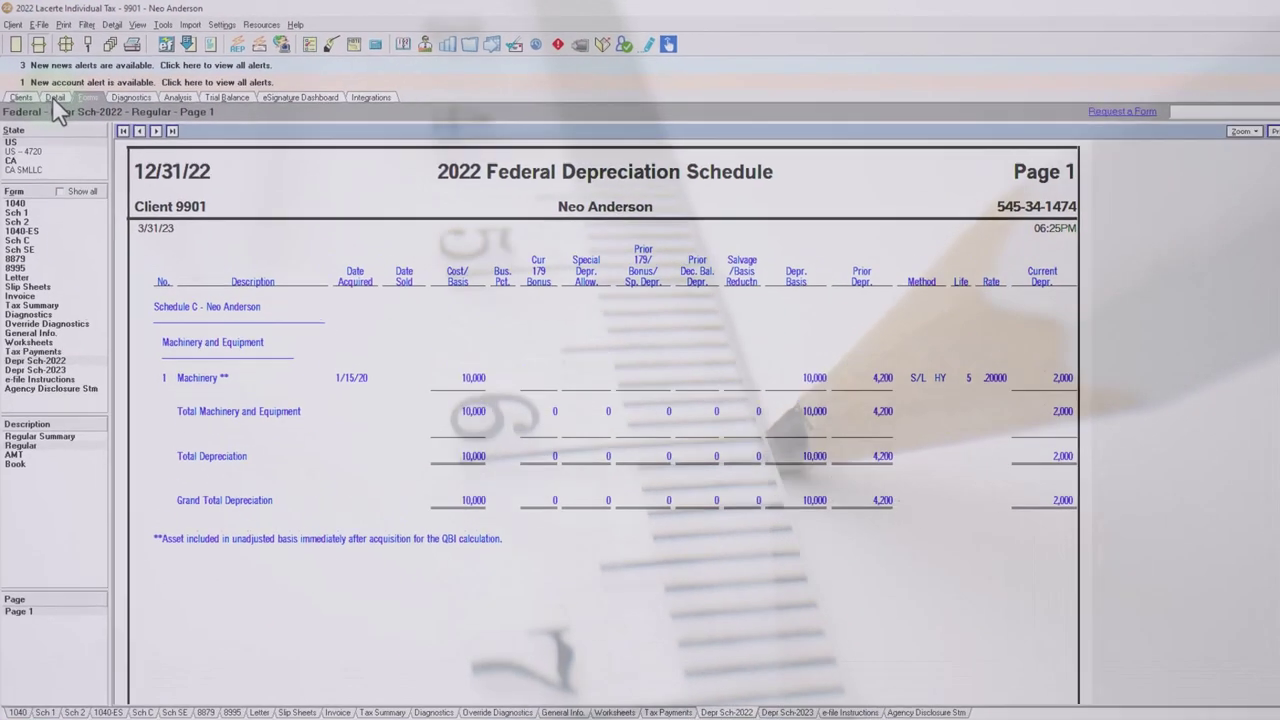
Step: Work out the straight-line prior depreciation on the calculator and set Machinery's prior depreciation to 3,000
click(52, 92)
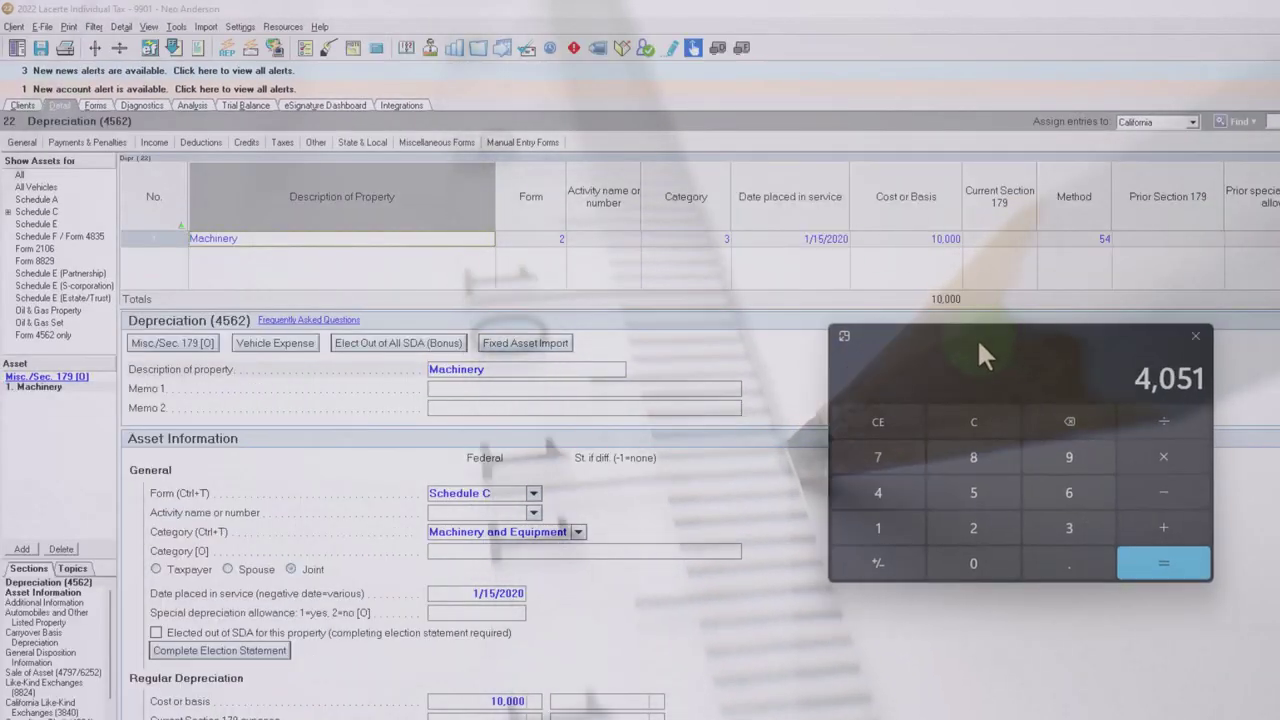
click(943, 425)
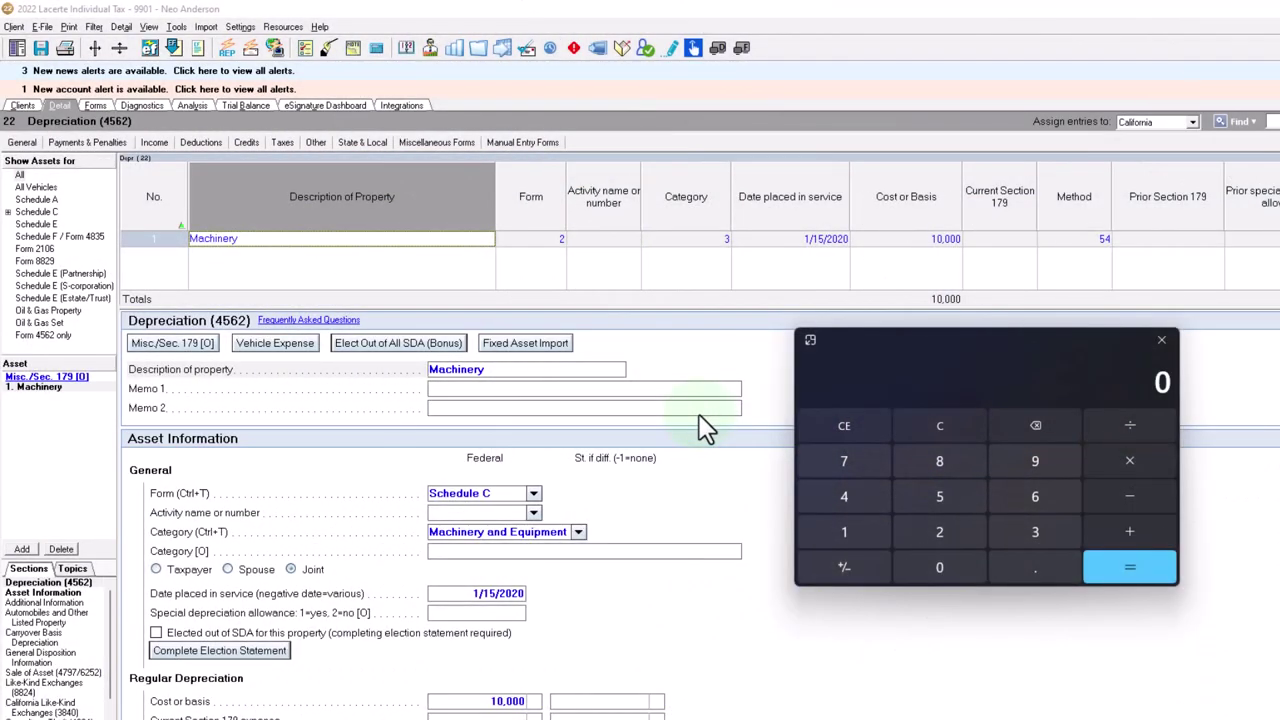
text(3000)
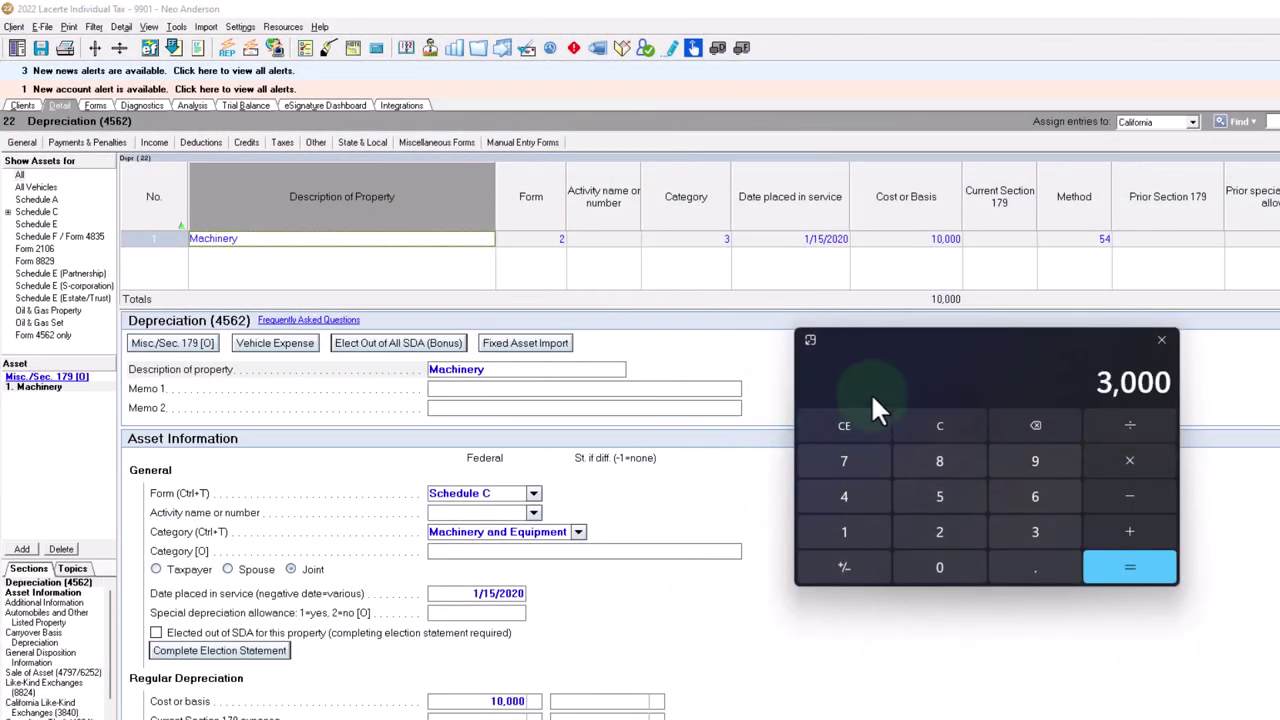
key(alt+F4)
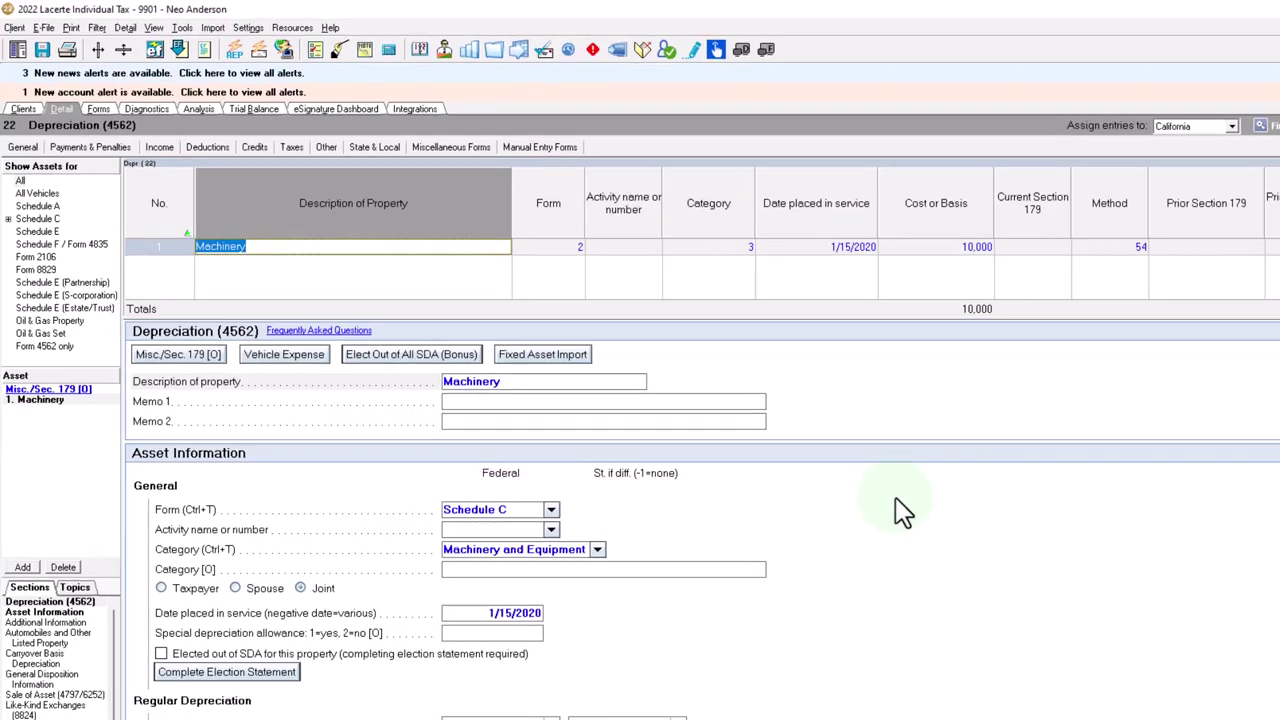
Step: Record Machinery's disposition with a date sold of 2/1/2022 and a Form 4797 sales price of 8,000
scroll(1026, 570, down, 10)
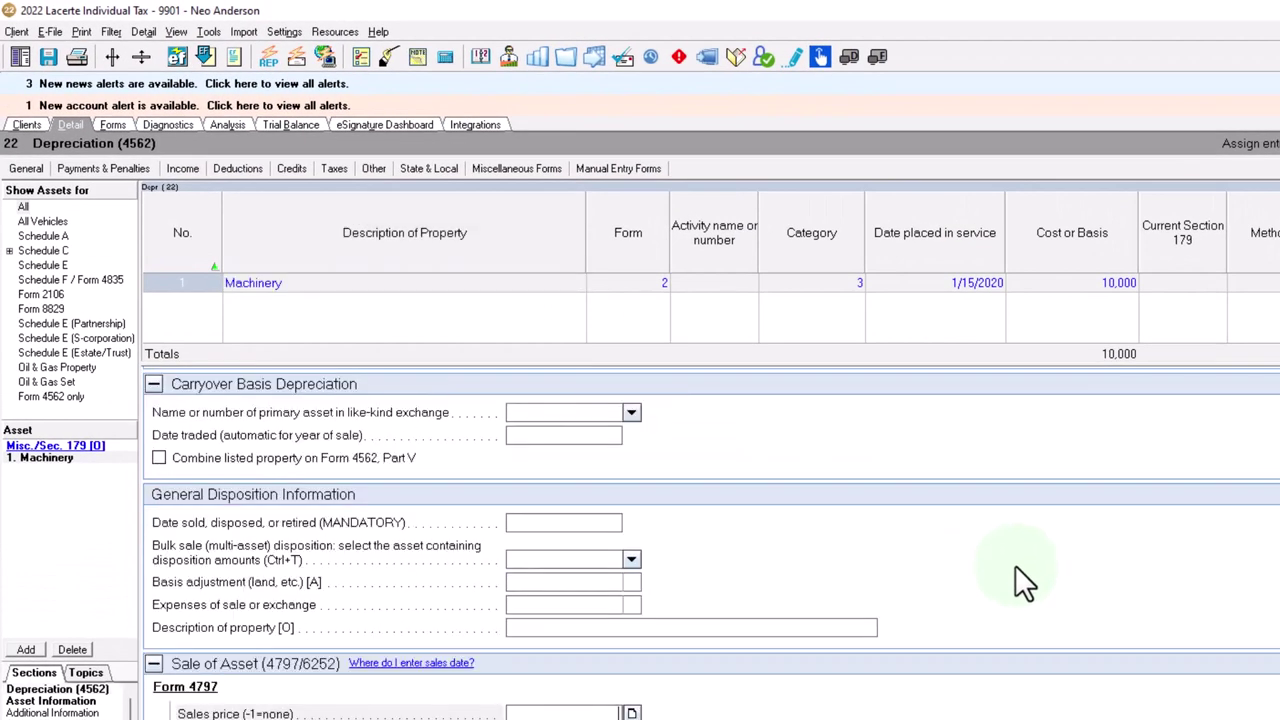
click(586, 524)
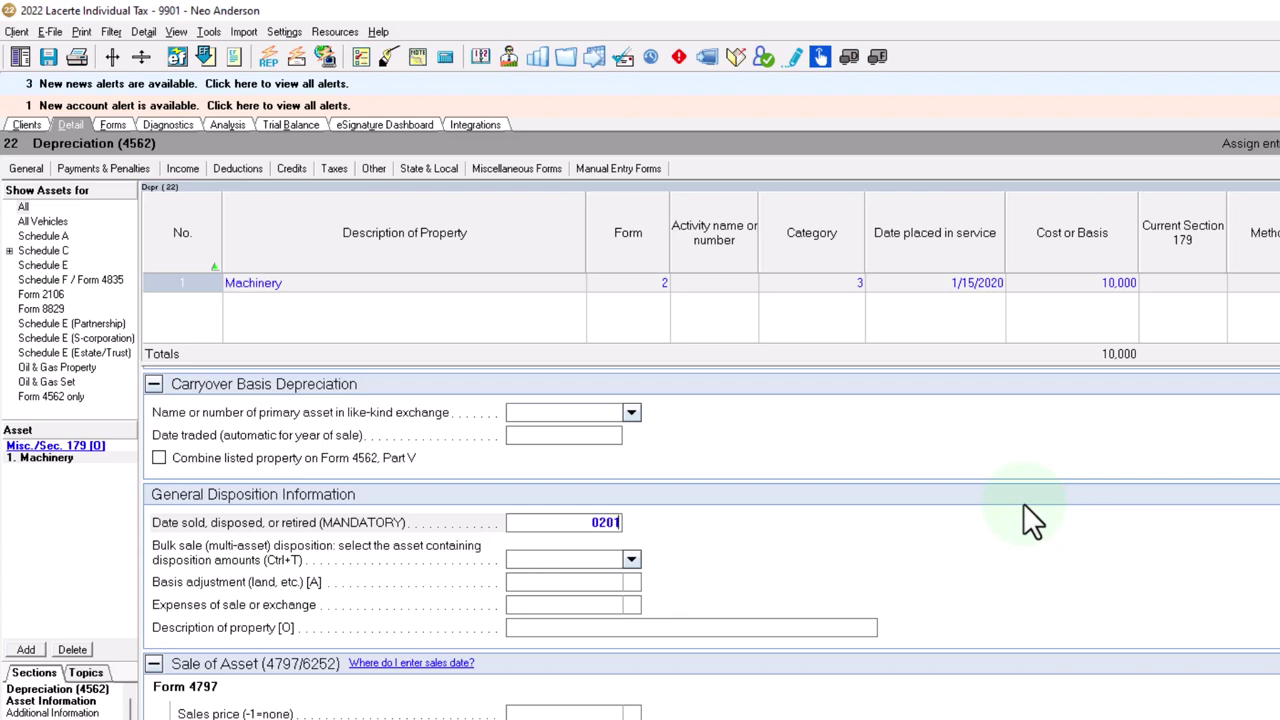
text(020122)
key(Tab)
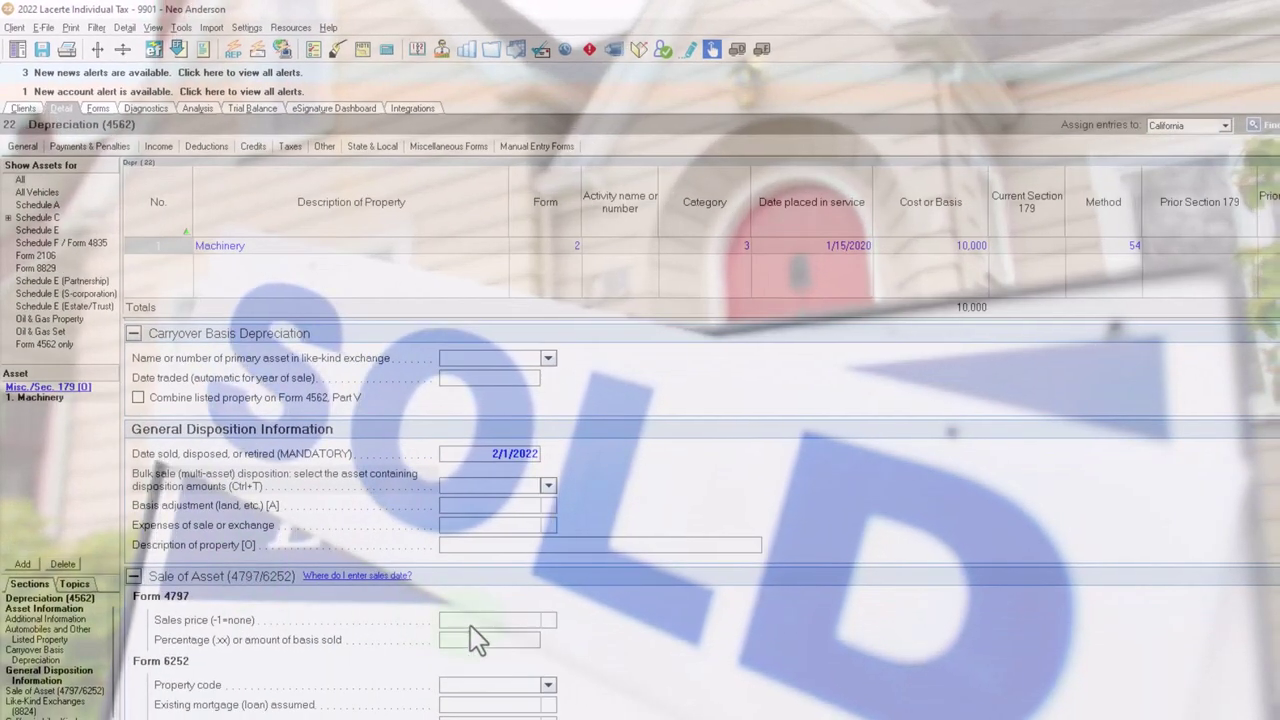
click(470, 622)
scroll(470, 625, down, 2)
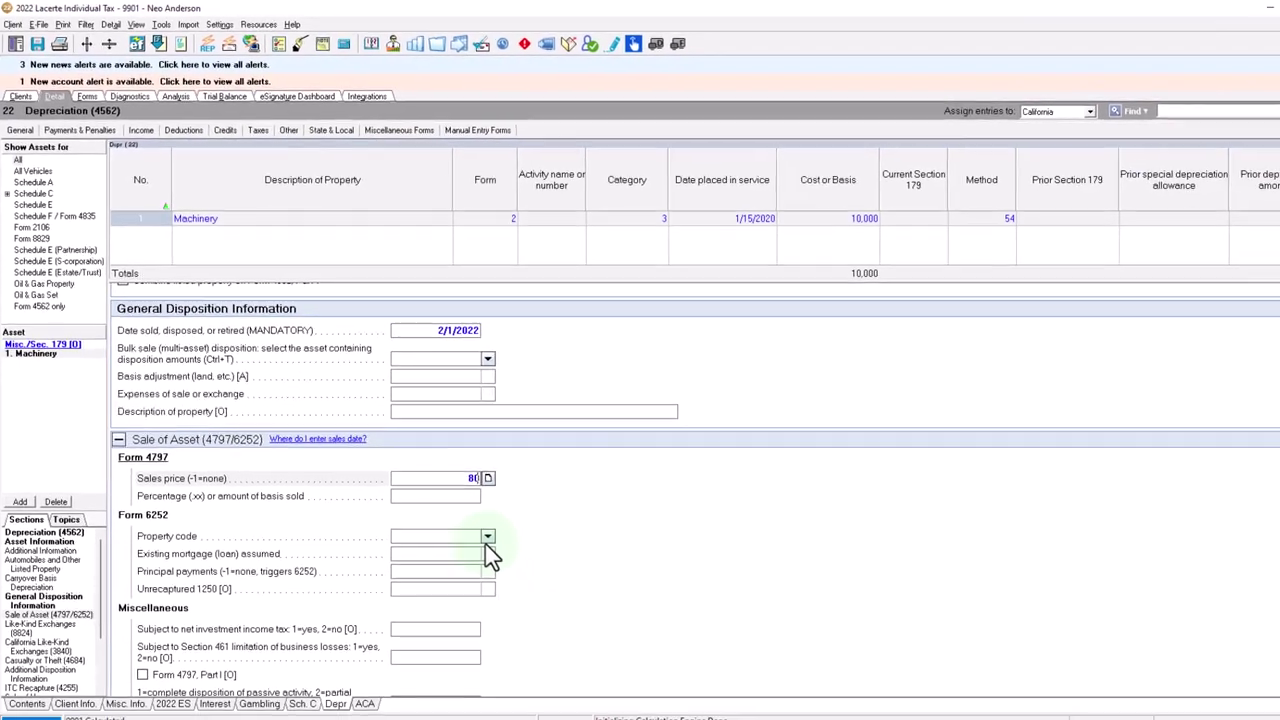
text(8000)
key(Tab)
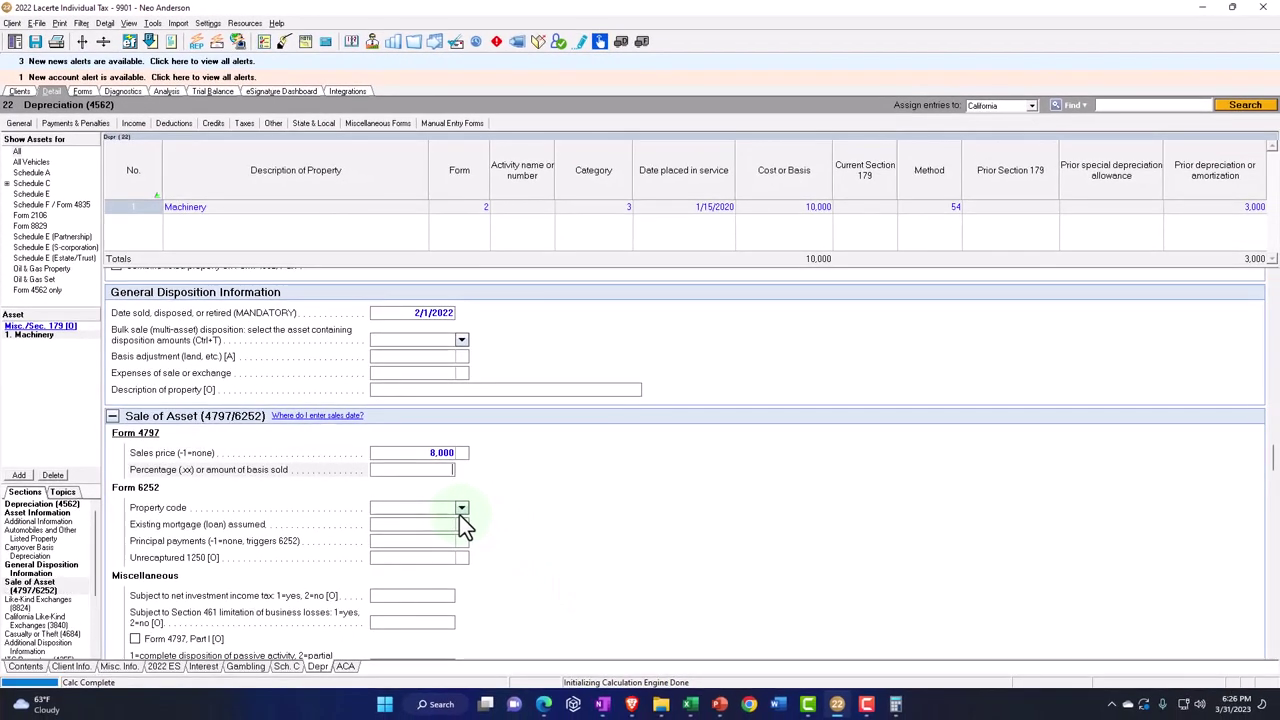
Step: Check the sold Machinery on the 2022 Federal Depreciation Schedule and verify its half-year depreciation by dividing 2,000 by 2
click(96, 90)
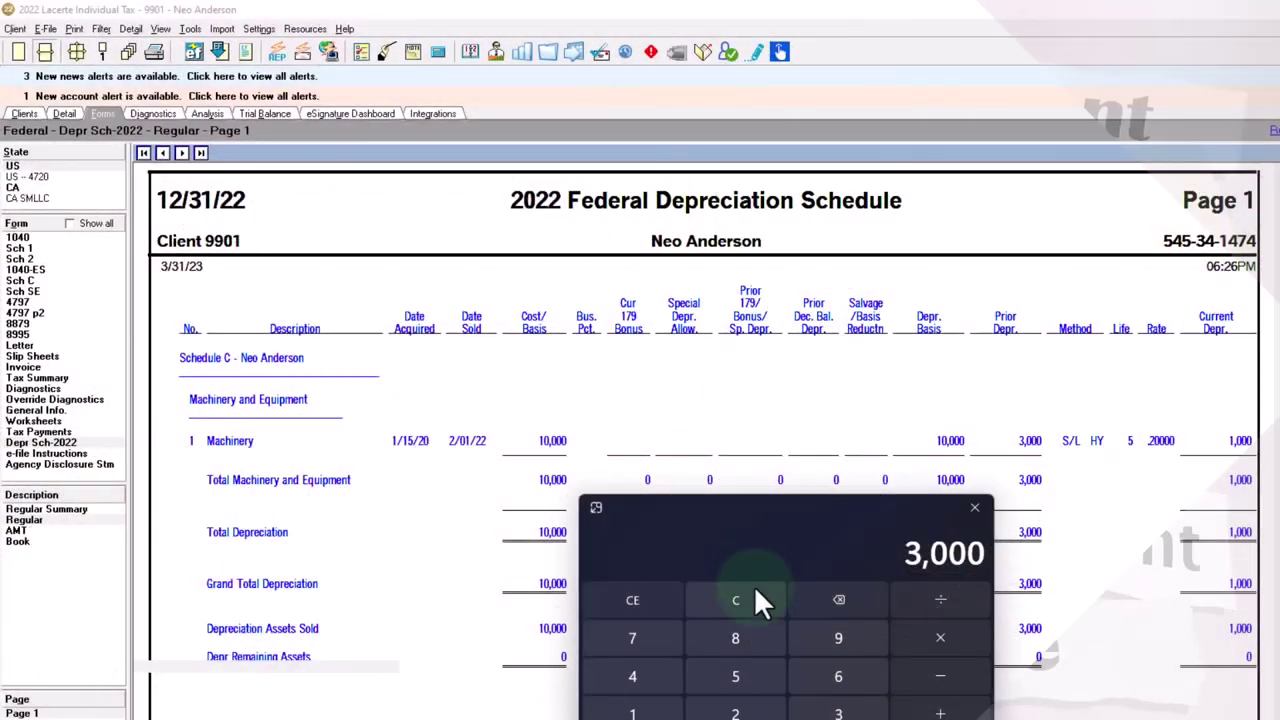
click(736, 600)
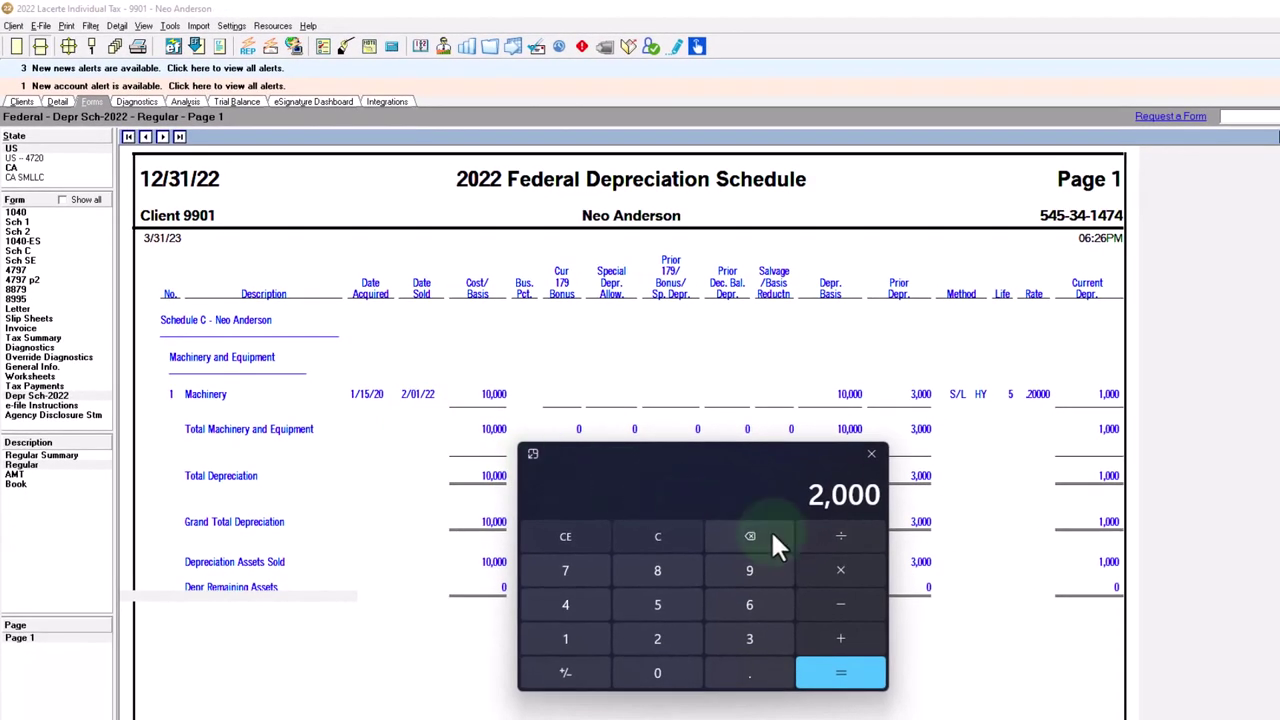
click(830, 530)
key(2)
key(Return)
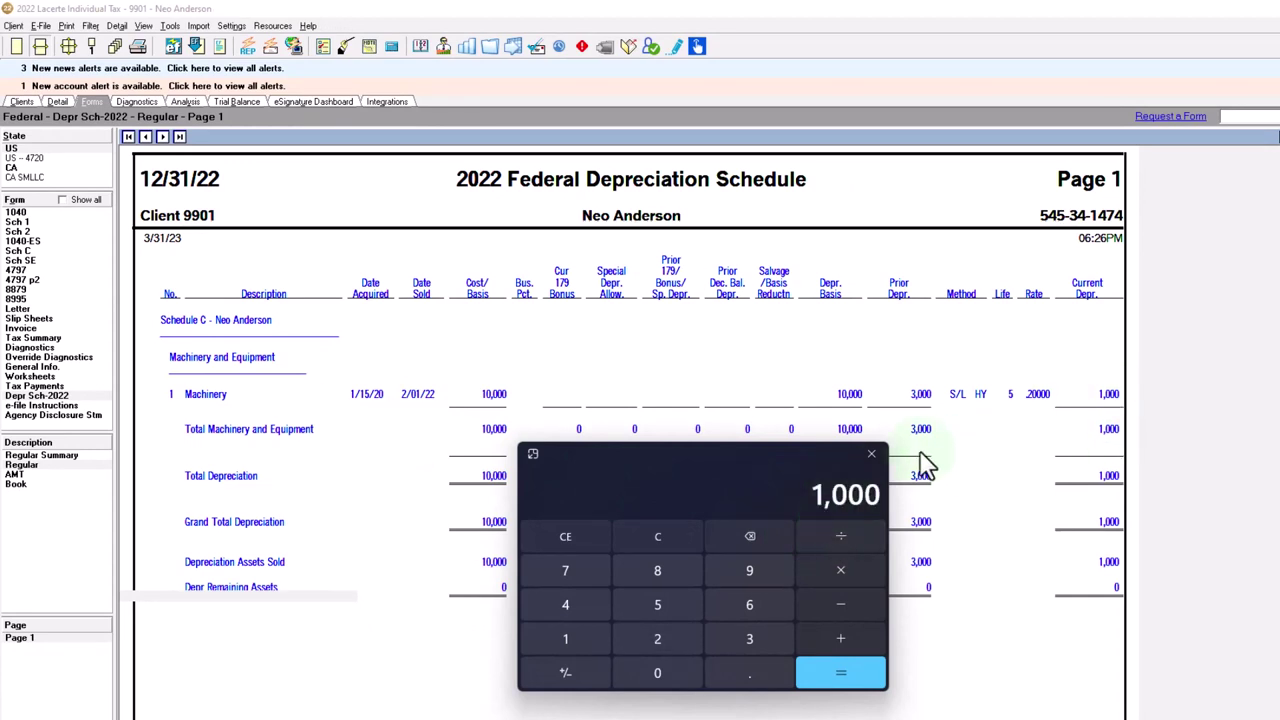
key(alt+F4)
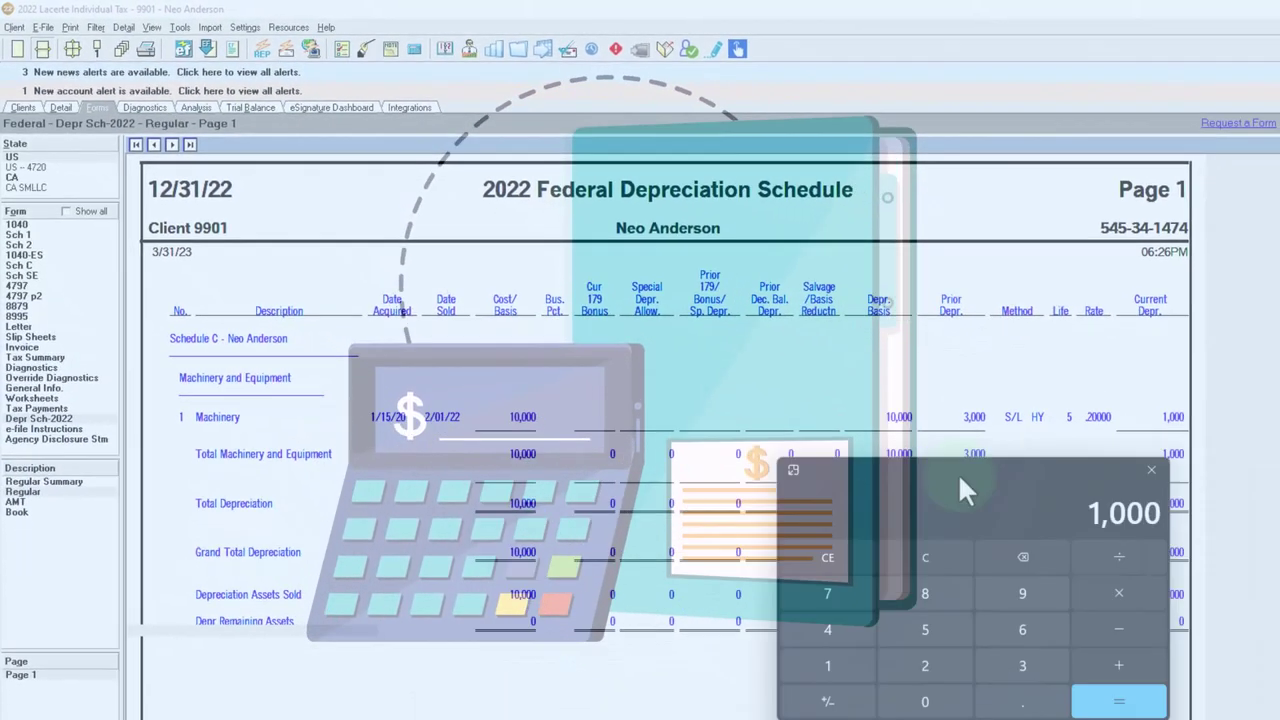
Step: Work out Machinery's adjusted basis on the calculator as 10,000 minus 3,000 minus 1,000
drag(958, 473, 810, 468)
click(815, 565)
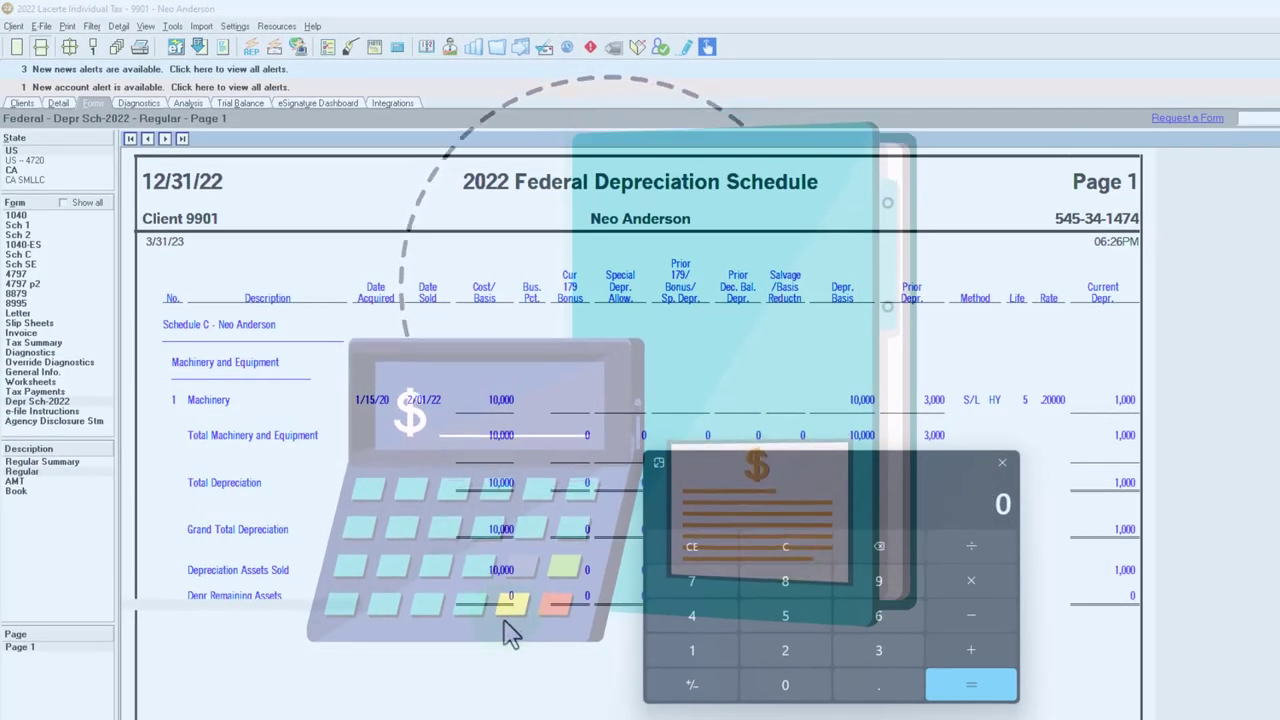
text(10)
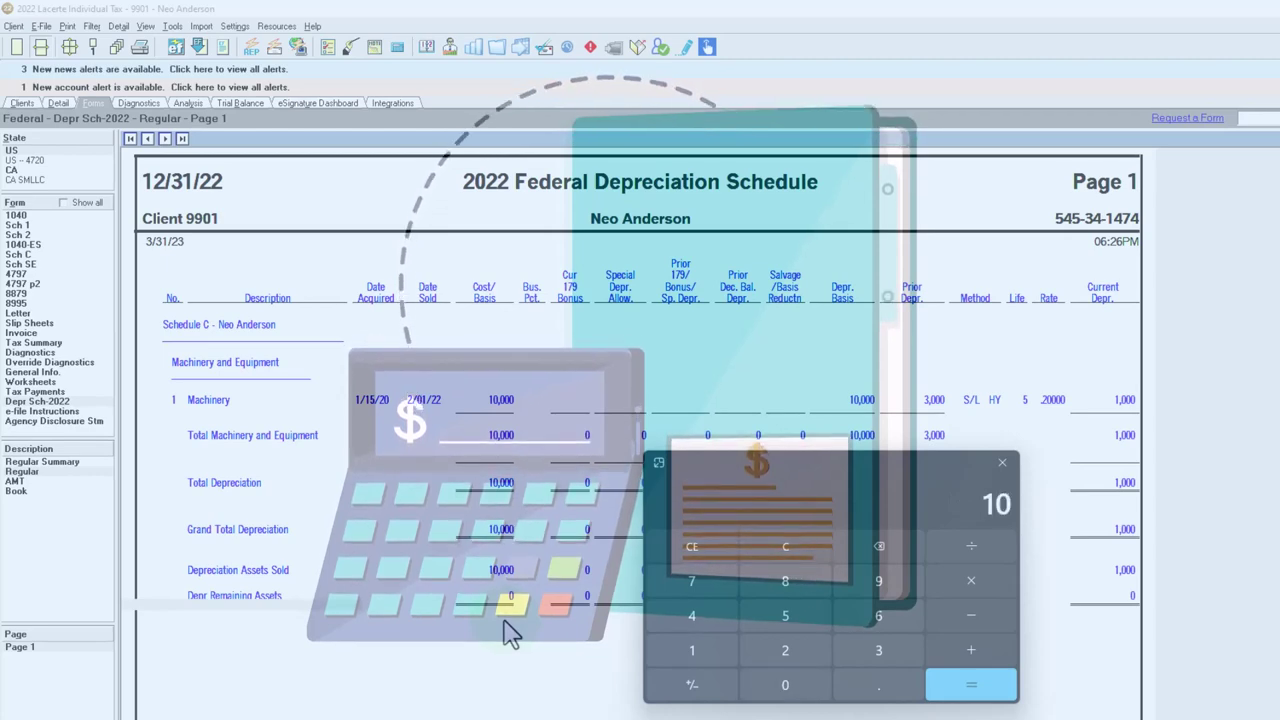
text(000-3)
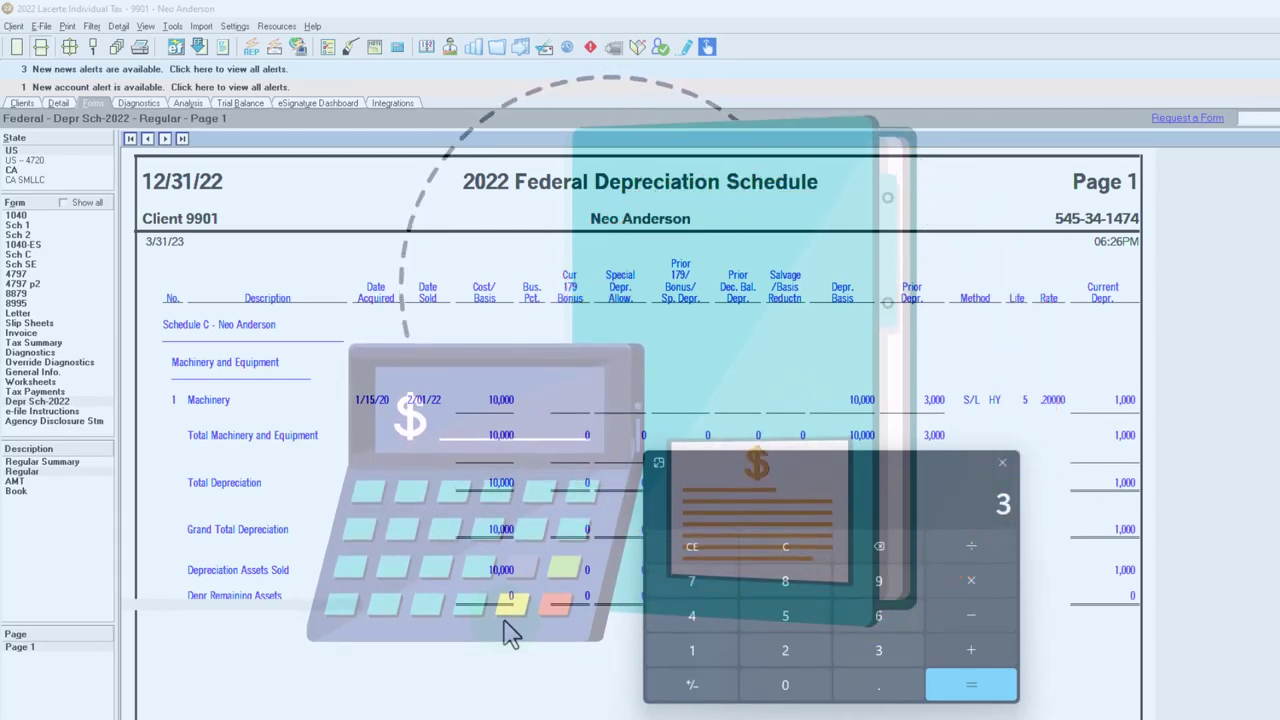
text(000)
key(Return)
text(1)
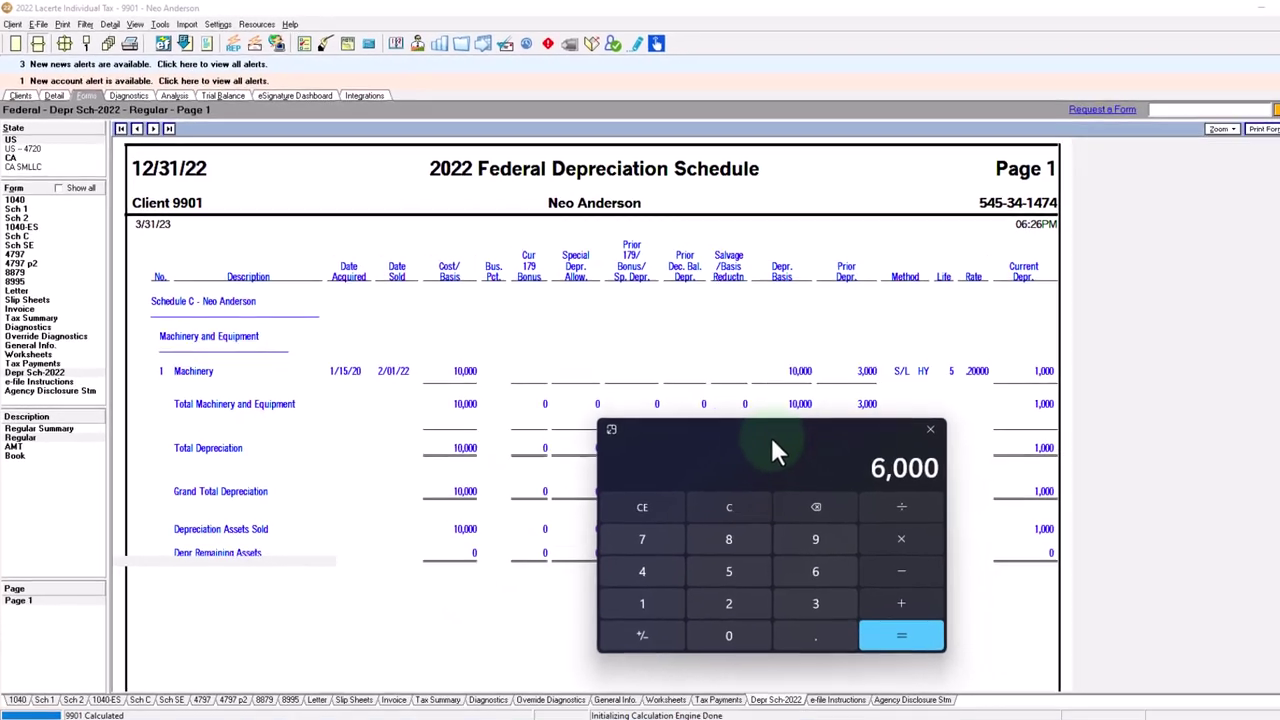
drag(770, 445, 1279, 340)
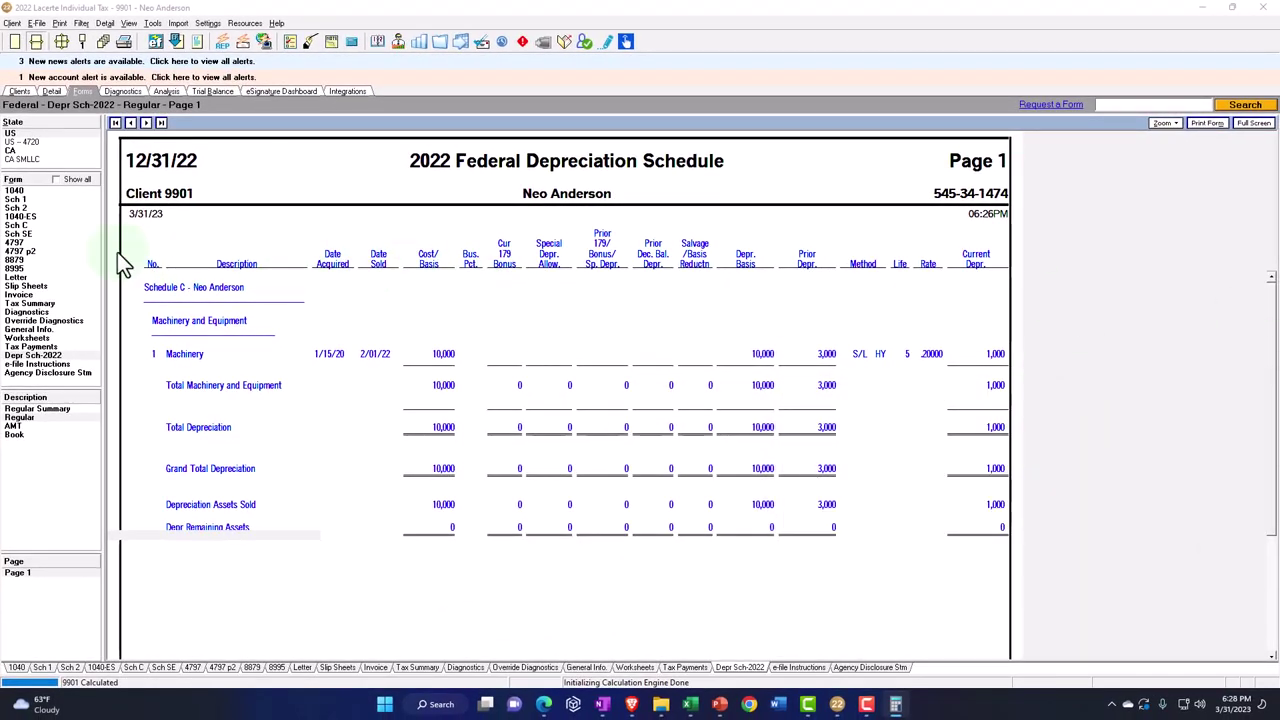
Step: Examine how the Machinery sale is reported on Form 4797 and on its AMT version
click(32, 244)
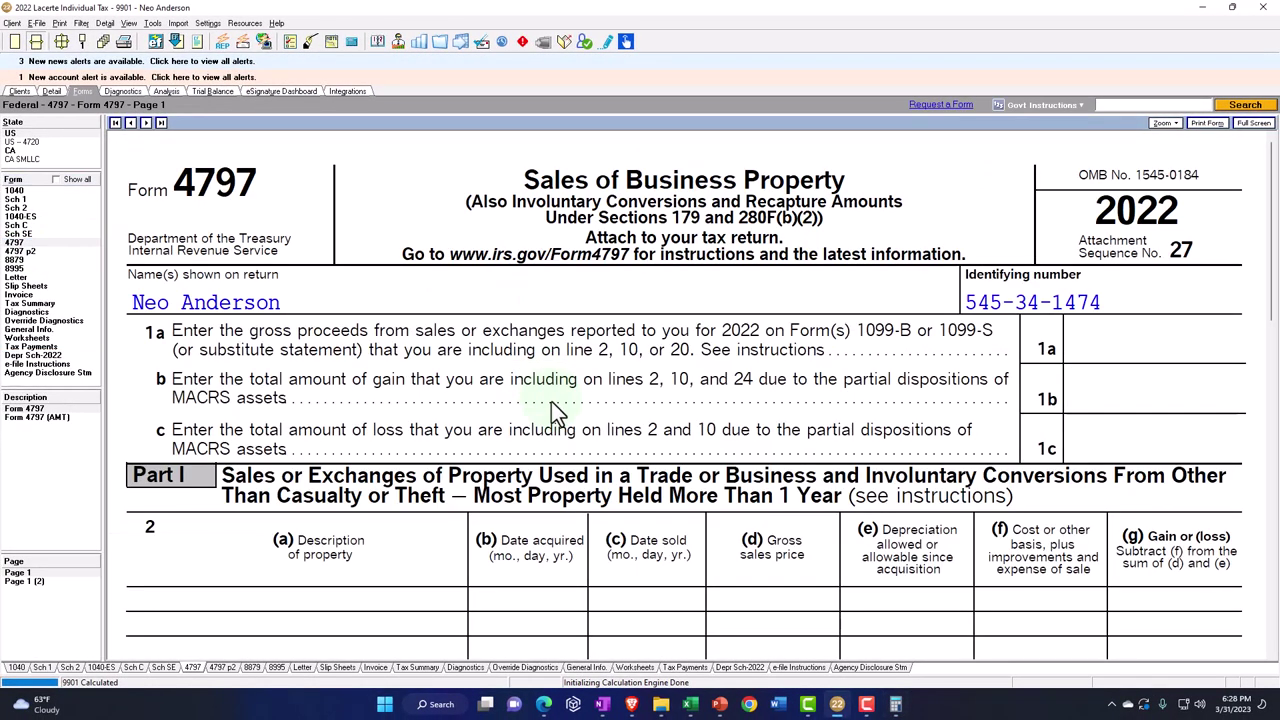
scroll(551, 405, down, 4)
scroll(551, 405, up, 4)
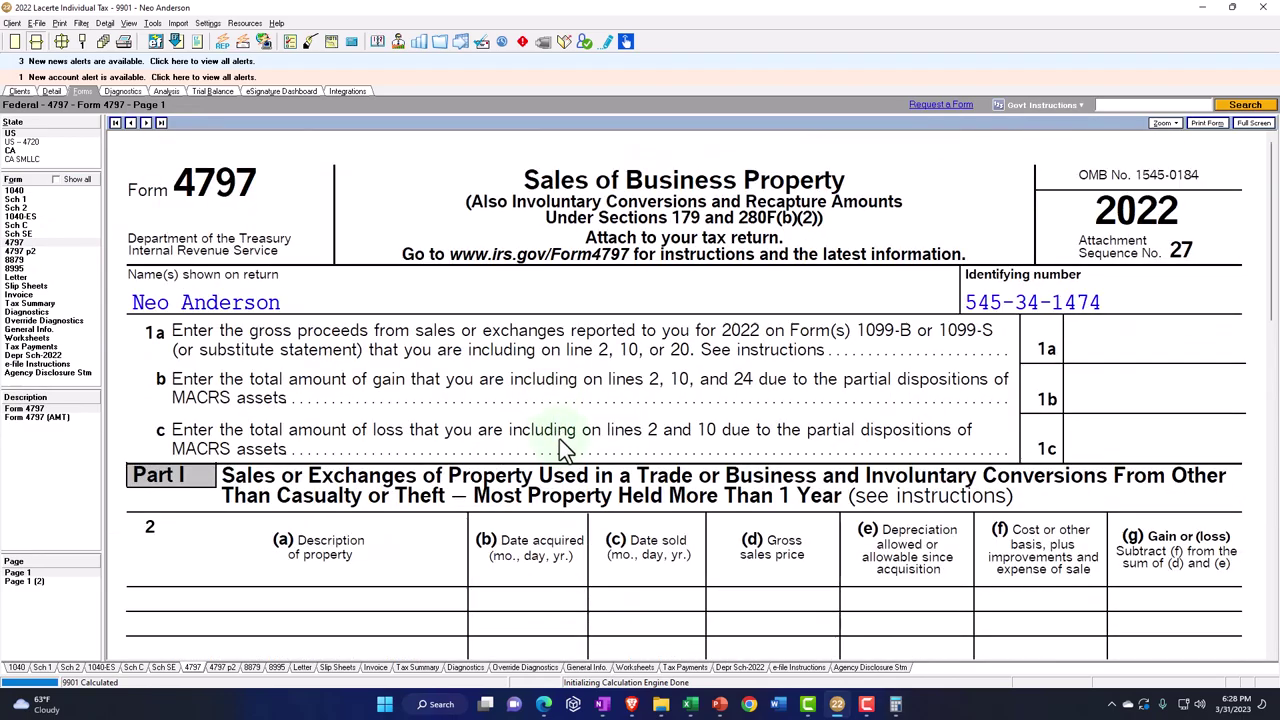
scroll(565, 448, down, 11)
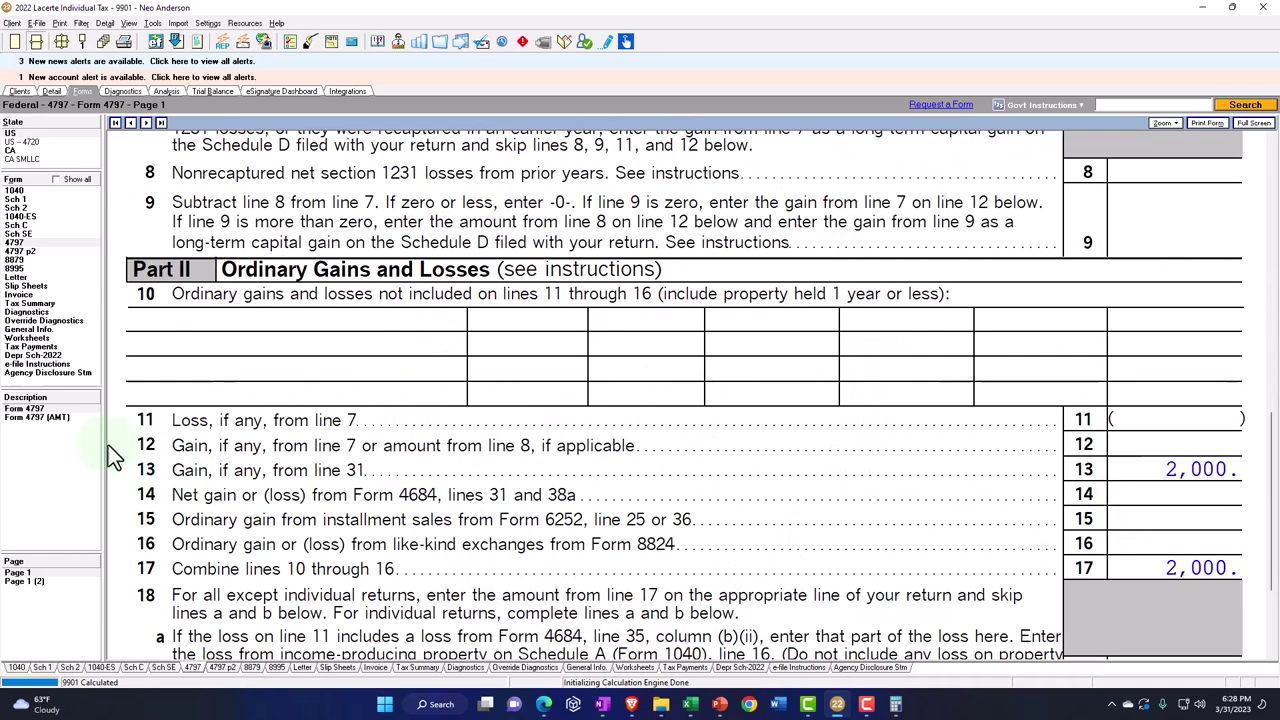
click(37, 418)
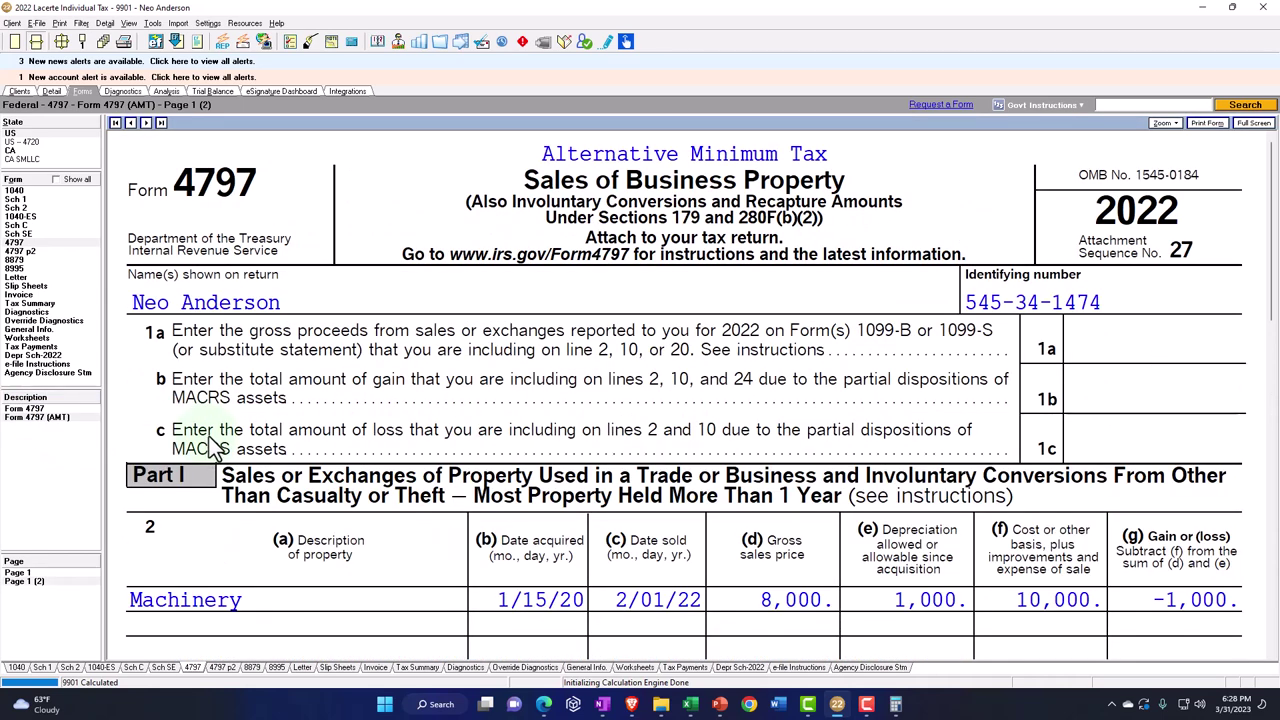
scroll(213, 447, down, 1)
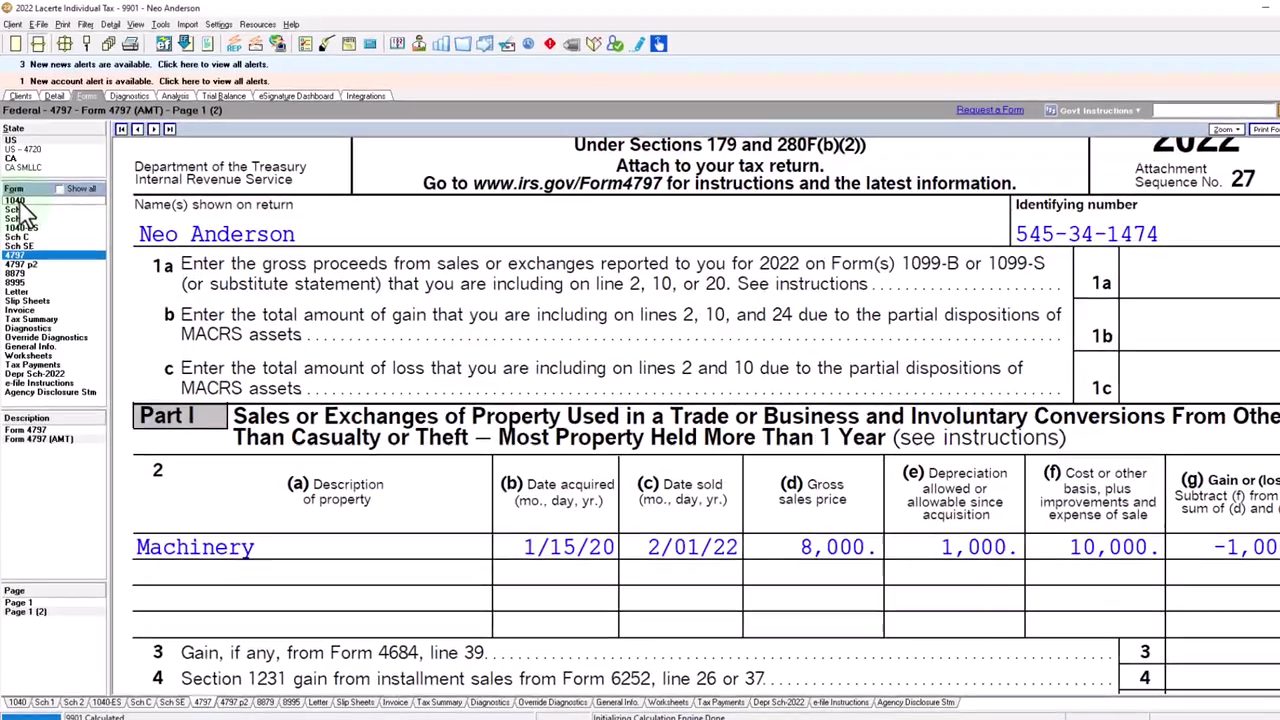
Step: Trace the Form 4797 gain through Form 1040 and Schedule 1, and check the tax on Form 1040 page 2
click(15, 191)
scroll(800, 570, down, 6)
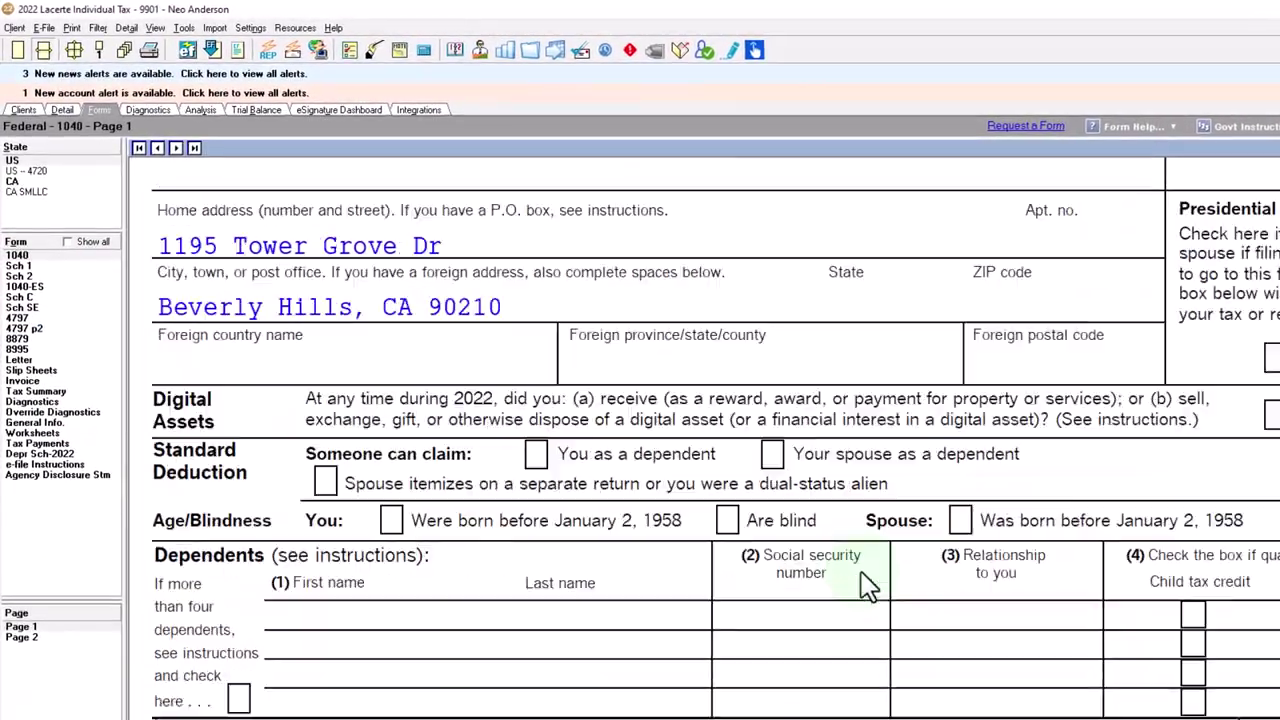
scroll(859, 565, down, 6)
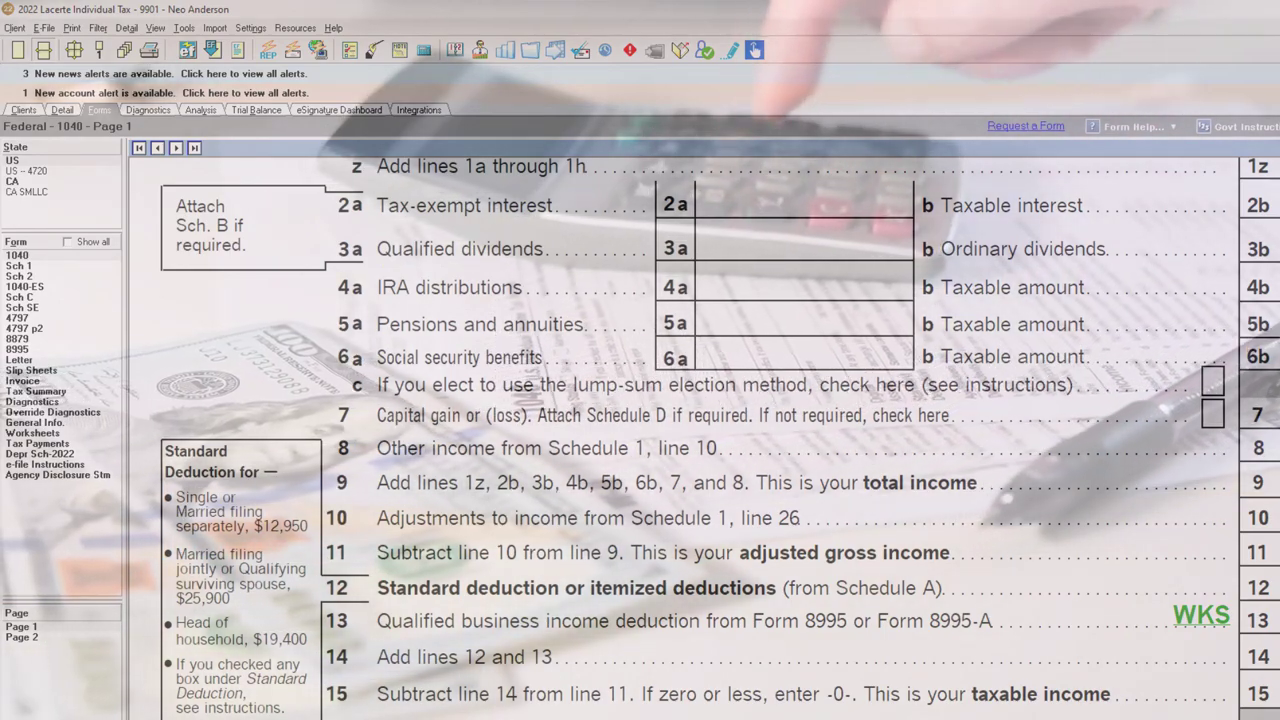
click(54, 264)
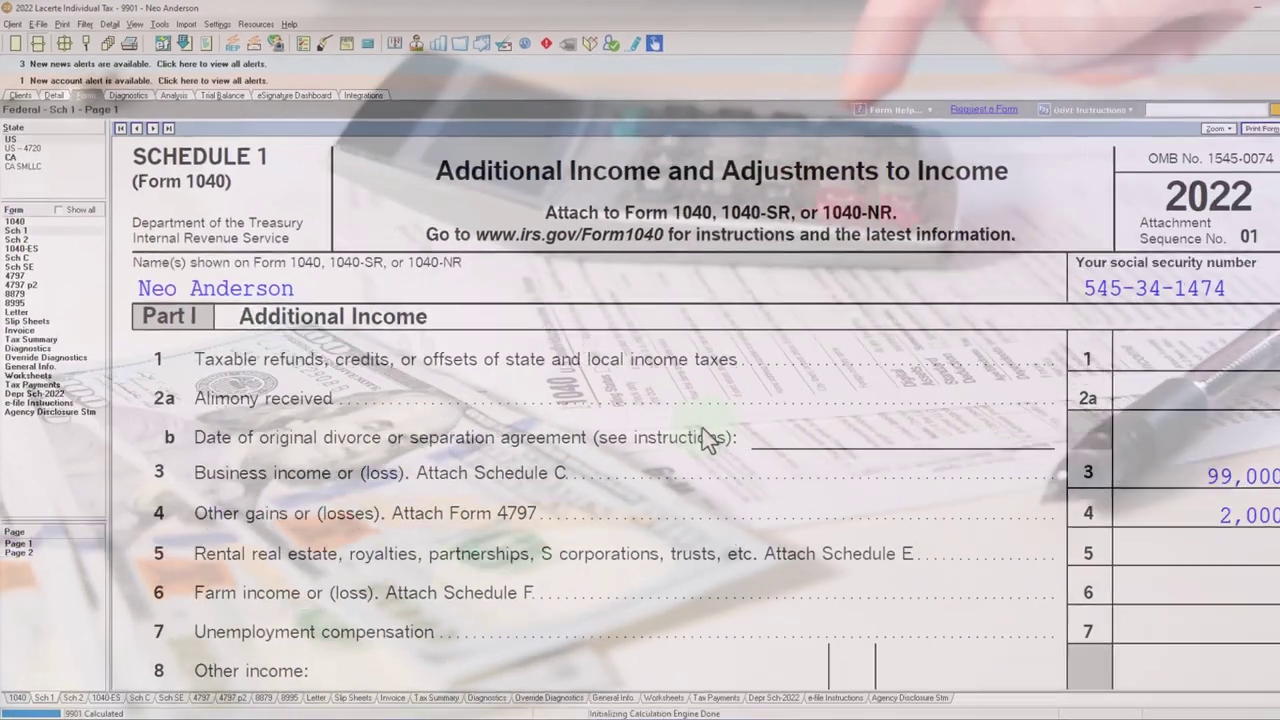
scroll(1058, 432, down, 2)
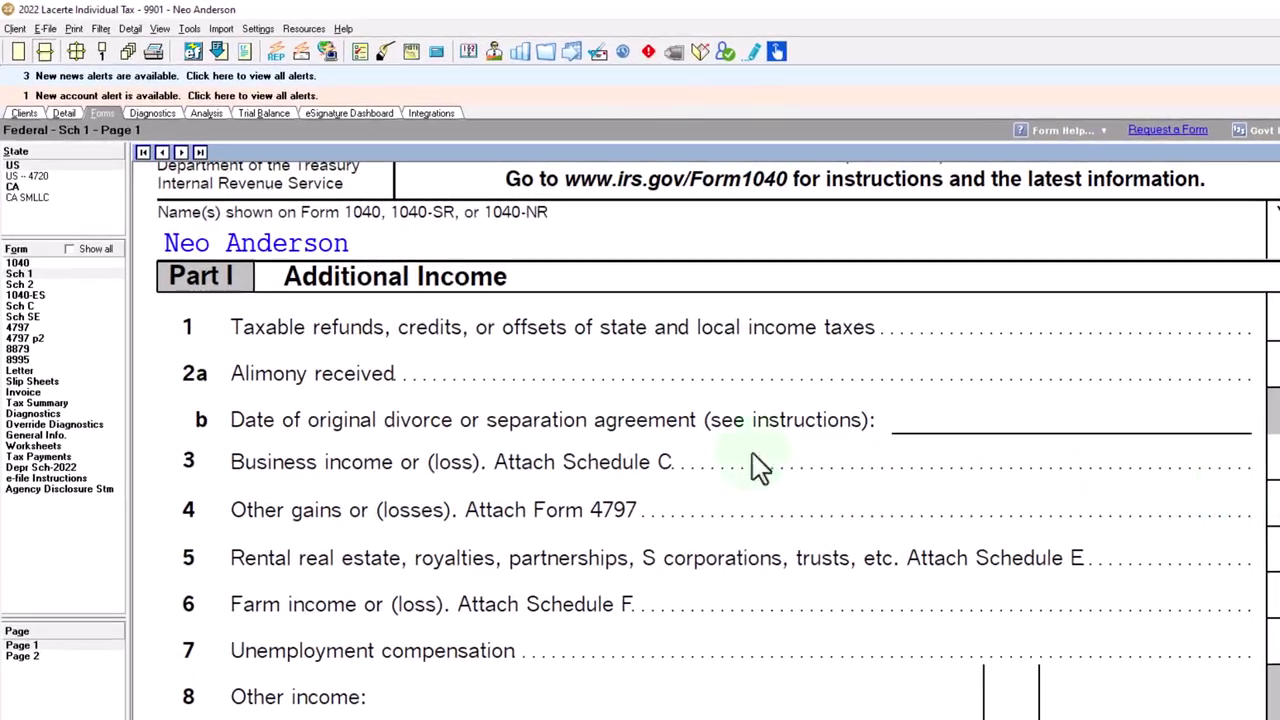
click(31, 264)
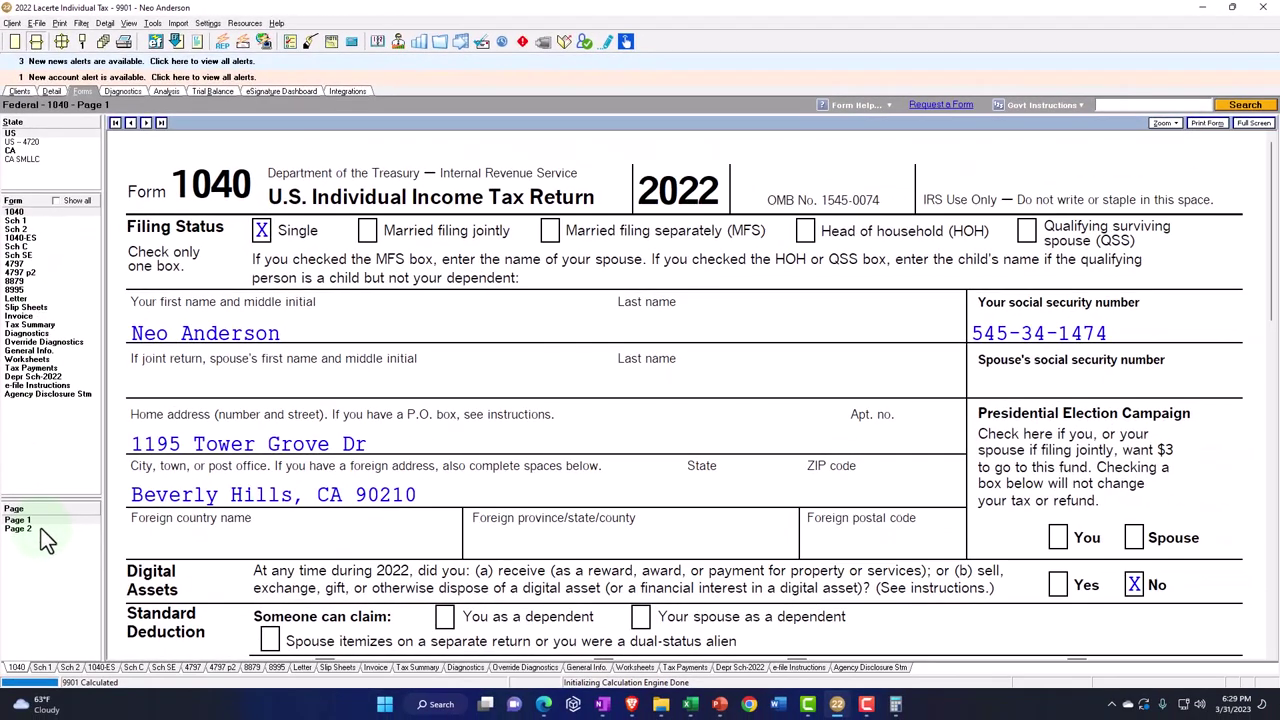
click(45, 655)
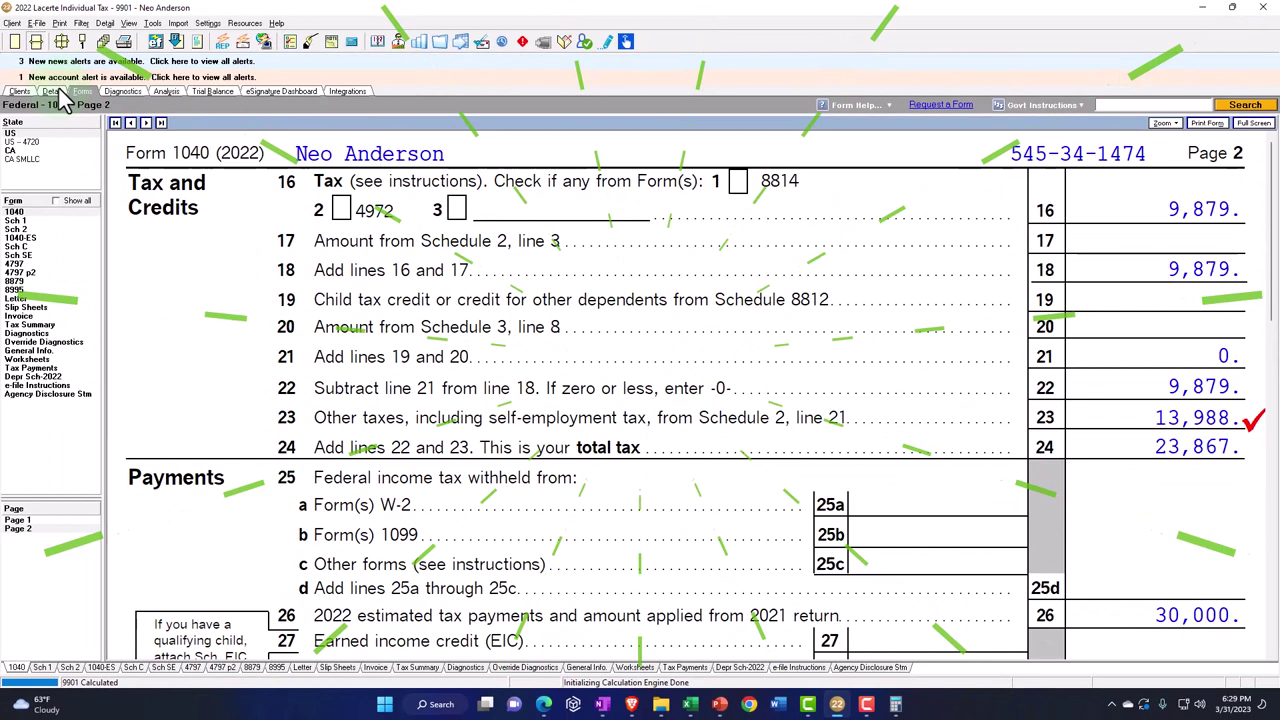
Step: Set Machinery's Form 4797 sales price to 11,000
click(52, 91)
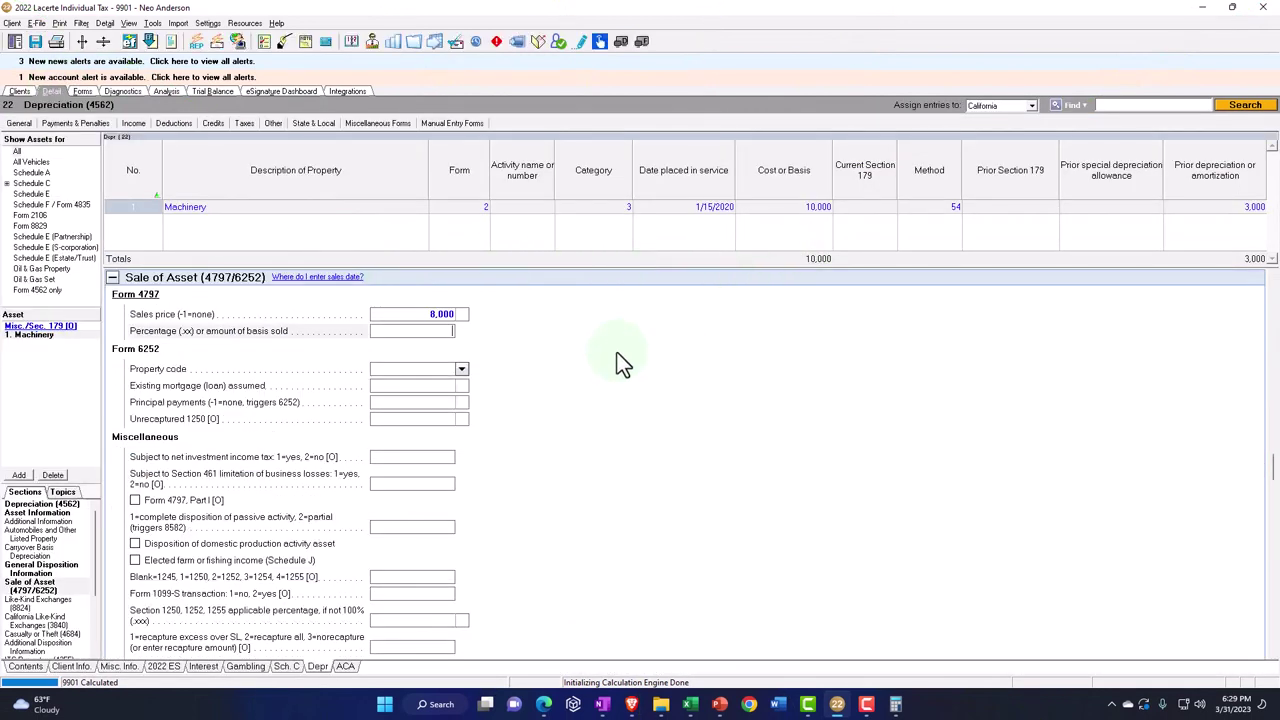
click(440, 314)
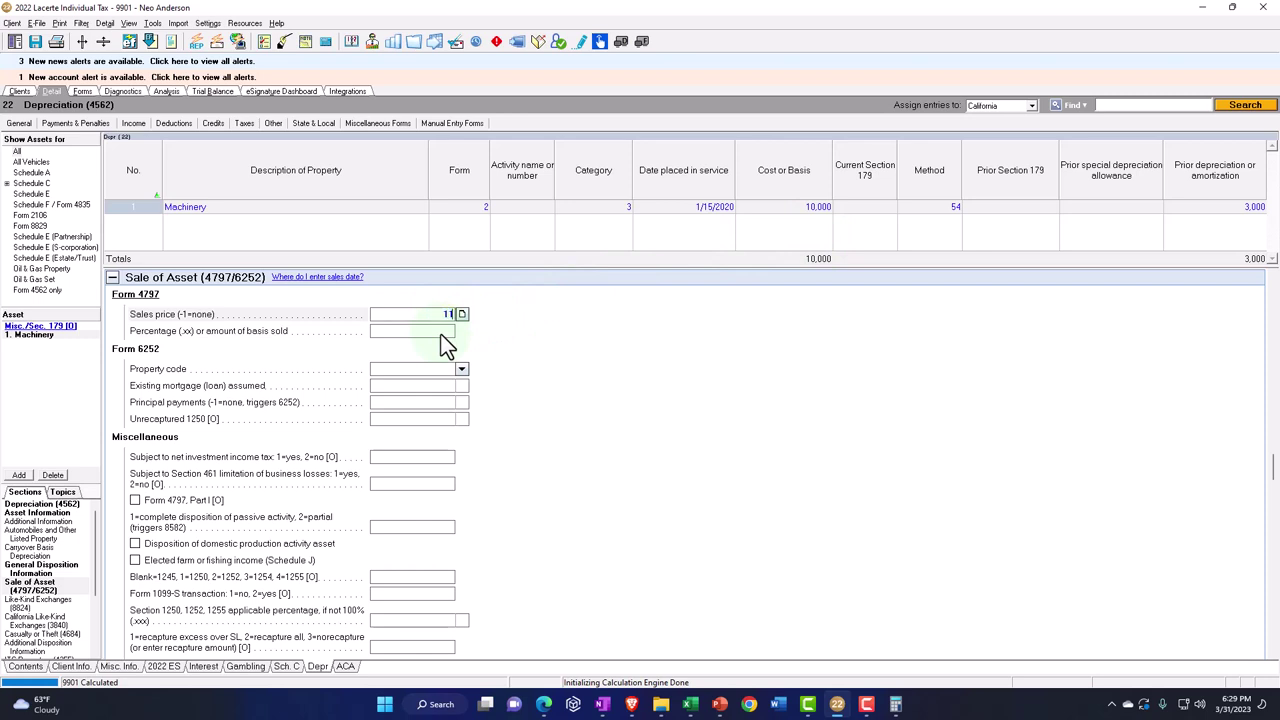
key(Return)
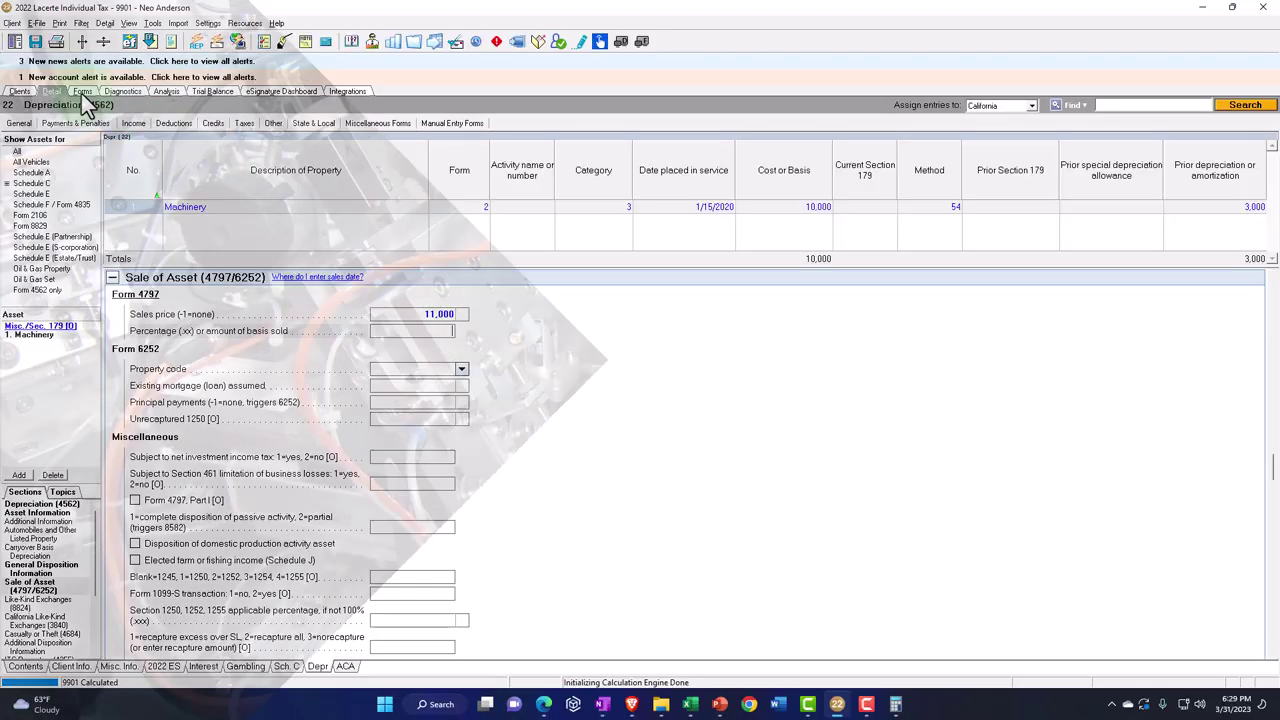
Step: Review the Qualified Dividends and Capital Gain Tax Worksheet behind Form 1040 line 16
click(82, 92)
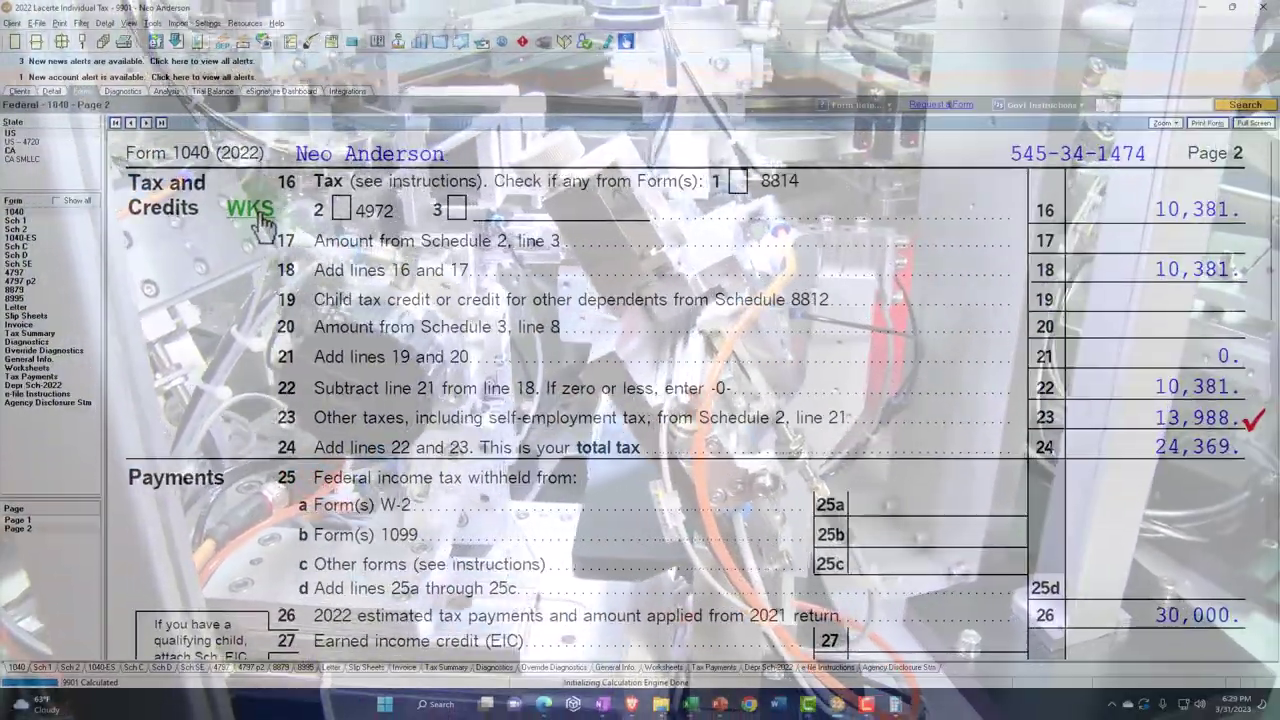
click(262, 222)
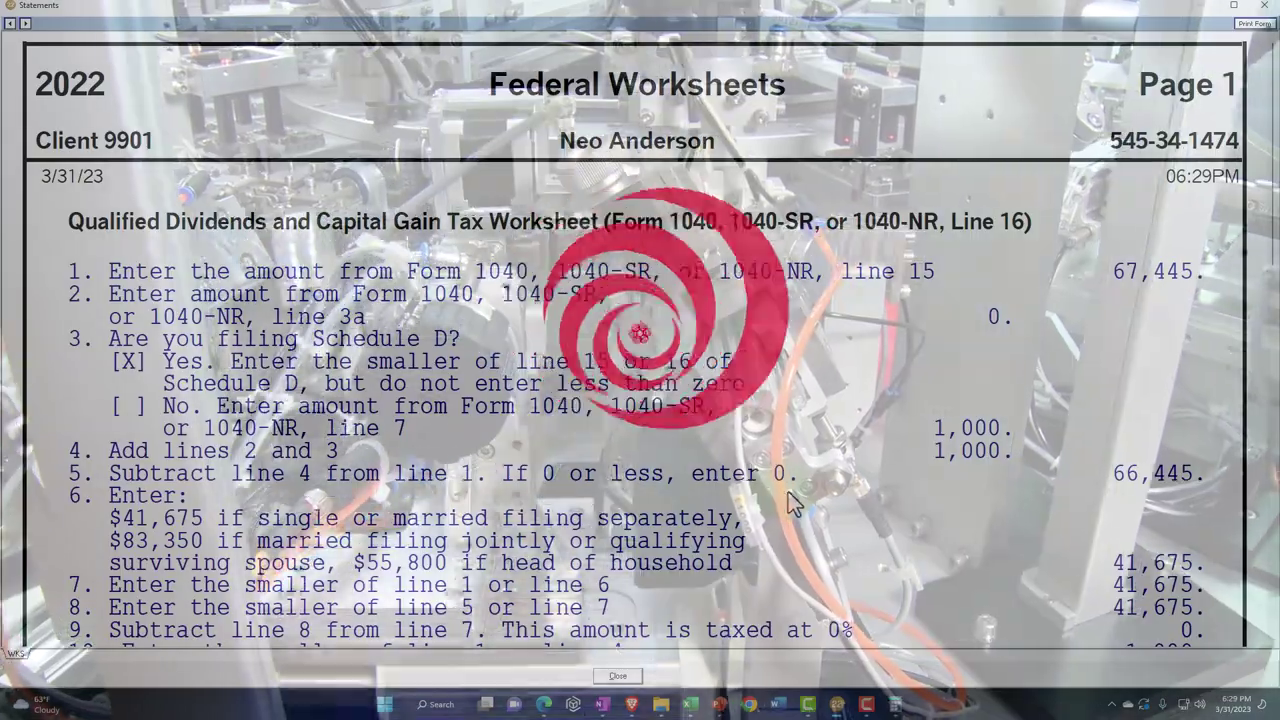
click(788, 492)
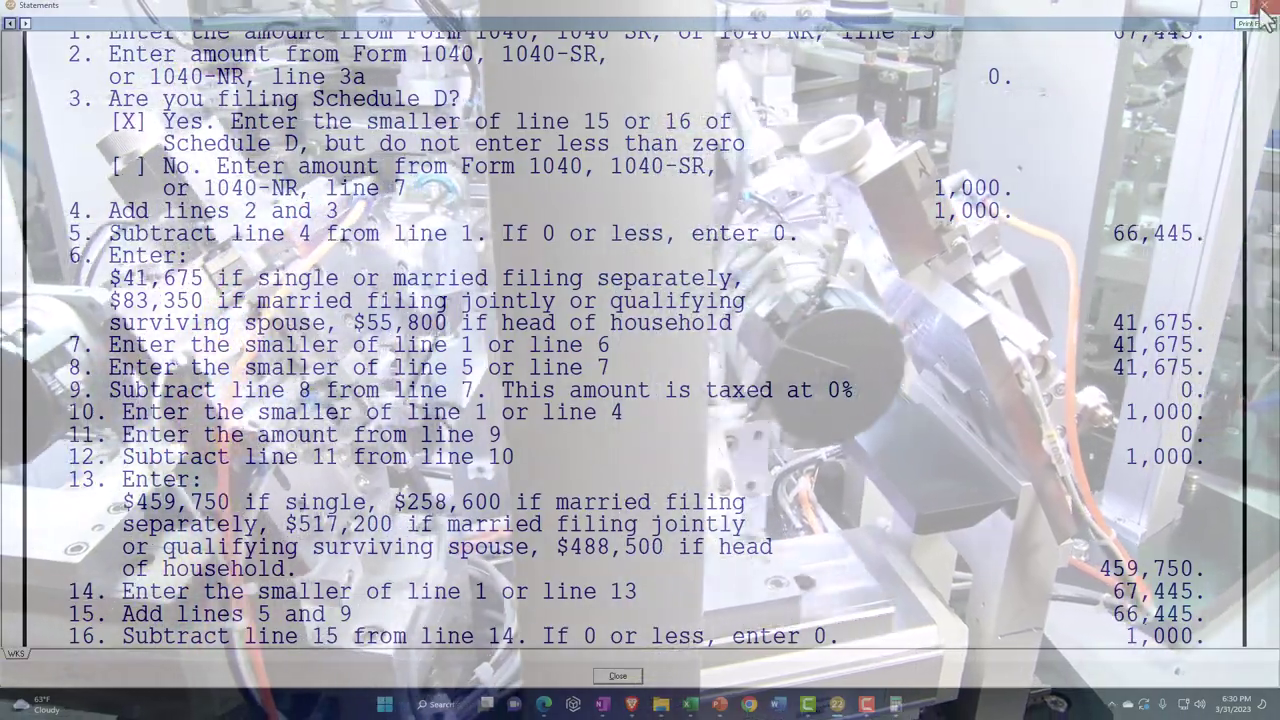
click(1262, 5)
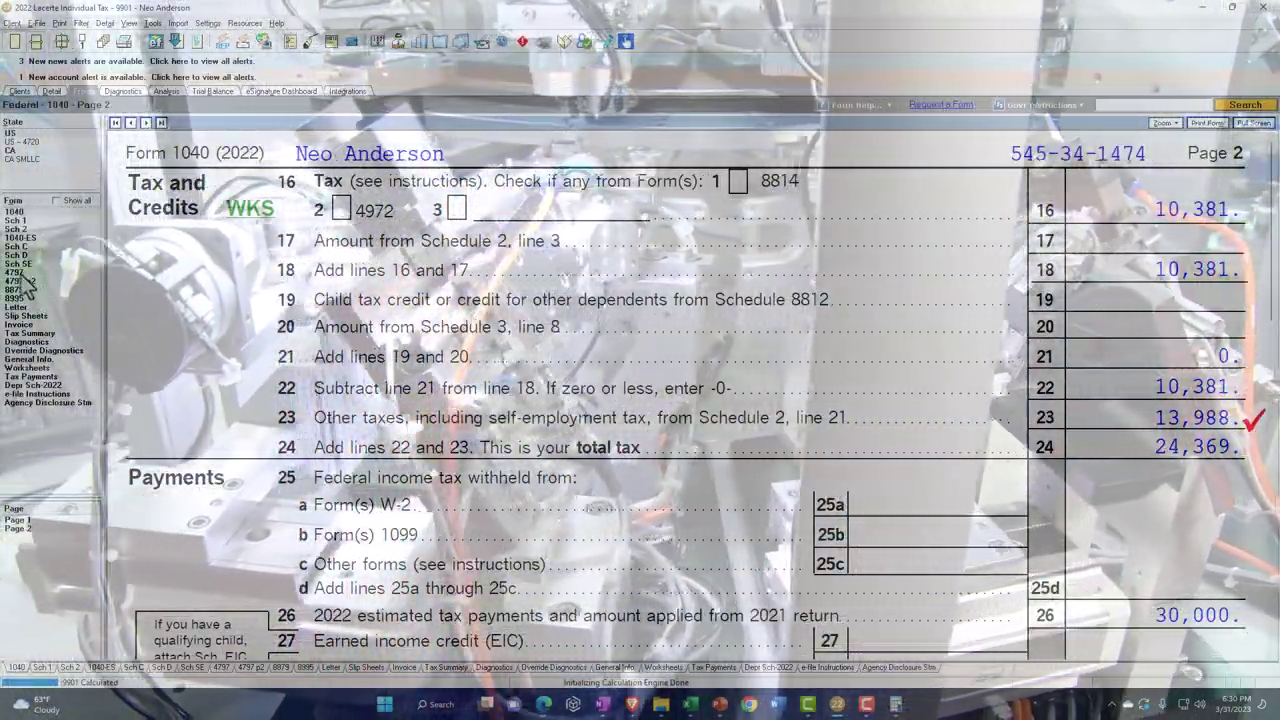
Step: Examine Part I and Part II of Form 4797 page 1 for the reporting of the Machinery gain
click(20, 272)
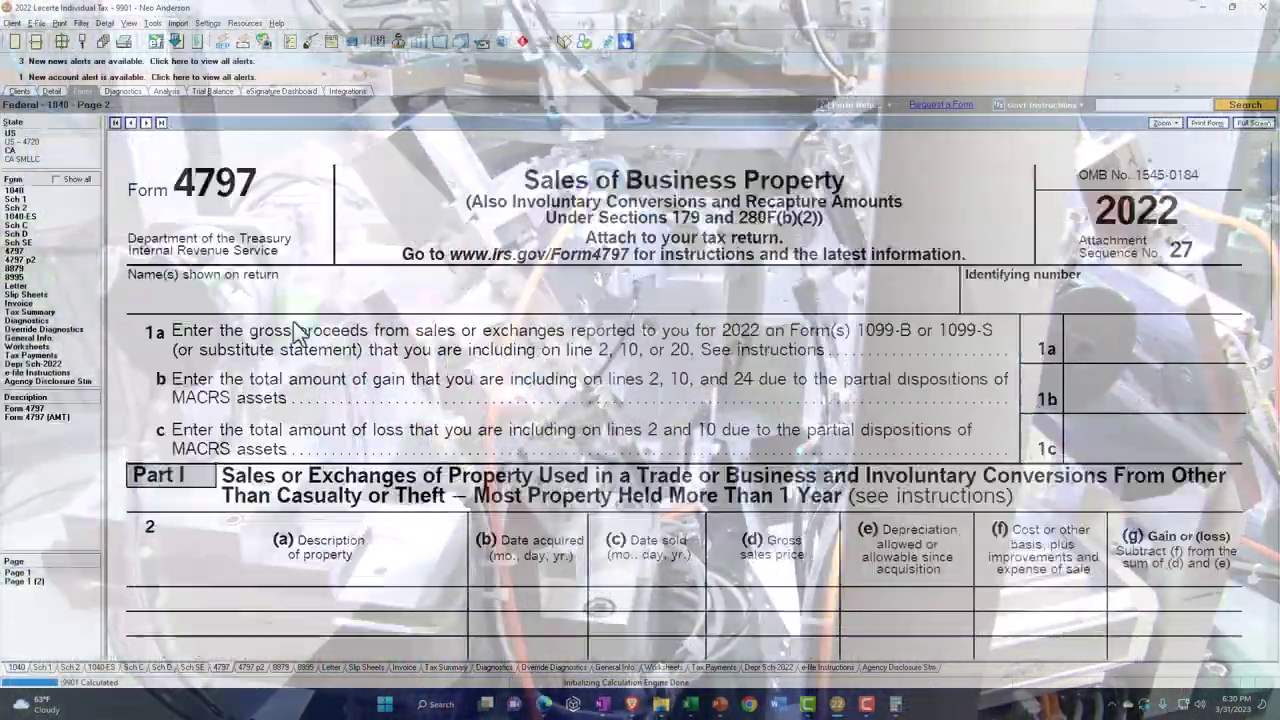
scroll(378, 415, down, 1)
scroll(378, 415, down, 3)
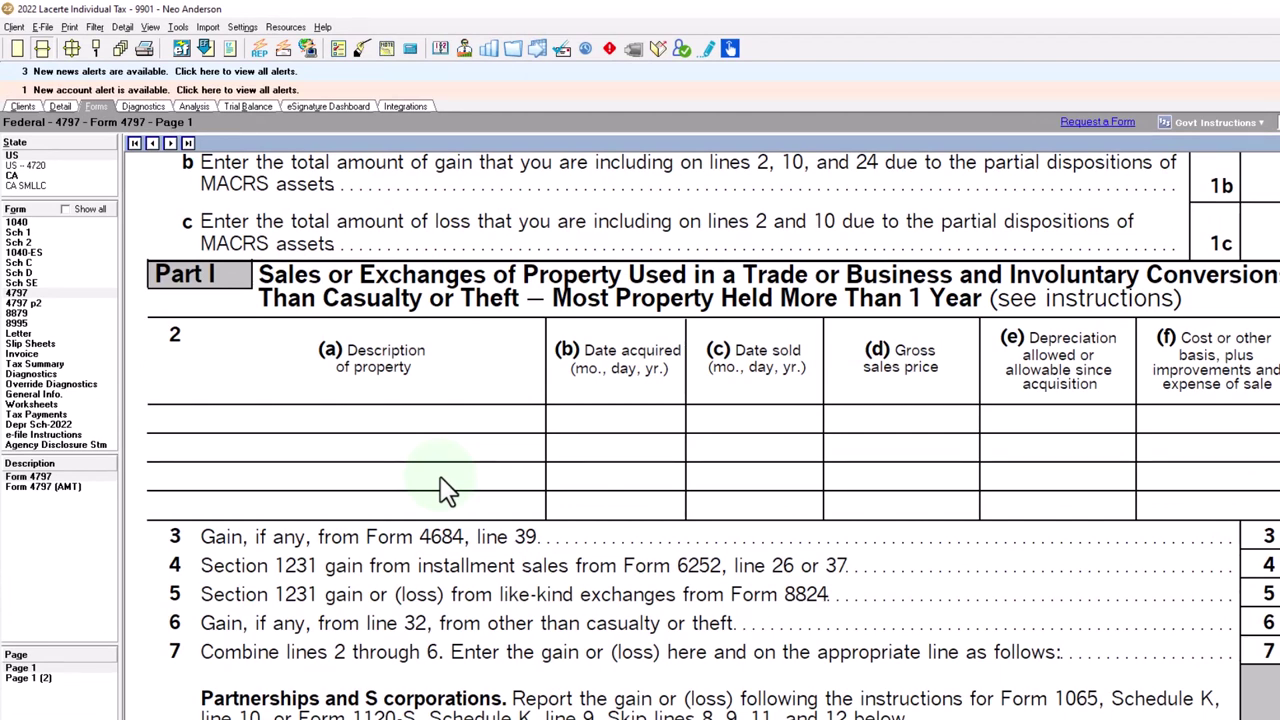
scroll(445, 490, down, 1)
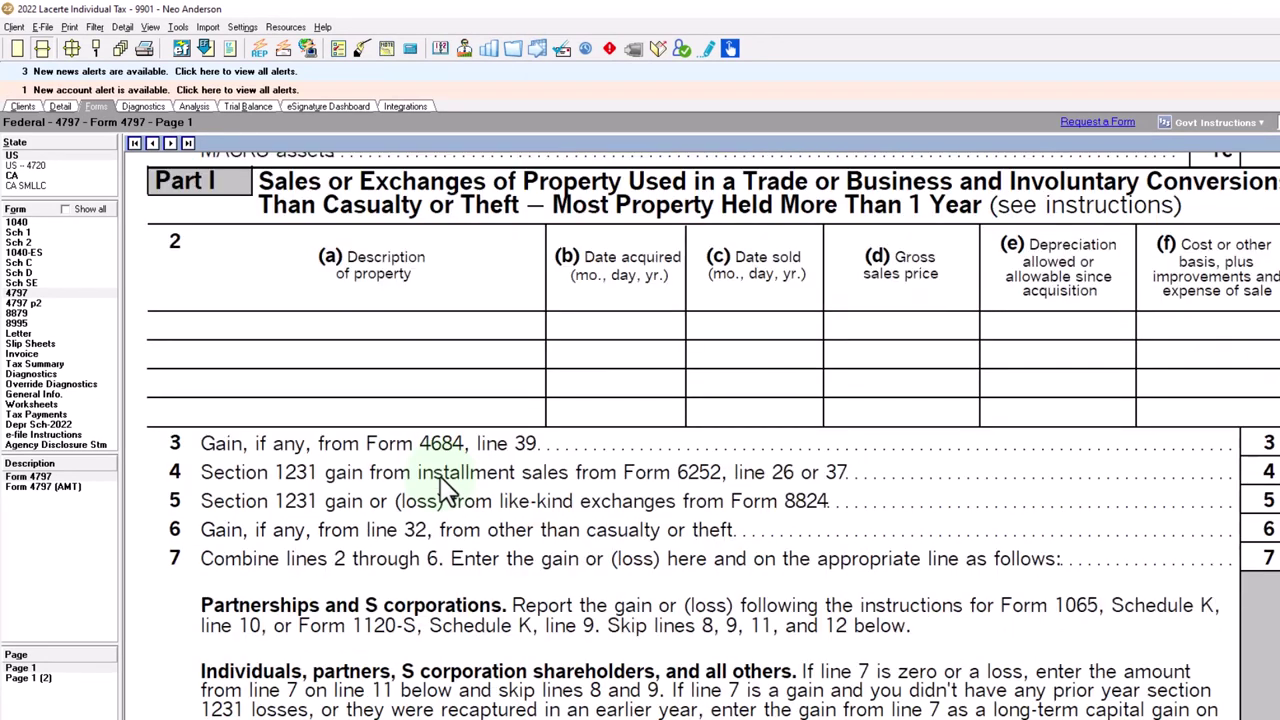
scroll(445, 490, down, 5)
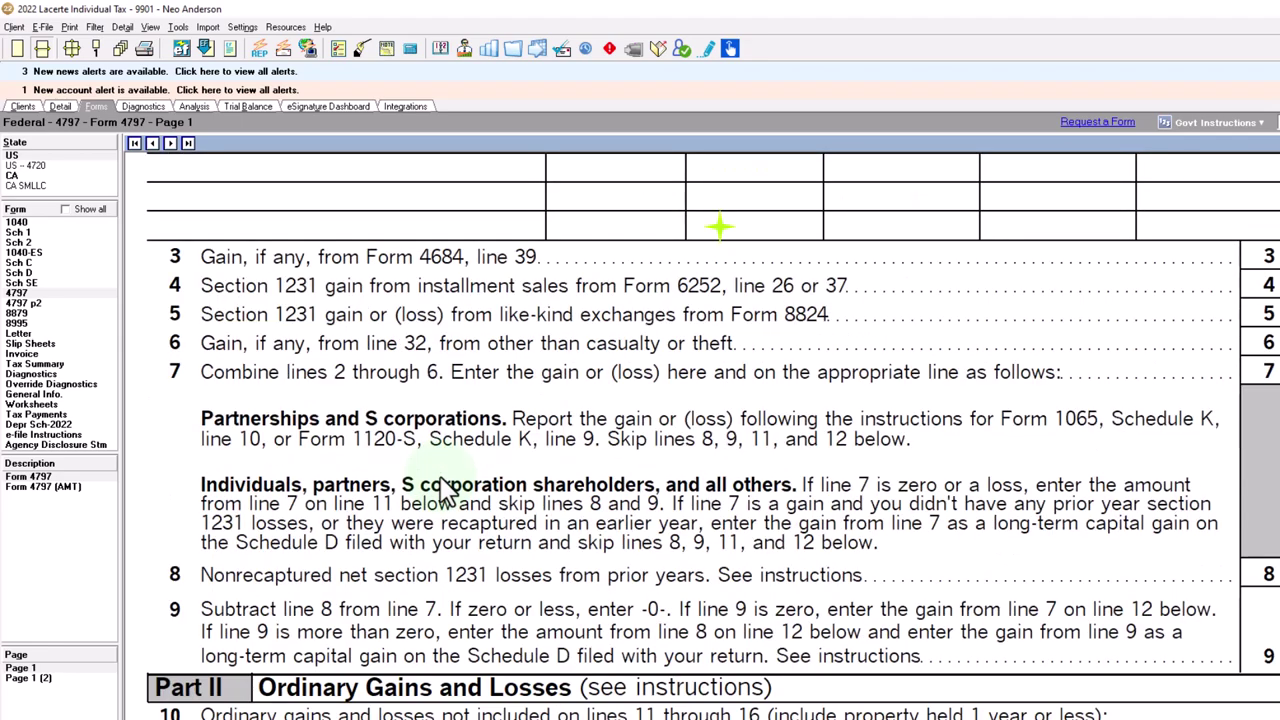
scroll(440, 478, down, 1)
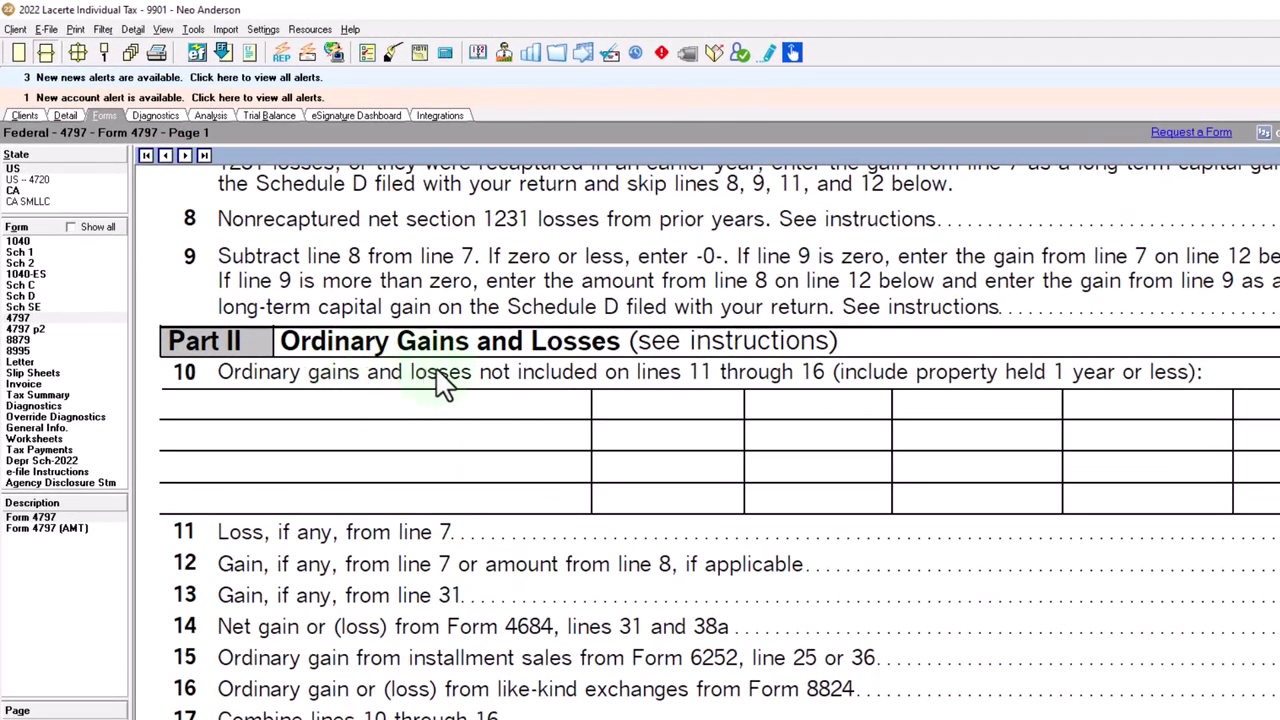
scroll(548, 530, up, 5)
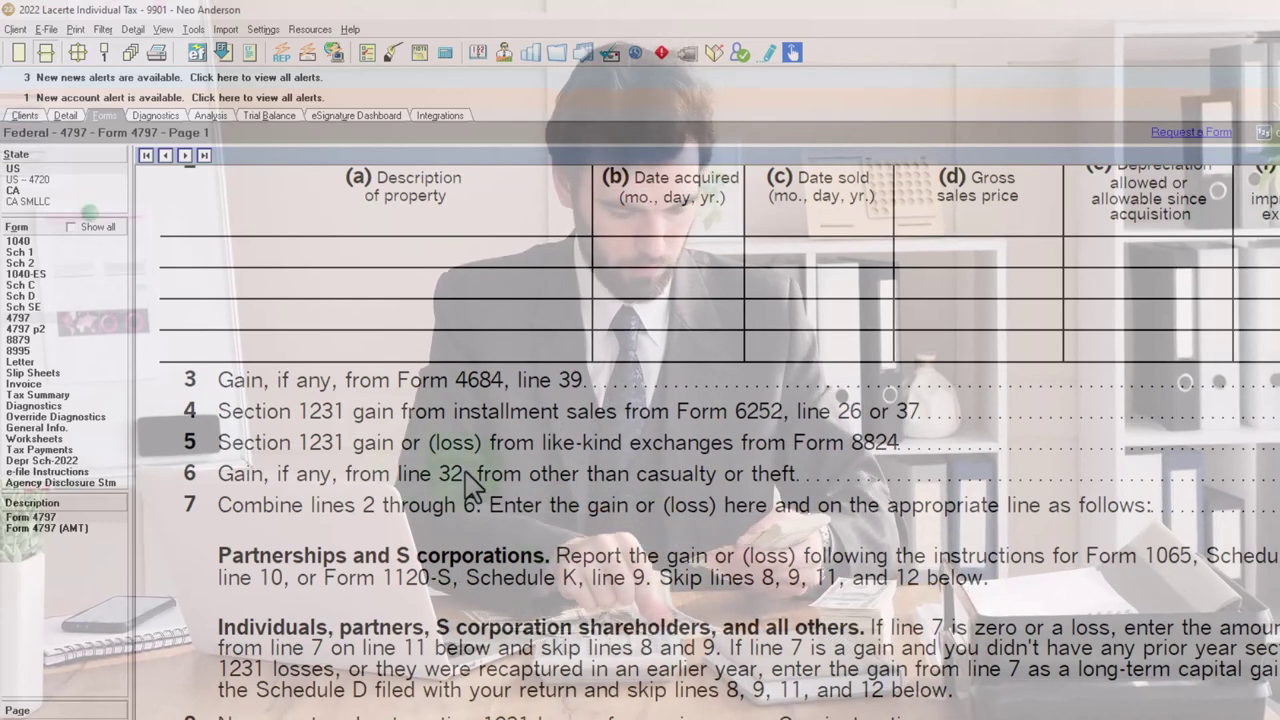
scroll(512, 545, up, 1)
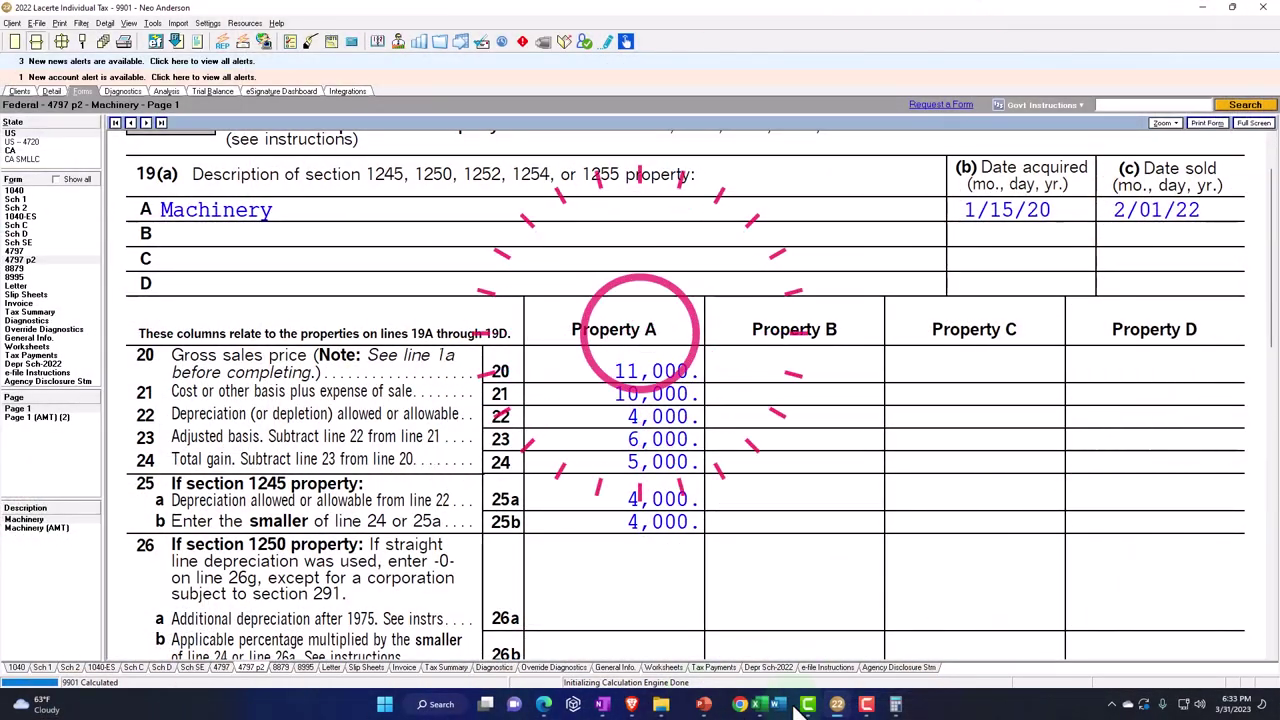
Step: Switch to the blank Excel workbook, widen column A, and enter Cost in A1 with 10,000 in B1
click(896, 705)
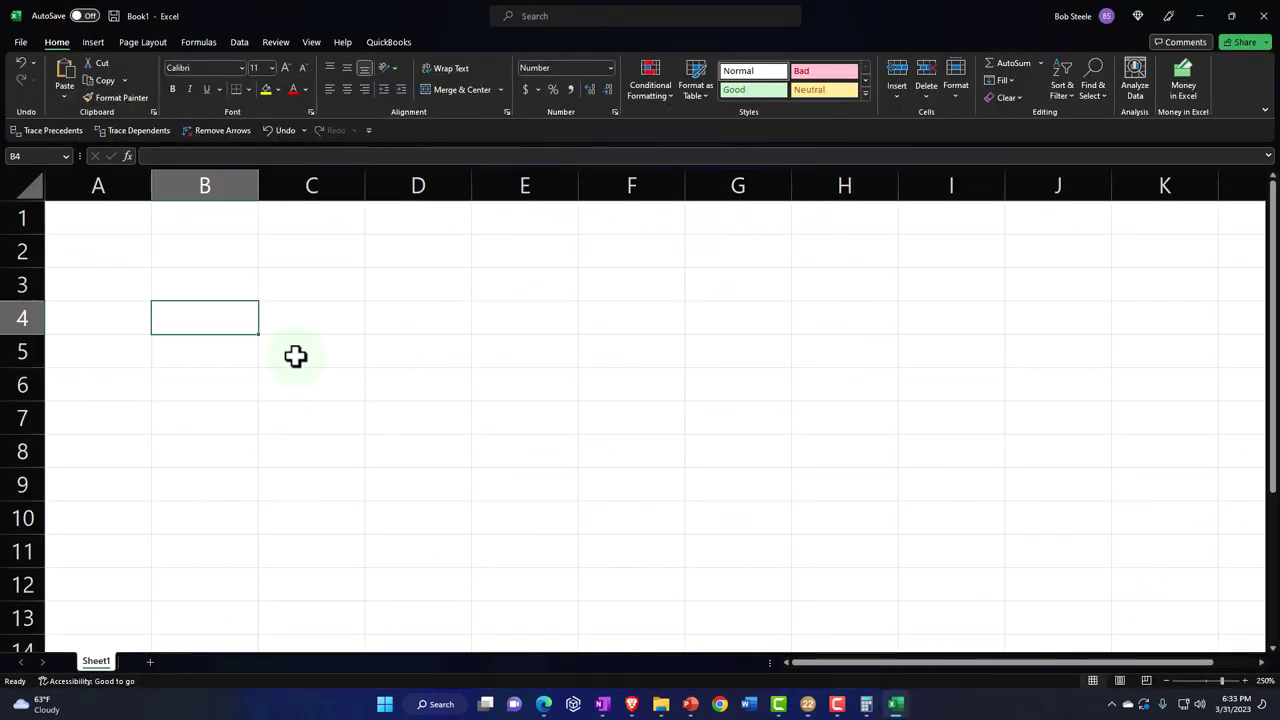
drag(148, 181, 270, 183)
click(134, 220)
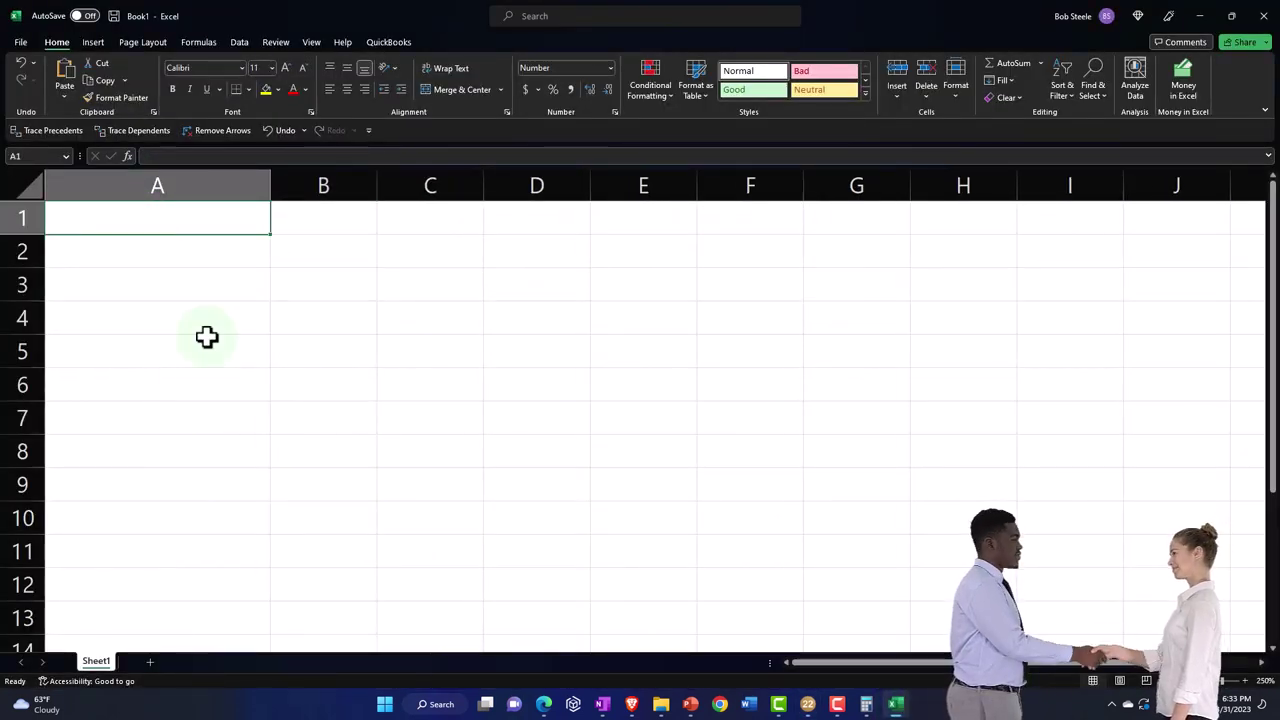
text(Cost)
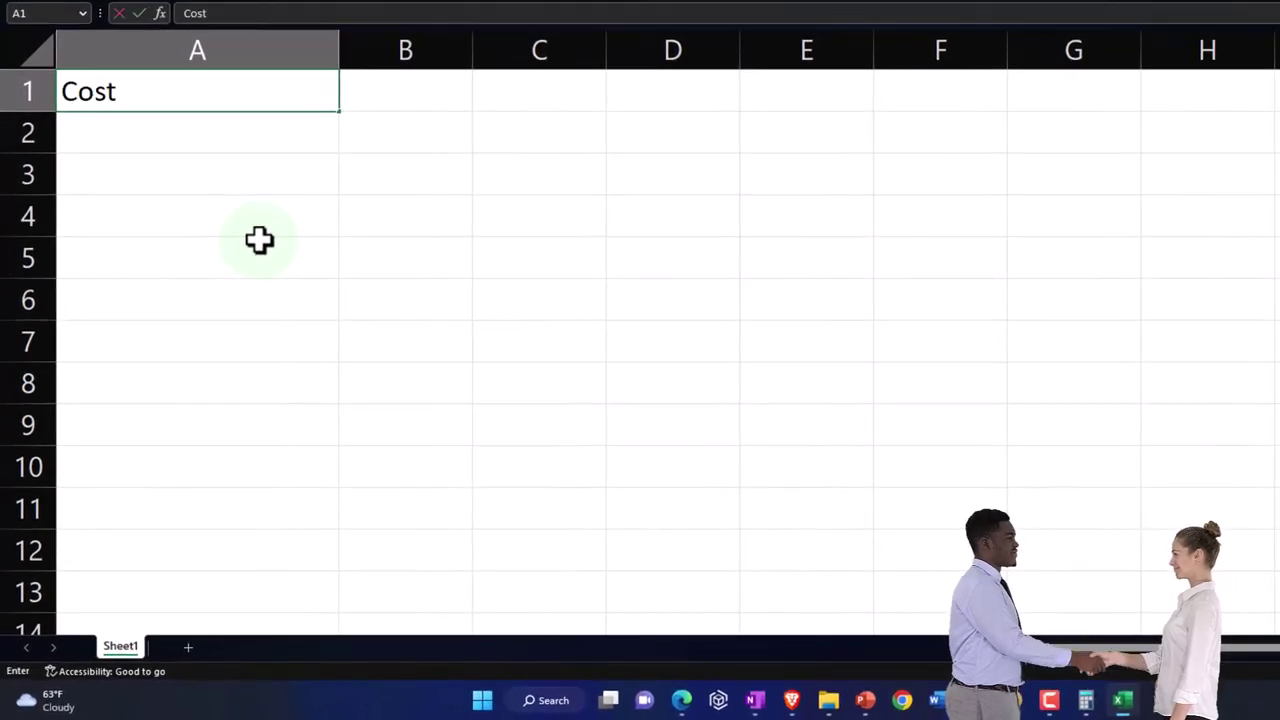
key(Tab)
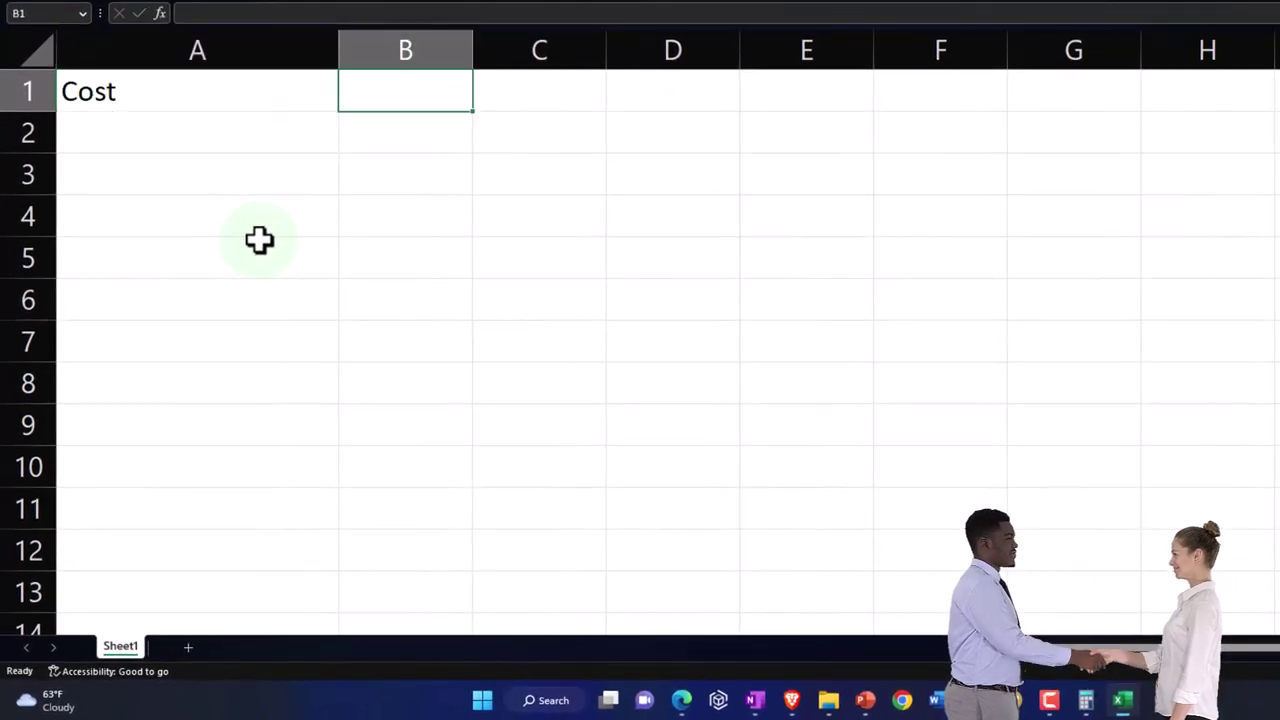
text(10,000)
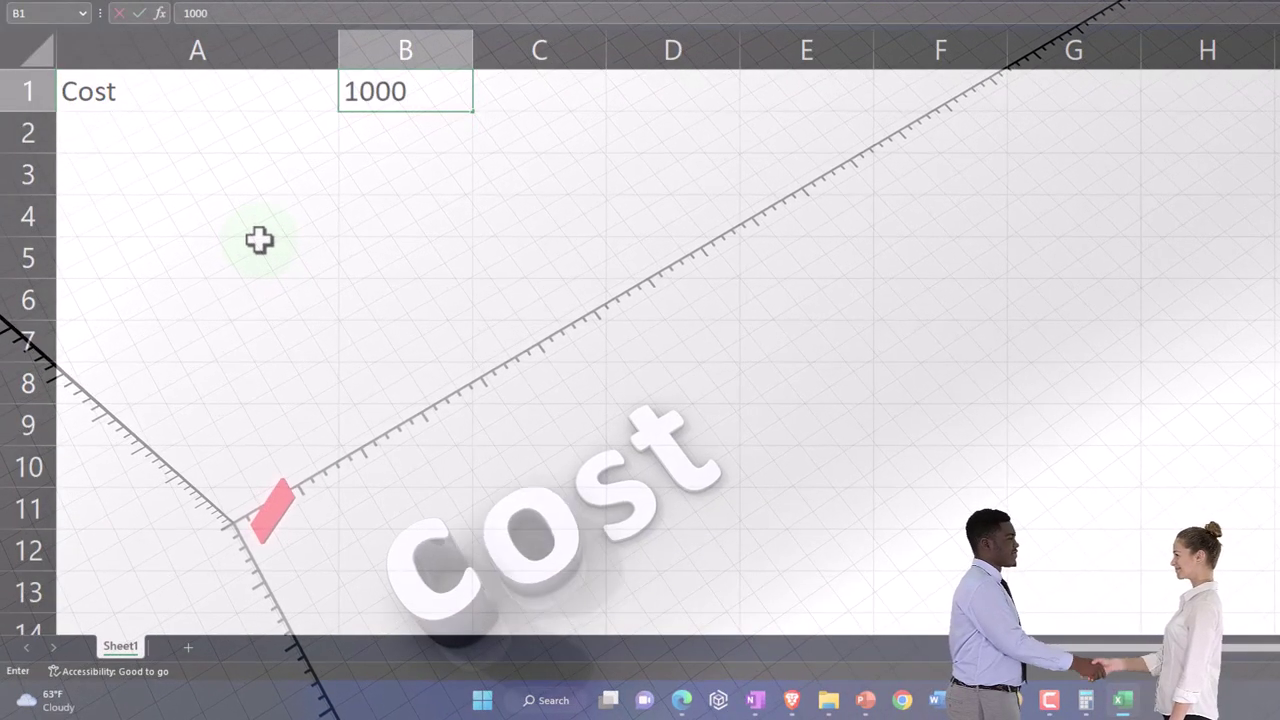
key(Return)
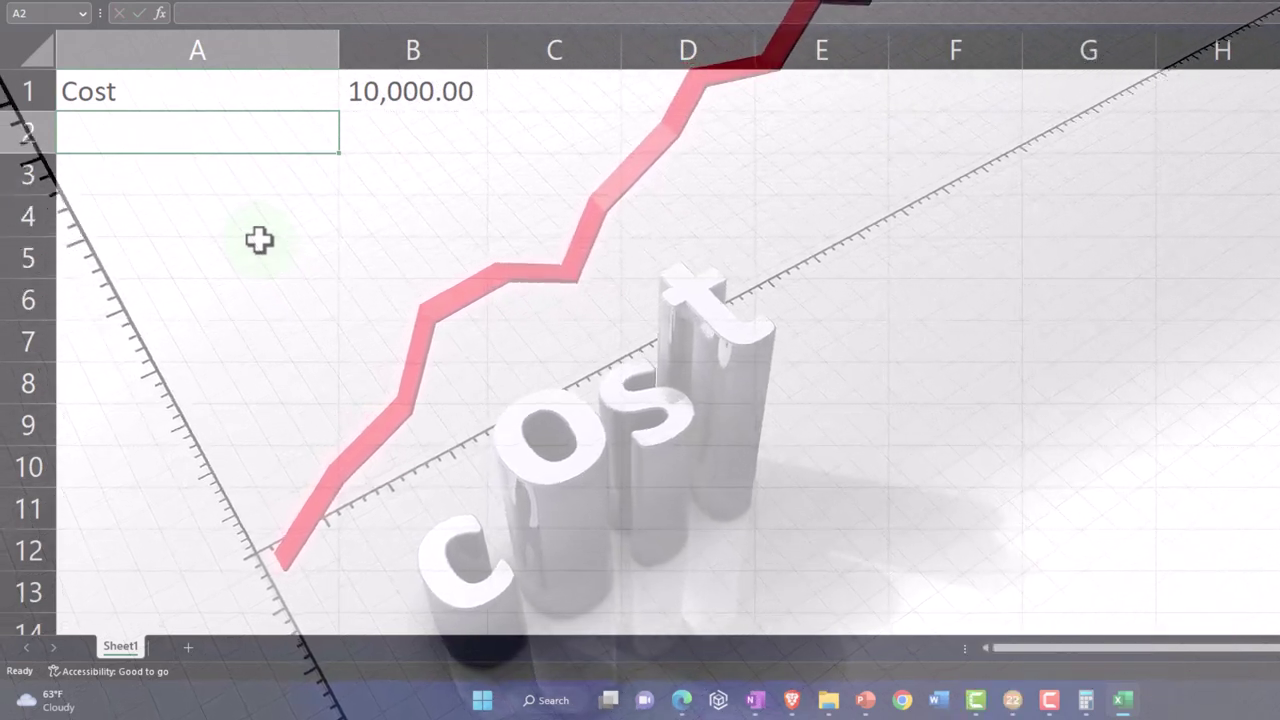
Step: Add a PY depre line in row 2 with 3,000 in B2
text(PY)
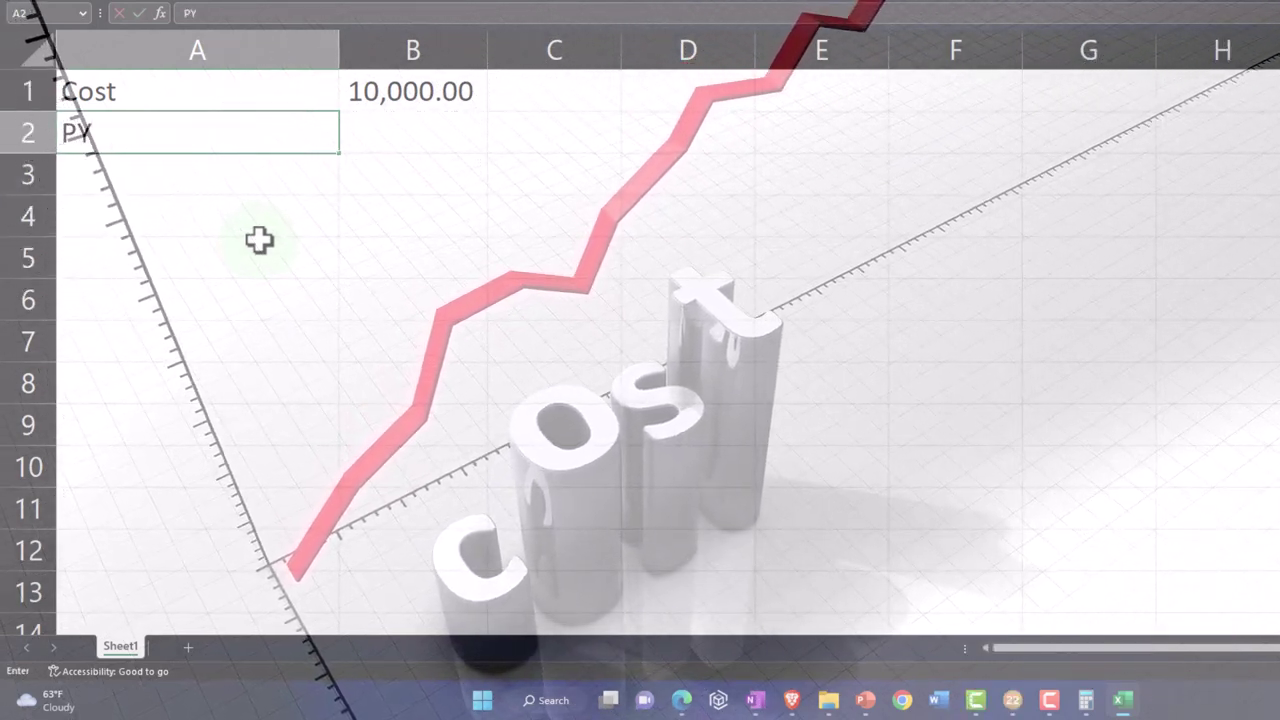
text( depre)
key(Tab)
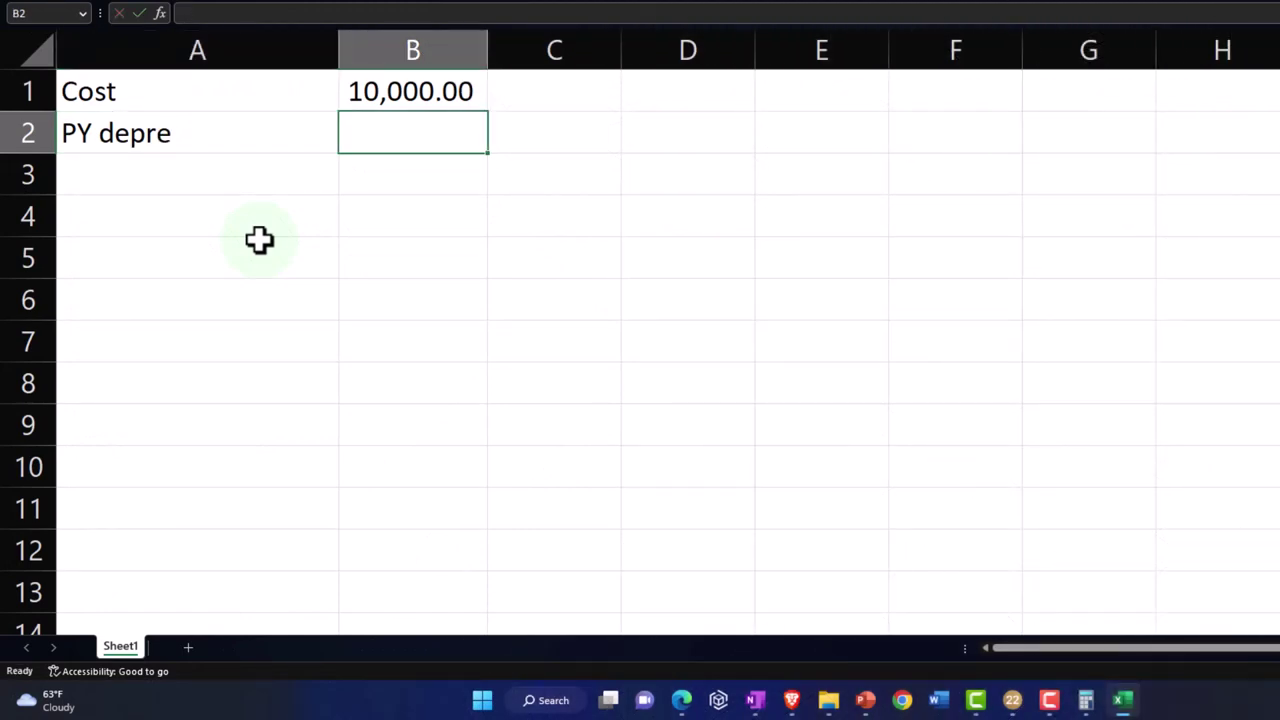
text(3000)
key(Return)
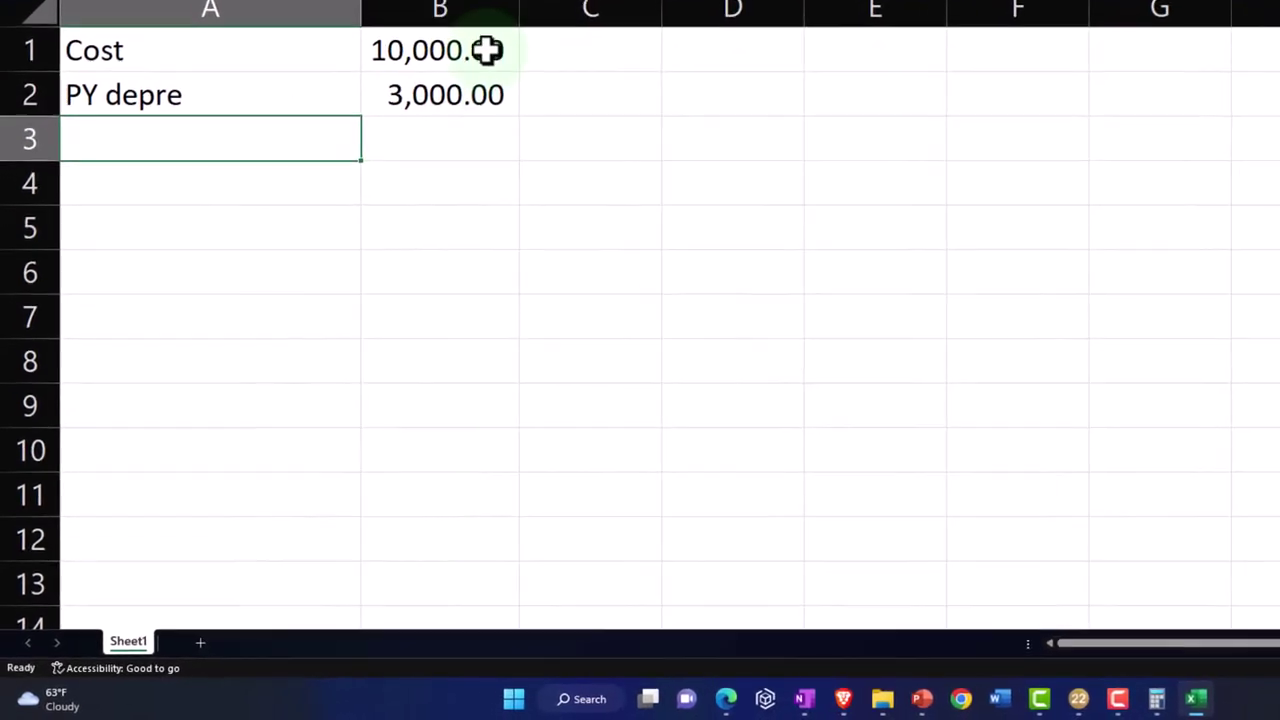
Step: Move the cost amount to D1, fit column D to its contents, and move the PY depre amount to C2
click(450, 102)
drag(485, 65, 611, 63)
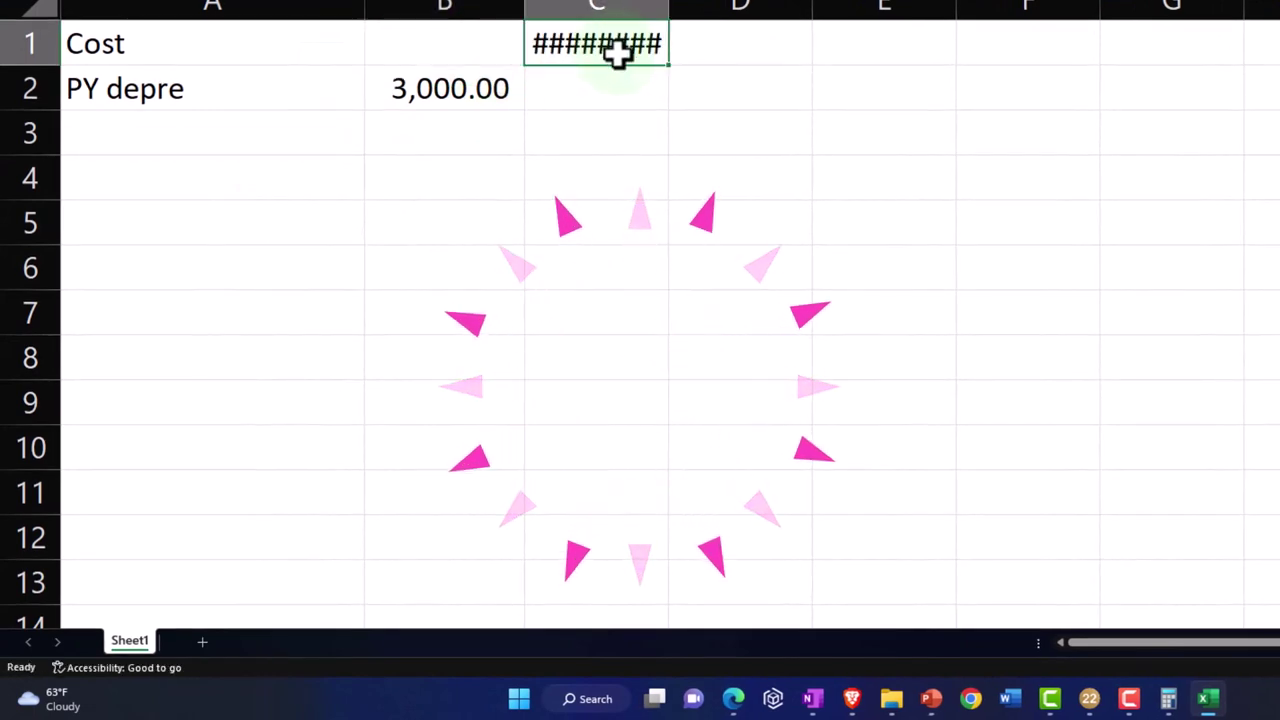
drag(693, 62, 698, 62)
click(752, 102)
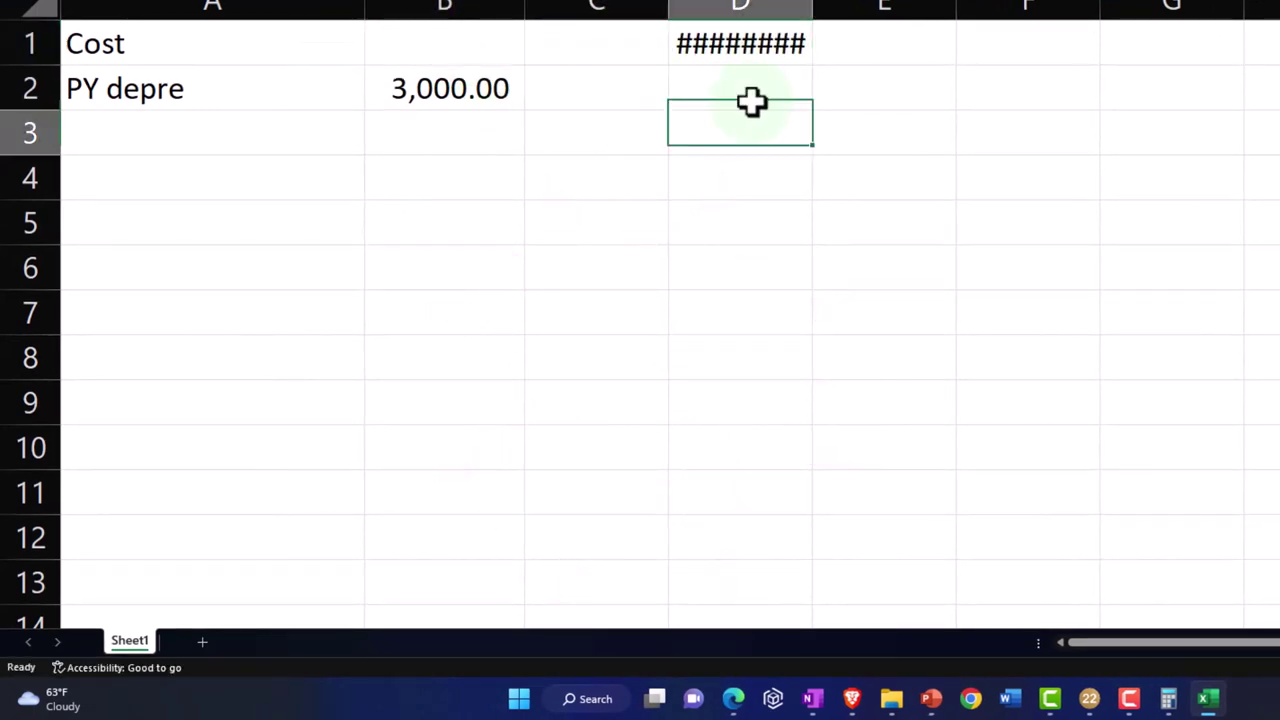
double_click(813, 8)
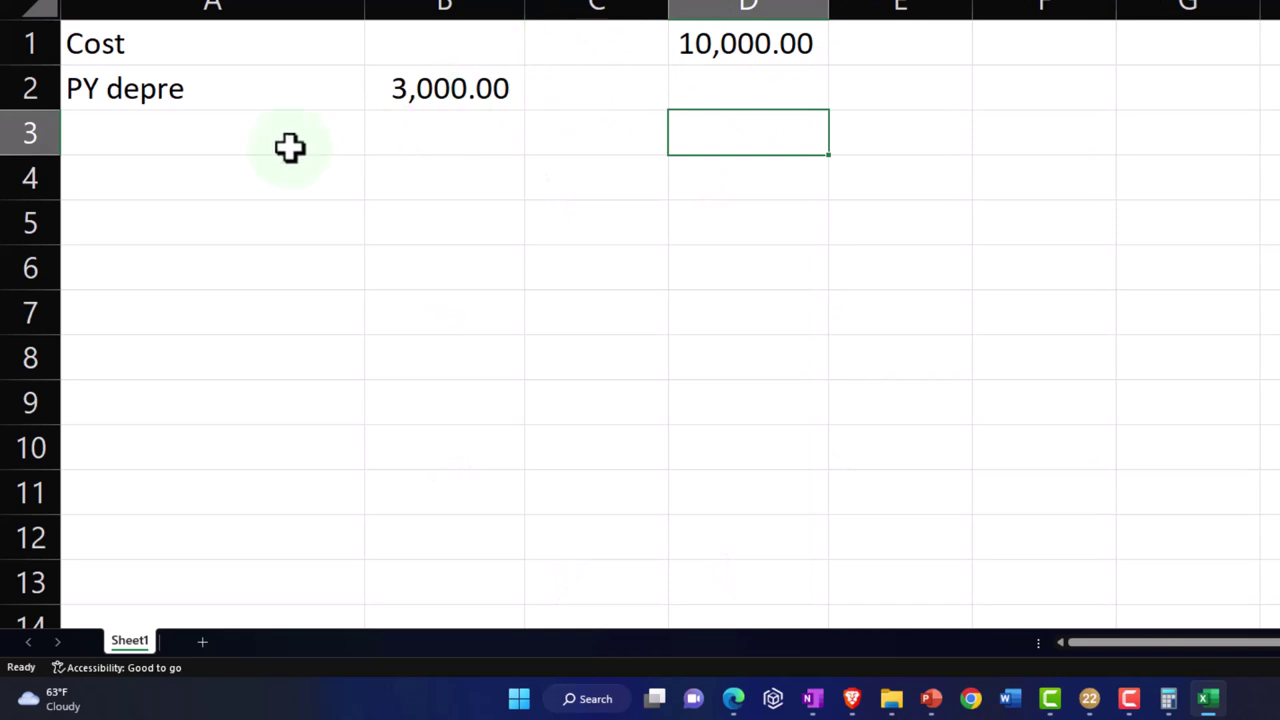
click(447, 89)
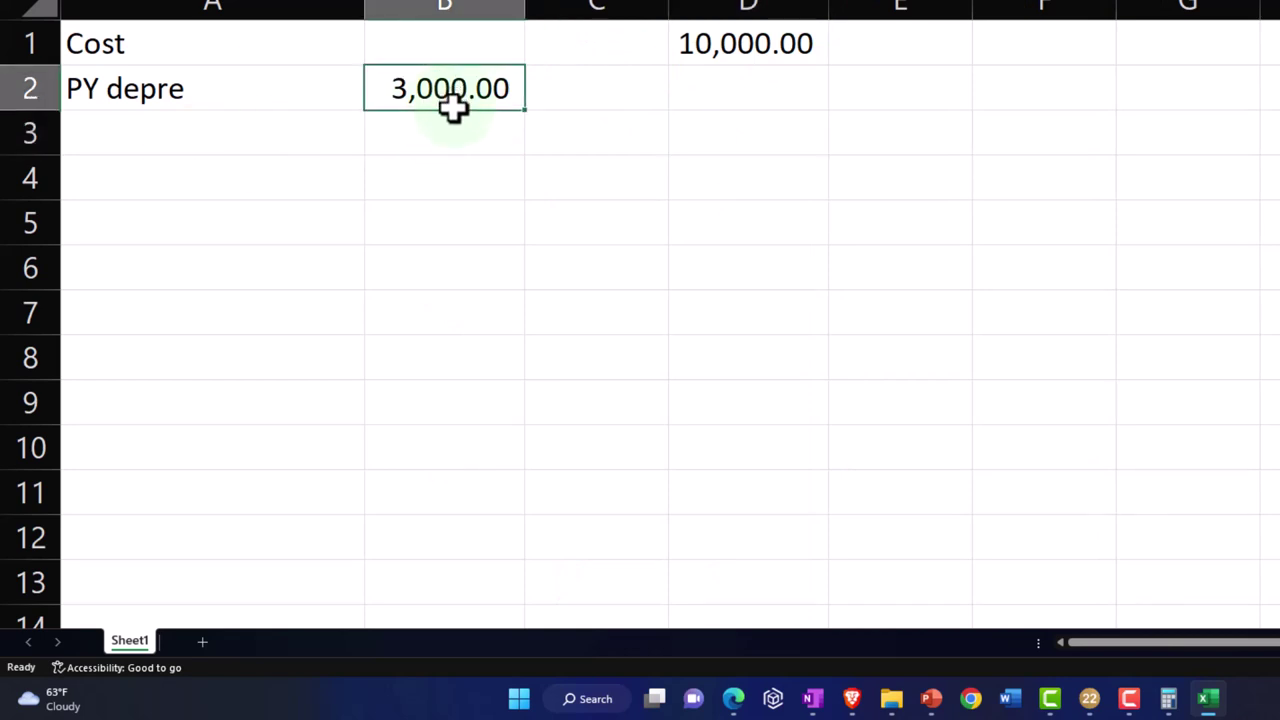
drag(531, 110, 690, 110)
Step: Enter the heading "CY derre:" in A3 and a Cost line below it with 10,000 in B4
click(255, 141)
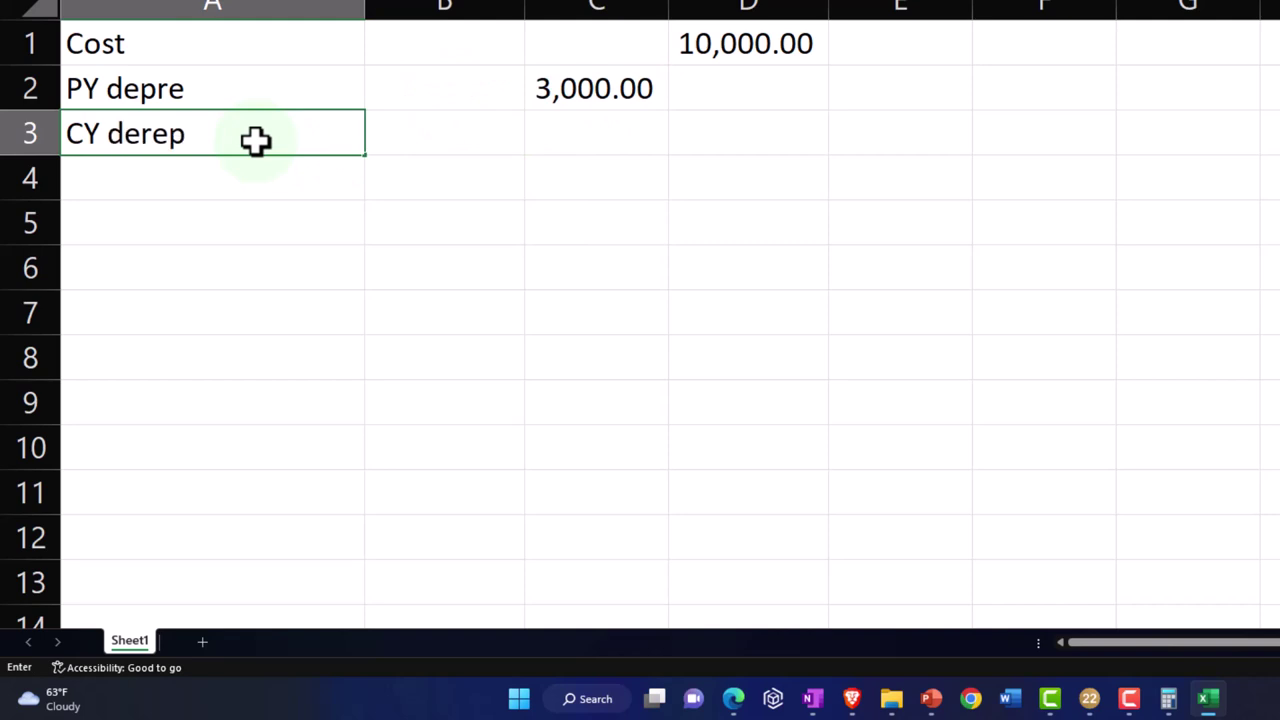
text(CY derre)
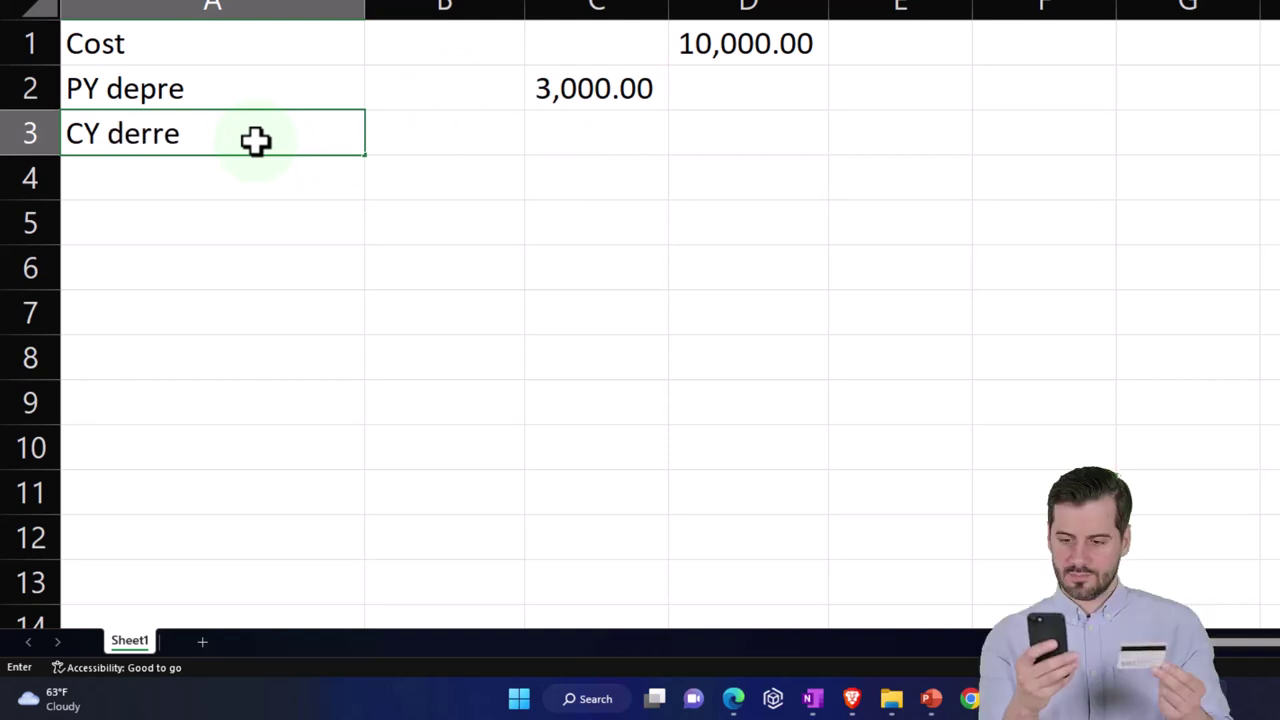
text(:)
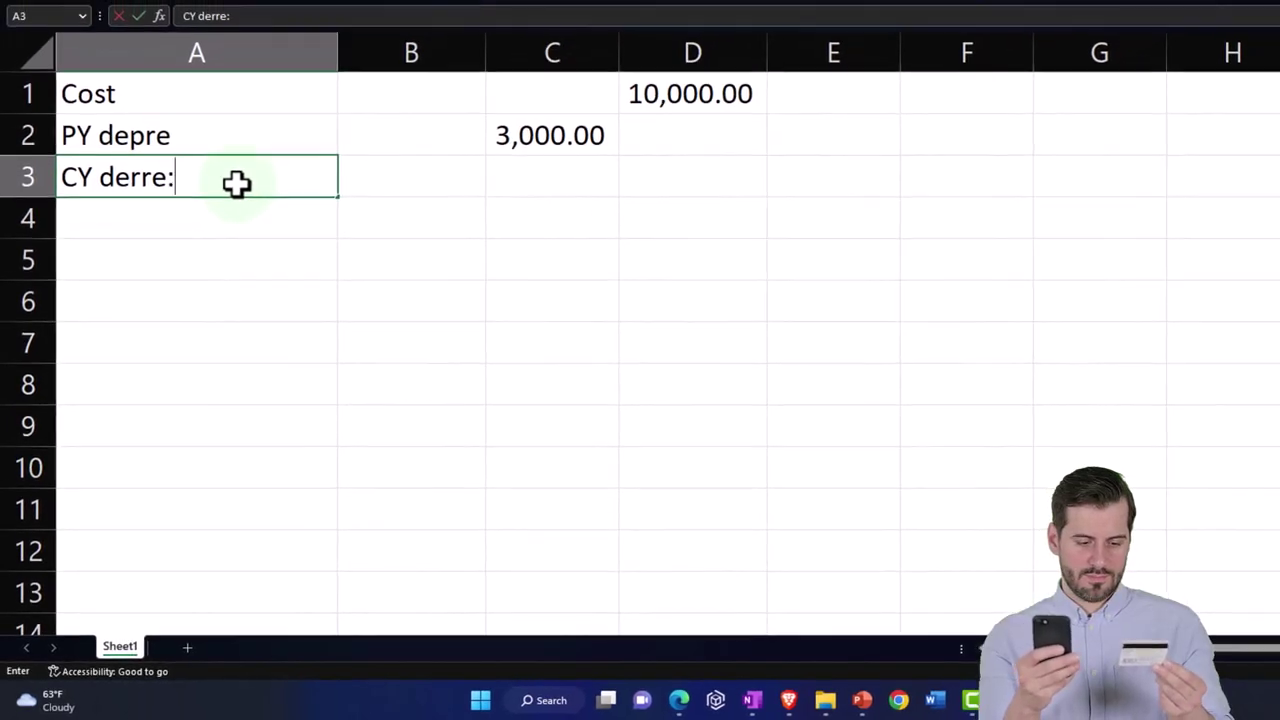
key(Return)
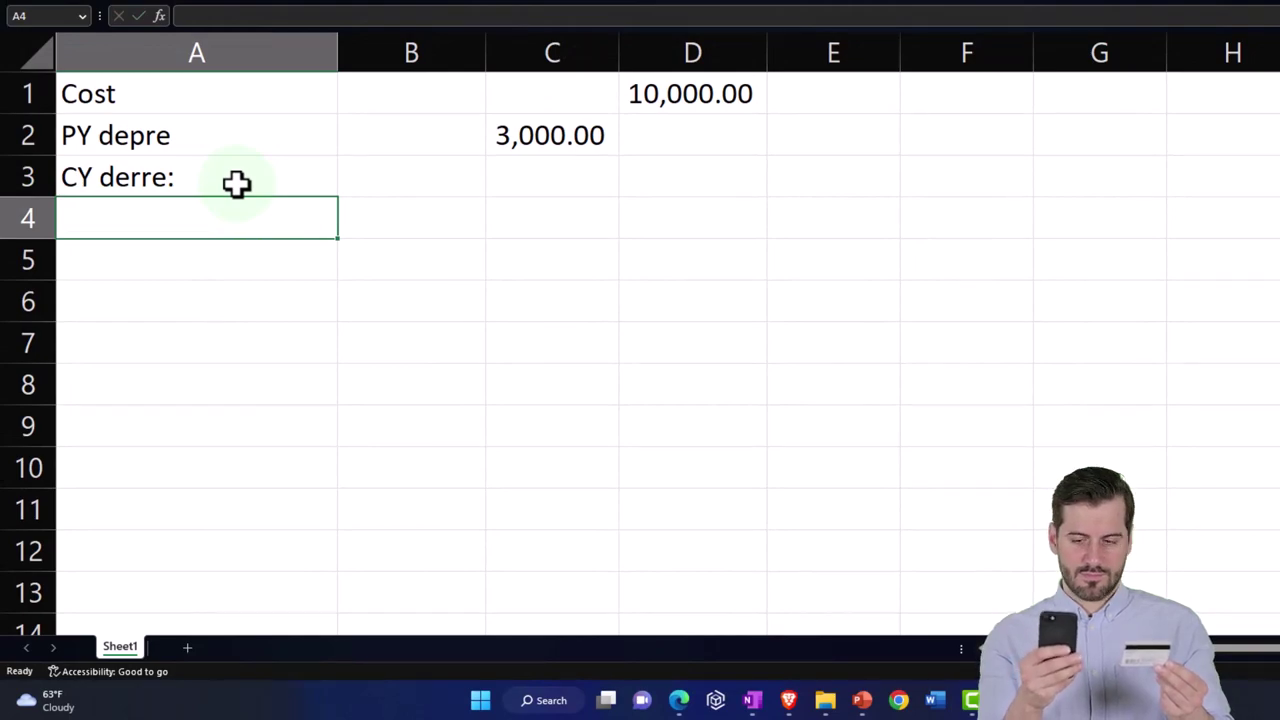
text(Cost)
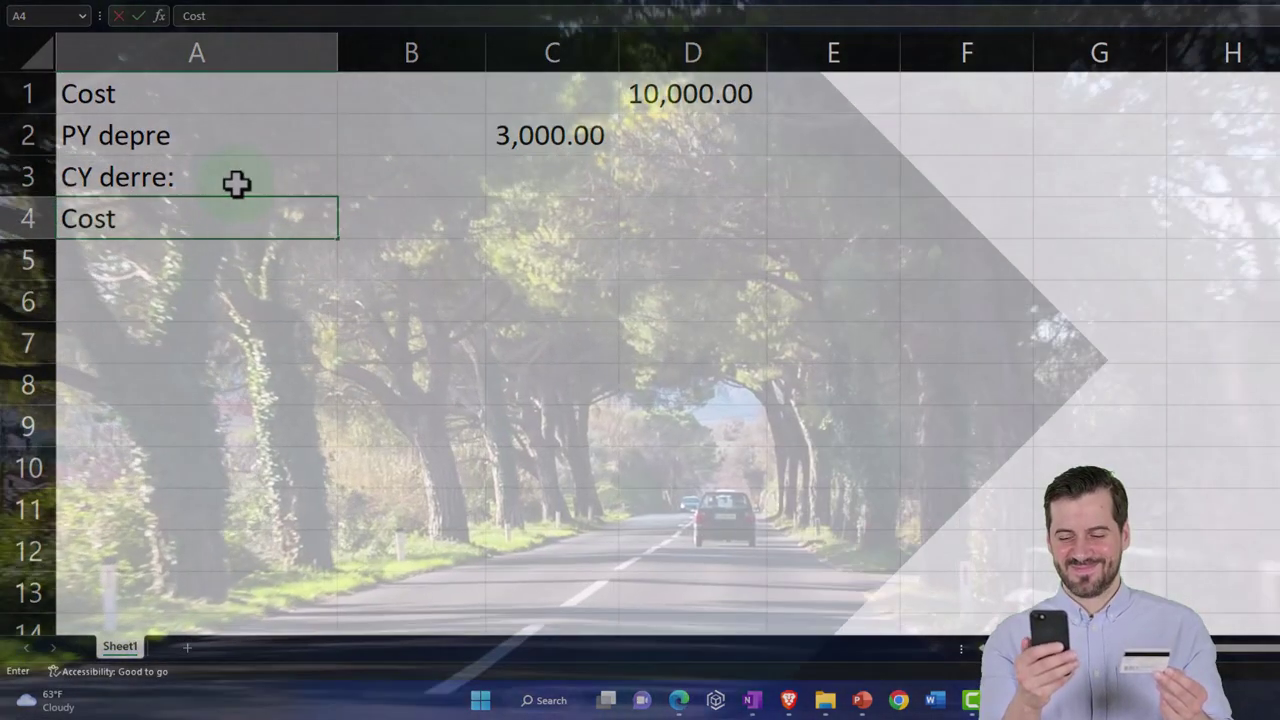
key(Tab)
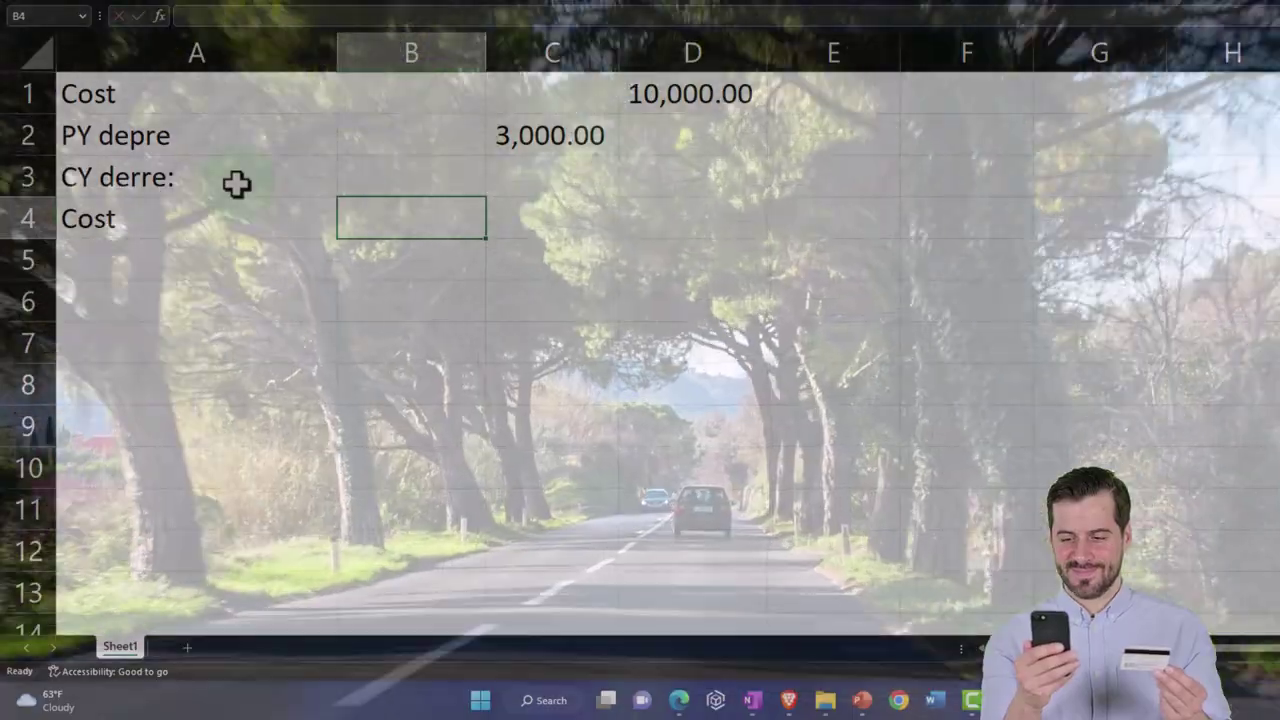
text(10000)
key(Return)
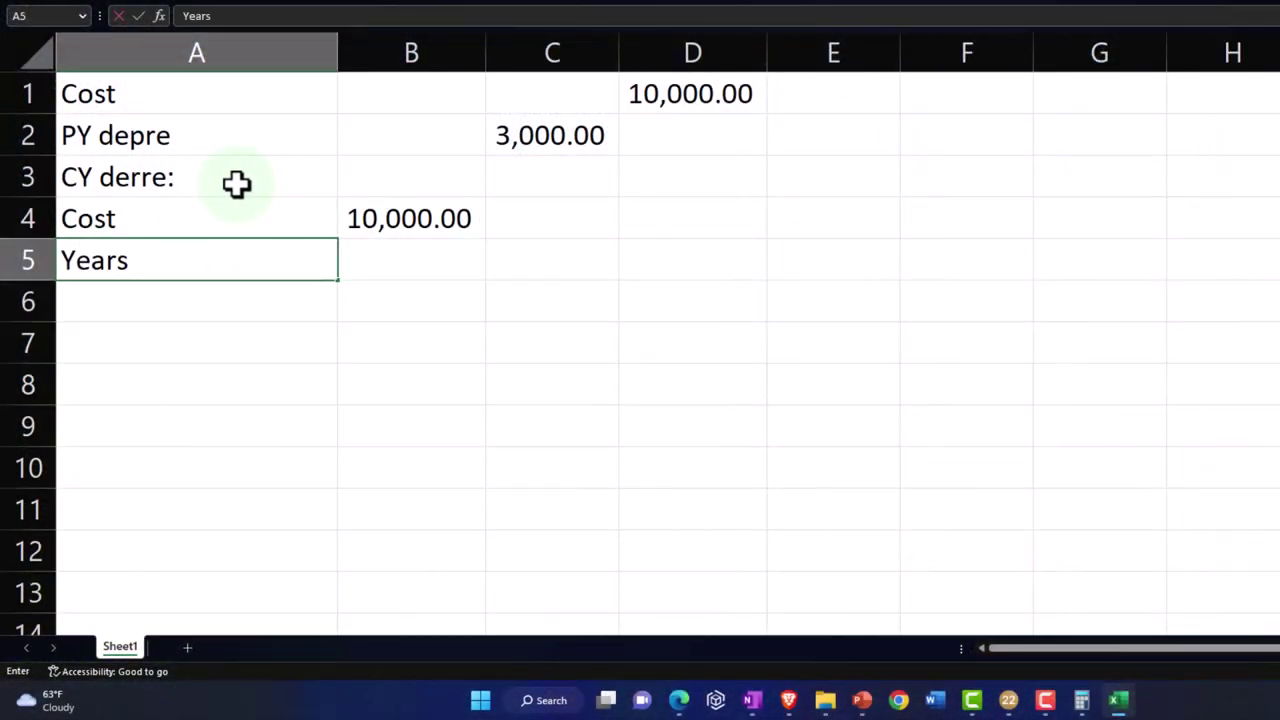
Step: Add a Years line in row 5 with 5 in B5
key(Tab)
text(5)
key(Return)
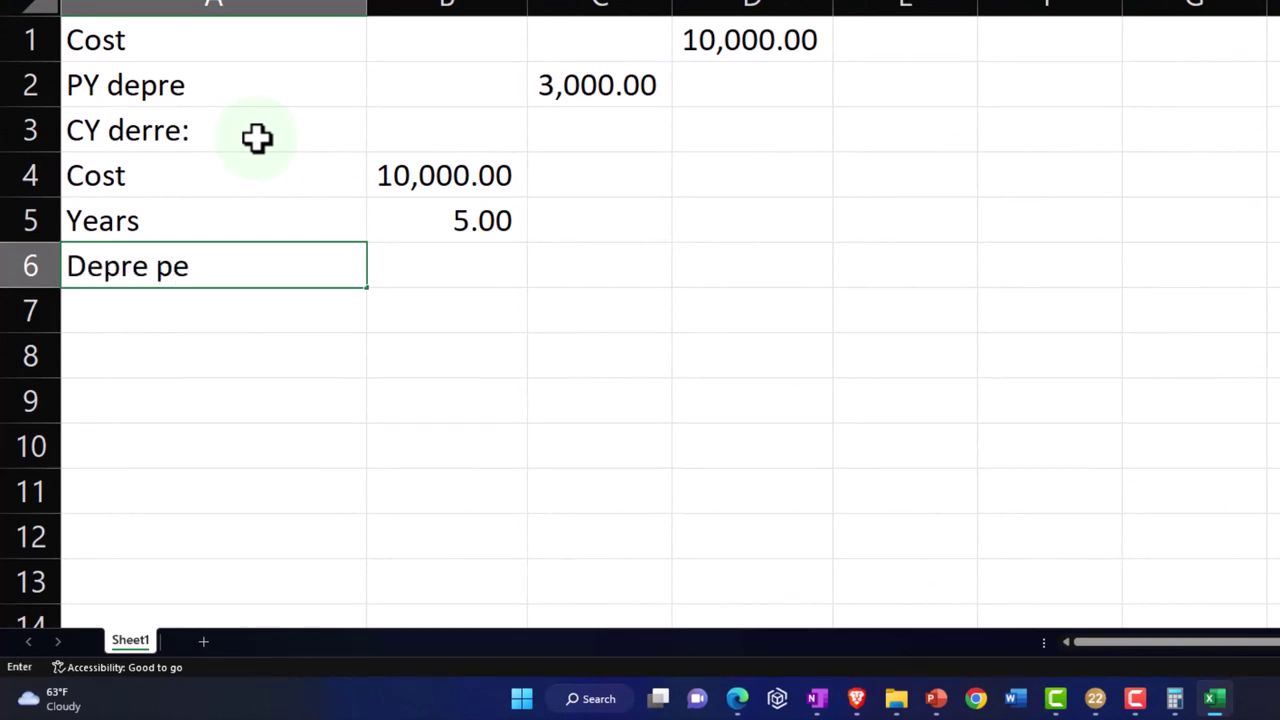
Step: Calculate Depre per year in B6 with =B4/B5 and underline the years value in B5
key(Tab)
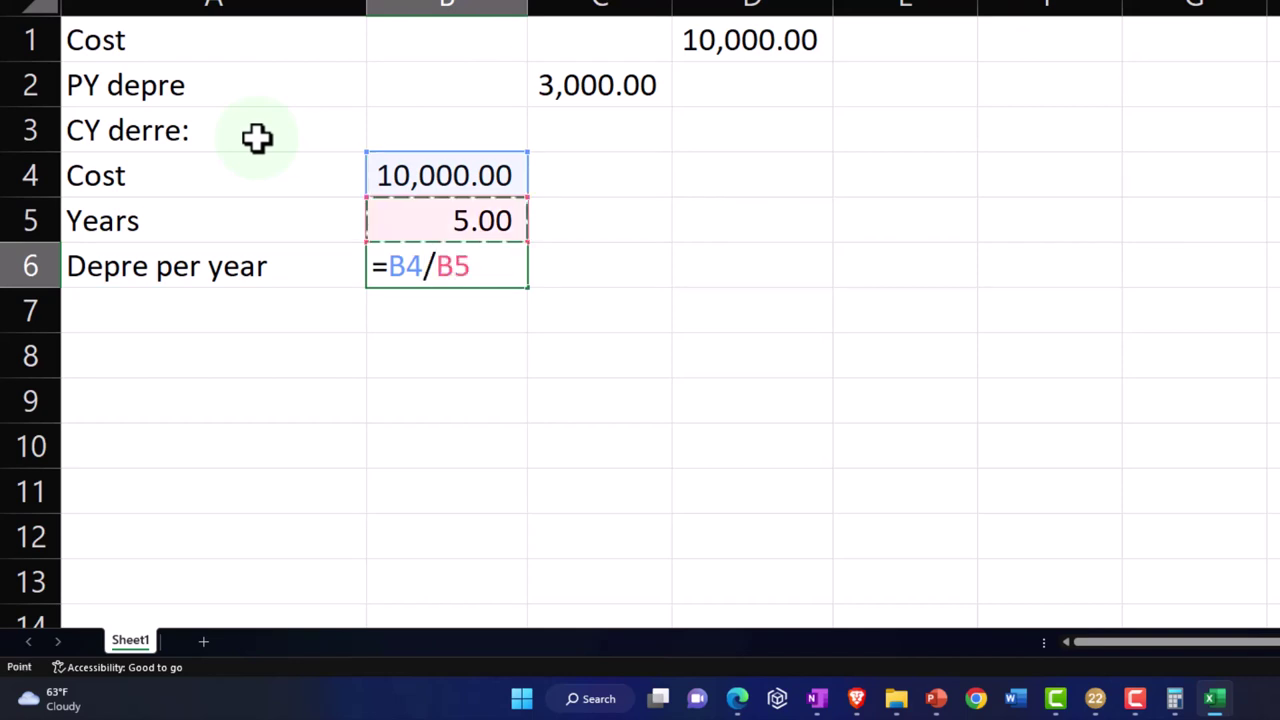
key(Return)
key(Up)
key(Up)
key(Right)
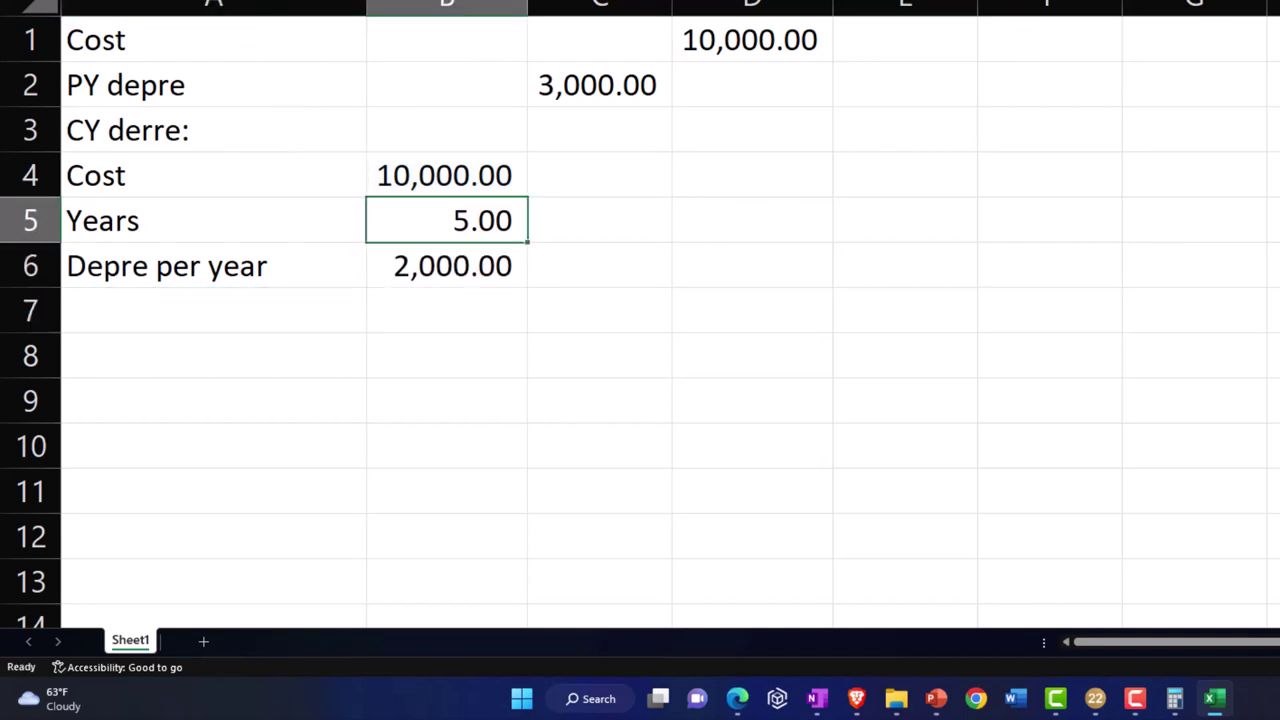
key(Down)
key(Left)
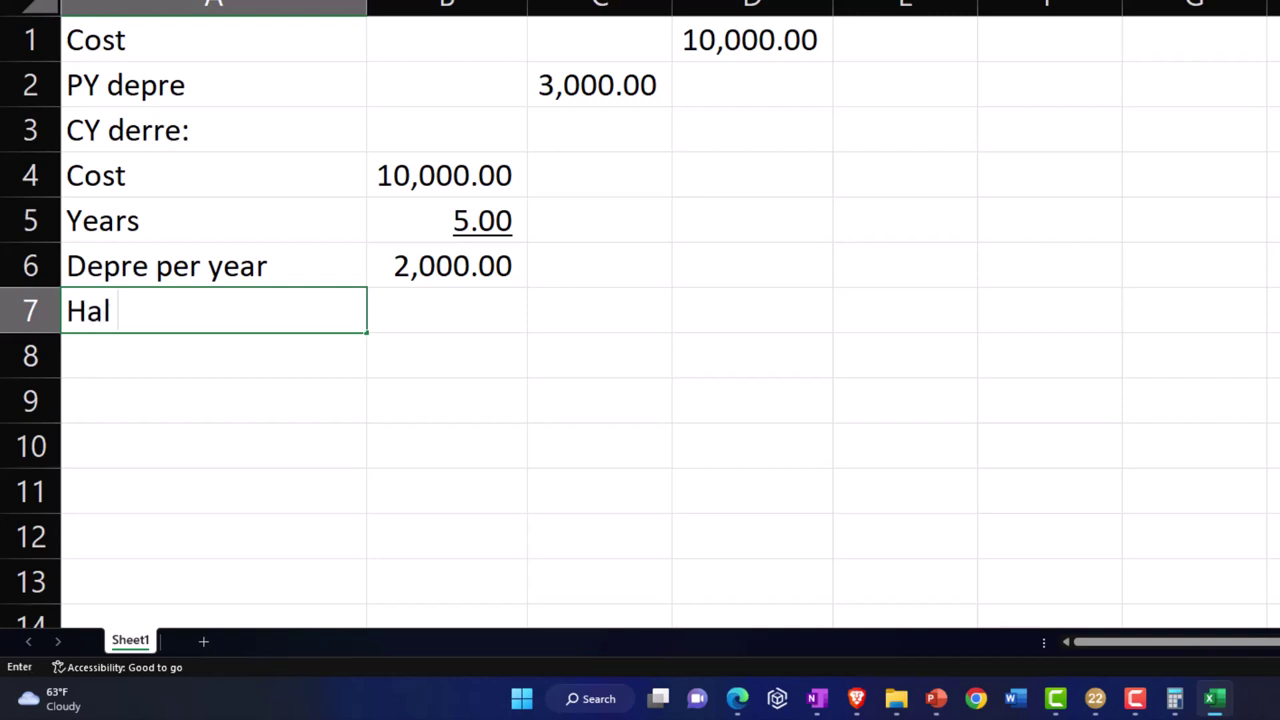
Step: Add a Half year line in row 7 with 2 in B7 and underline that value
text(Half year)
click(370, 300)
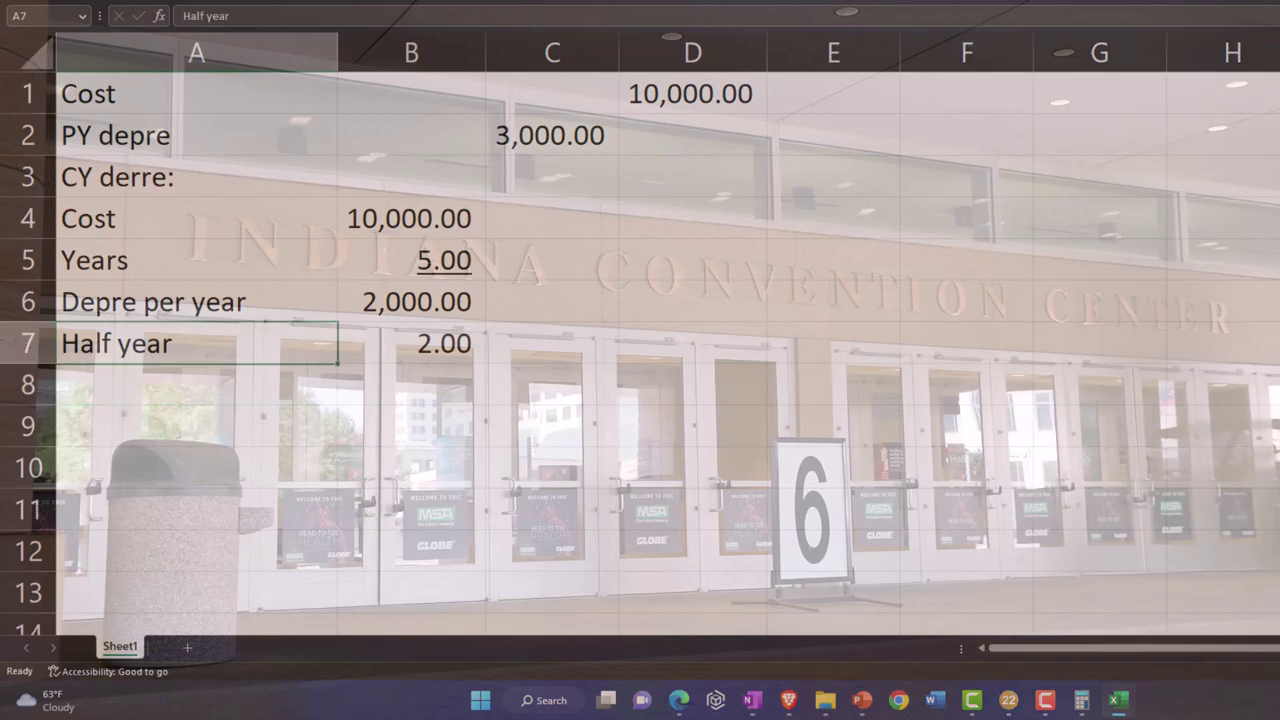
click(411, 343)
key(ctrl+u)
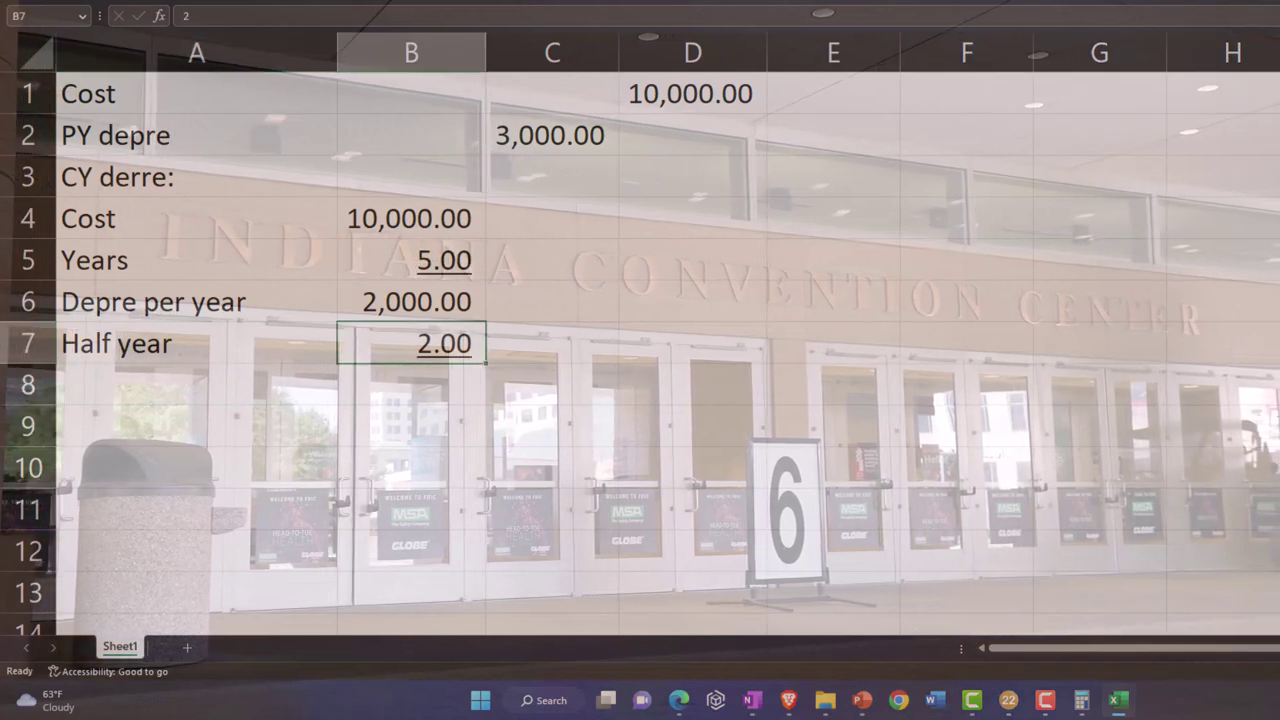
Step: Label A8 as "CY depre", correcting the autocompleted text
key(Return)
key(Left)
text(CY derre:)
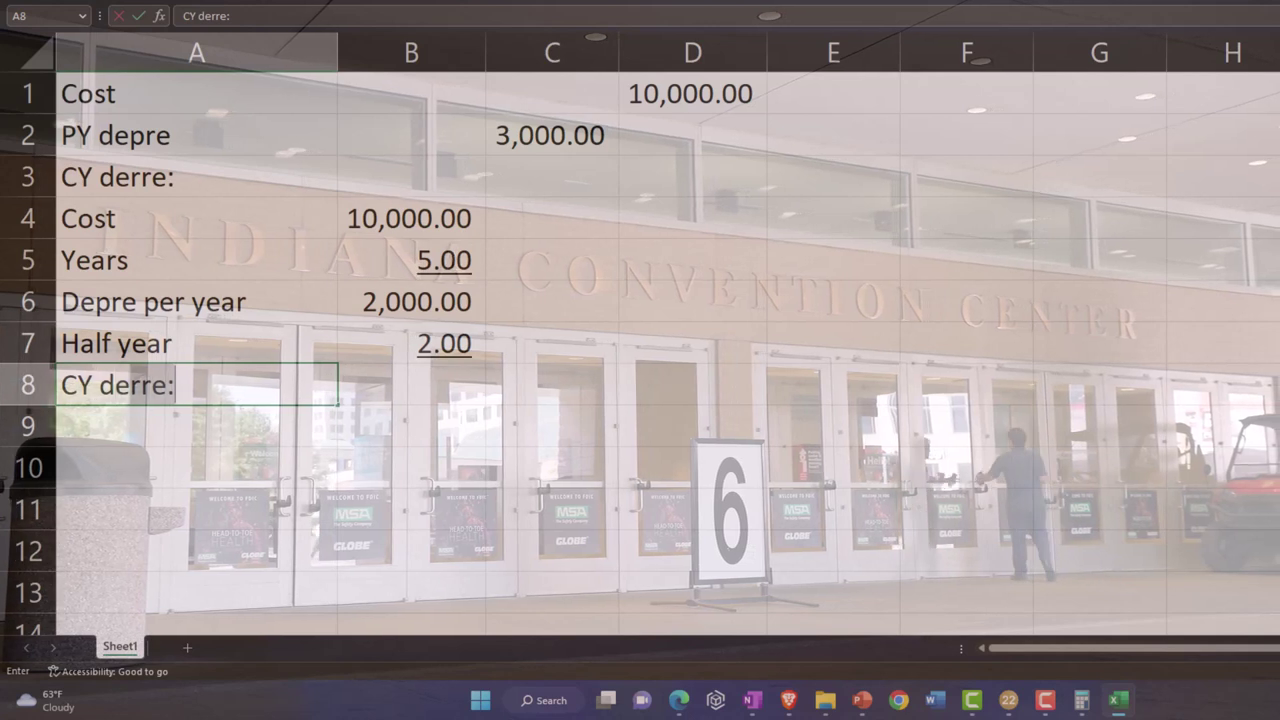
key(BackSpace)
key(BackSpace)
key(BackSpace)
key(BackSpace)
text(pre)
key(Tab)
key(Tab)
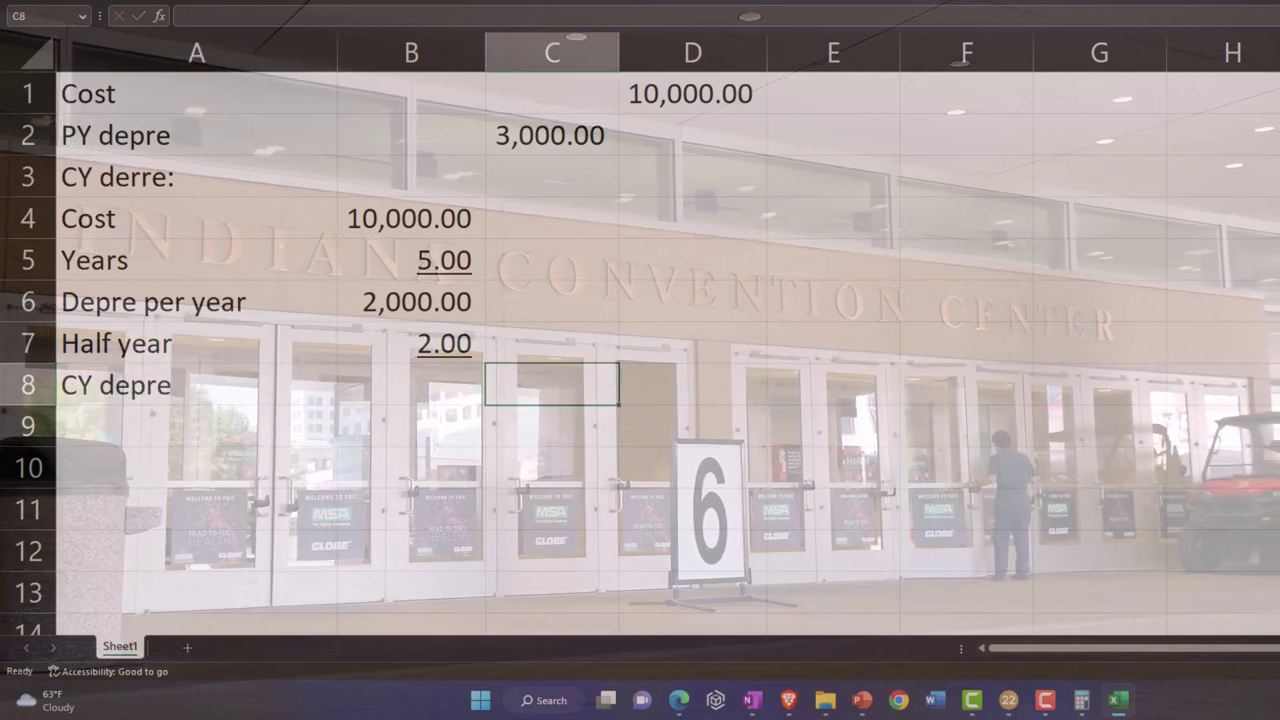
Step: Calculate CY depre in C8 by dividing the Depre per year amount in B6 by the Half year value in B7
text(=)
key(Left)
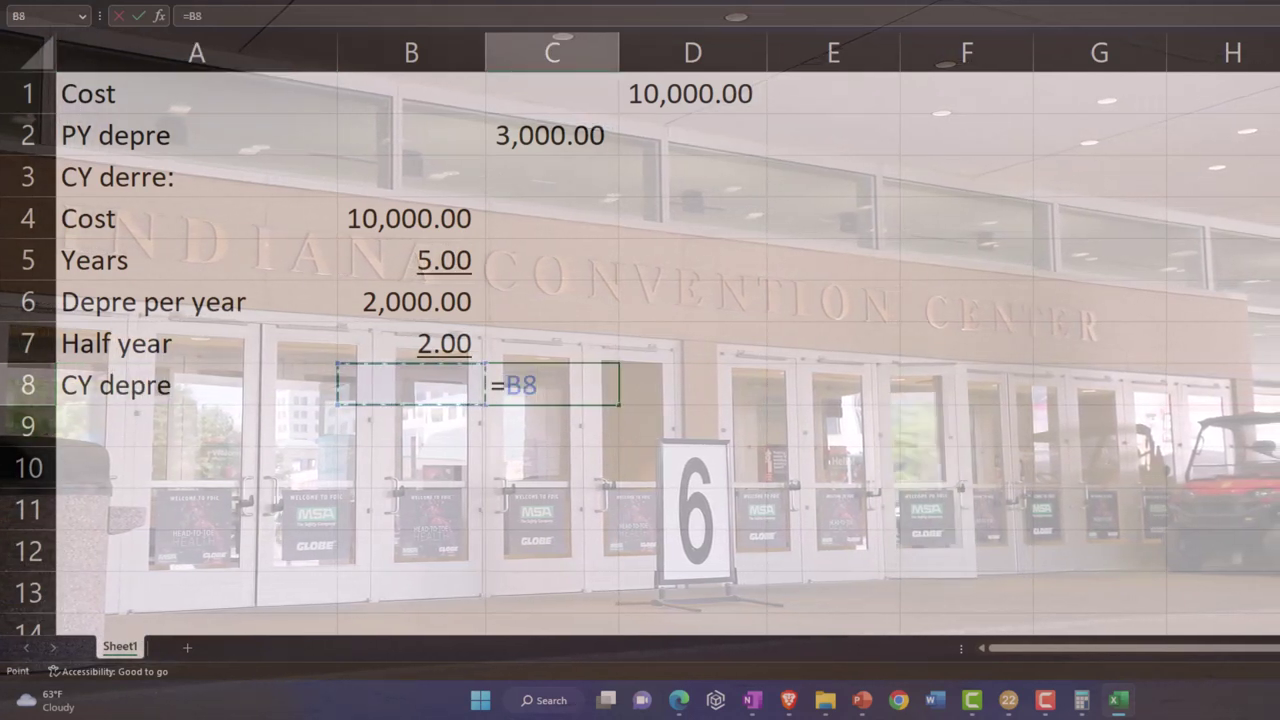
key(BackSpace)
key(BackSpace)
key(BackSpace)
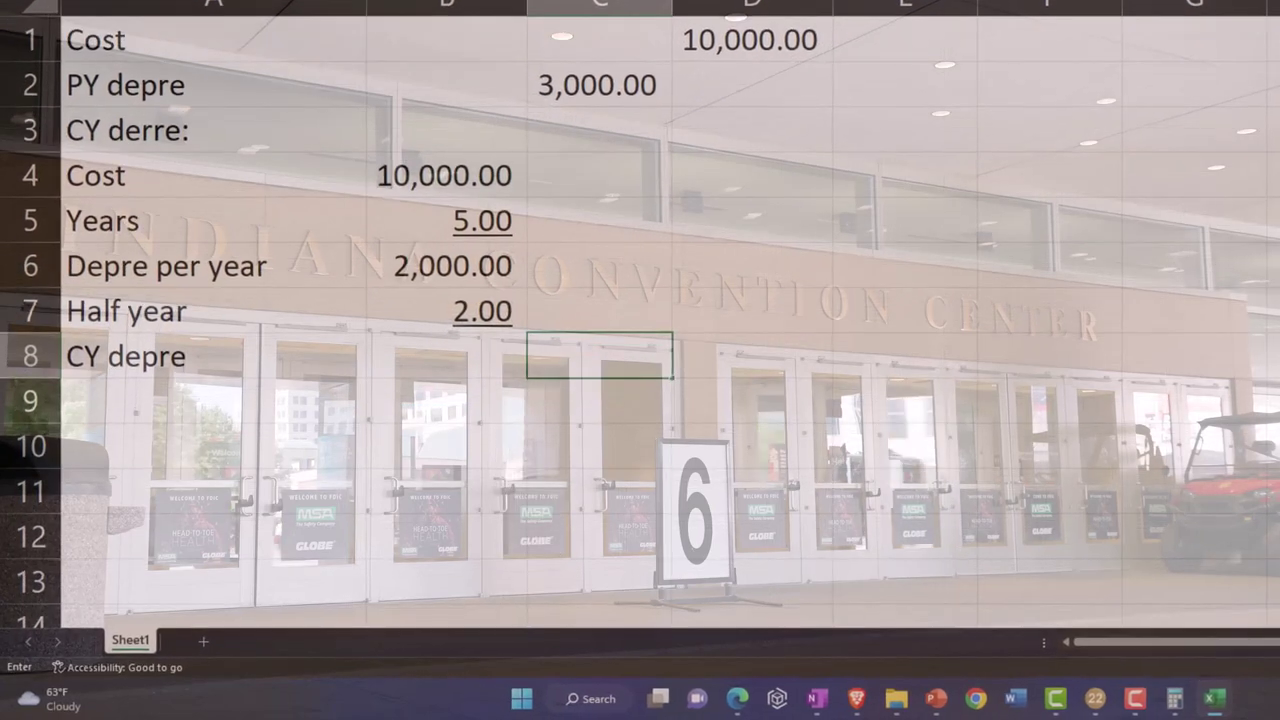
text(=)
key(Up)
key(Up)
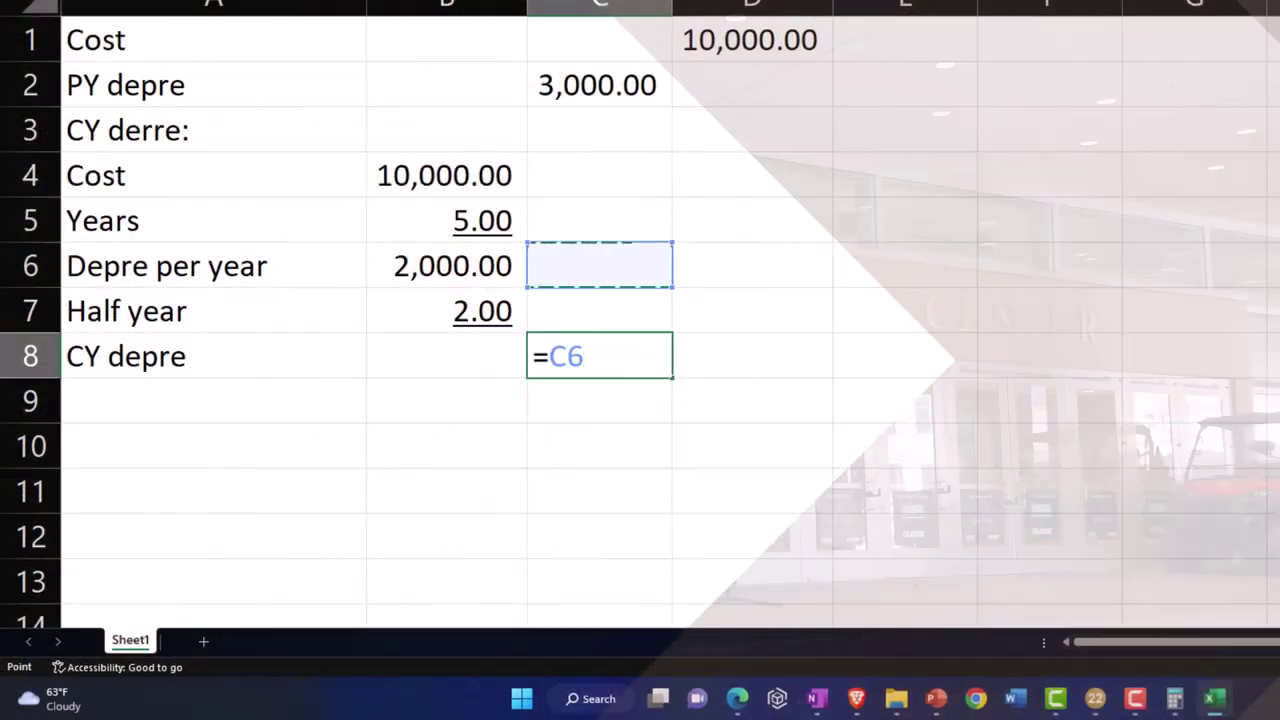
key(Left)
key(Return)
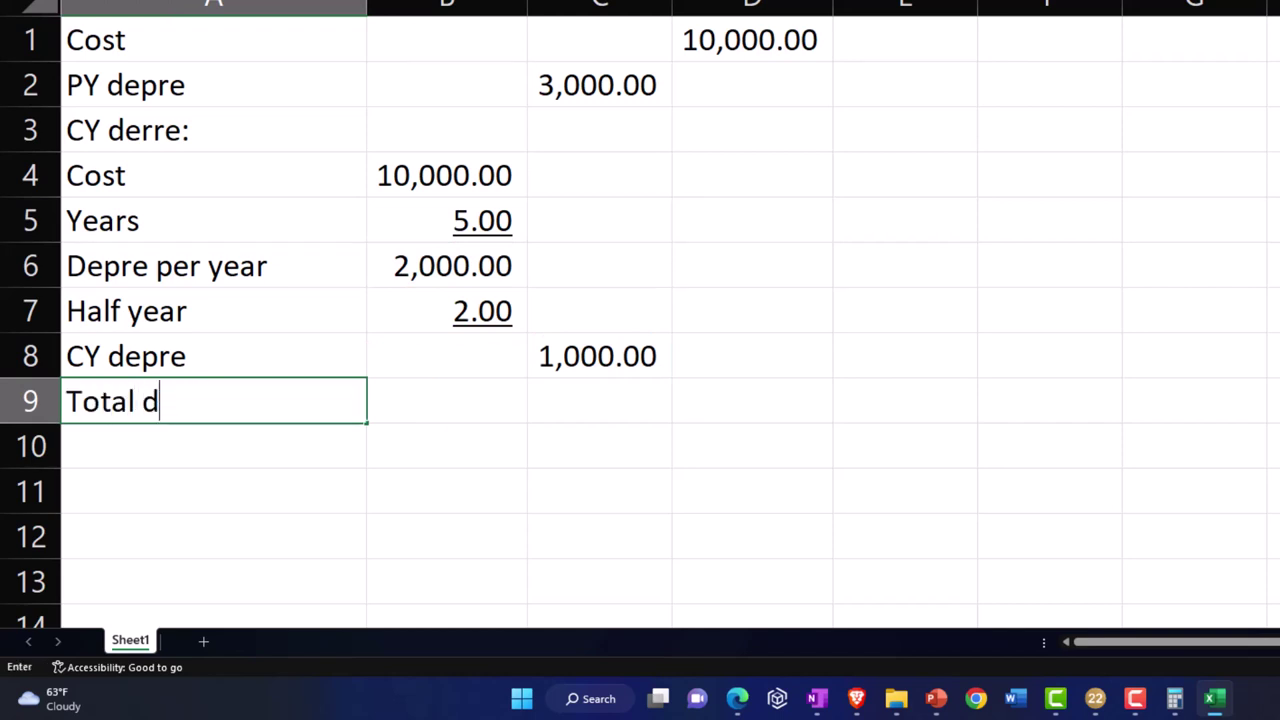
Step: Label A9 as "Total depre over the life" and select D9 for its amount
text(Total dep[re)
key(BackSpace)
key(BackSpace)
key(BackSpace)
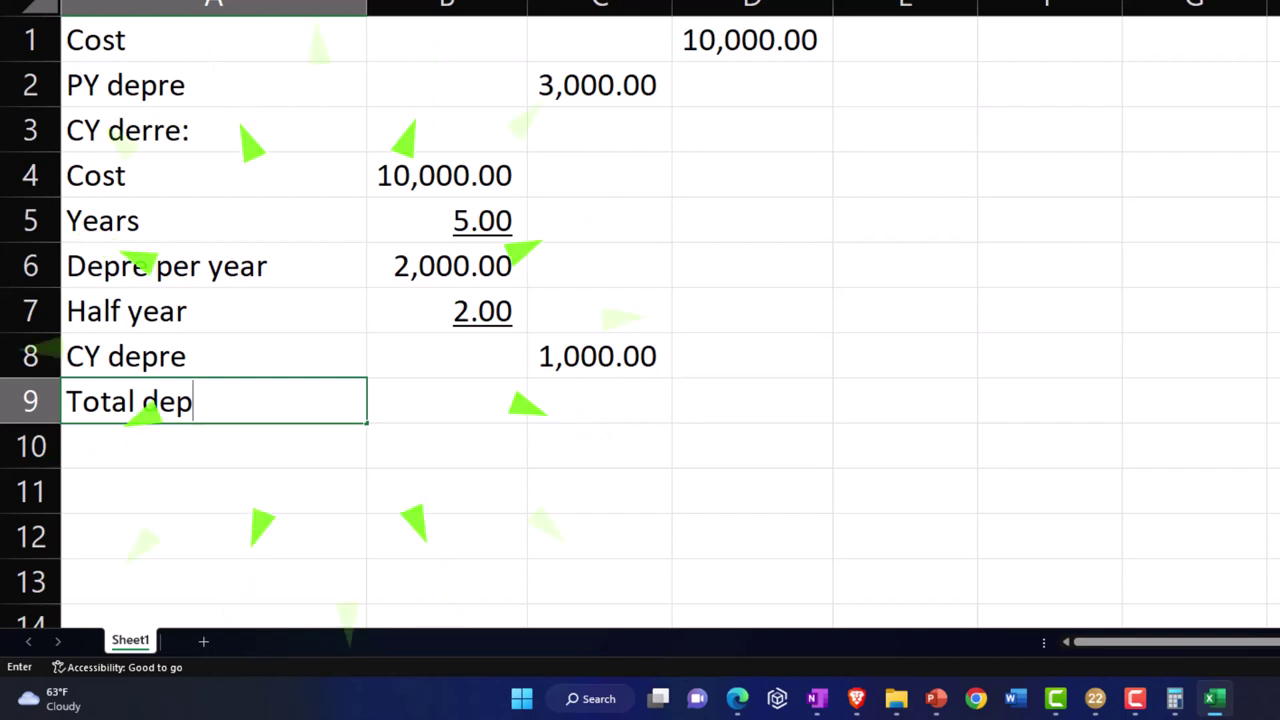
text(re over th)
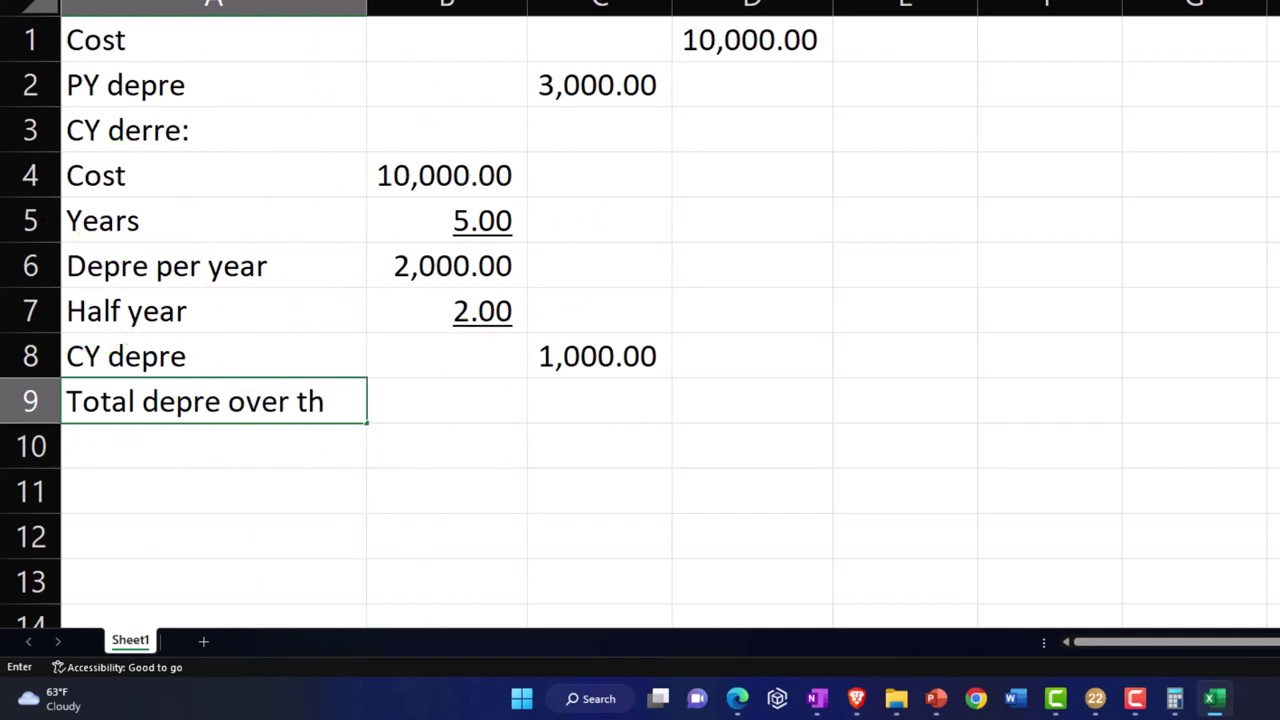
key(Tab)
key(Tab)
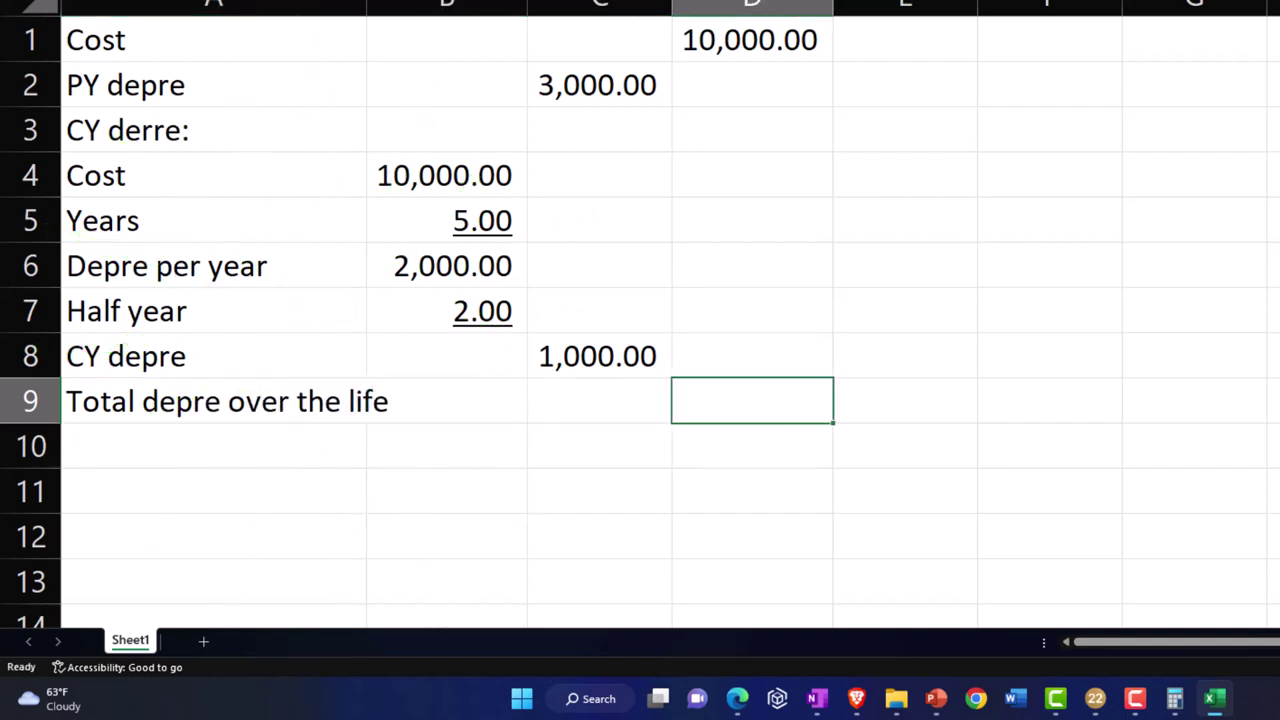
Step: Calculate the total depreciation over the life in D9 by summing C2:C8
text(=suM9)
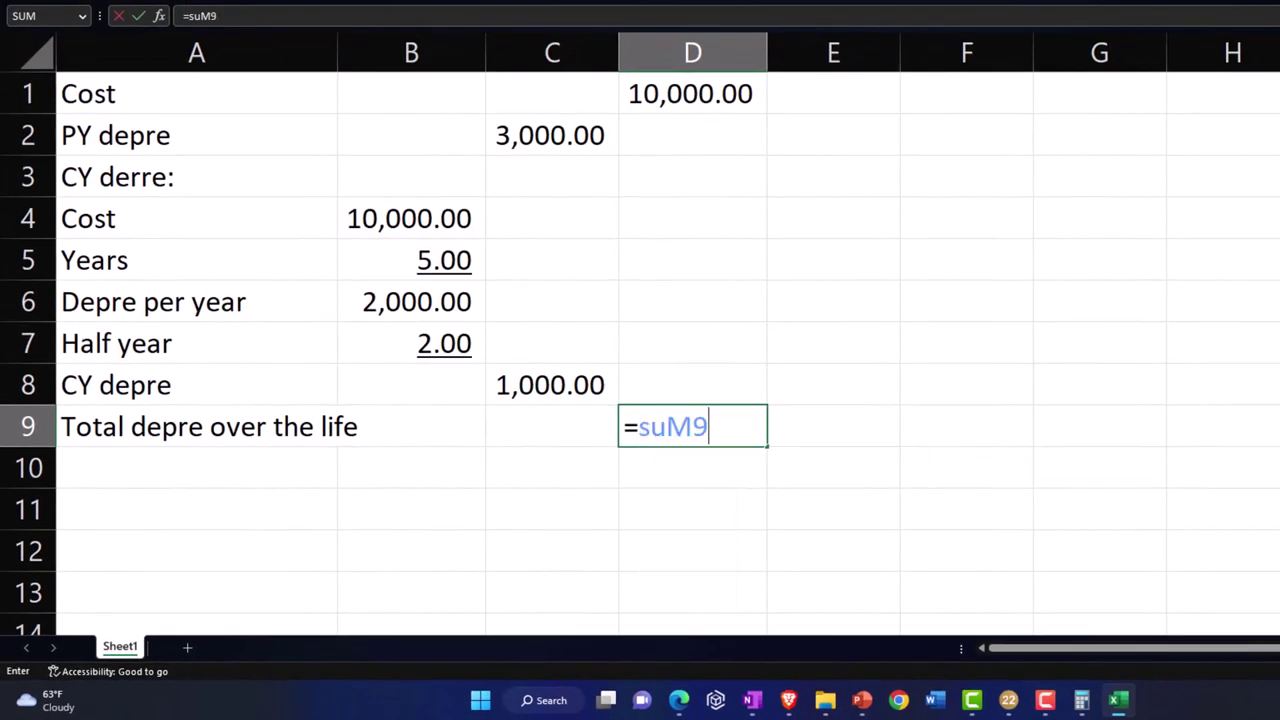
key(Left)
key(Right)
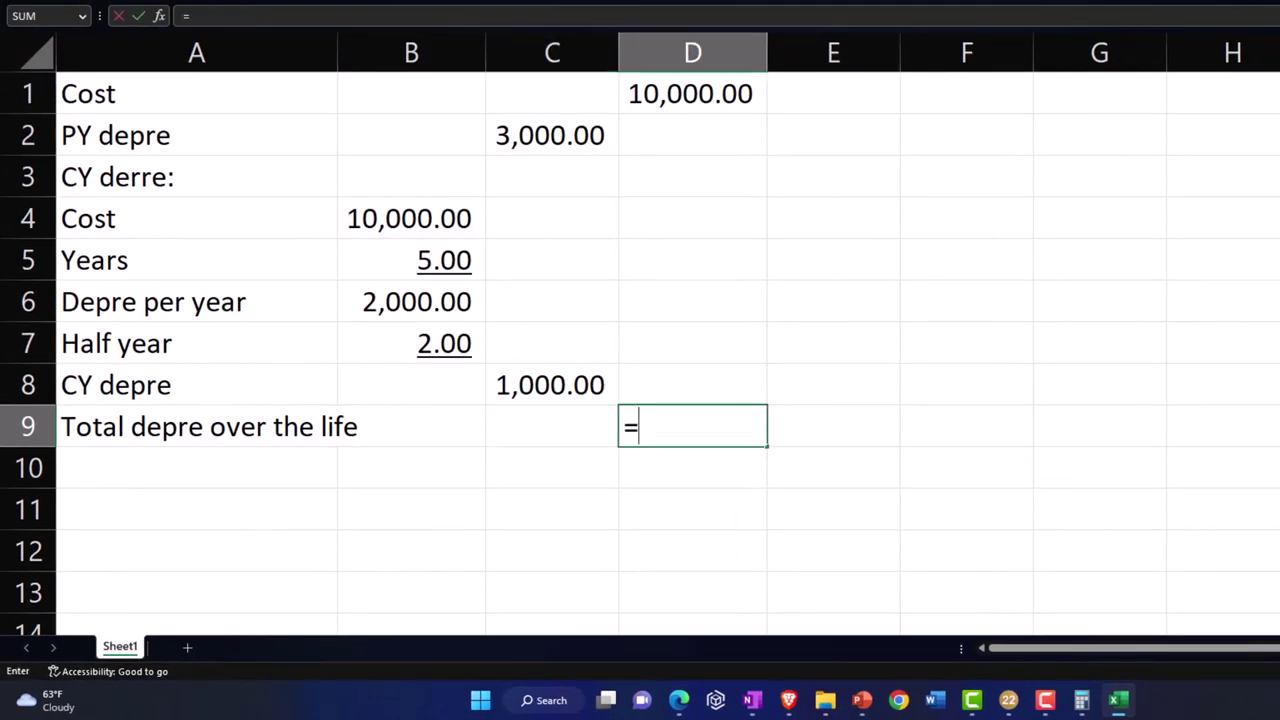
text(=SUM()
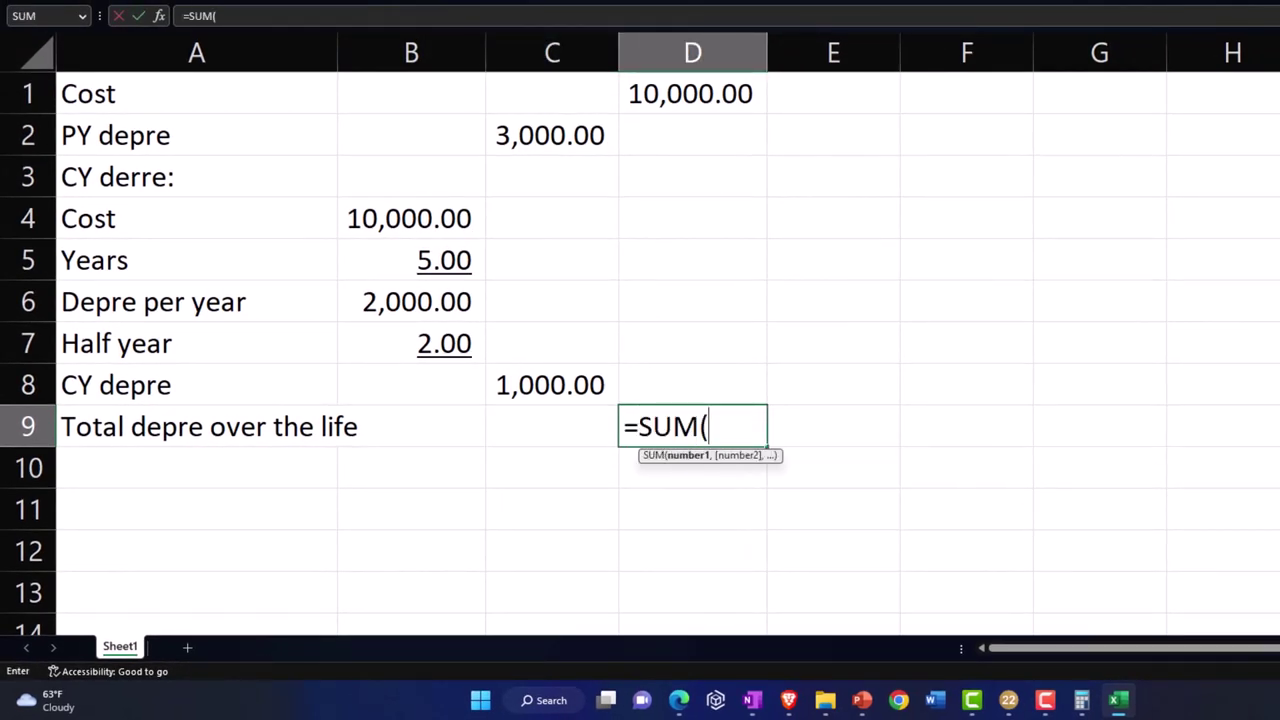
key(shift+Up)
key(shift+Up)
key(shift+Up)
key(shift+Up)
key(shift+Up)
key(shift+Up)
key(Return)
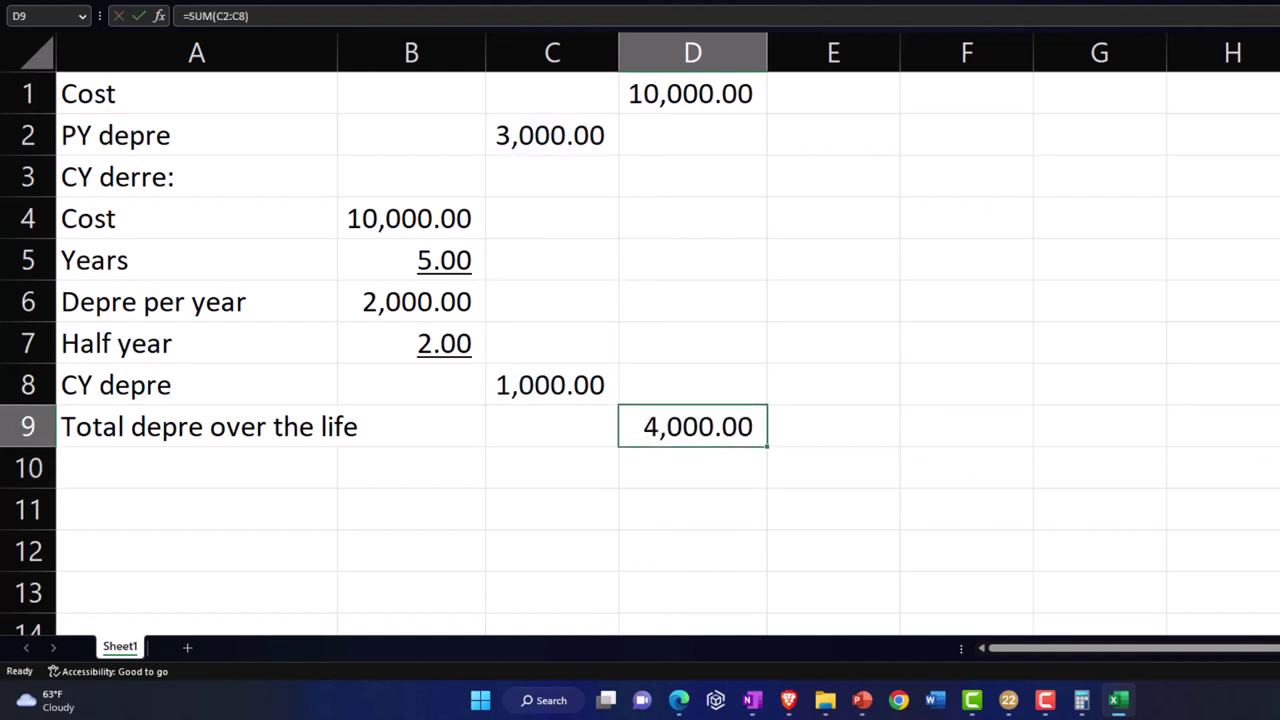
Step: Label A10 as "Book value"
key(Left)
key(Left)
key(Left)
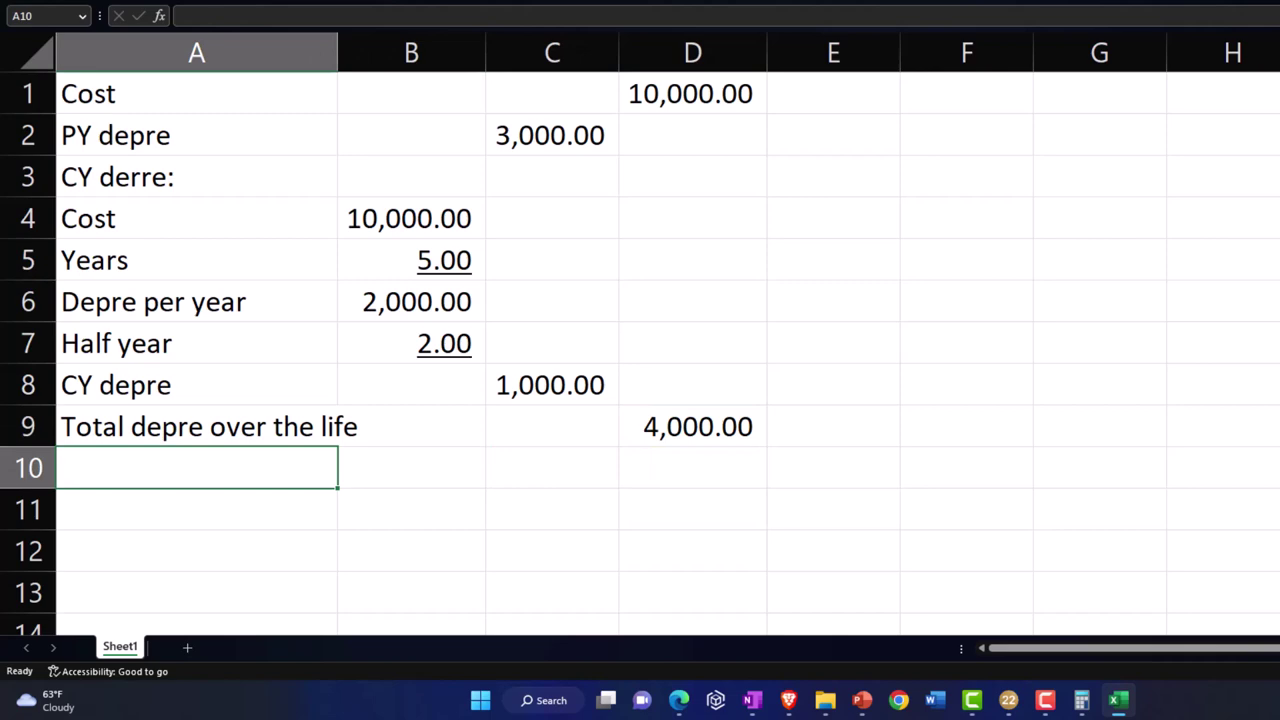
text(Book value)
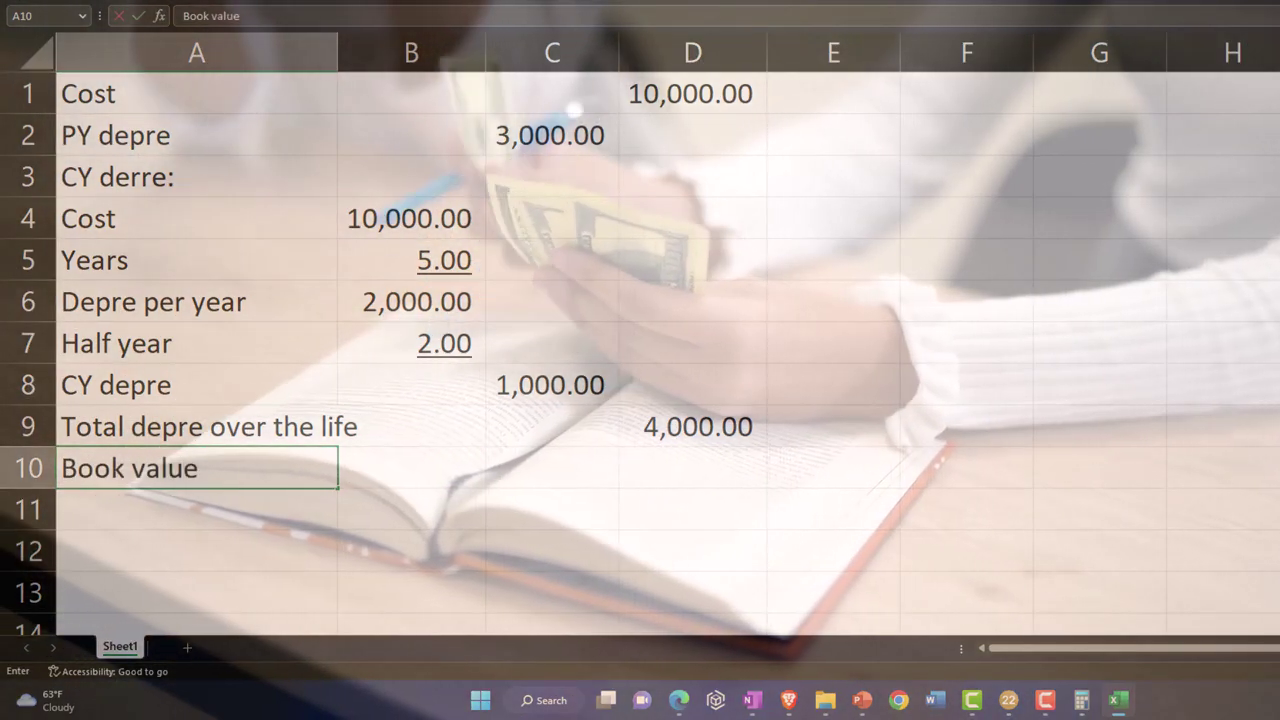
Step: Calculate the book value in E10 by subtracting the total depreciation in D9 from the cost in D1
key(Right)
key(Right)
key(Right)
key(Right)
text(=)
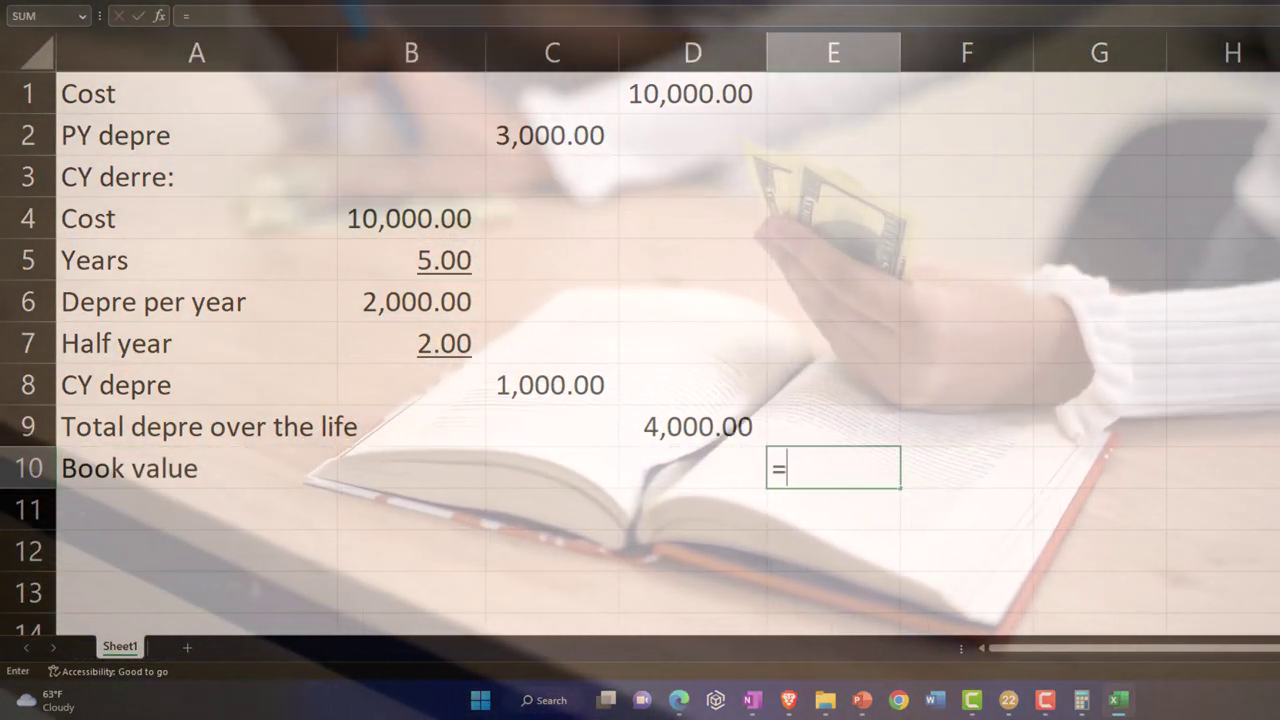
text(sum)
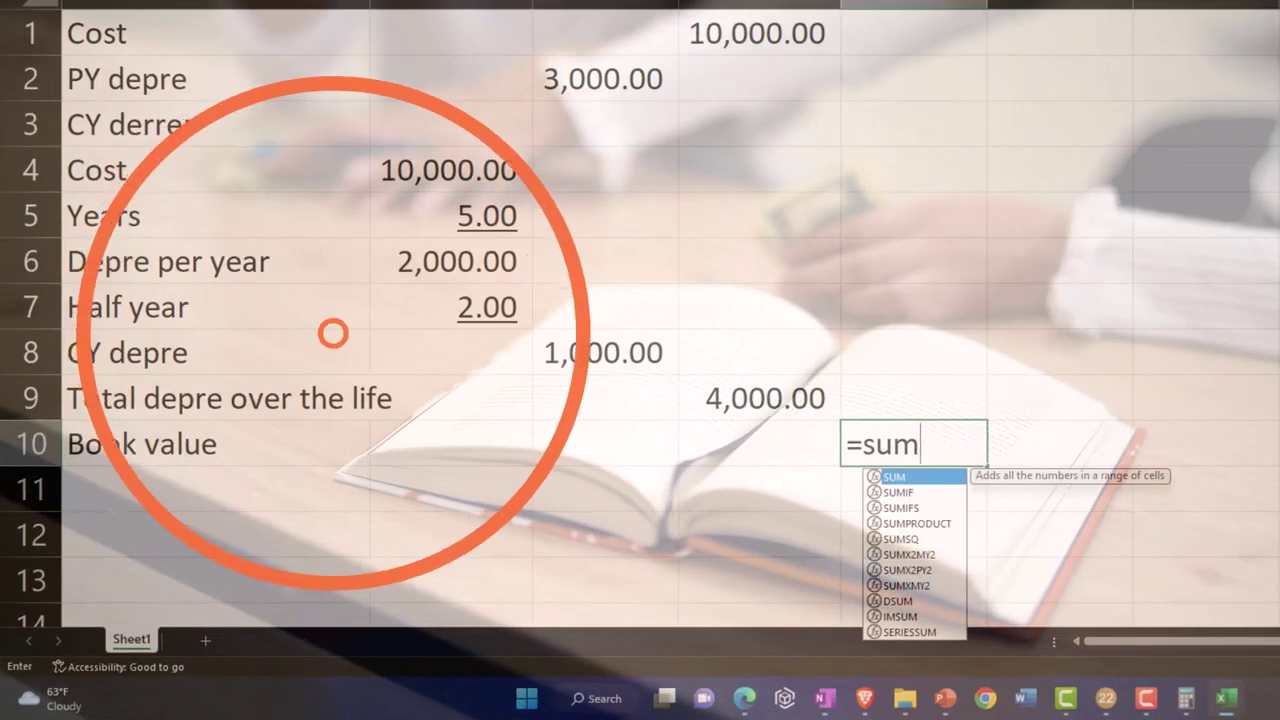
key(BackSpace)
key(BackSpace)
key(BackSpace)
key(BackSpace)
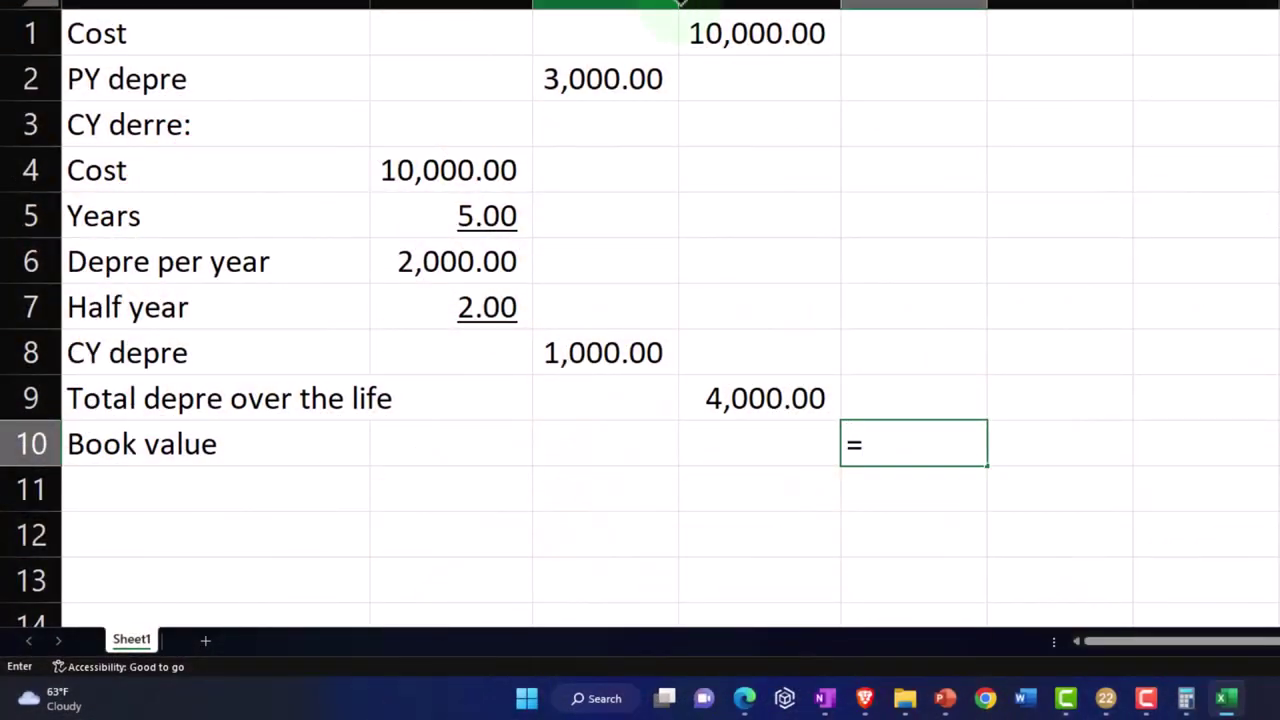
text(=)
click(746, 52)
text(-D9)
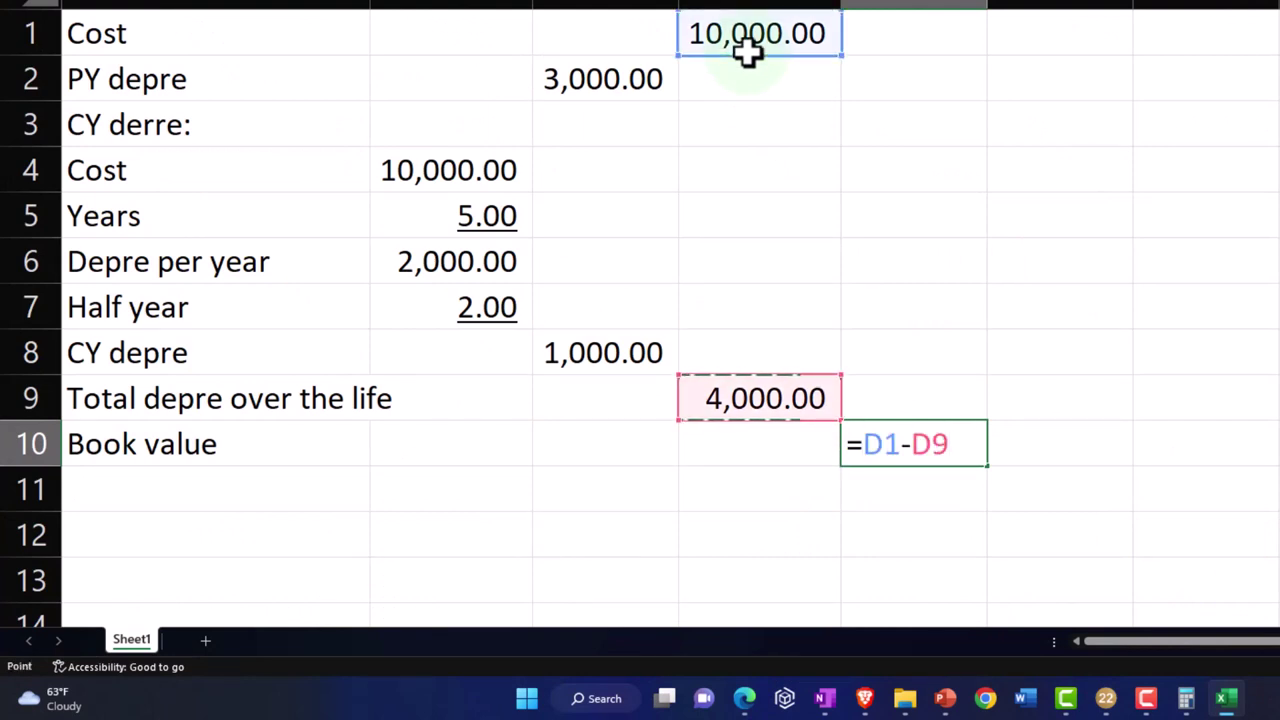
key(Return)
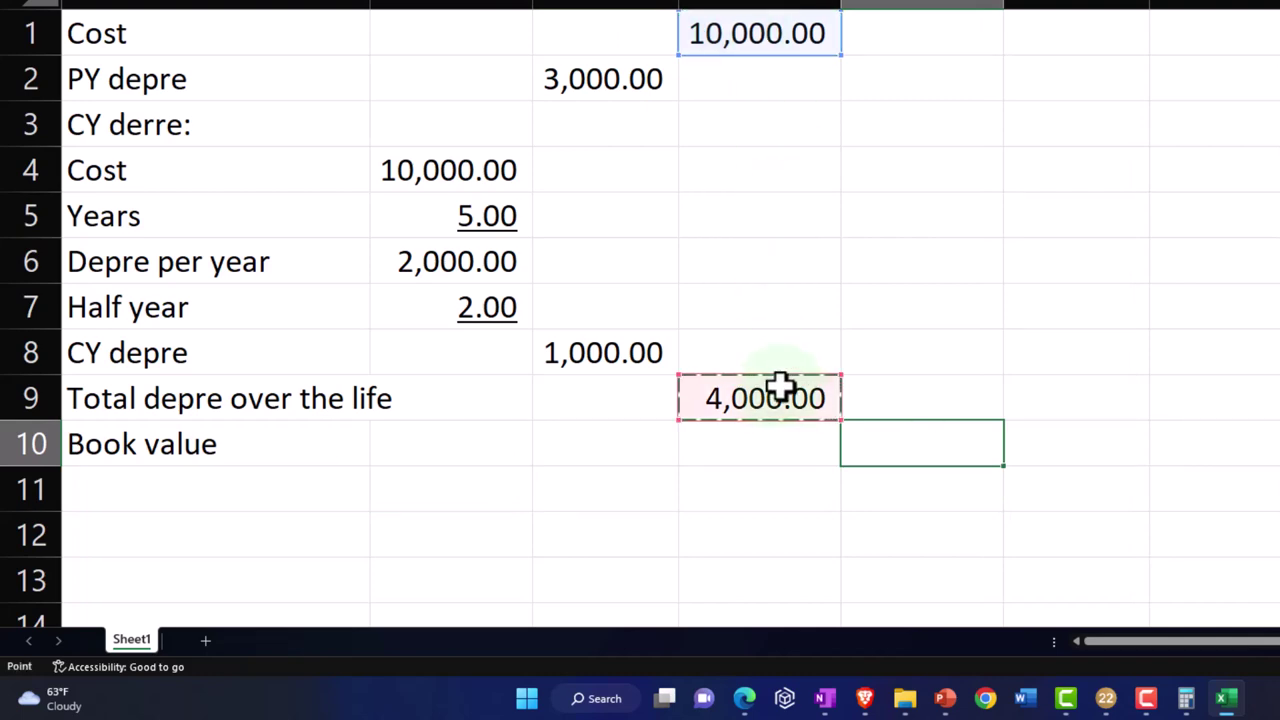
key(Return)
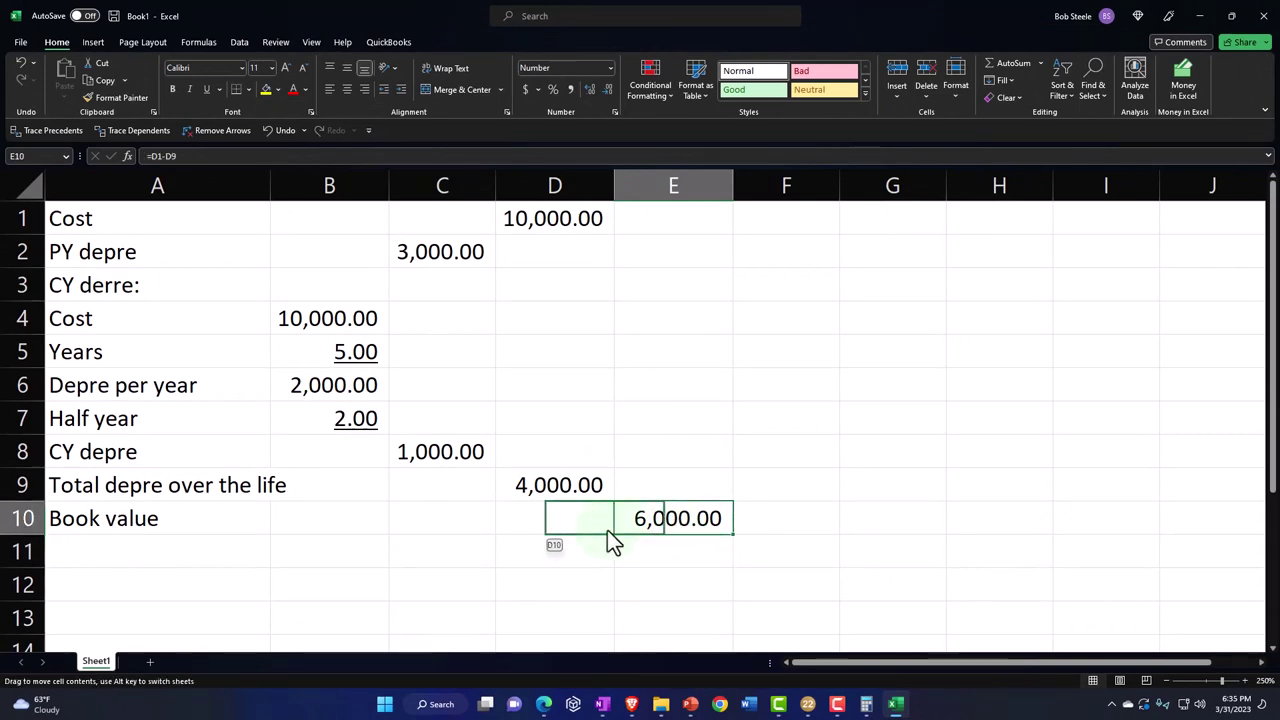
Step: Move the book value formula from E10 to D10 and underline the total depreciation in D9
drag(607, 530, 605, 528)
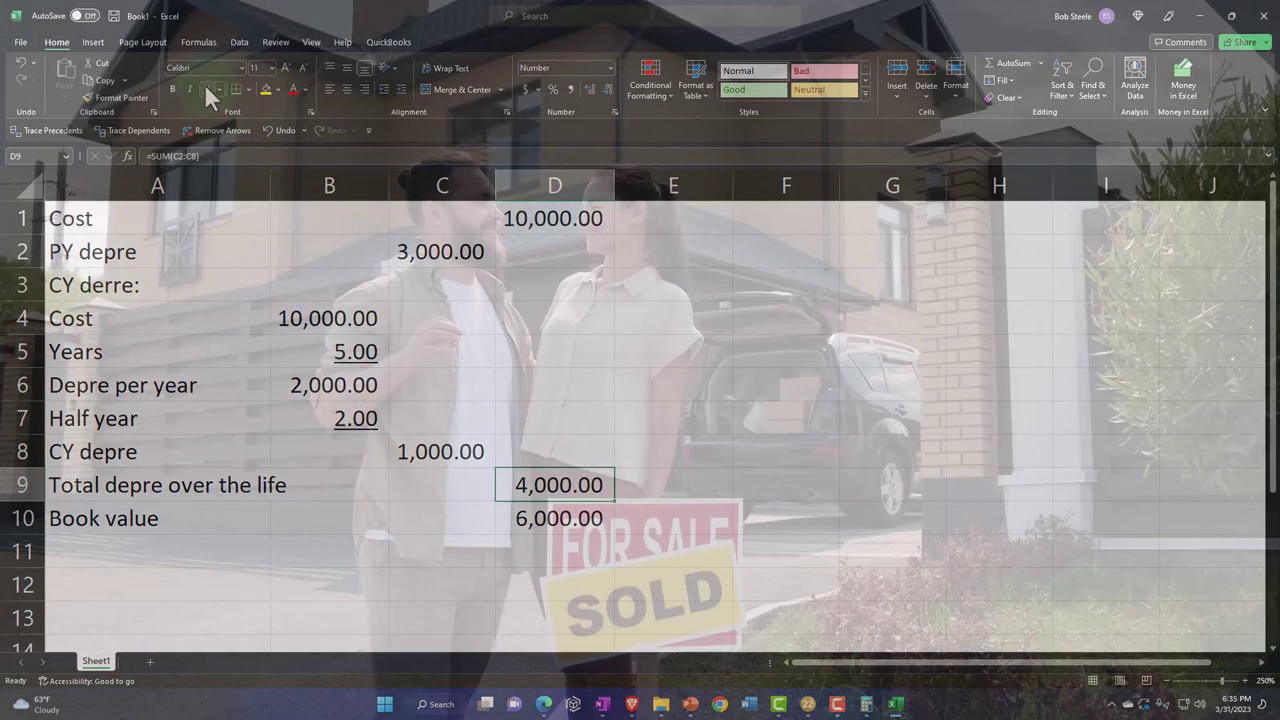
click(206, 89)
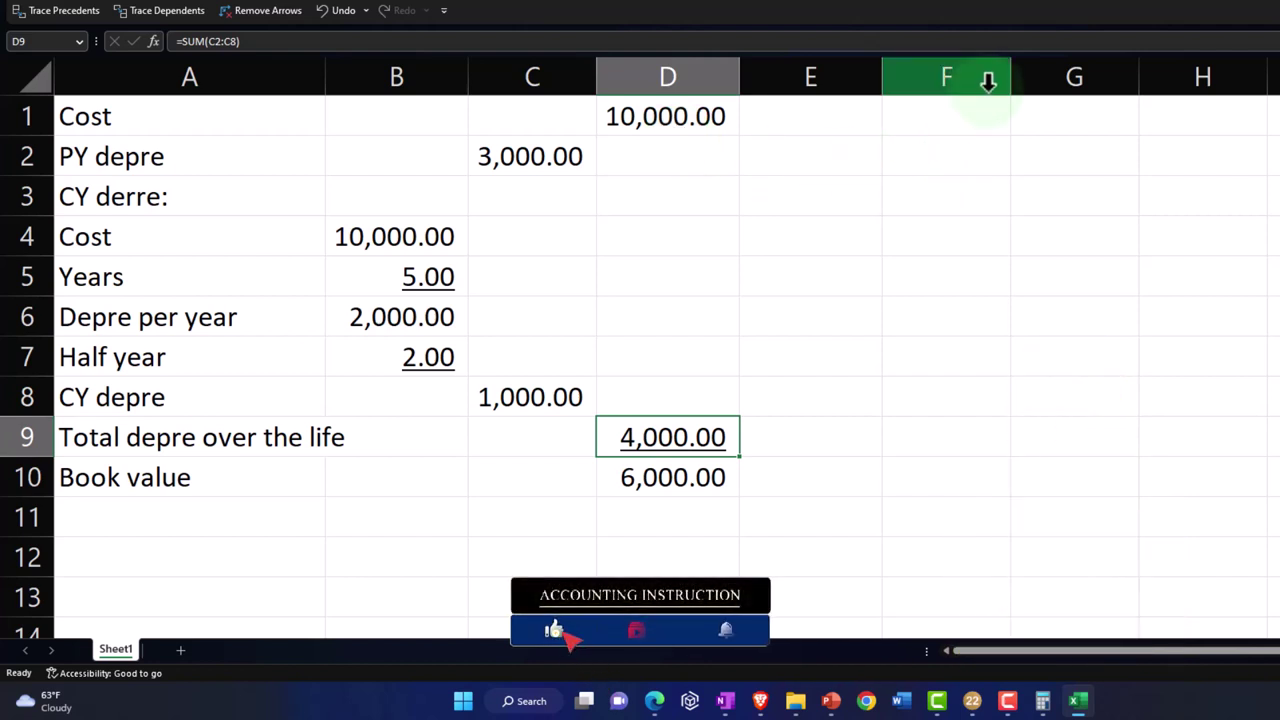
Step: Widen column F slightly and add a Sales line in row 1, with the label in F1 and 11000 in G1
drag(1008, 84, 1054, 80)
click(963, 114)
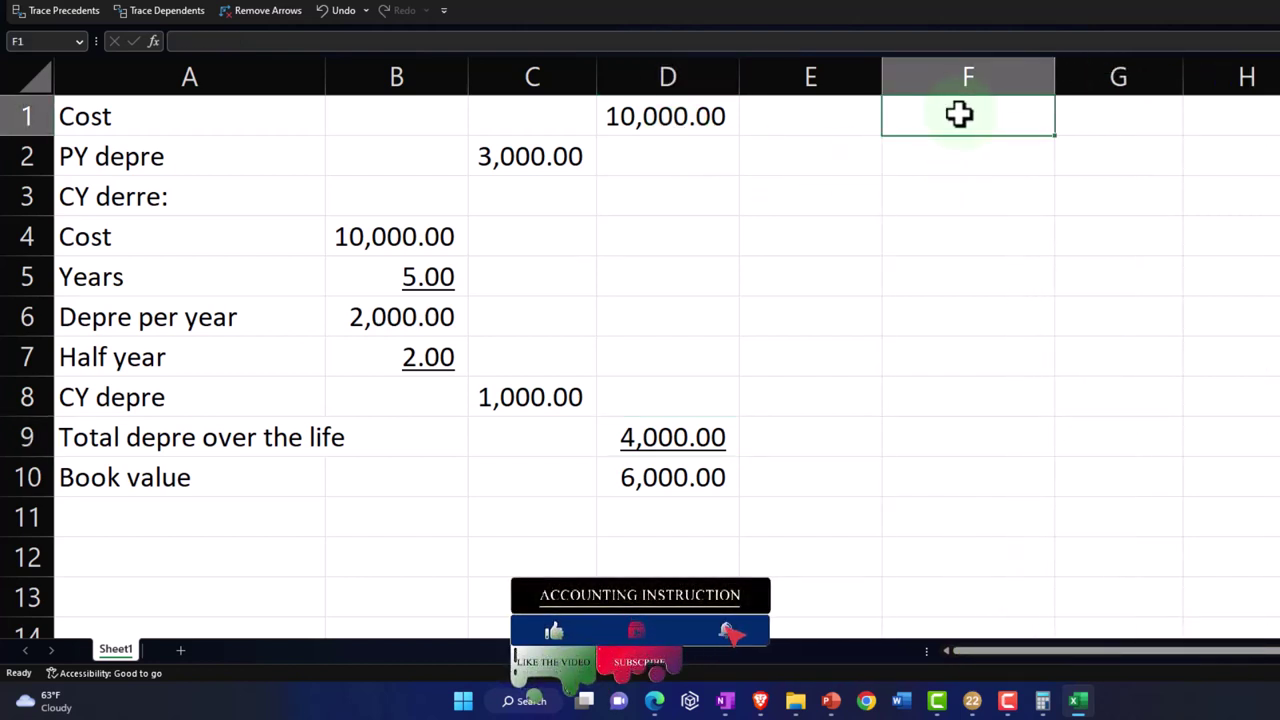
text(Sales)
key(Tab)
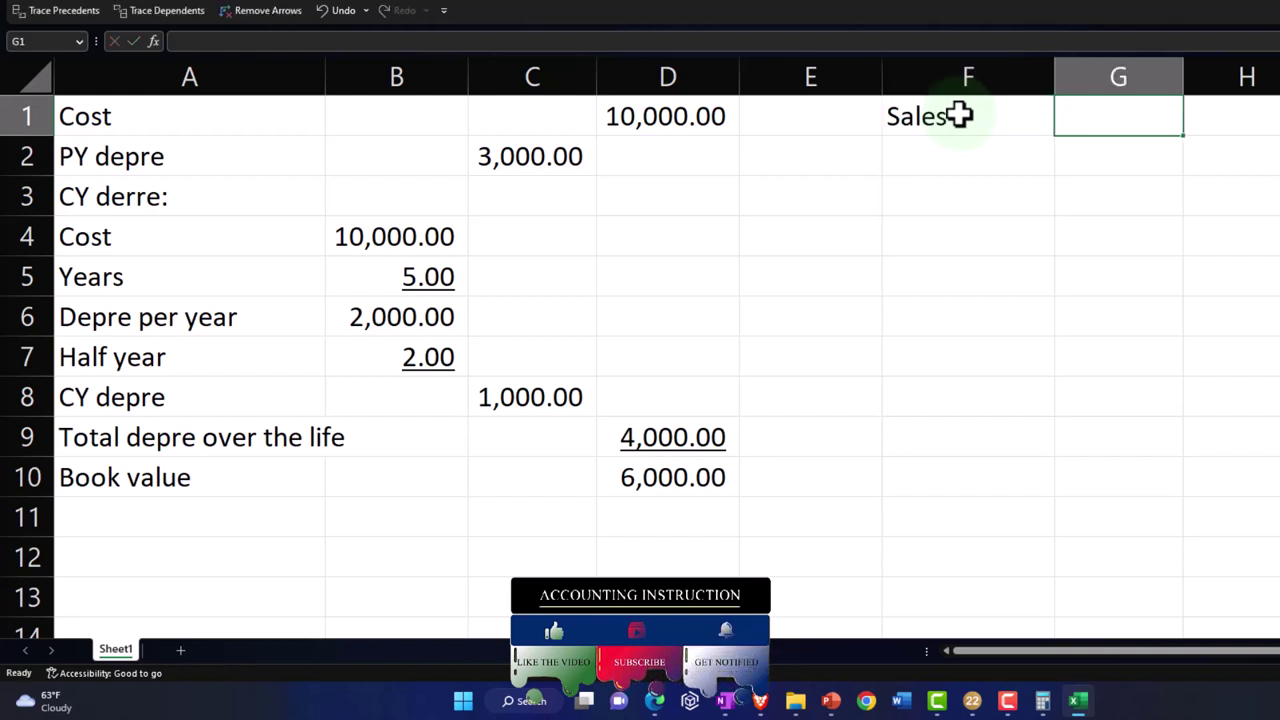
text(11,00)
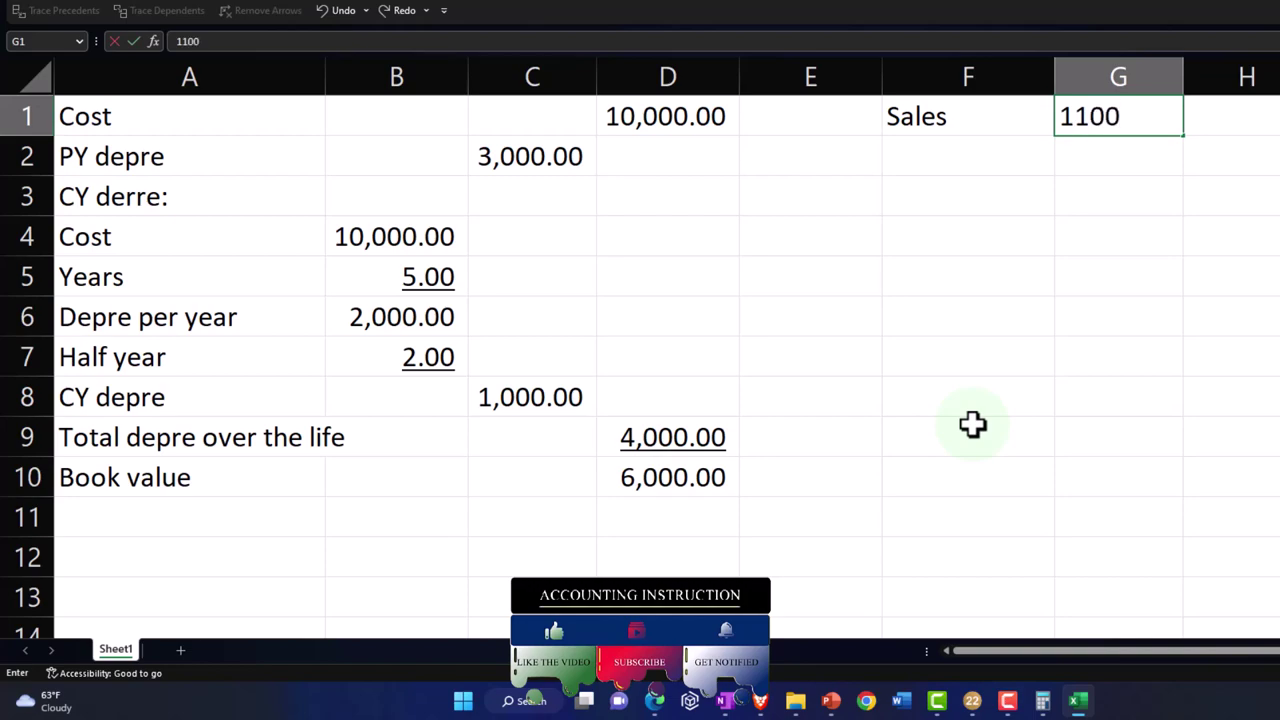
text(0)
key(Return)
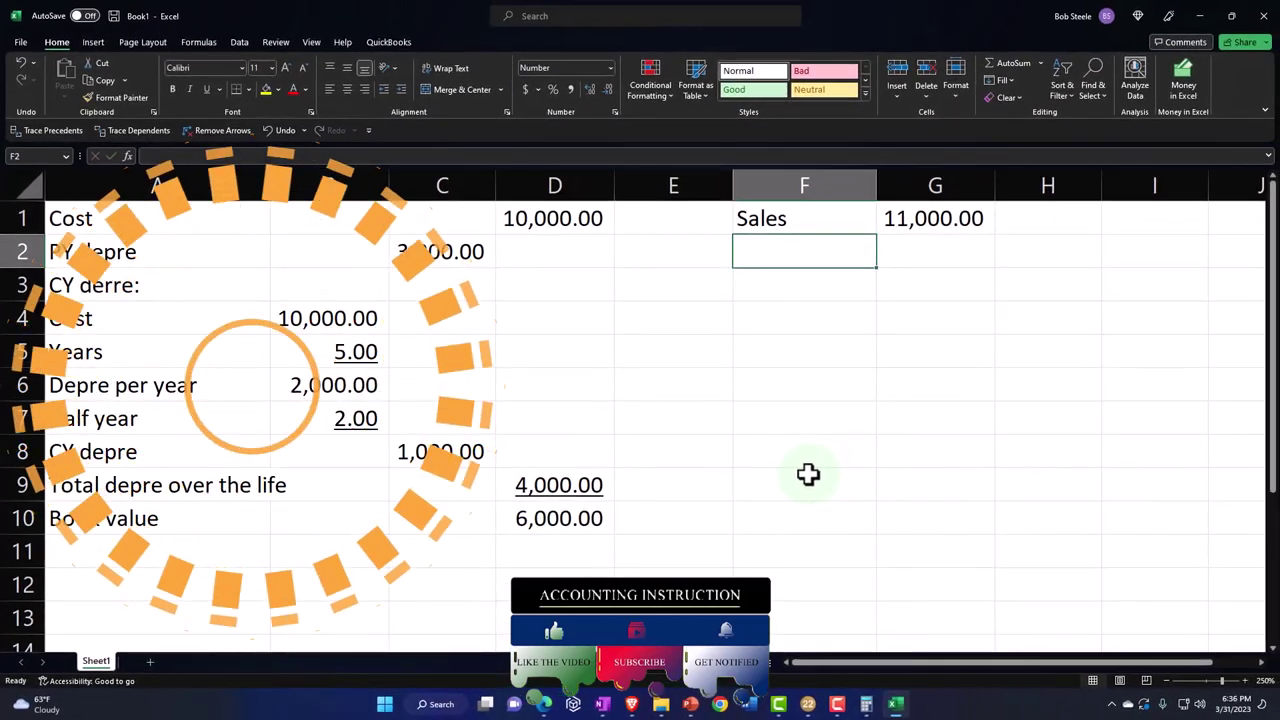
Step: Label F2 as "book value" and link G2 to the book value in D10
text(book value)
key(Tab)
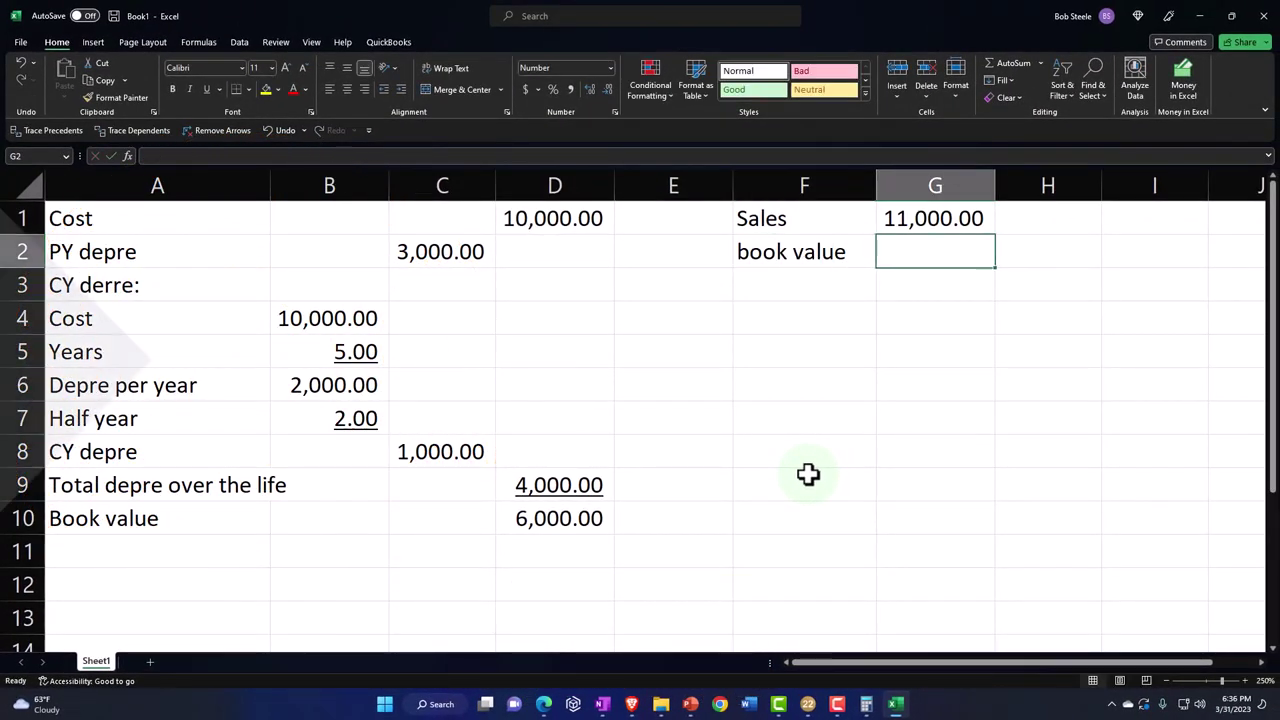
text(=)
key(Down)
key(Down)
key(Down)
key(Down)
key(Down)
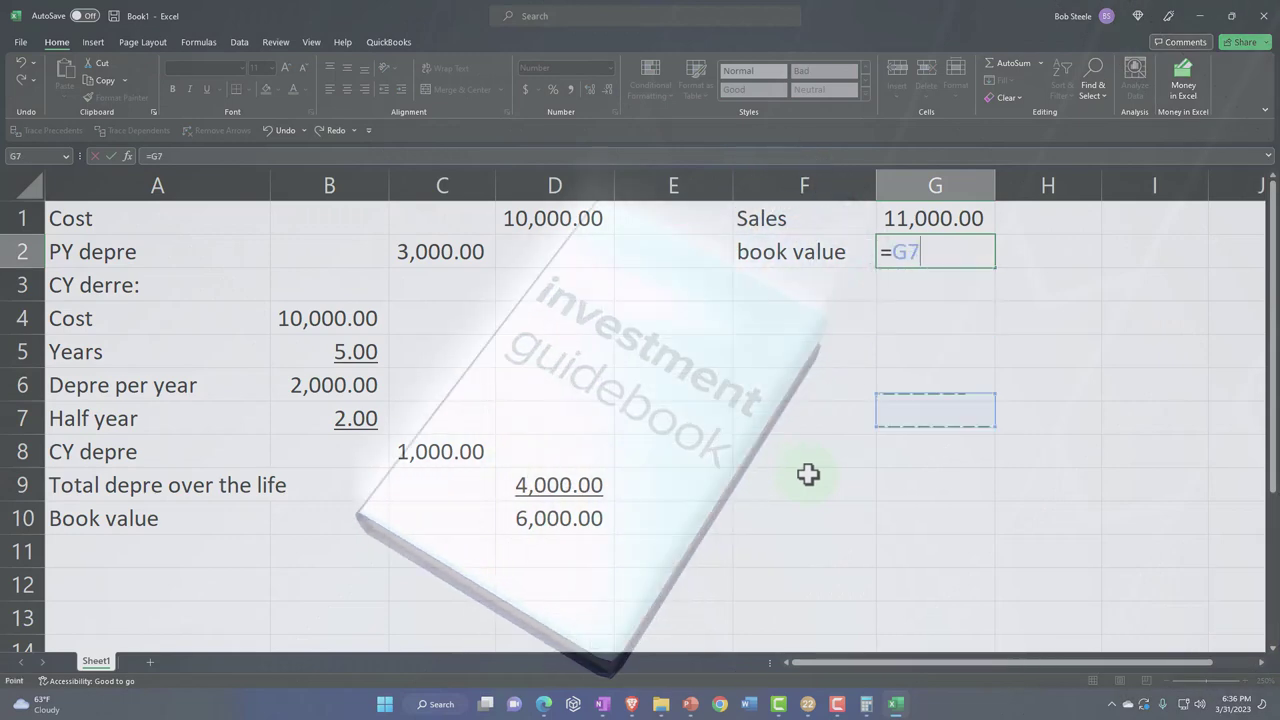
key(Left)
key(Down)
key(Left)
key(Left)
key(Left)
key(Down)
key(Down)
key(Right)
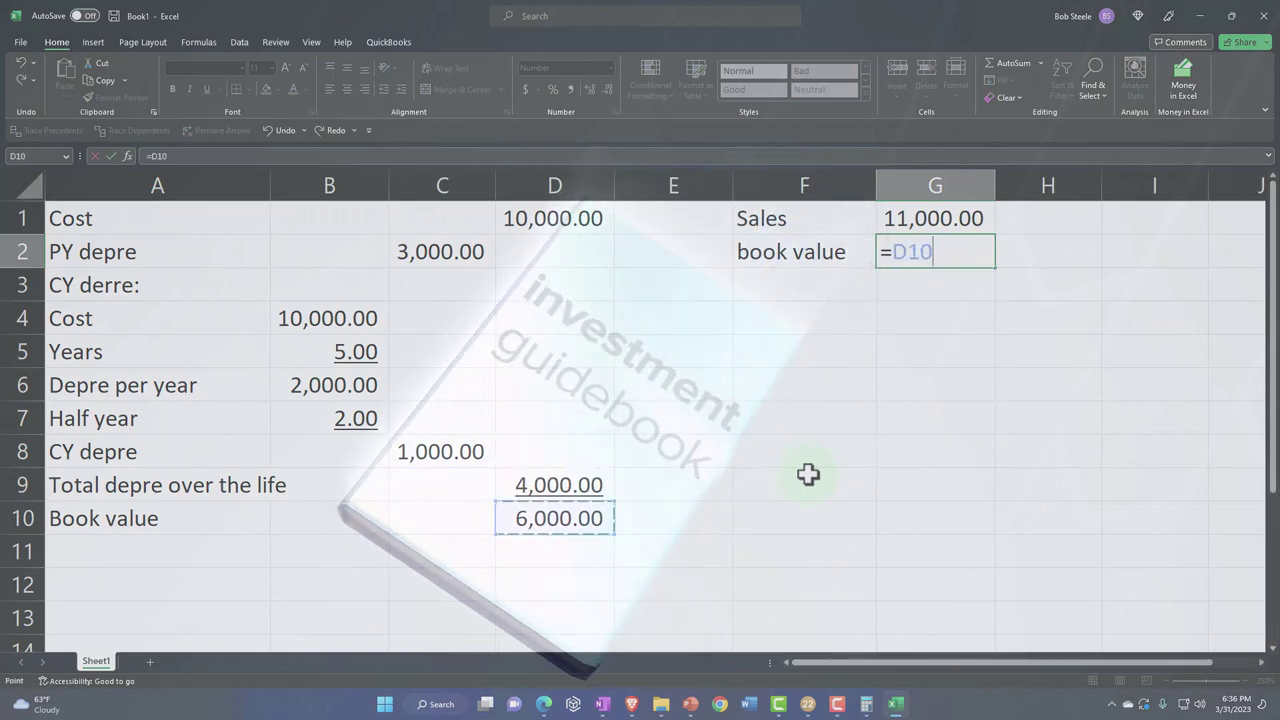
key(Return)
Step: Label F3 as "Gain" and calculate it in G3 as Sales in G1 minus book value in G2, underlining G2
text(Gail)
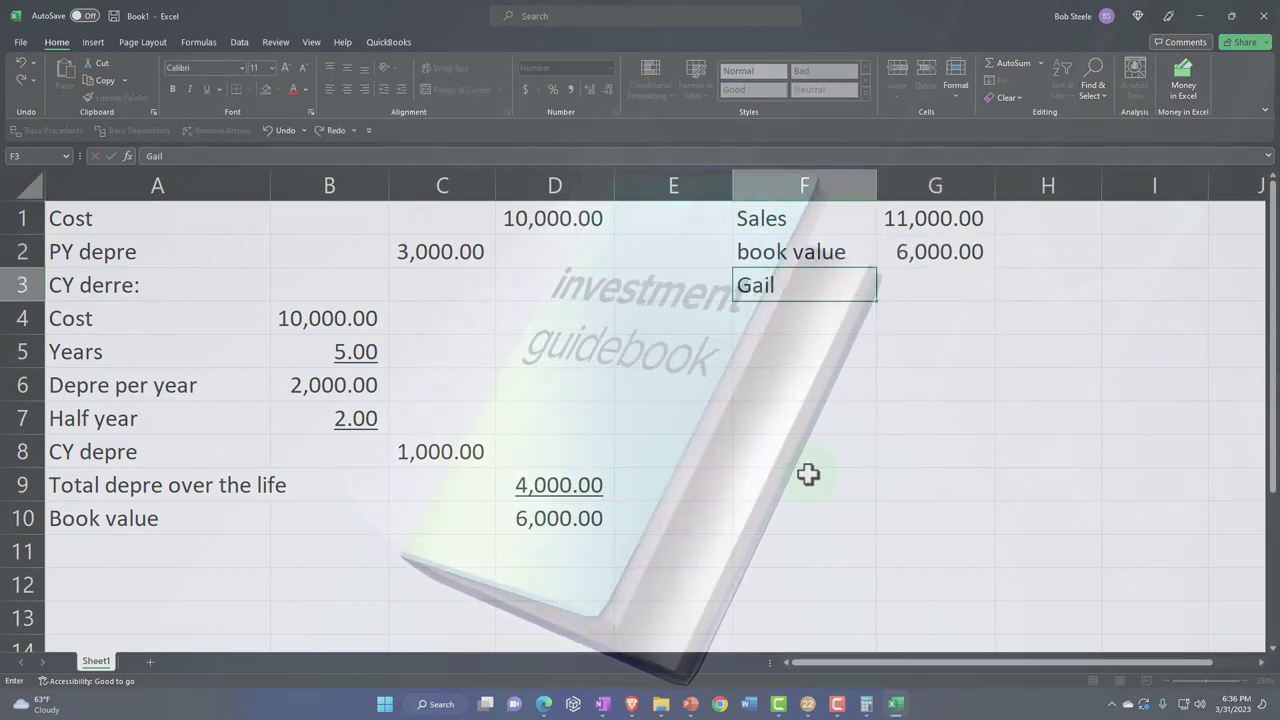
key(BackSpace)
text(n)
key(Tab)
text(=)
key(Up)
key(Up)
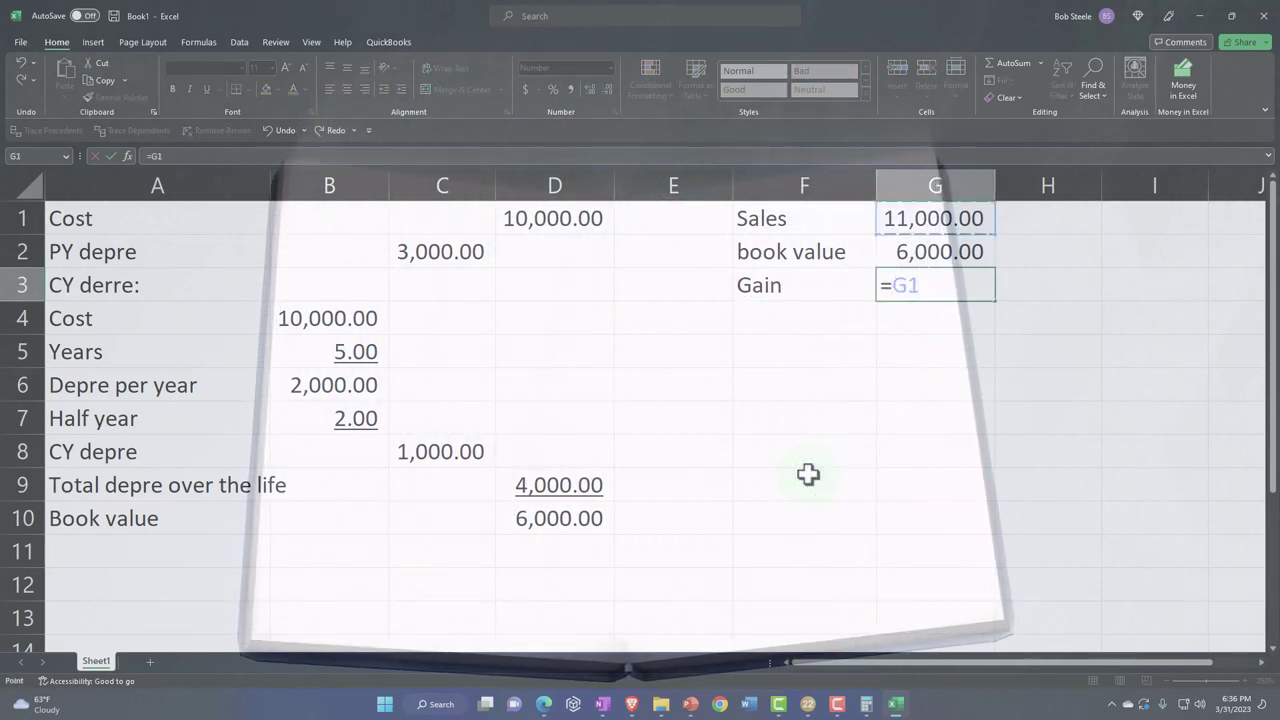
text(-)
key(Up)
key(Return)
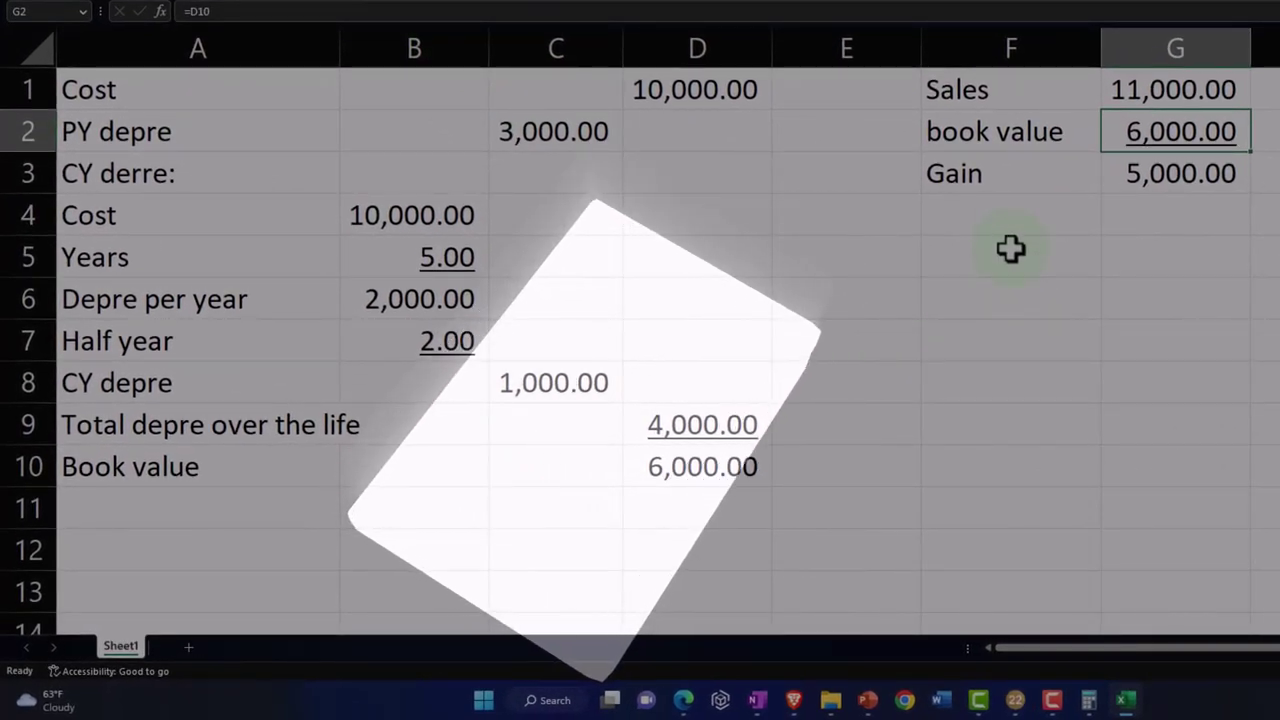
Step: Label F4 as "derpe" and link G4 to the total depreciation in D9
click(1010, 249)
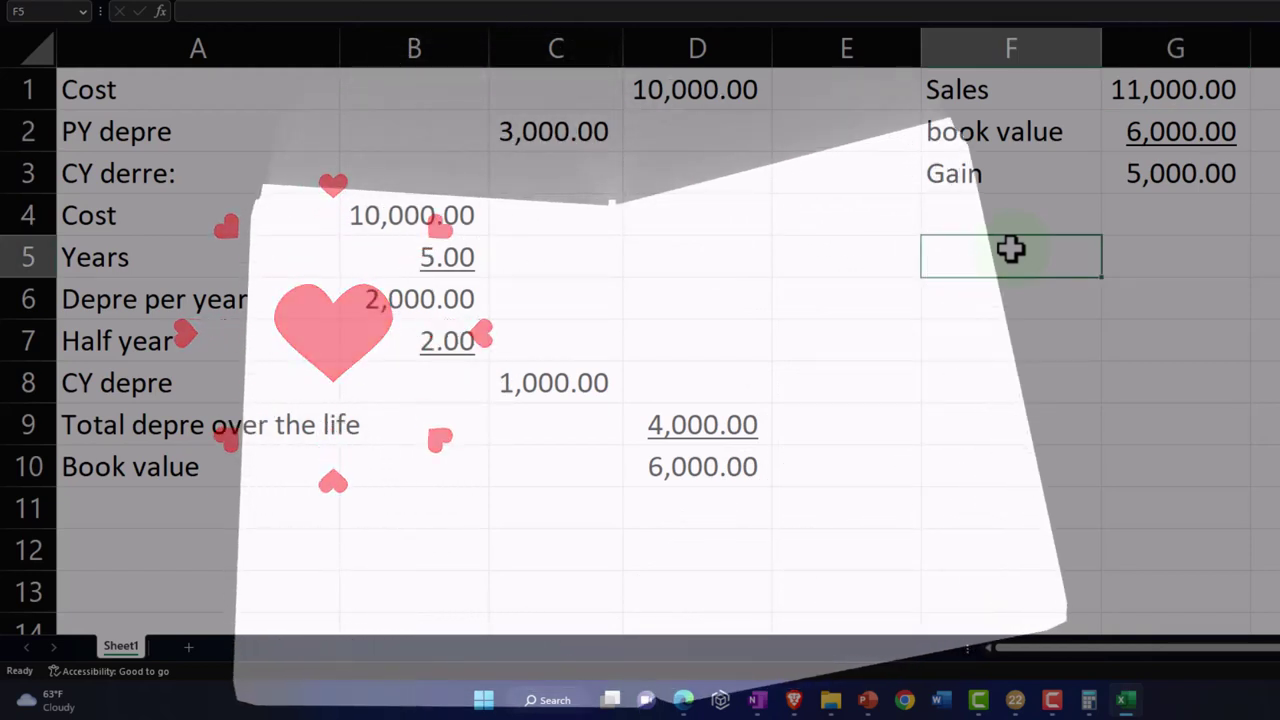
click(743, 412)
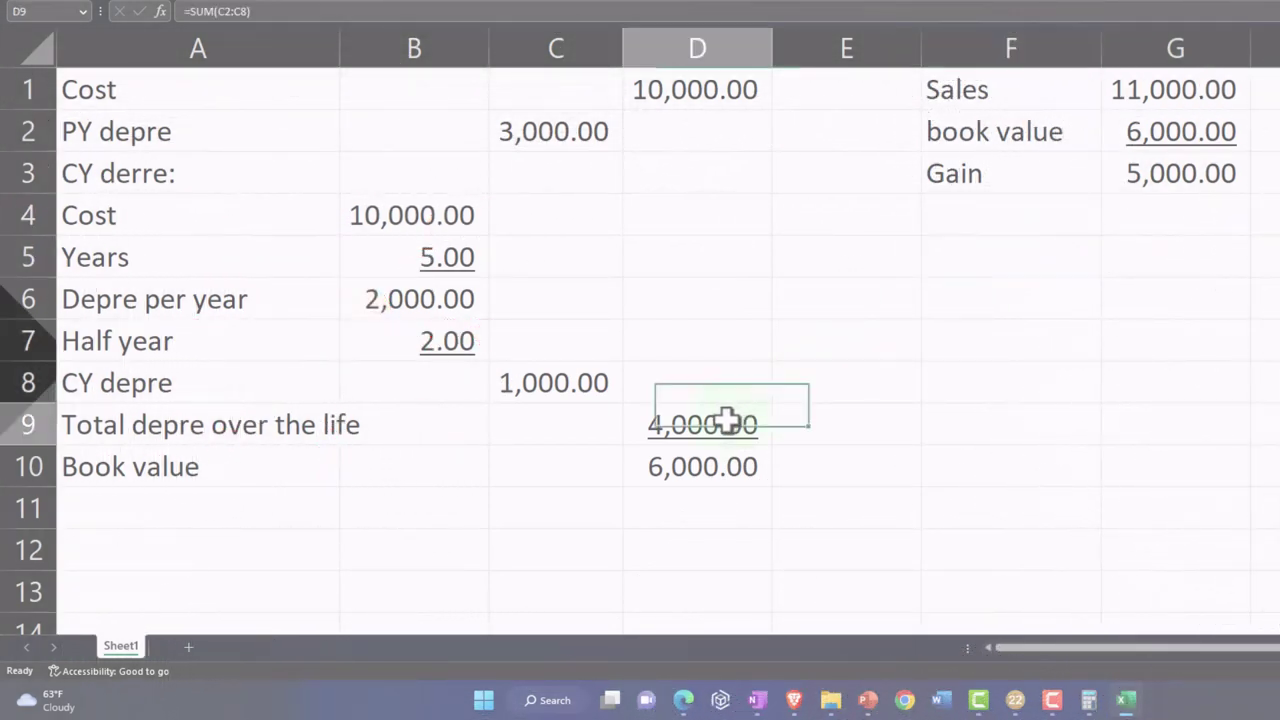
click(979, 212)
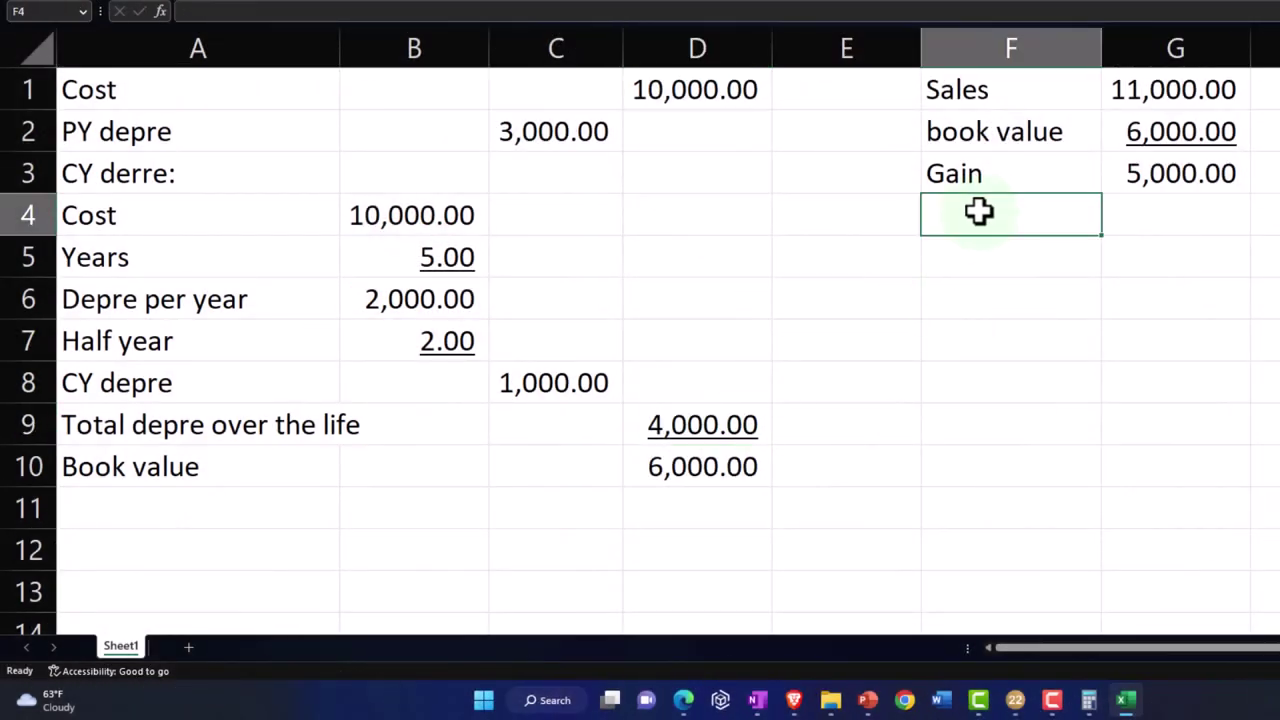
text(de)
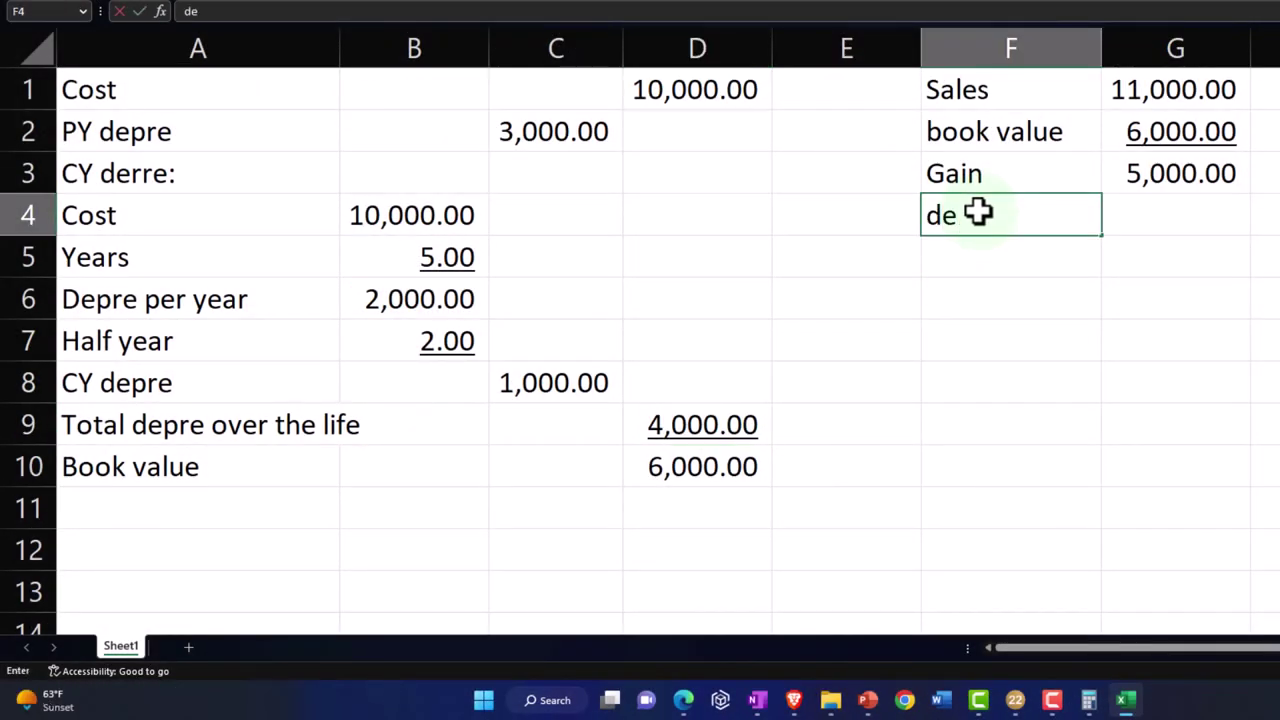
text(rpe)
key(Tab)
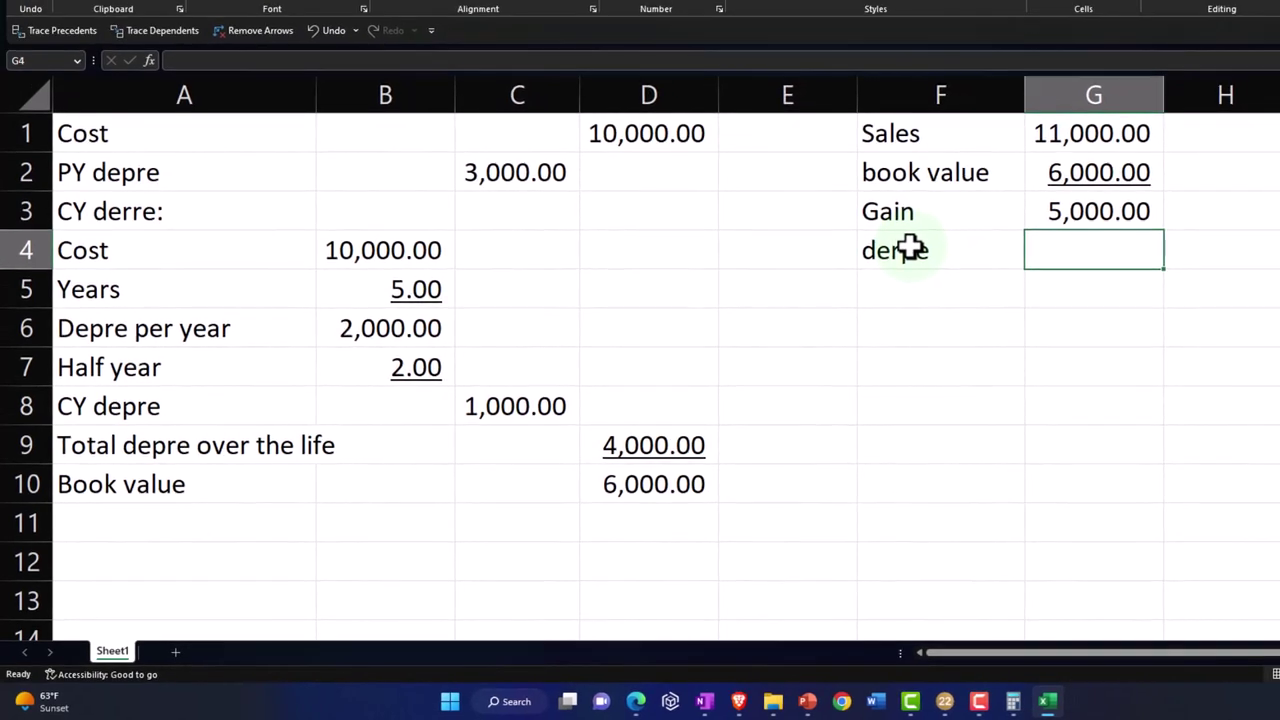
text(=)
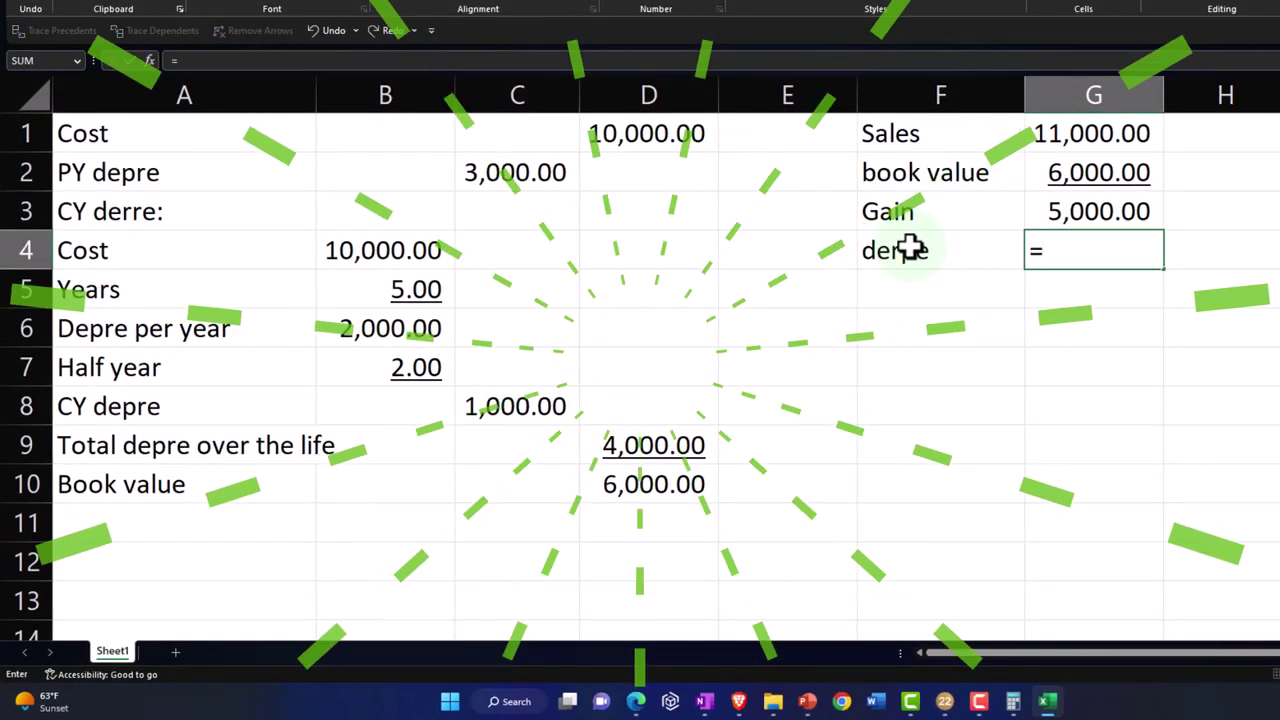
key(Left)
key(Left)
key(Left)
key(Down)
key(Down)
key(Down)
key(Down)
key(Down)
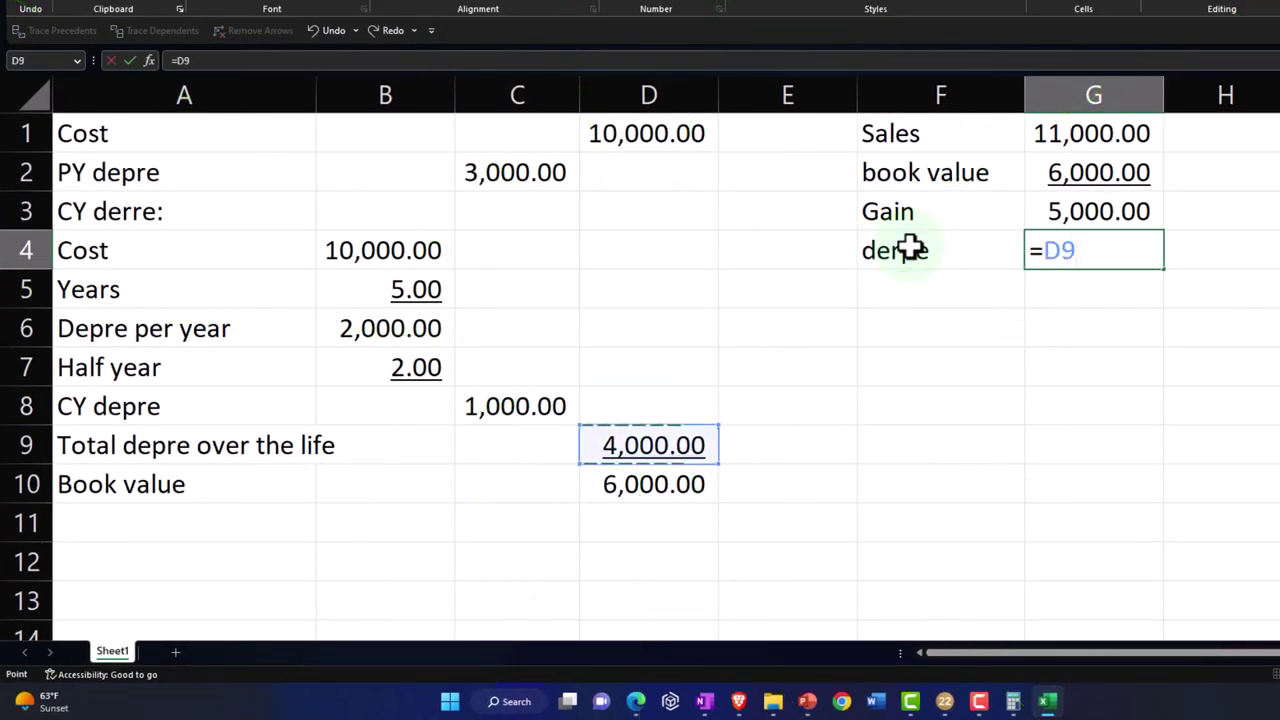
key(Return)
Step: Extend the F4 label to "derpe orden", and label F5 as "Cap gain" with G5 selected for its amount
double_click(959, 256)
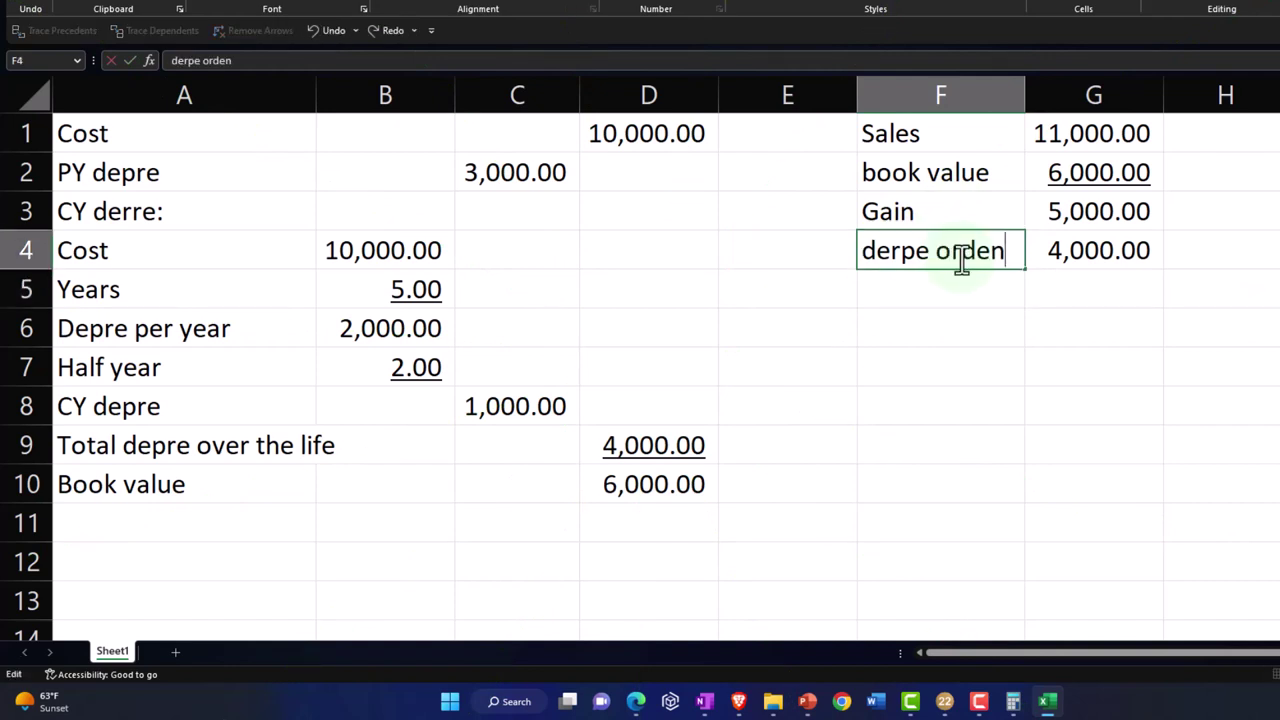
text(orden)
key(Return)
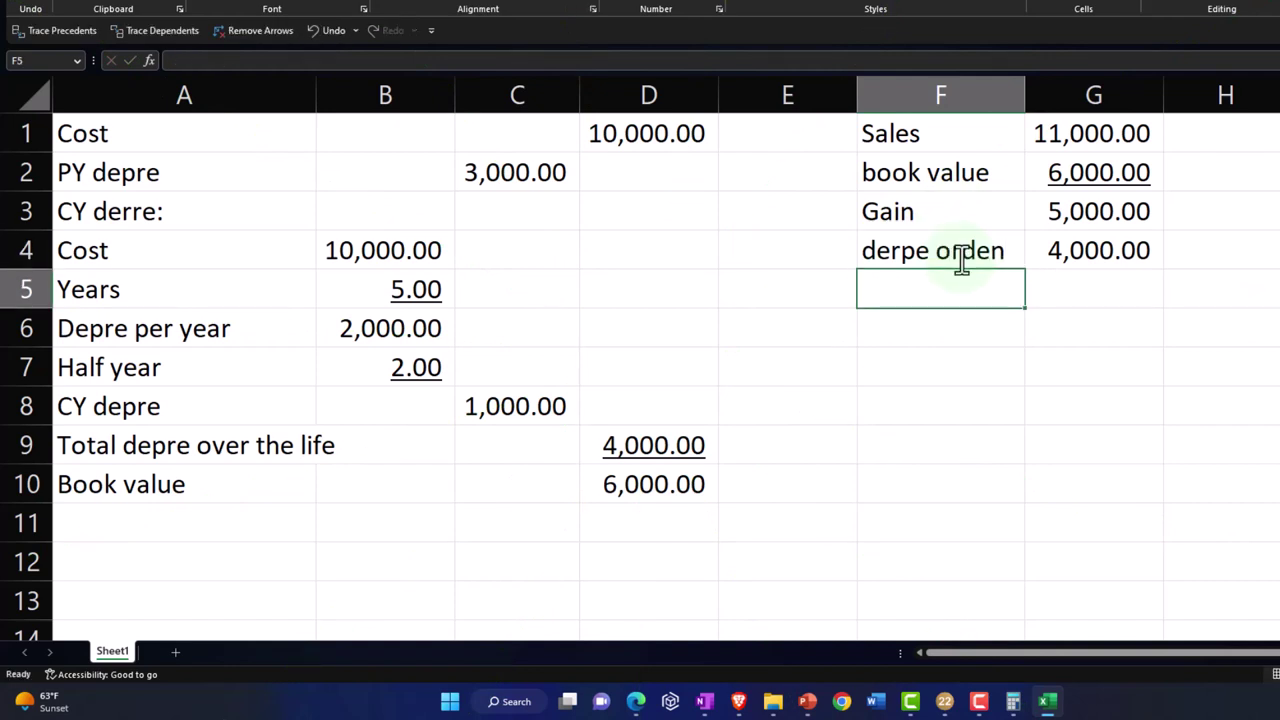
text(Cap gain)
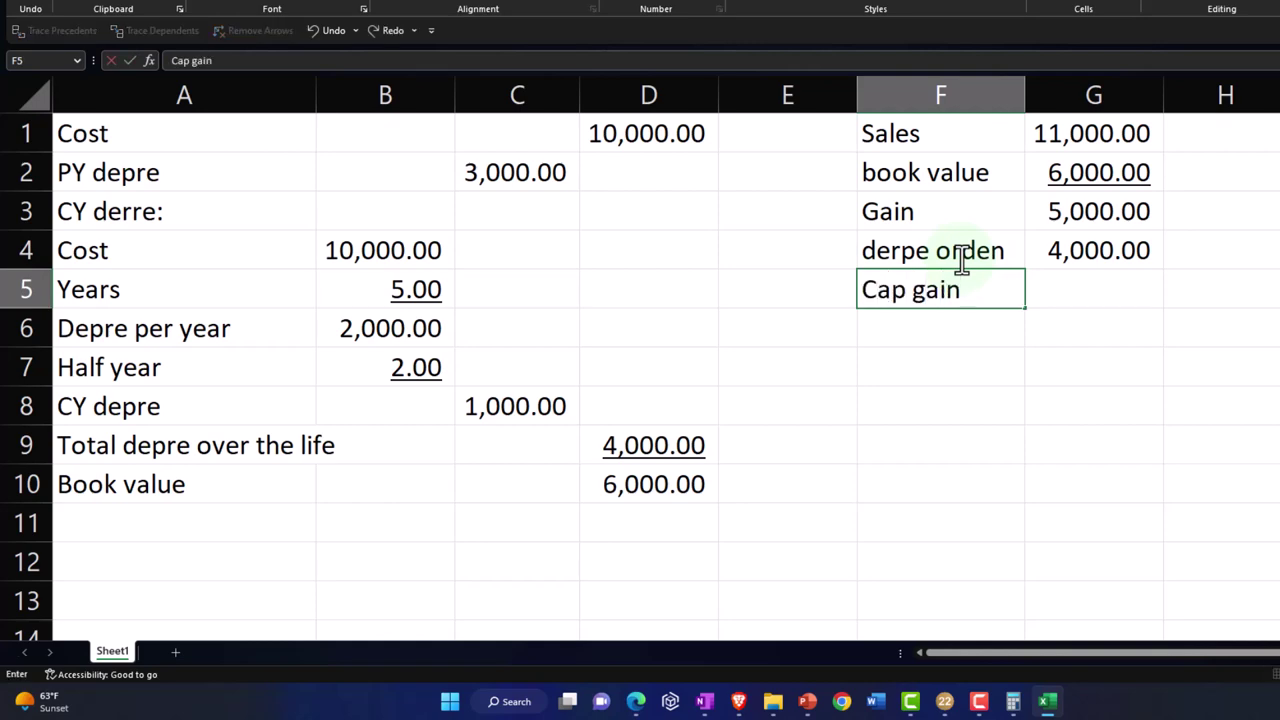
key(Tab)
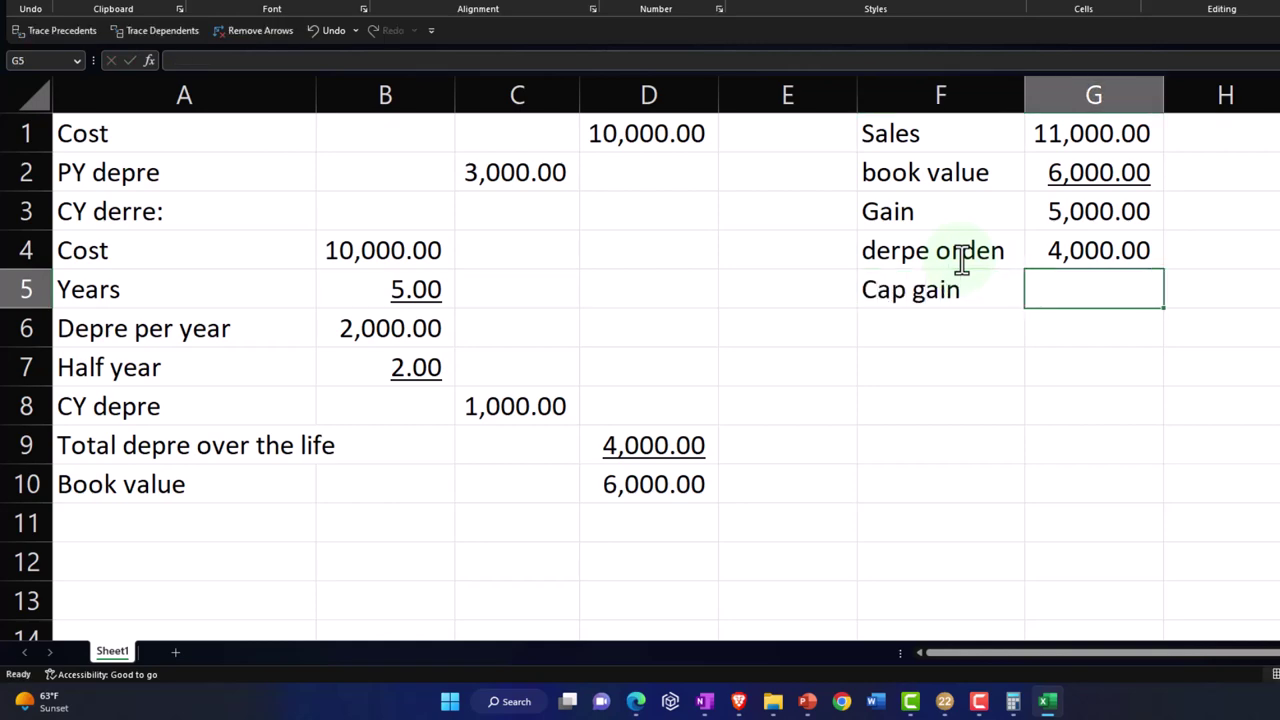
Step: Calculate the Cap gain in G5 as the Gain in G3 minus the depreciation in G4, and underline G4
text(=)
key(Up)
key(Up)
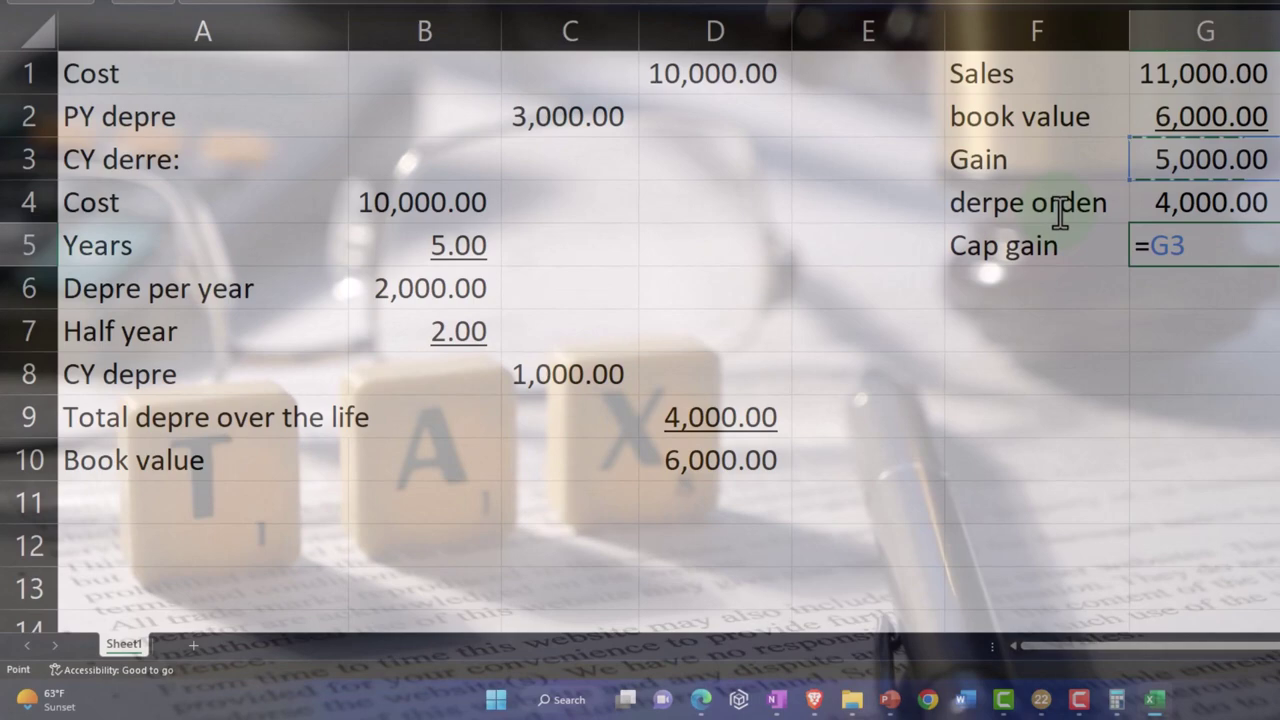
text(-)
key(Up)
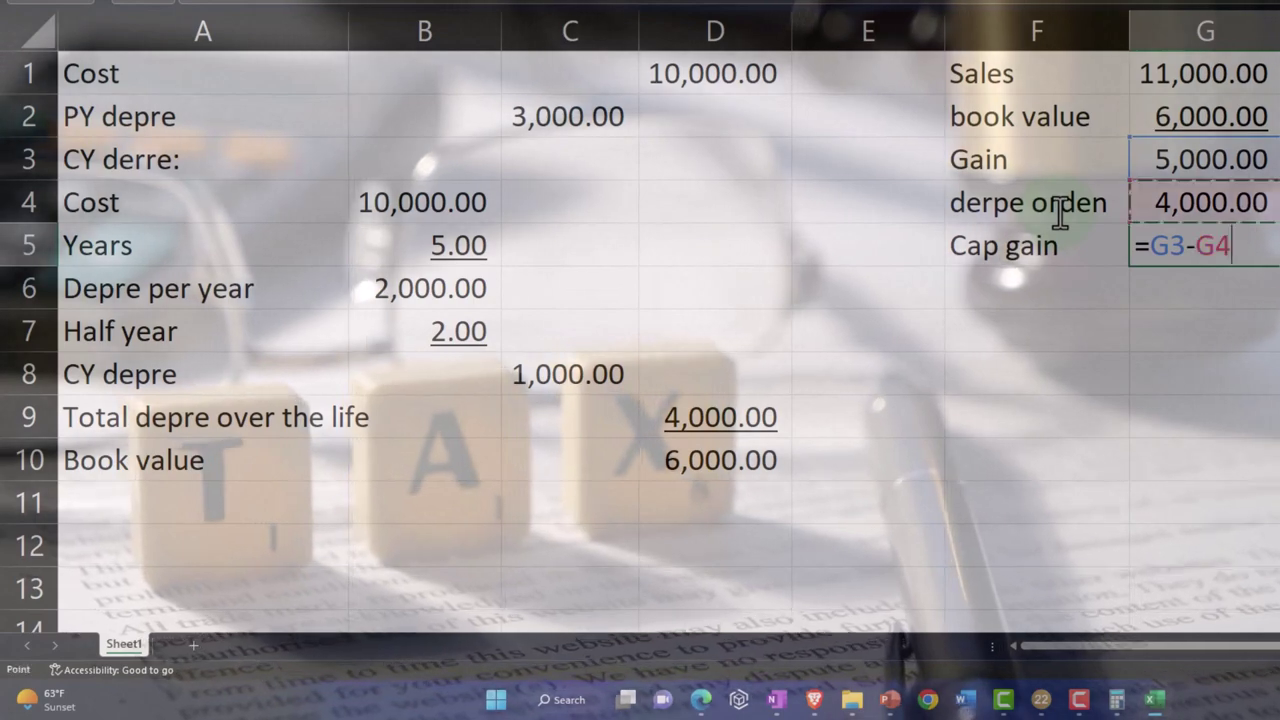
key(Return)
click(1060, 215)
key(Right)
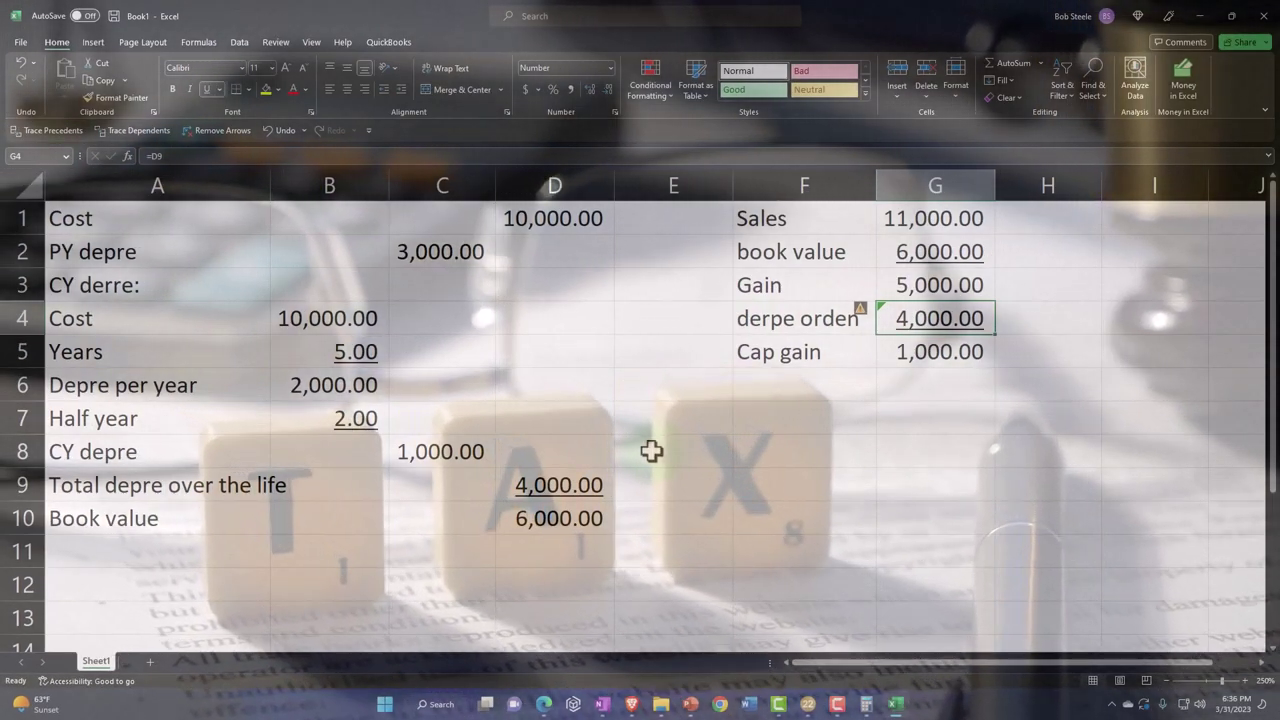
Step: Switch to Lacerte and review the machinery sale on Form 4797, from the Part III depreciation recapture back to Parts I and II
click(807, 704)
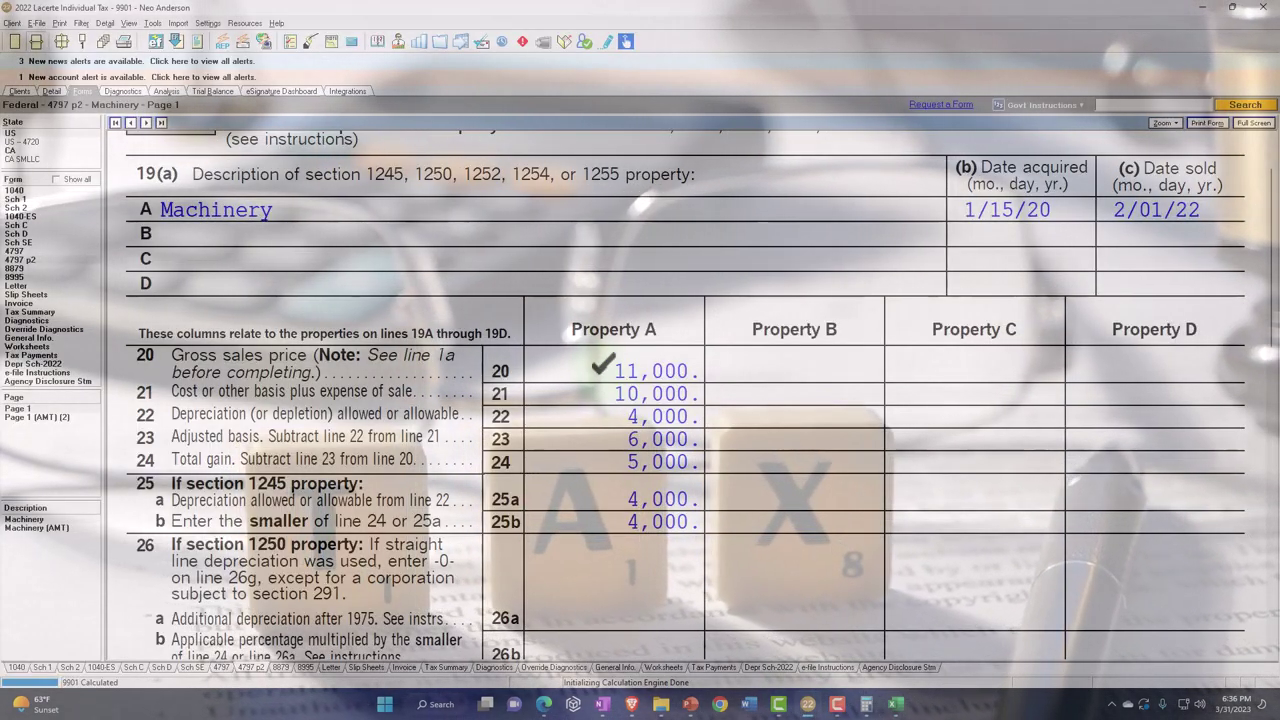
click(556, 455)
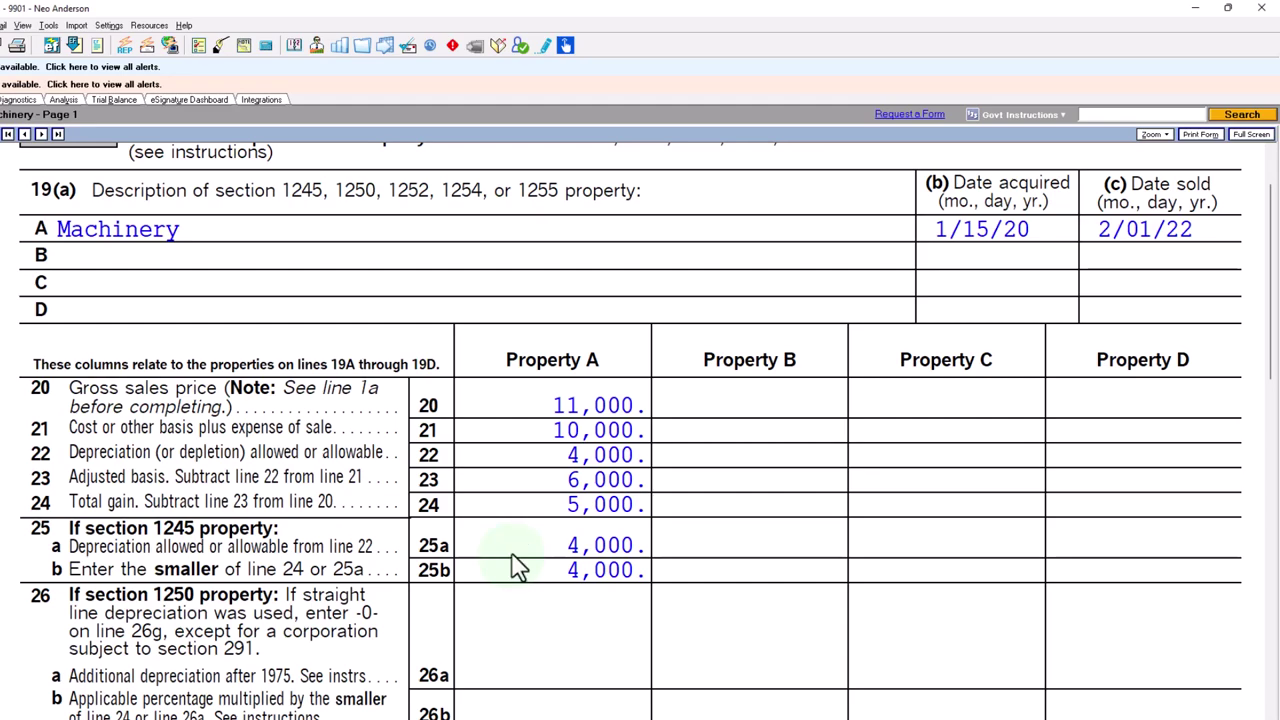
scroll(515, 566, down, 8)
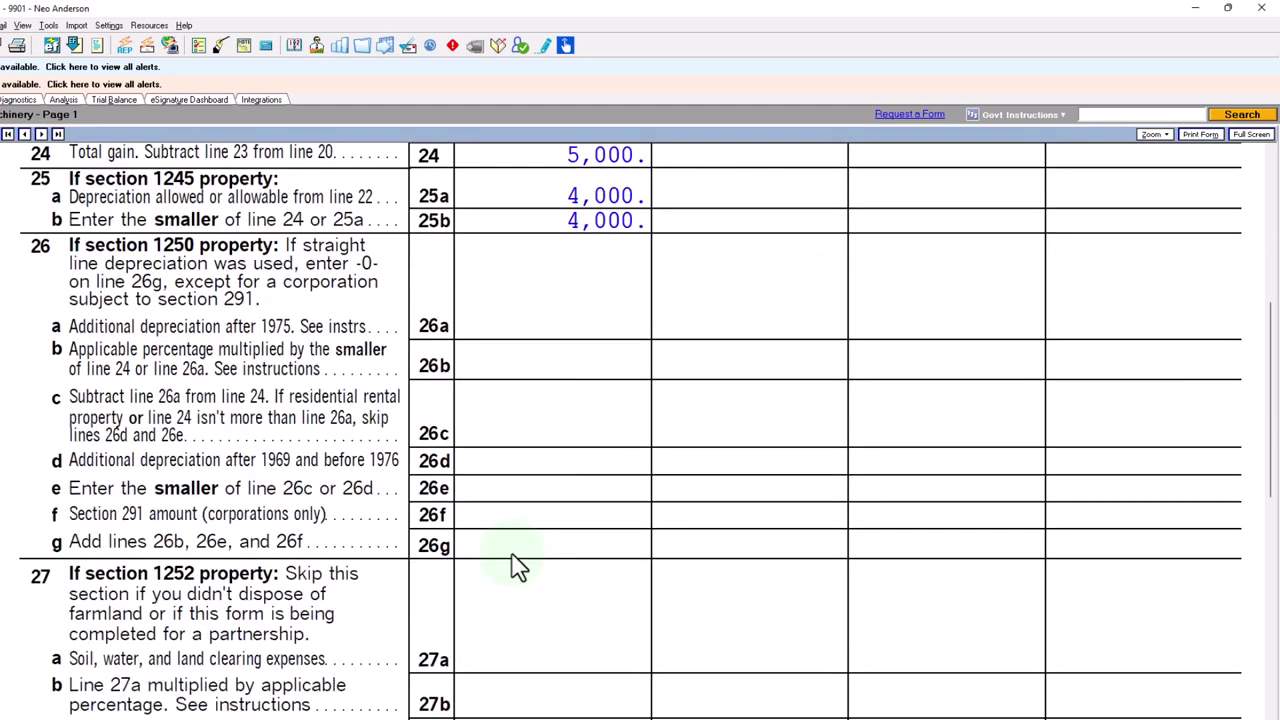
scroll(515, 566, down, 5)
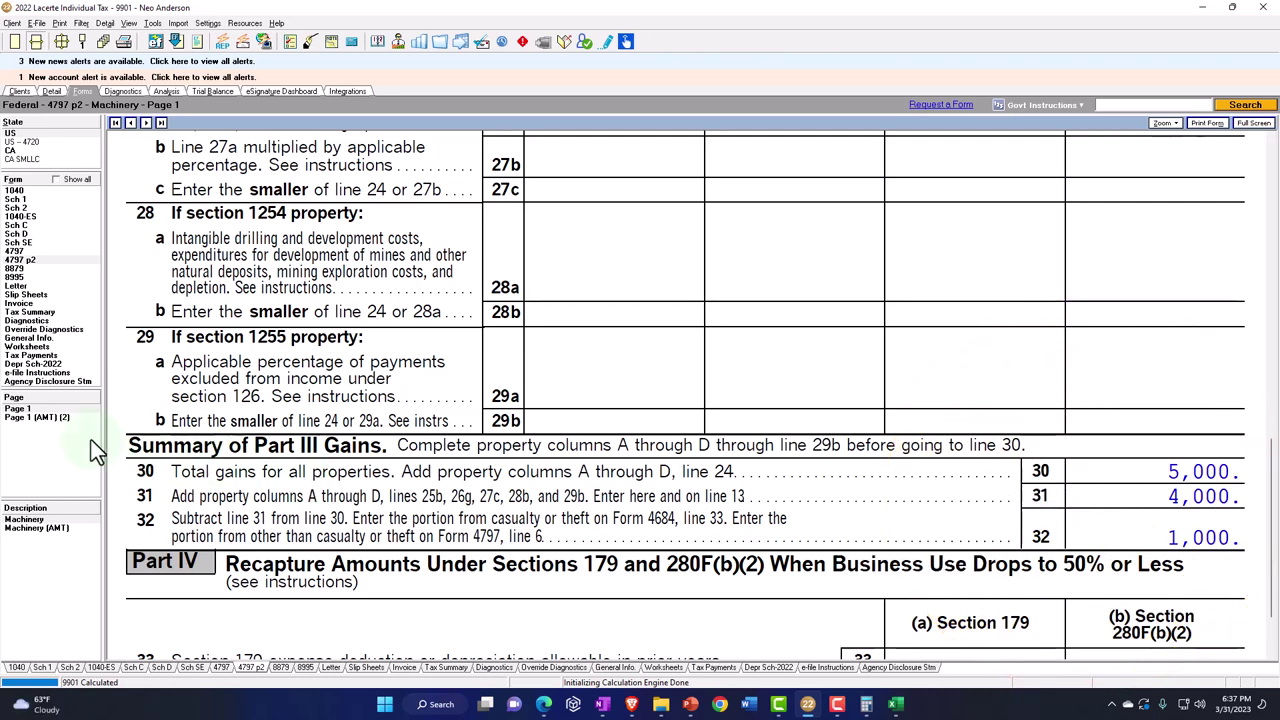
click(22, 252)
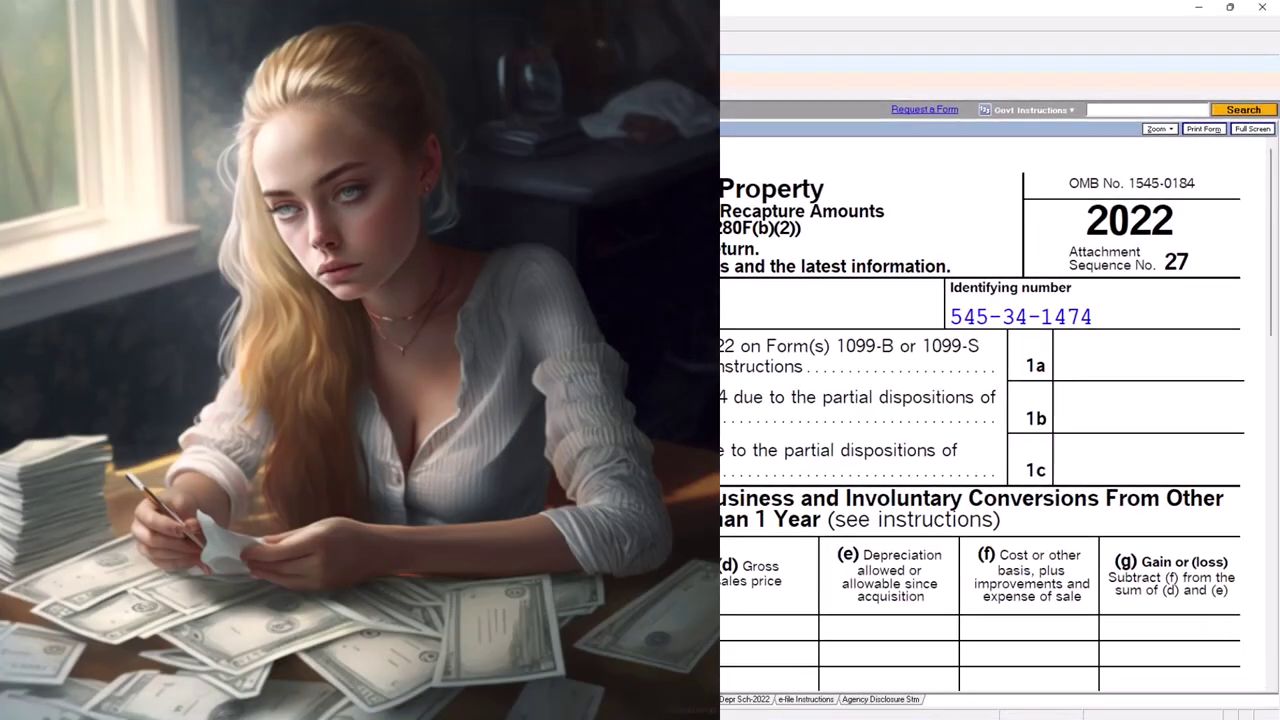
scroll(1000, 420, down, 5)
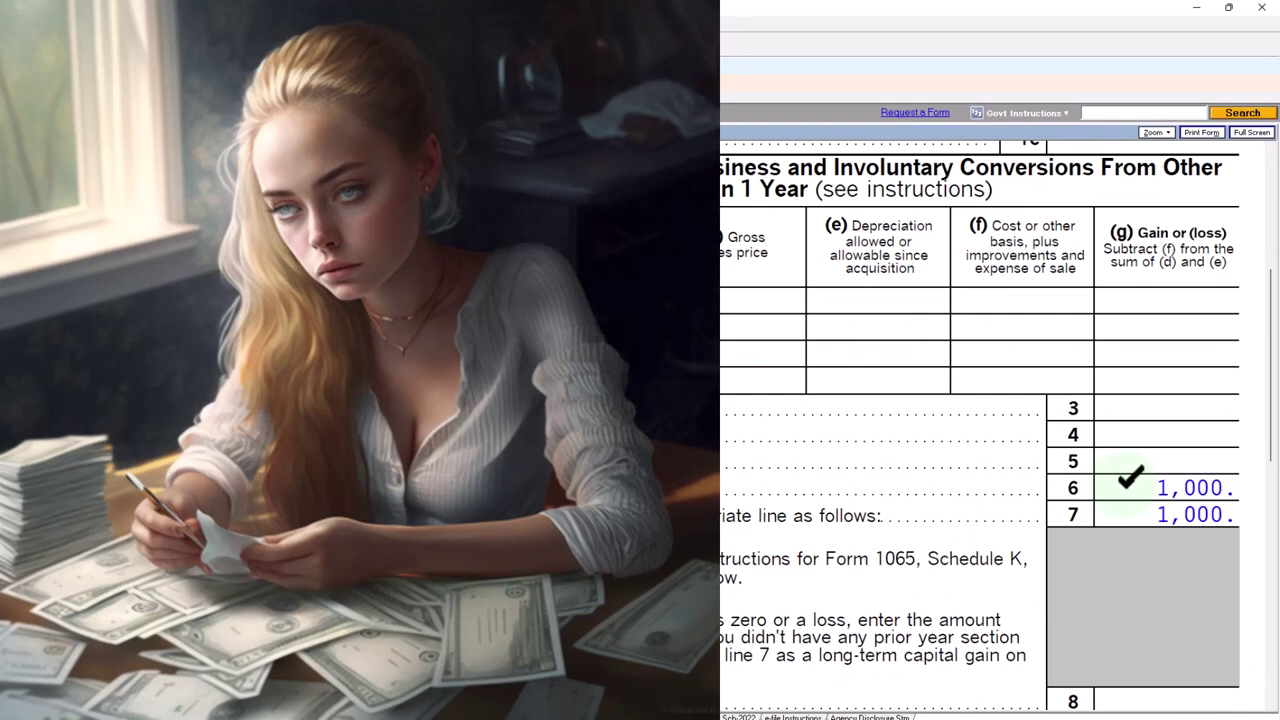
scroll(1130, 480, down, 5)
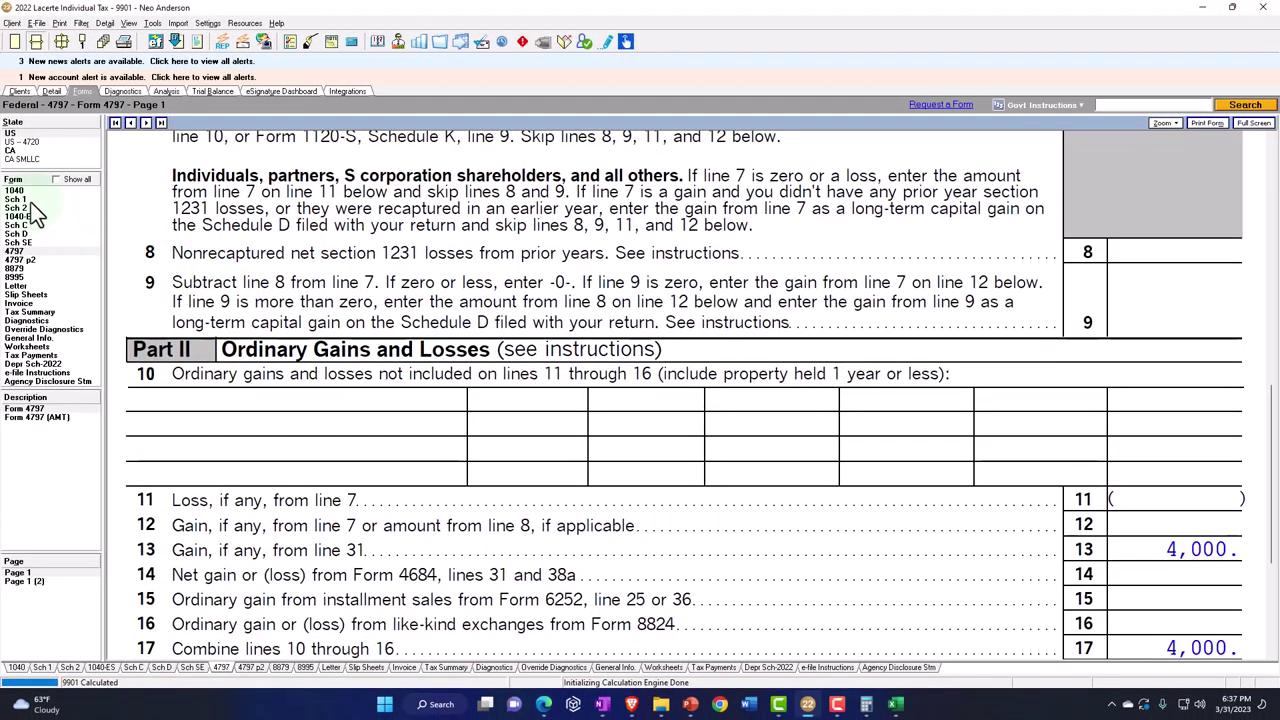
Step: Check the Form 4797 gain on Schedule 1 line 4 and the capital gain and other income lines on Form 1040
click(30, 201)
scroll(1099, 441, down, 2)
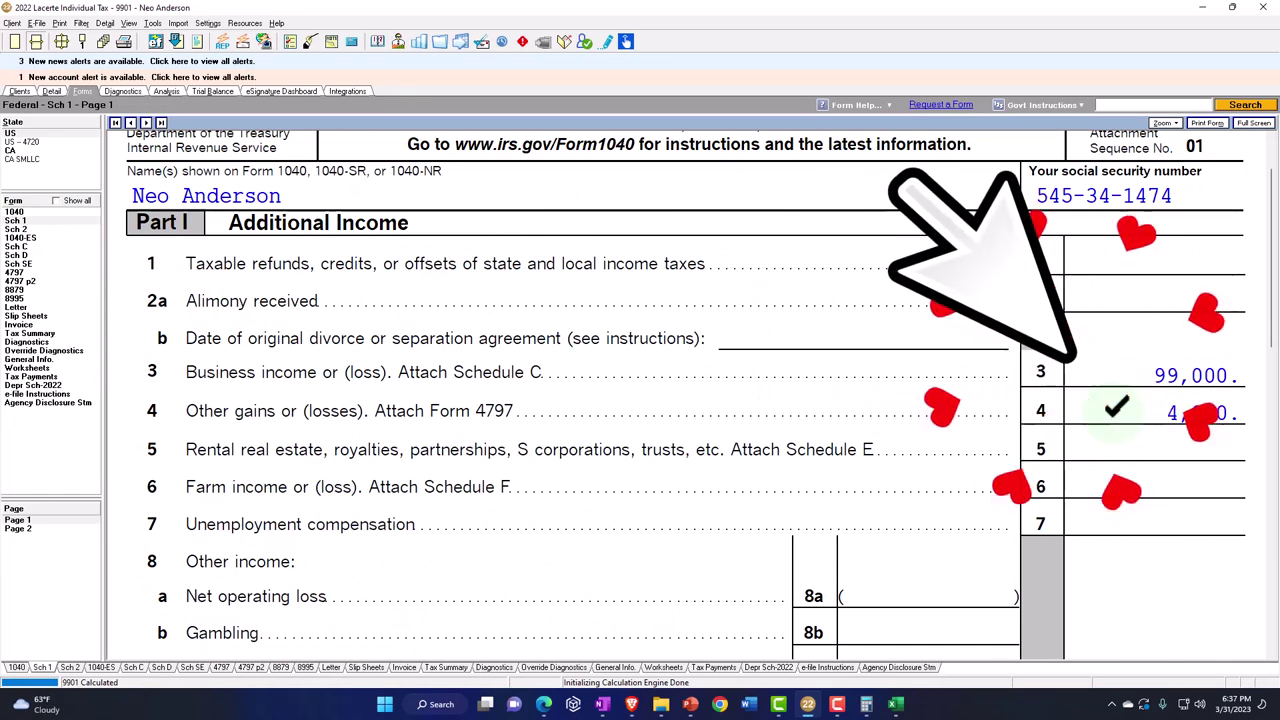
click(20, 212)
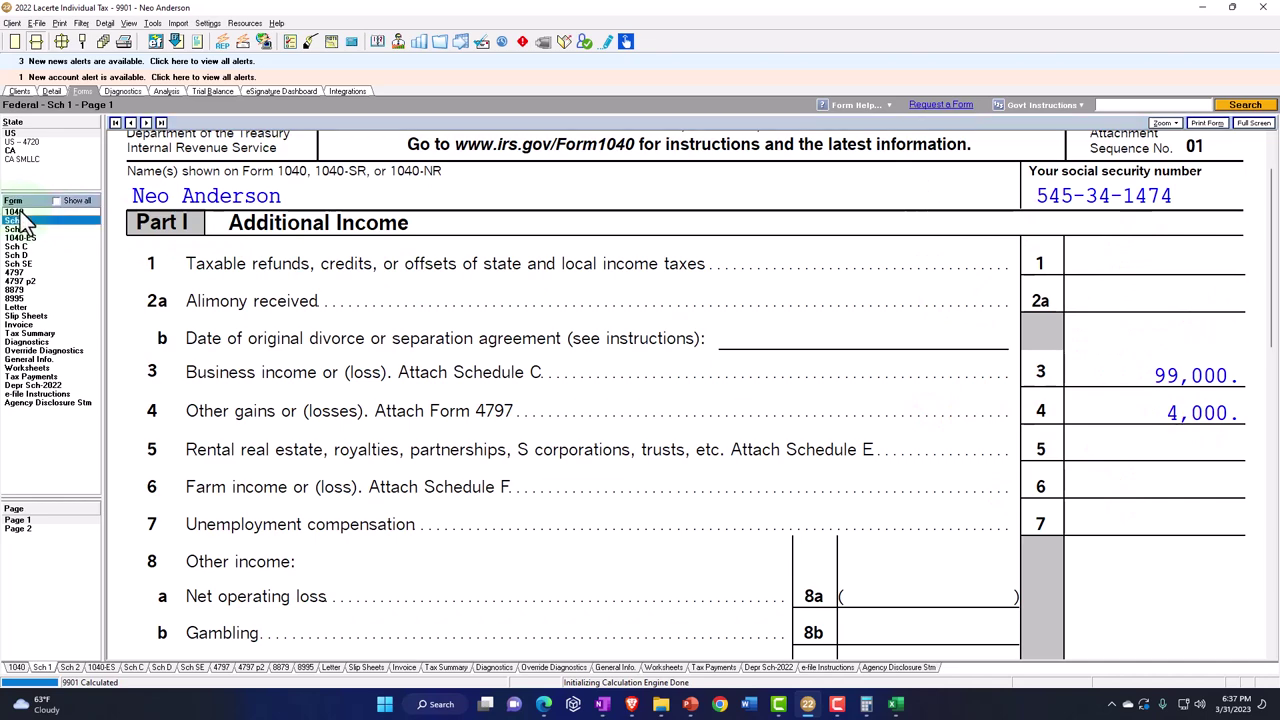
scroll(706, 460, down, 10)
scroll(706, 462, down, 4)
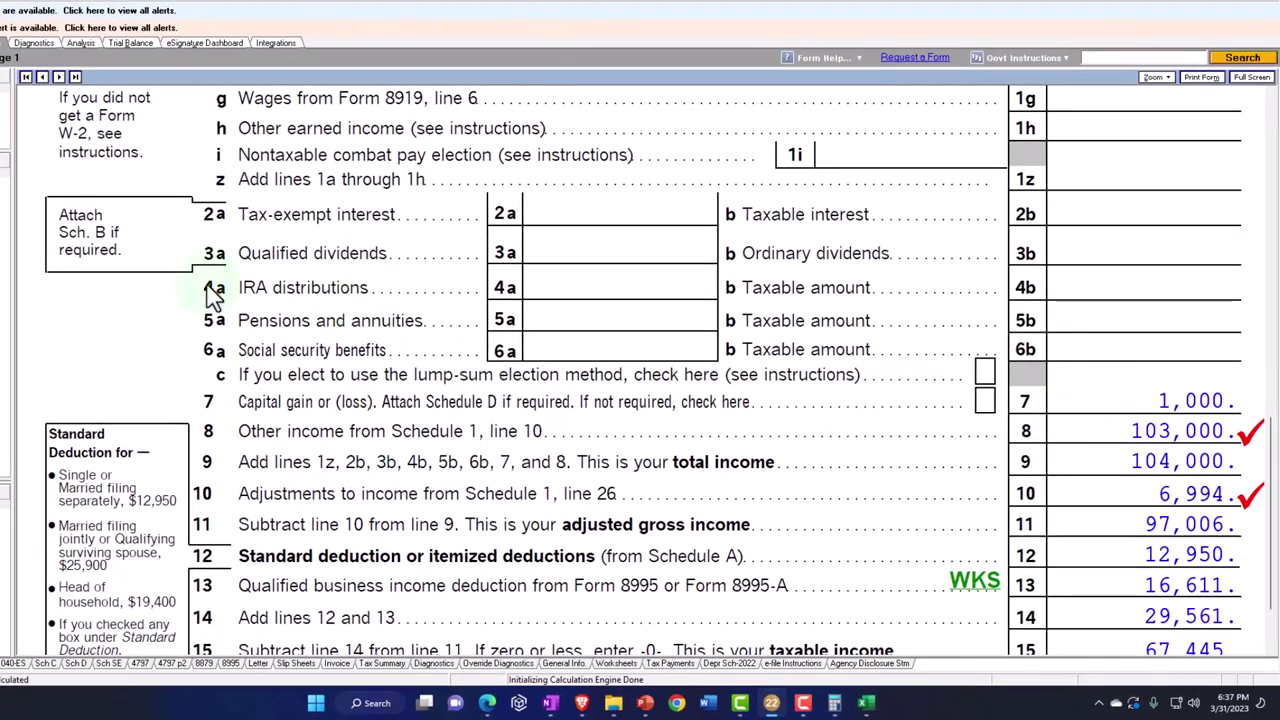
Step: Examine the long-term section of Schedule D for the gain carried over from Form 4797 on line 11
click(75, 663)
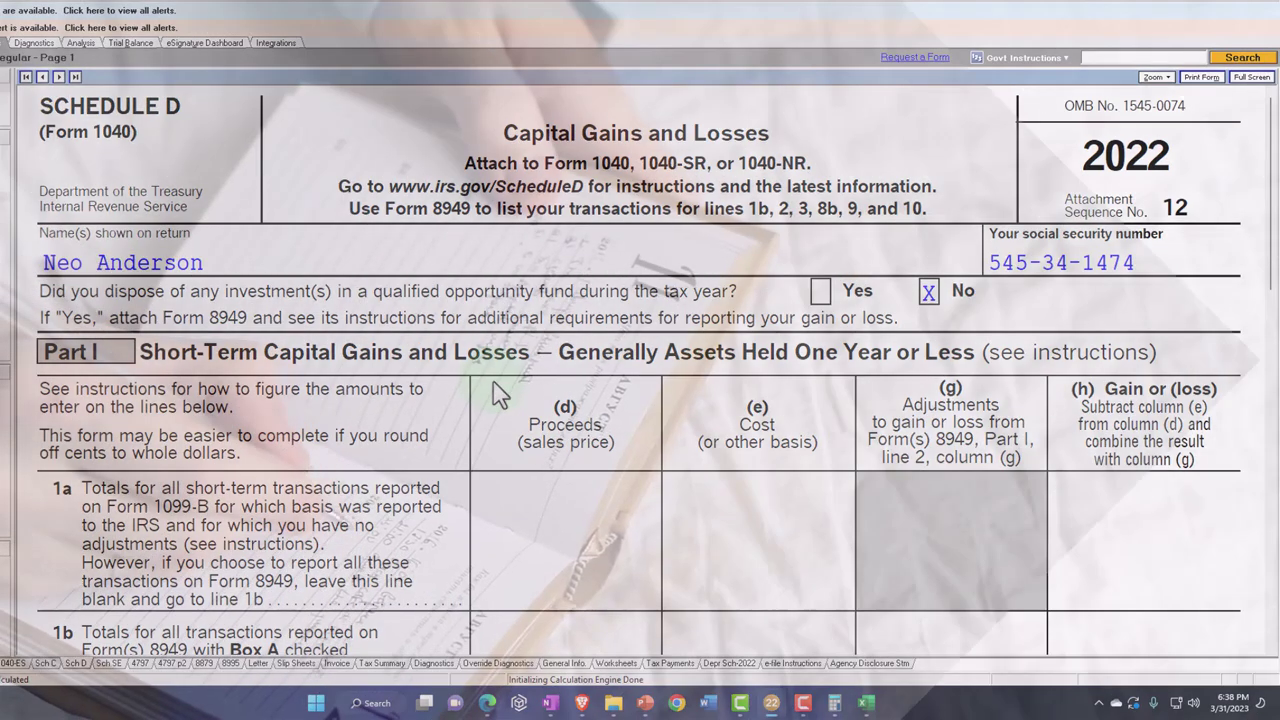
scroll(500, 393, down, 3)
scroll(500, 393, down, 2)
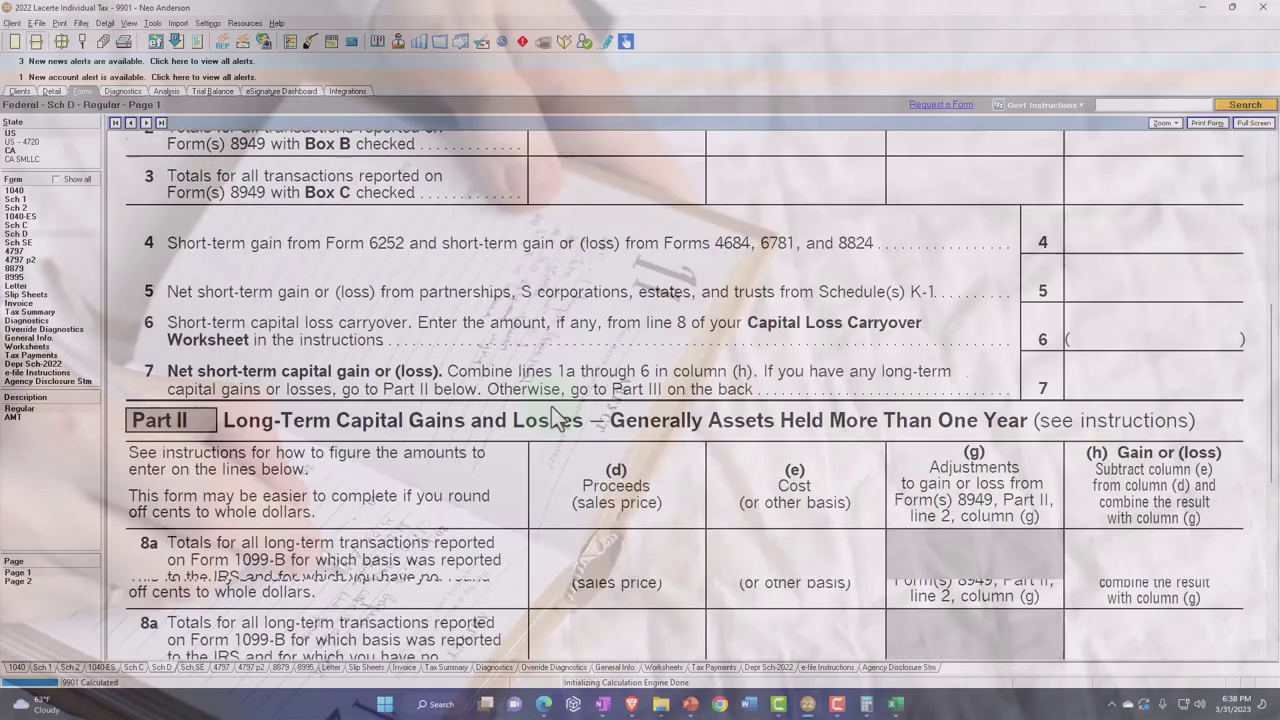
scroll(551, 406, down, 8)
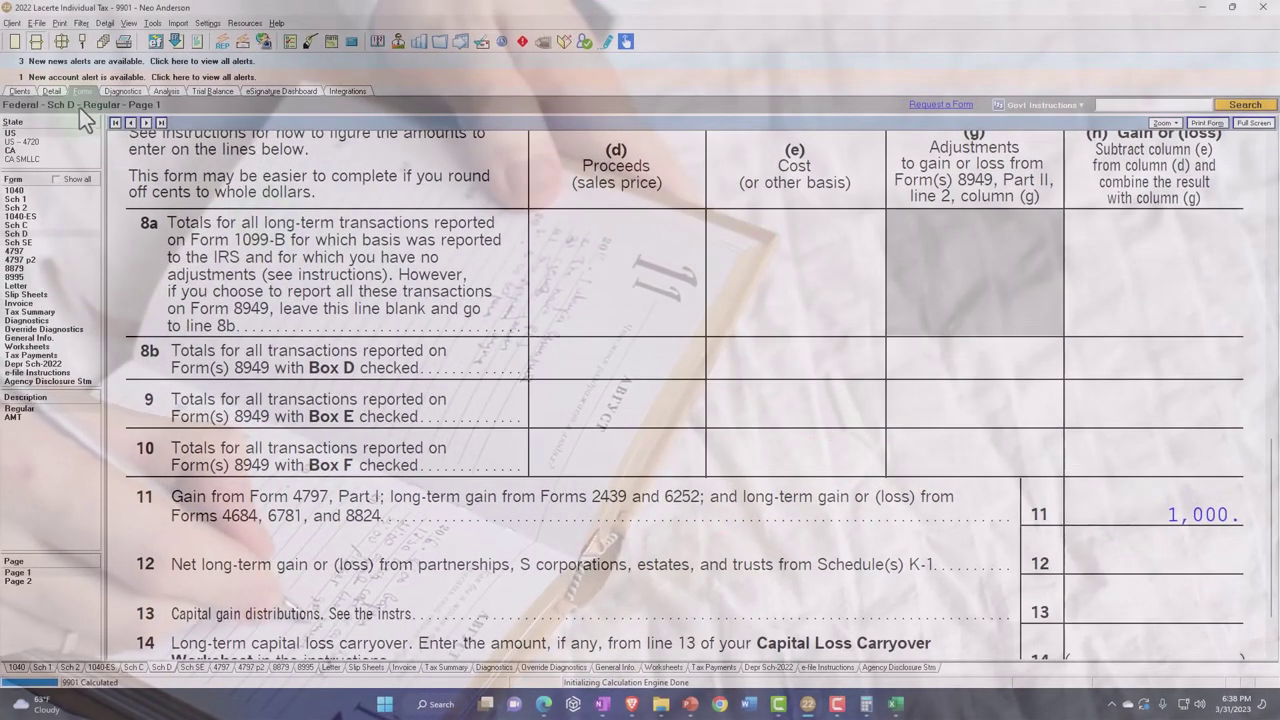
Step: Set the Form 4797 sales price of the Machinery asset to 2,000 in its Sale of Asset details
click(53, 92)
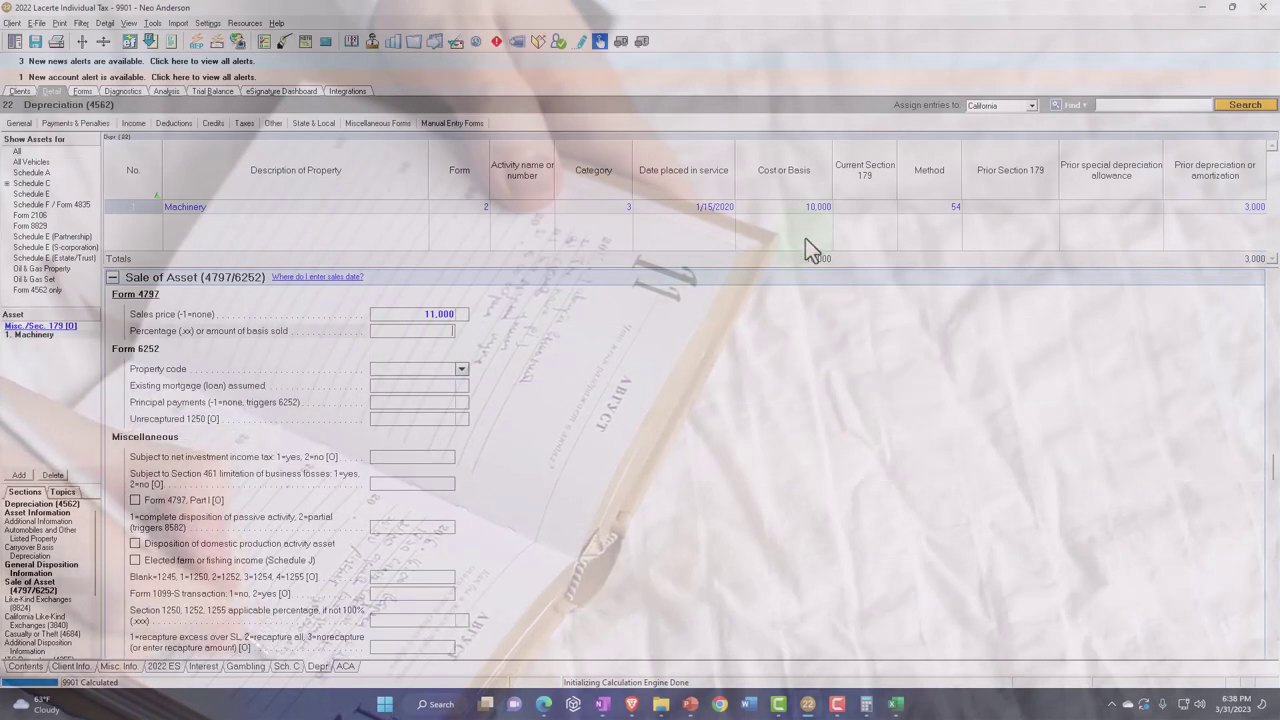
click(450, 315)
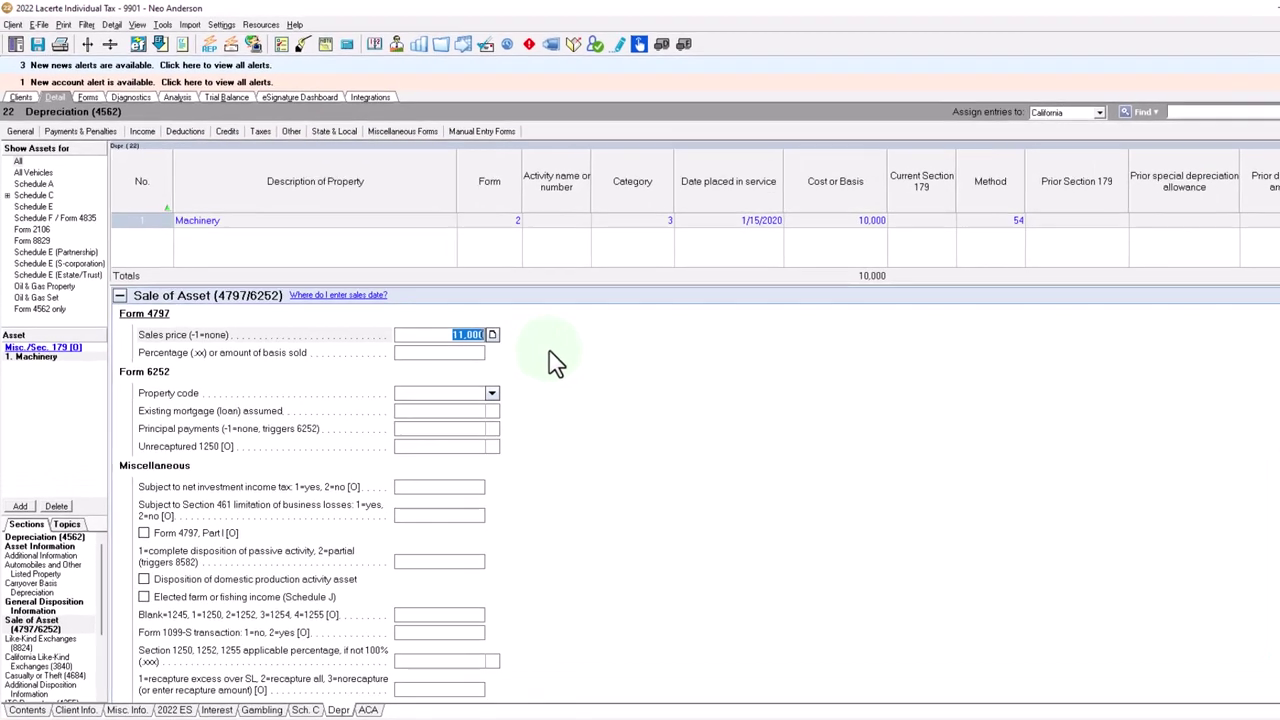
text(2,)
text(000)
key(Return)
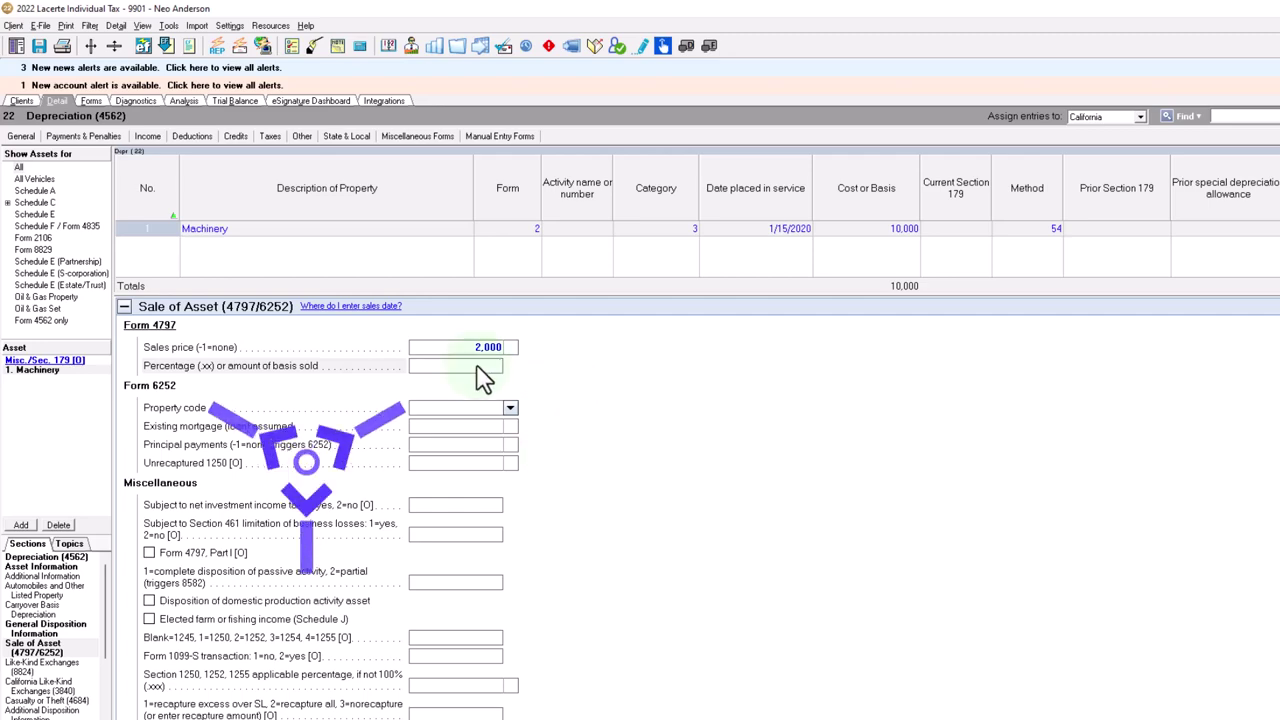
Step: Review the recalculated Form 4797, checking the machinery sale in Part I and where its result is reported
click(91, 102)
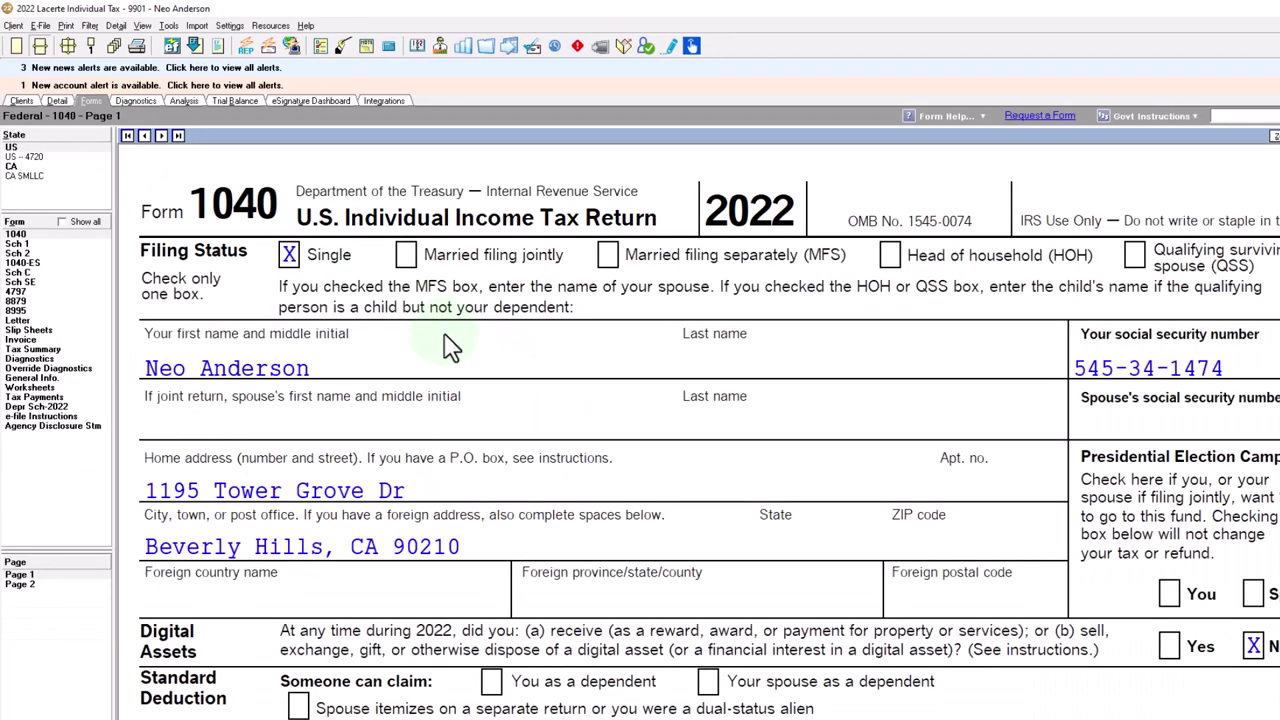
click(57, 292)
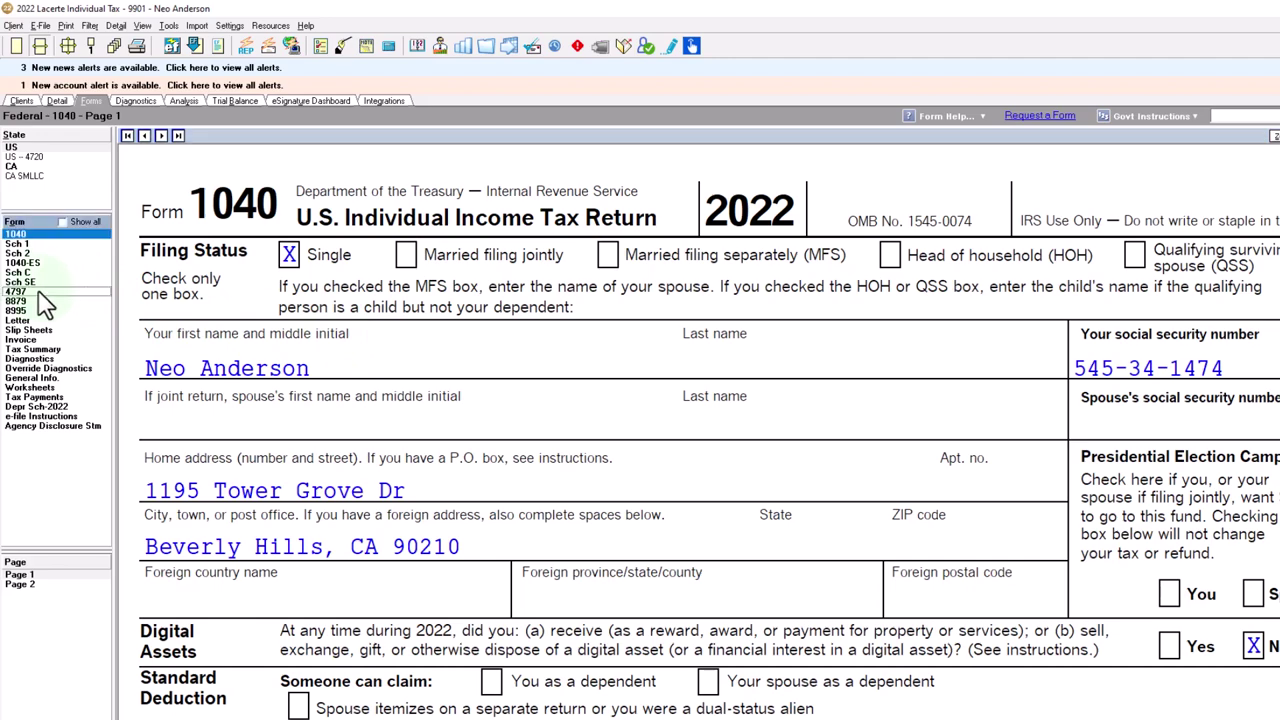
scroll(480, 375, down, 3)
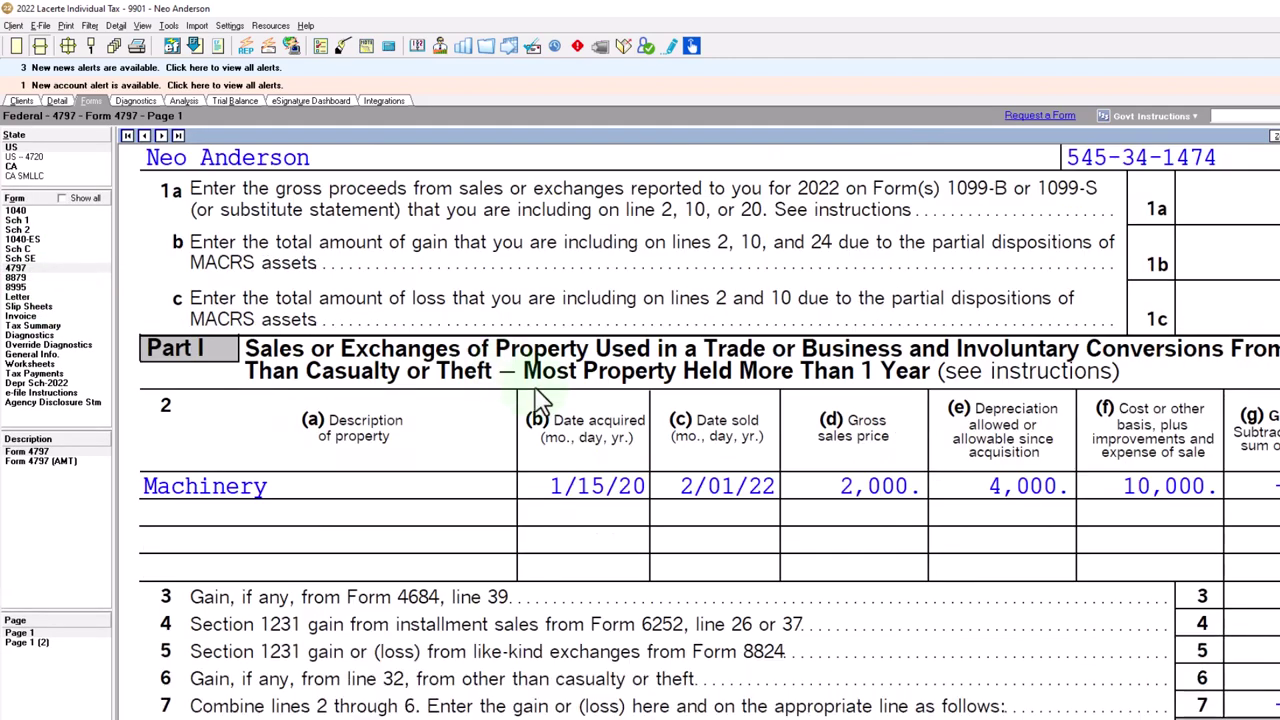
scroll(1185, 532, down, 2)
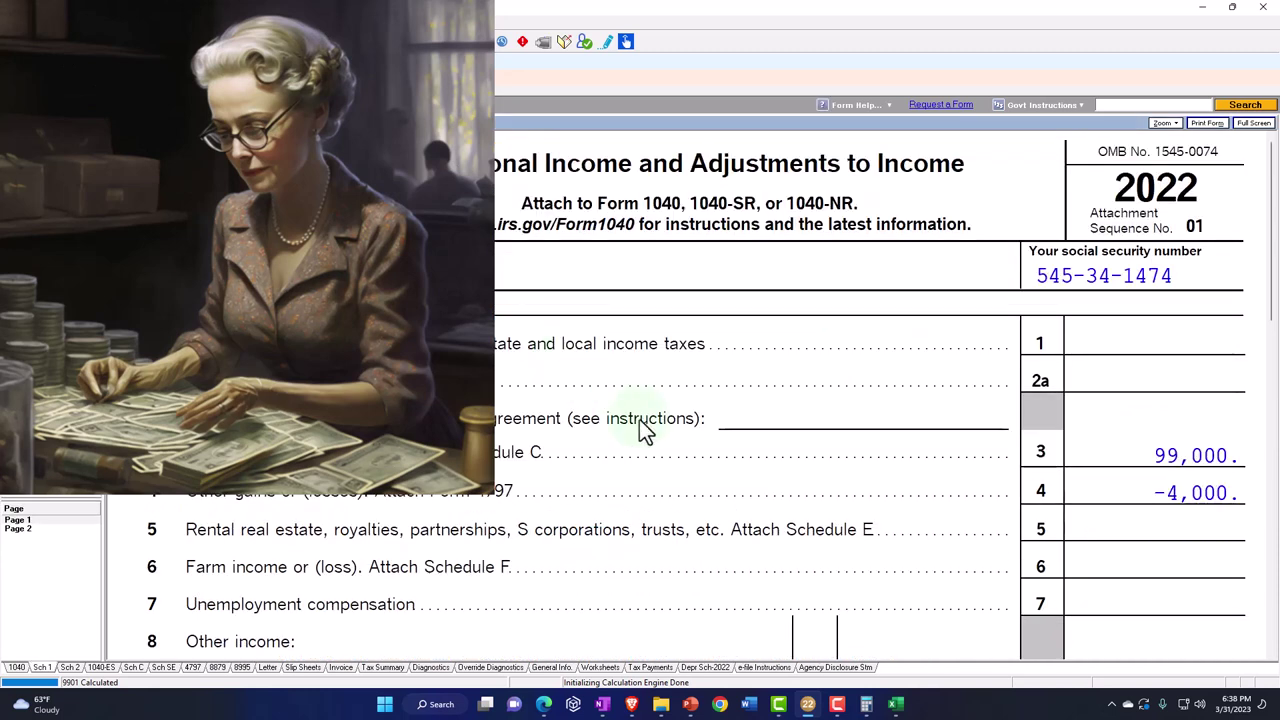
Step: Trace the sale's result from Schedule 1 to the income, deduction and total tax lines of Form 1040
scroll(643, 427, down, 2)
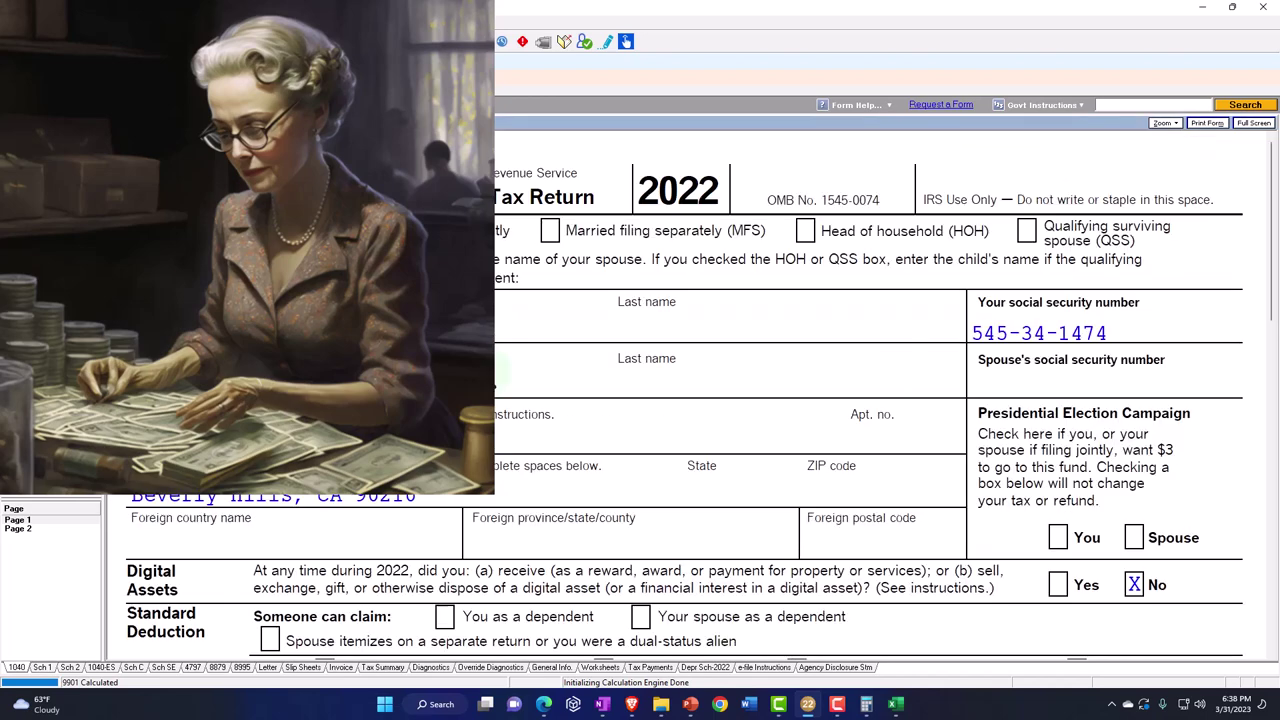
scroll(734, 496, down, 15)
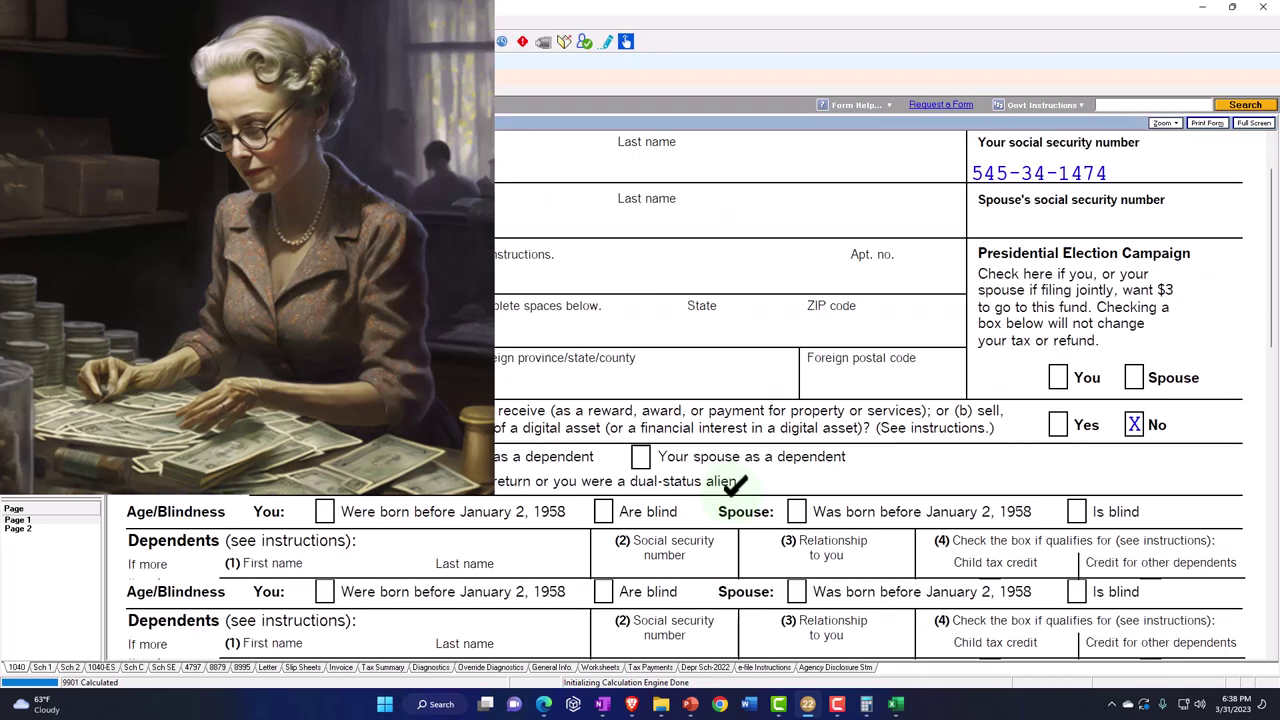
scroll(734, 497, down, 5)
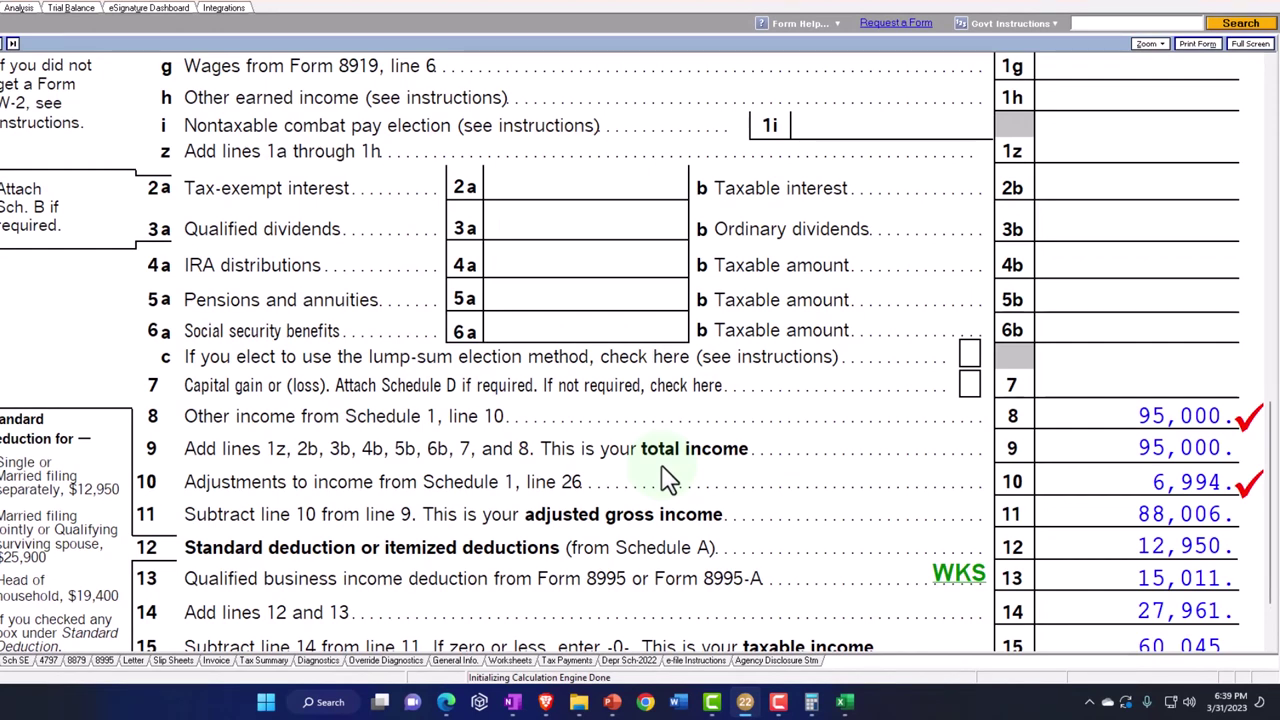
scroll(668, 480, down, 5)
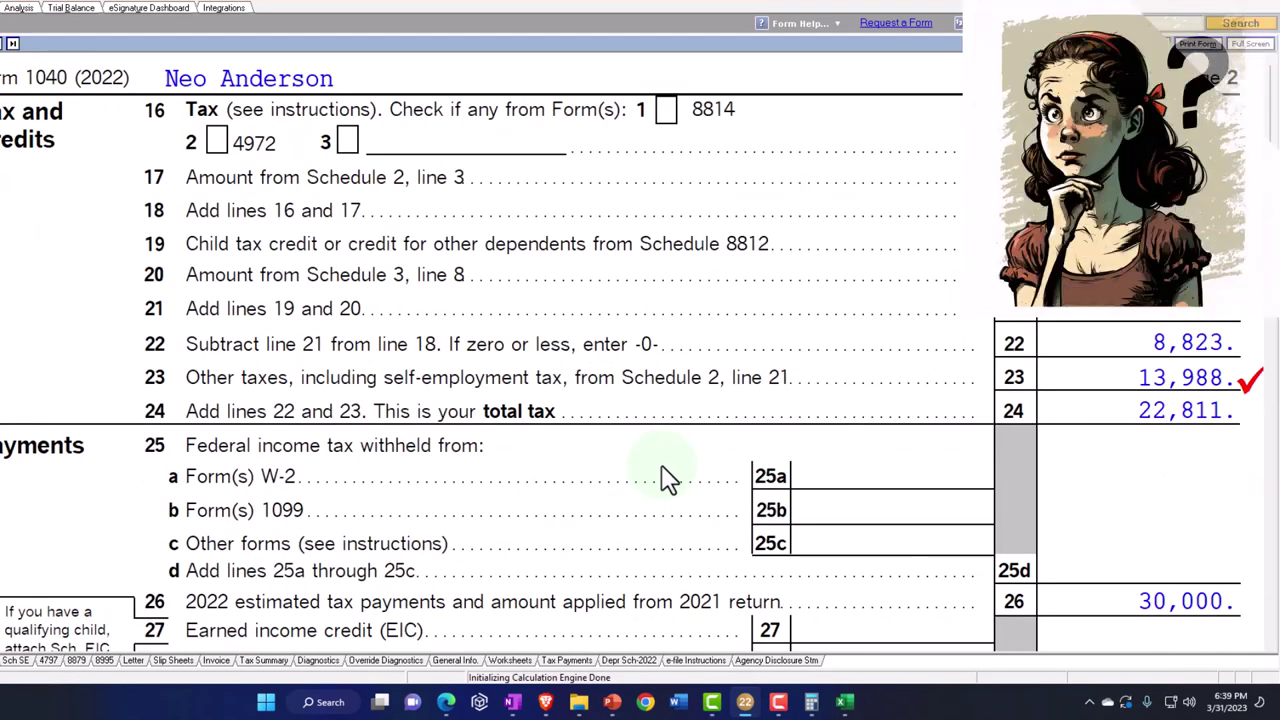